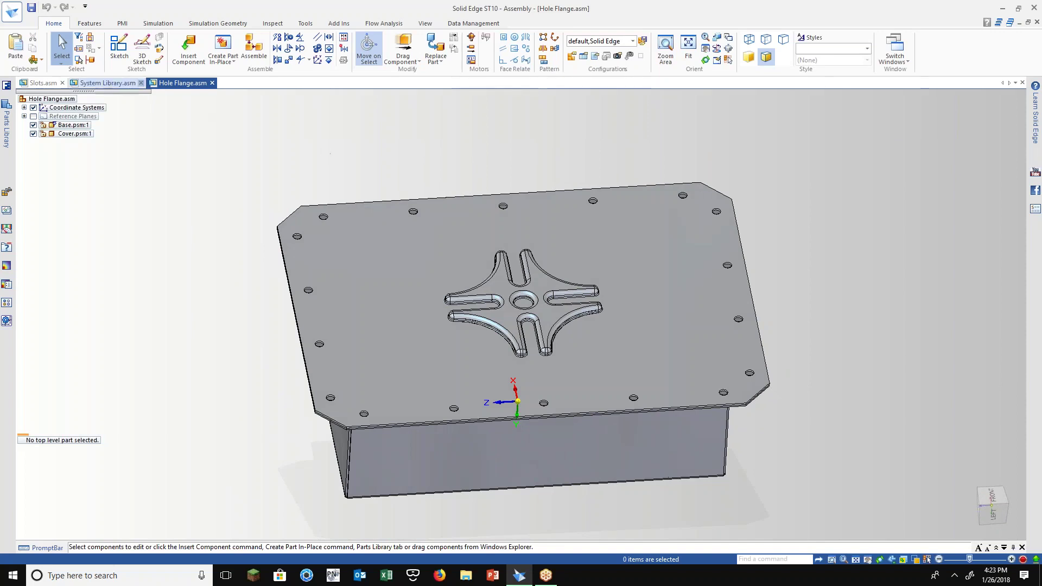
# Examine the slotted flanges in Slots.asm, then the hole pattern on the cover in Hole Flange.asm
pyautogui.click(56, 86)
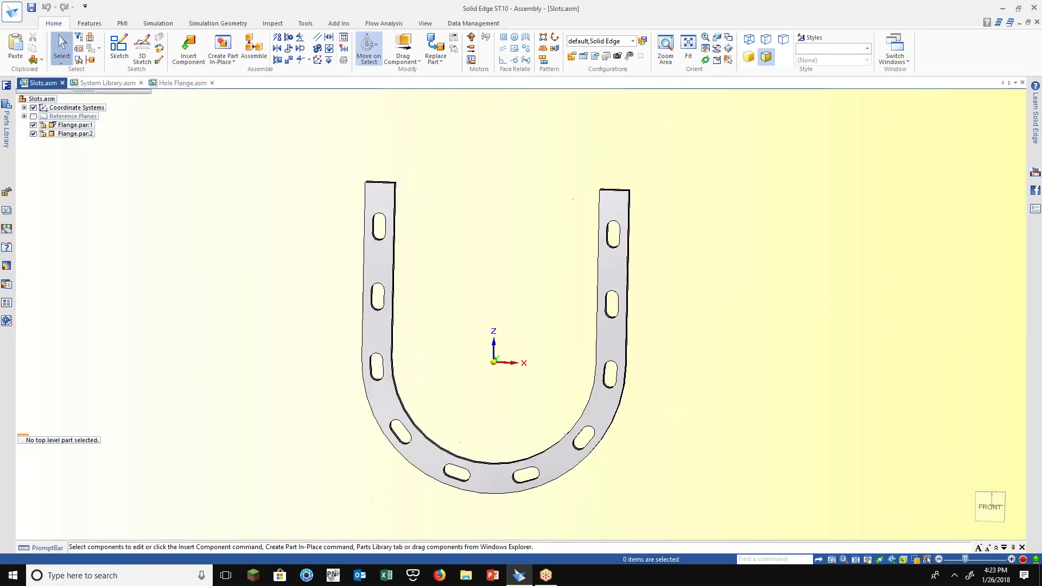
pyautogui.click(182, 83)
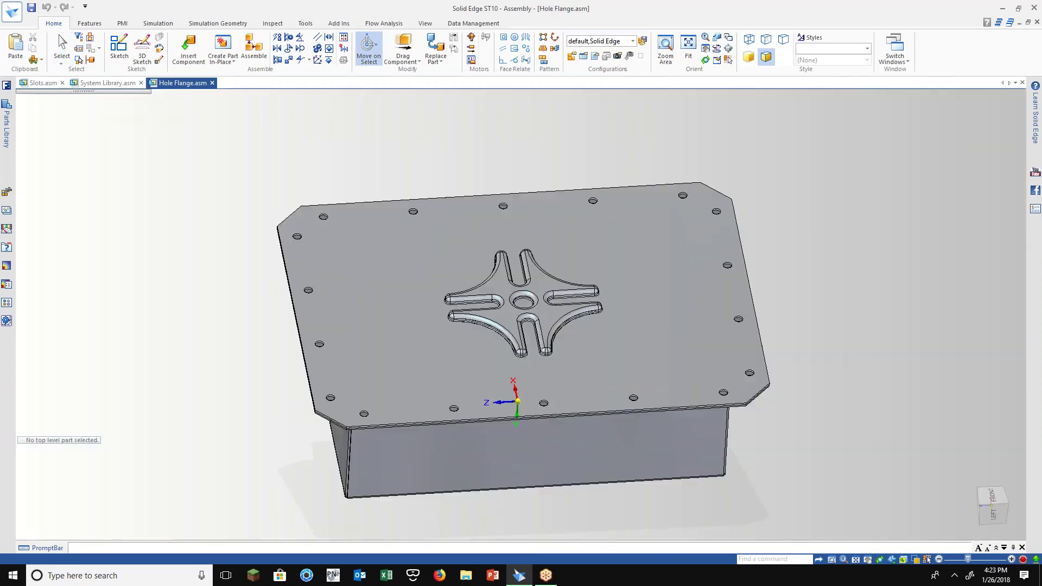
pyautogui.moveTo(253, 202); pyautogui.dragTo(217, 155, button='middle')
pyautogui.scroll(2, 252, 250)
pyautogui.moveTo(191, 269)
pyautogui.mouseDown(button='middle')
pyautogui.moveTo(198, 281)
pyautogui.moveTo(217, 272)
pyautogui.moveTo(200, 282)
pyautogui.mouseUp(button='middle')
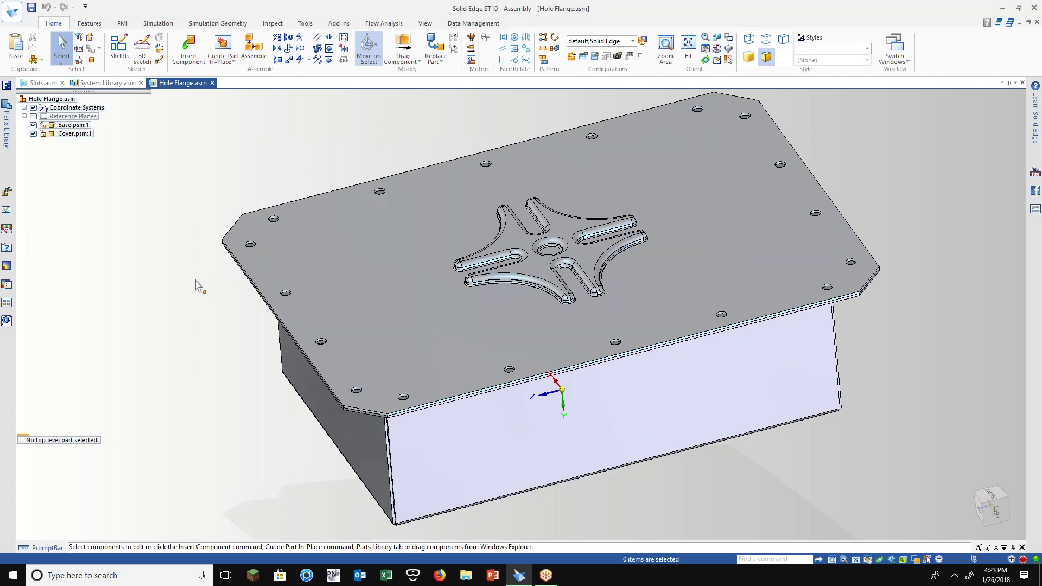
pyautogui.moveTo(198, 286); pyautogui.dragTo(162, 255, button='middle')
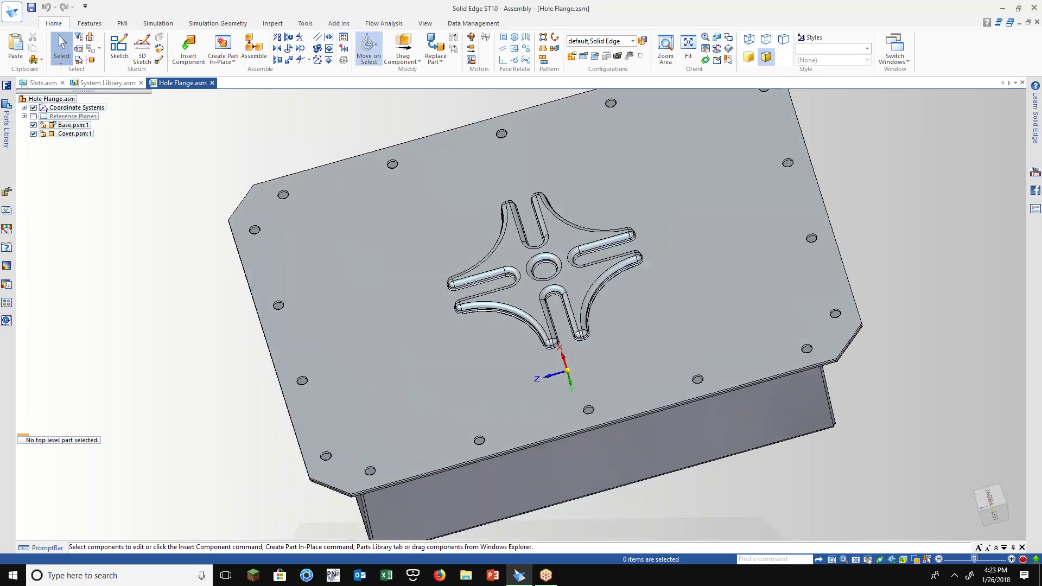
# Browse the part categories in the Standard Parts library and close it without placing anything
pyautogui.click(6, 125)
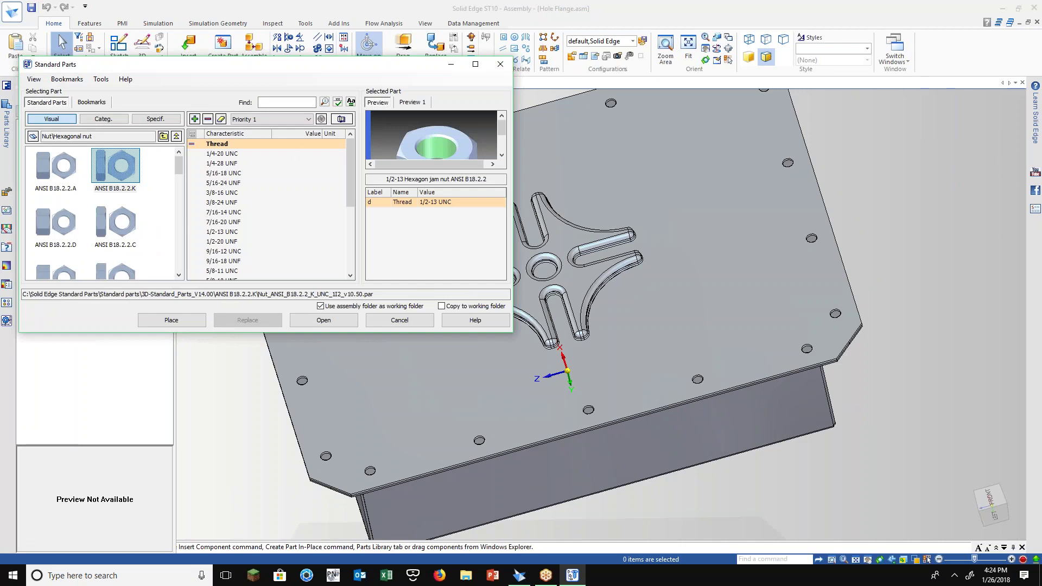
pyautogui.click(177, 137)
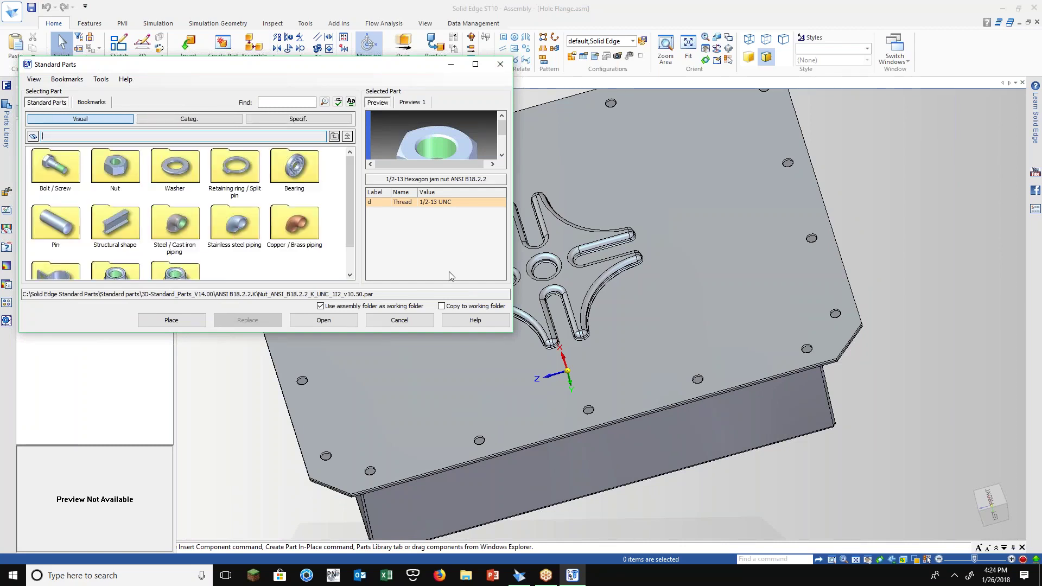
pyautogui.scroll(-1, 277, 232)
pyautogui.scroll(1, 277, 231)
pyautogui.scroll(-1, 276, 231)
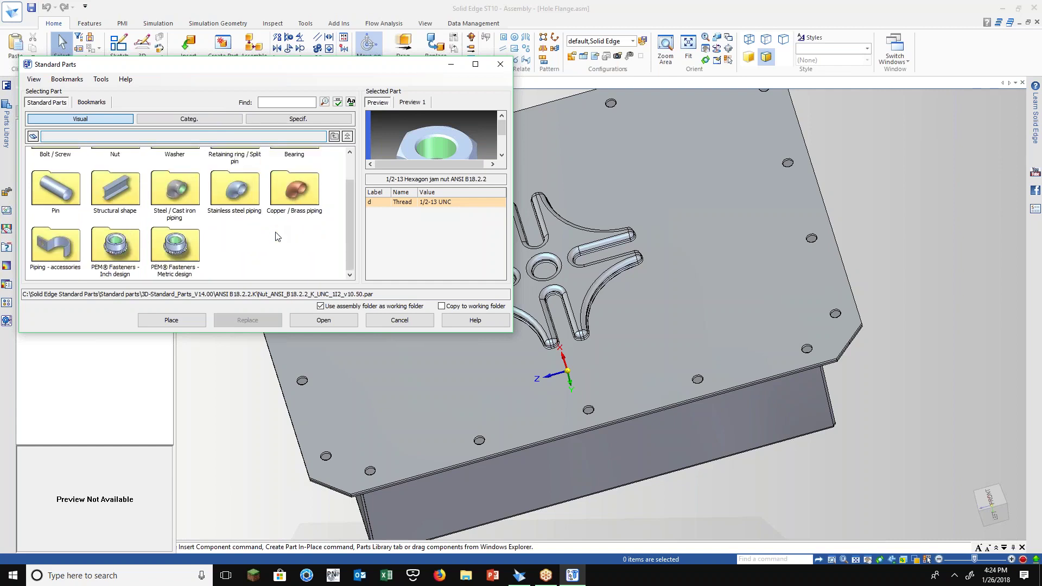
pyautogui.scroll(1, 276, 235)
pyautogui.click(501, 65)
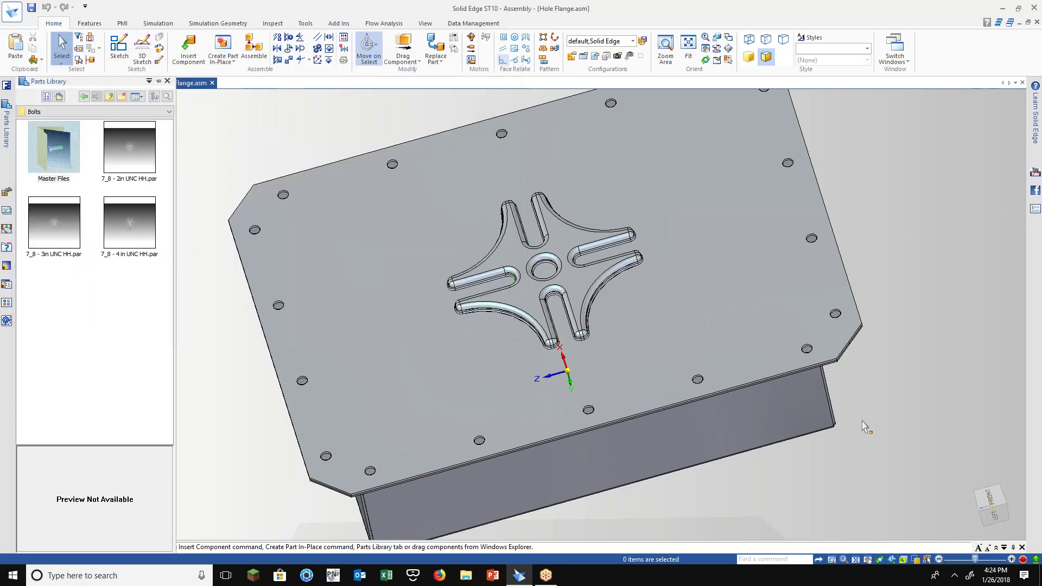
# Open the base sheet metal part, Base.psm, for in-place editing within the Hole Flange assembly
pyautogui.moveTo(809, 516); pyautogui.dragTo(693, 330, button='middle')
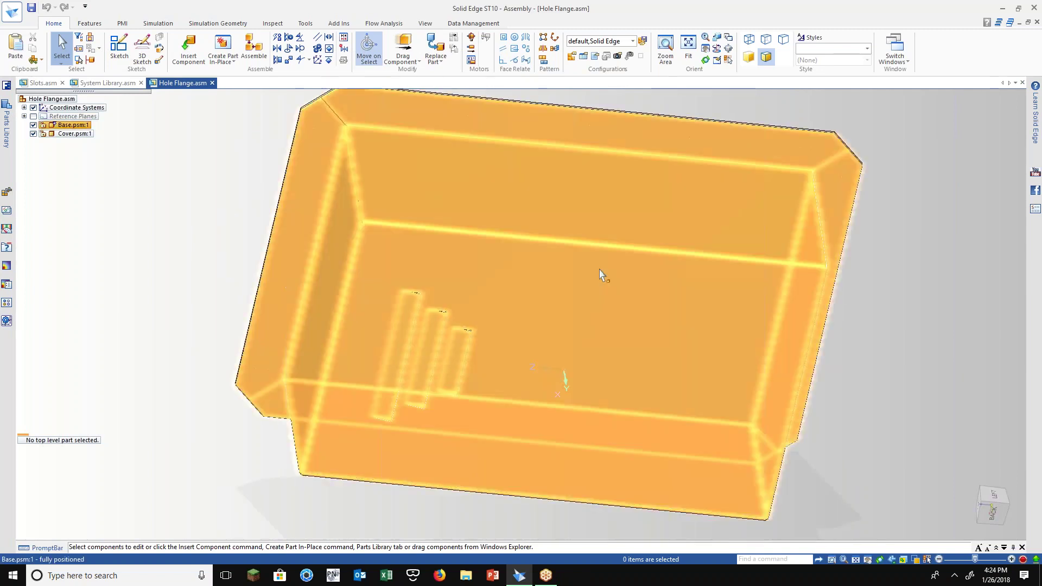
pyautogui.moveTo(356, 345); pyautogui.dragTo(167, 158, button='middle')
pyautogui.click(90, 23)
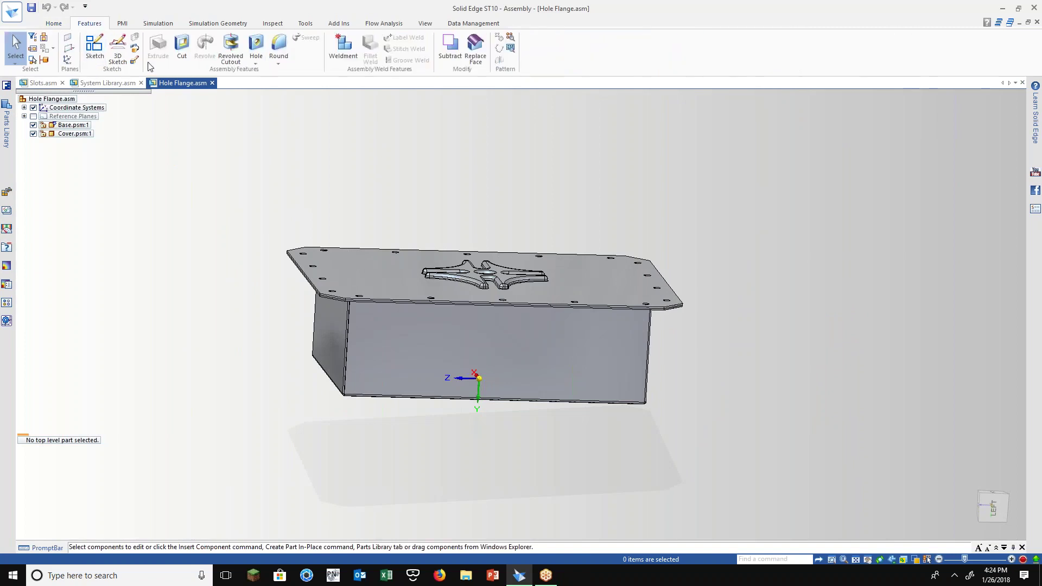
pyautogui.moveTo(242, 302); pyautogui.dragTo(349, 399, button='middle')
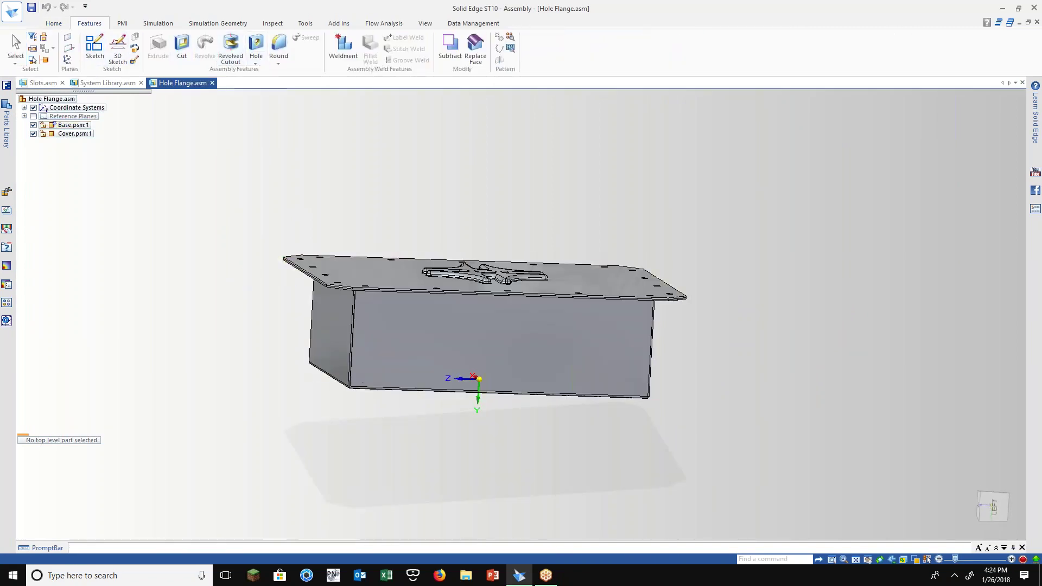
pyautogui.moveTo(270, 284); pyautogui.dragTo(198, 358, button='middle')
pyautogui.scroll(3, 274, 332)
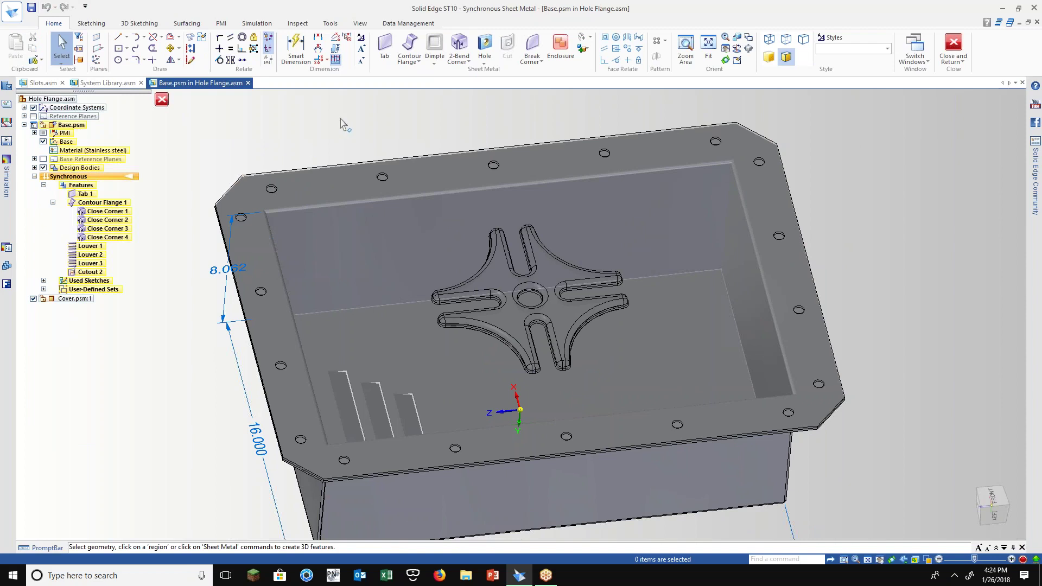
pyautogui.click(481, 63)
pyautogui.click(480, 61)
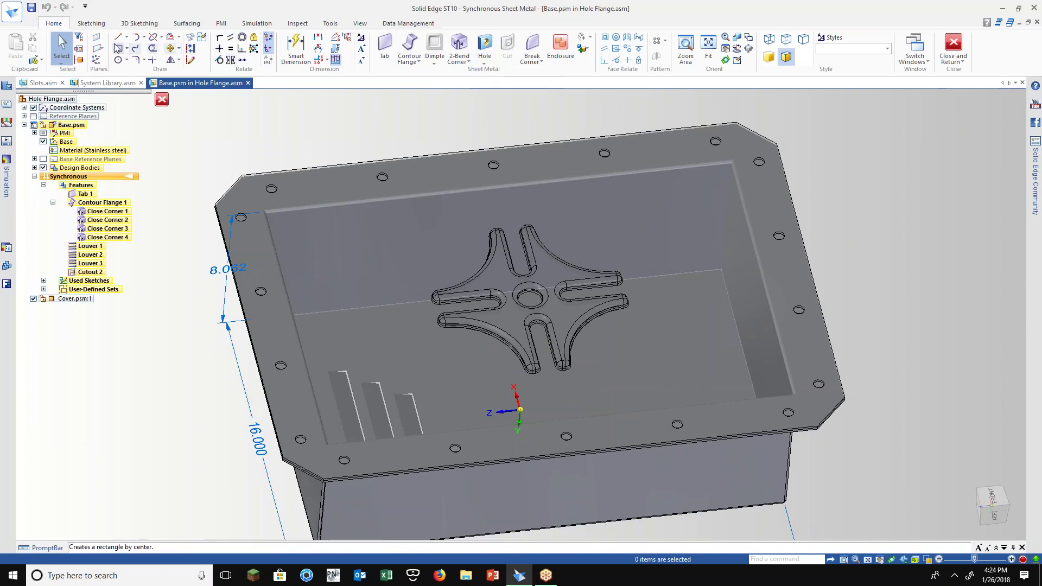
# Project the cover's back row of hole edges onto the base's flange face
pyautogui.click(190, 37)
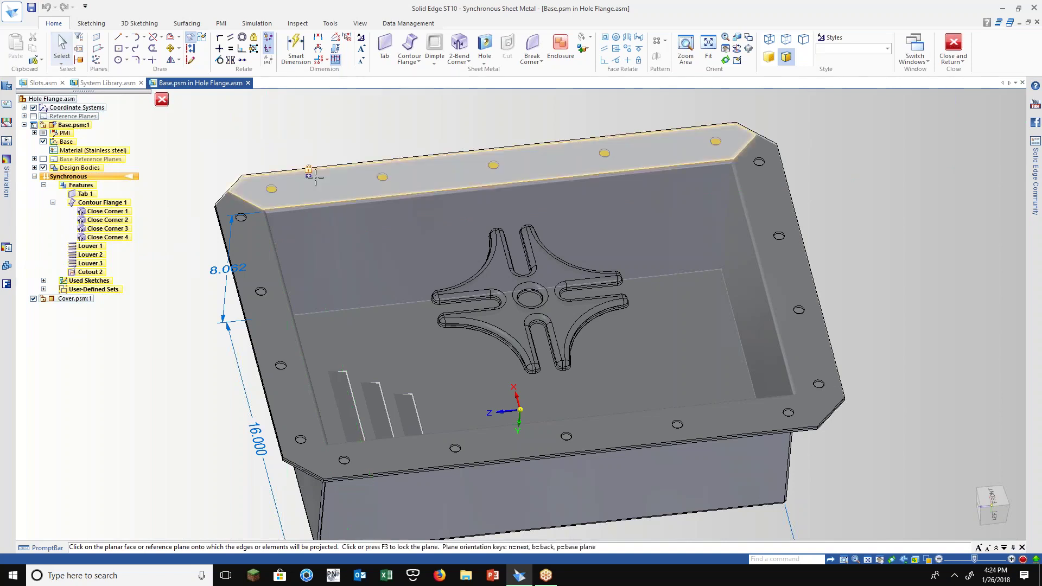
pyautogui.click(284, 190)
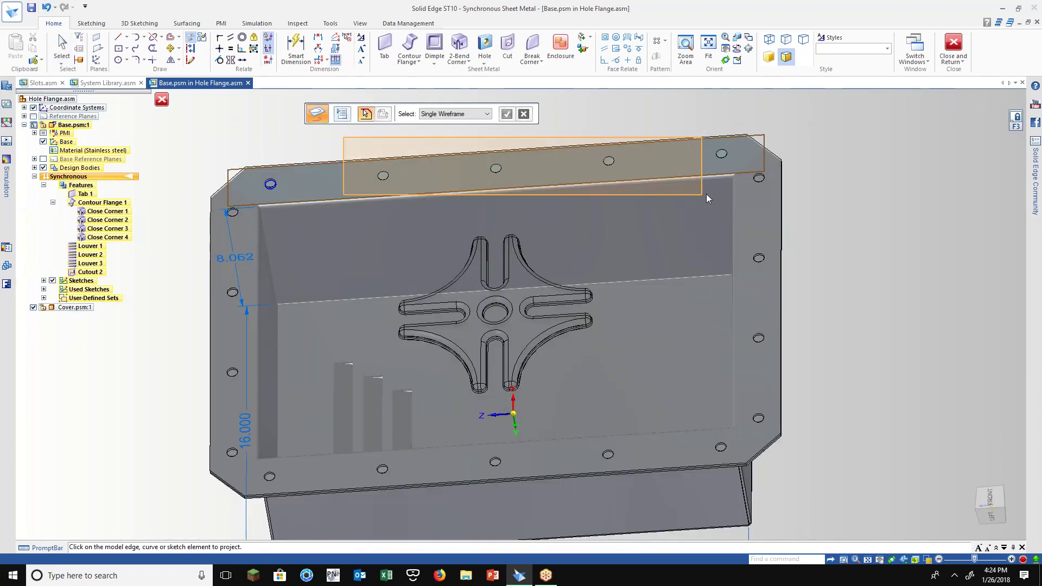
pyautogui.click(705, 194)
pyautogui.click(721, 154)
# Project the cover's hole edges on the remaining three sides onto the same sketch plane, and hide the cover
pyautogui.click(755, 183)
pyautogui.moveTo(713, 223); pyautogui.dragTo(832, 422)
pyautogui.moveTo(161, 243); pyautogui.dragTo(256, 473)
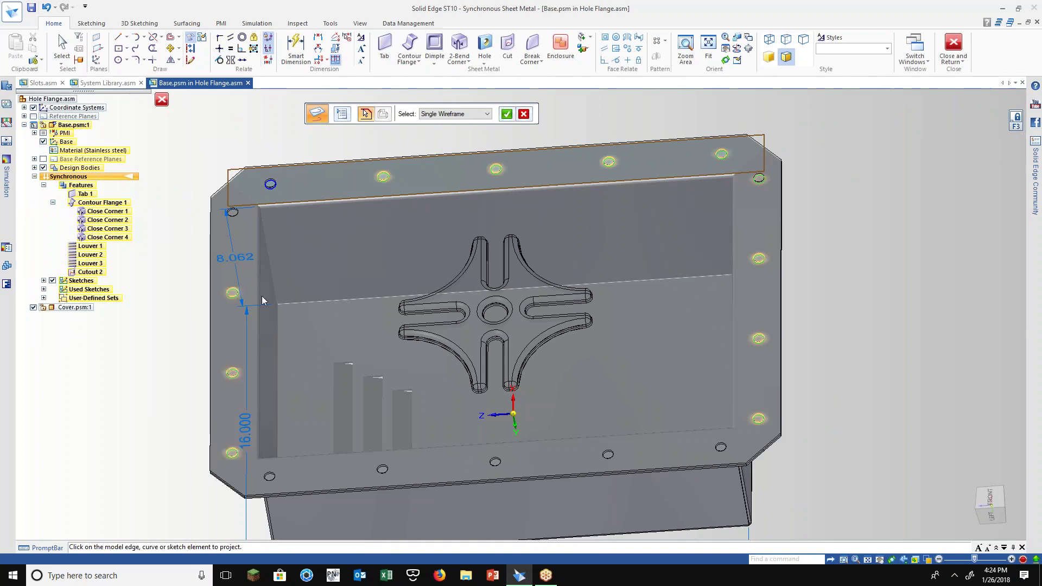
pyautogui.click(238, 213)
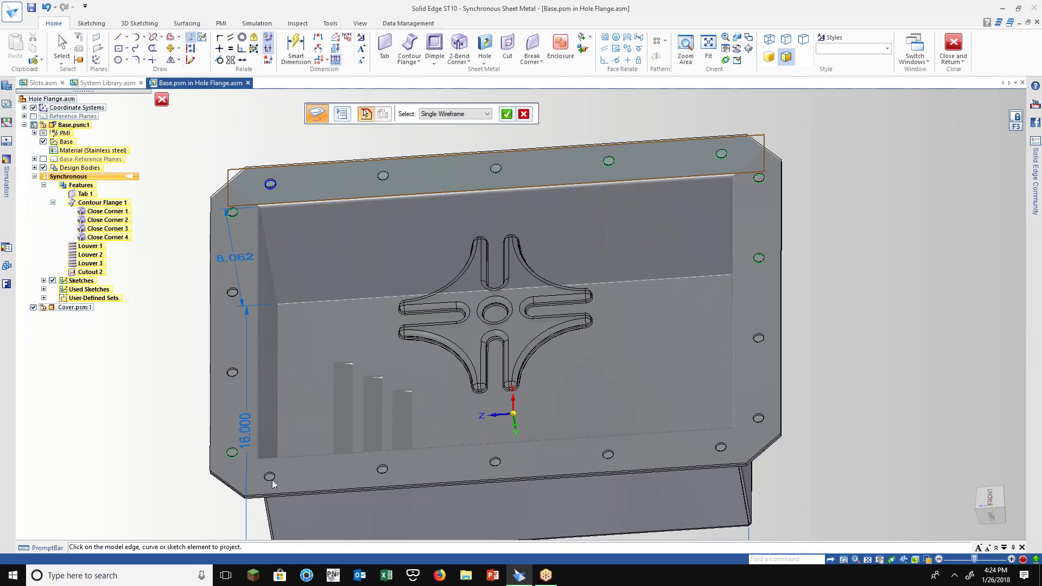
pyautogui.click(495, 464)
pyautogui.click(608, 457)
pyautogui.rightClick(832, 408)
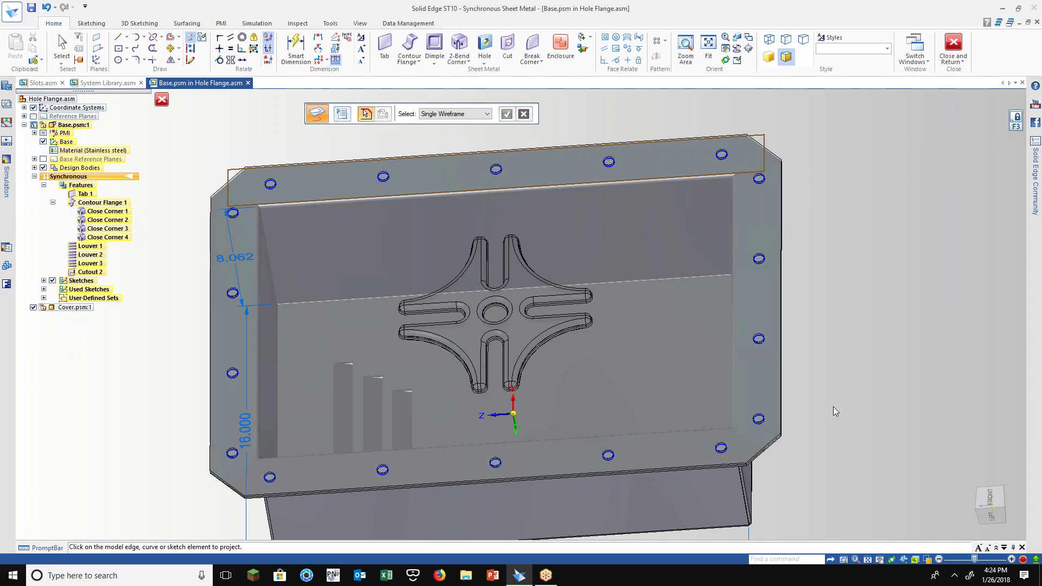
pyautogui.hotkey('ctrl', 'i')
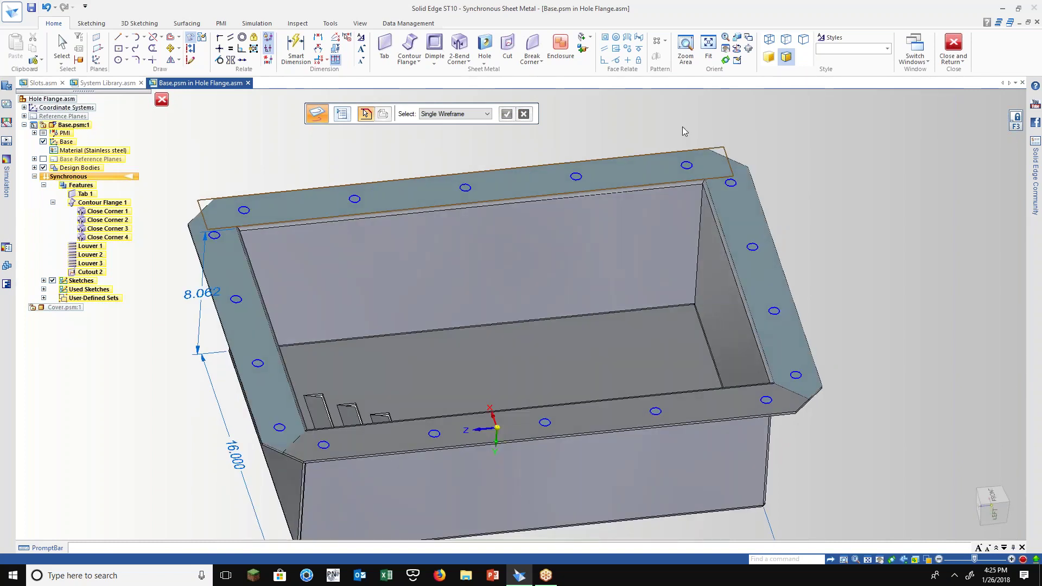
pyautogui.moveTo(754, 139)
pyautogui.mouseDown(button='middle')
pyautogui.moveTo(757, 163)
pyautogui.moveTo(755, 142)
pyautogui.mouseUp(button='middle')
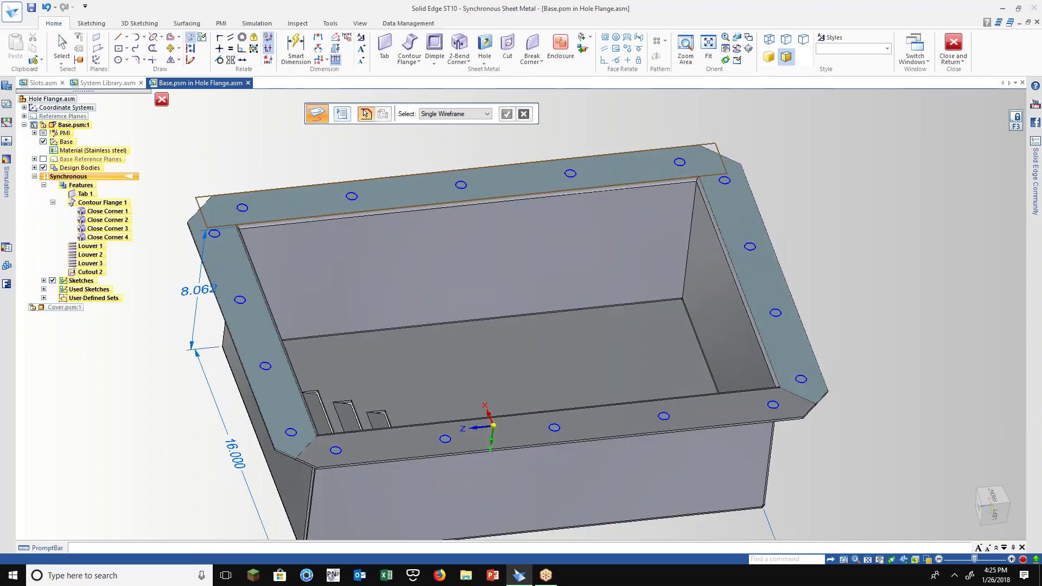
pyautogui.click(508, 49)
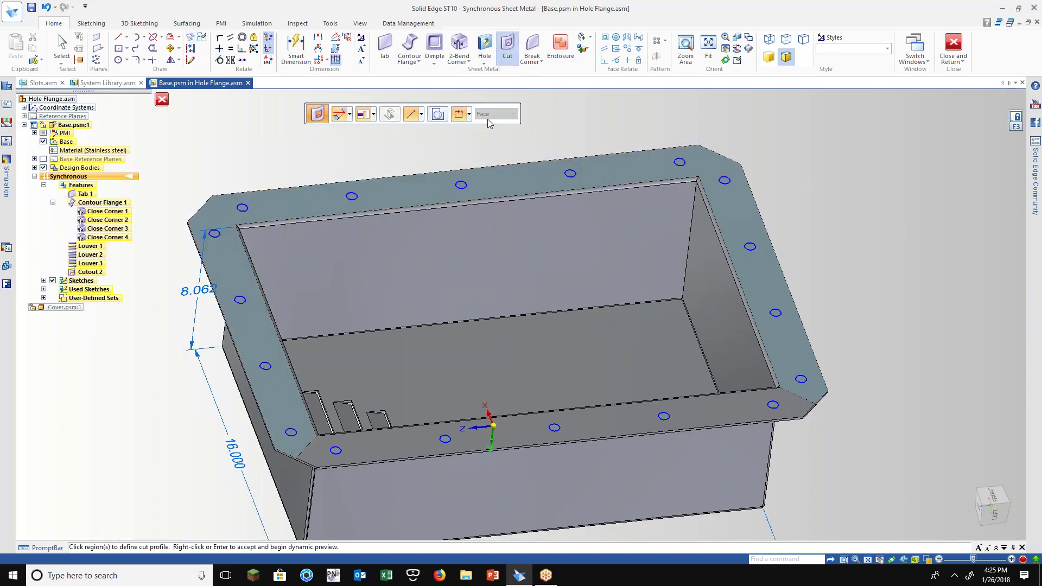
pyautogui.moveTo(527, 153)
pyautogui.mouseDown(button='middle')
pyautogui.moveTo(535, 133)
pyautogui.moveTo(498, 116)
pyautogui.mouseUp(button='middle')
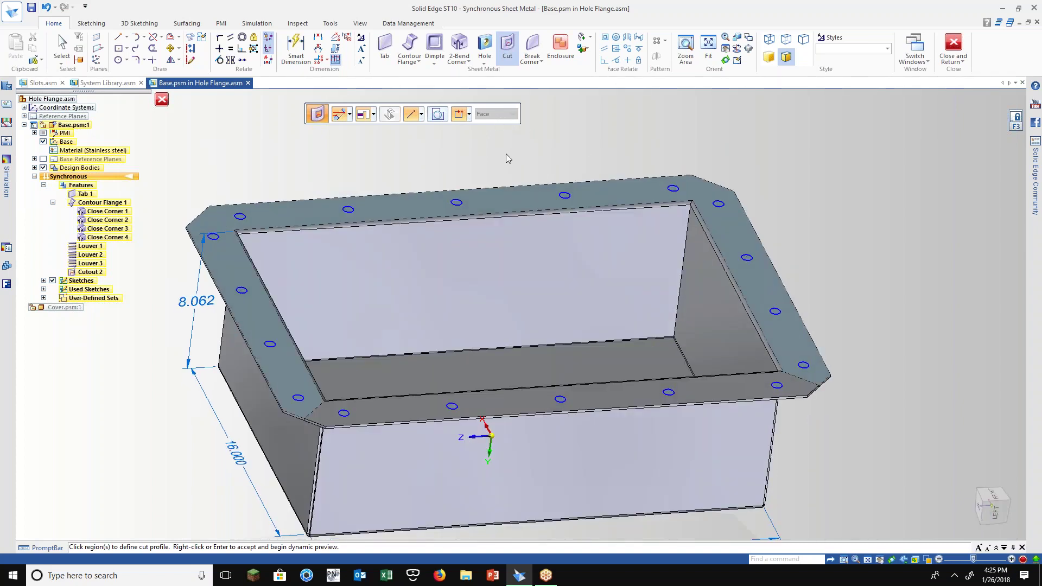
pyautogui.press('Escape')
# Switch the base to the ordered part environment and start a cut from the existing sketch with Single element selection
pyautogui.click(330, 23)
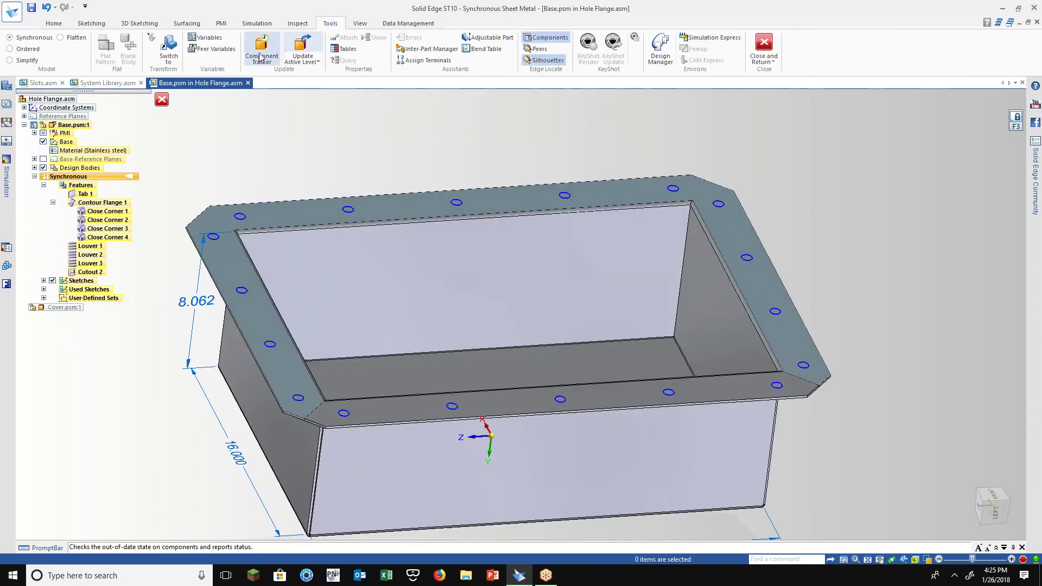
pyautogui.click(168, 48)
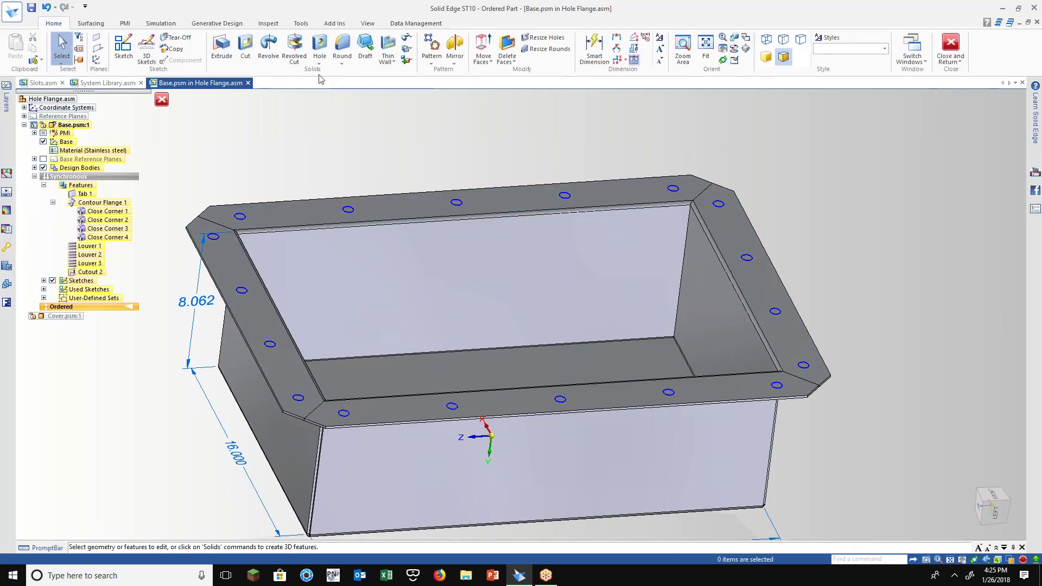
pyautogui.click(246, 48)
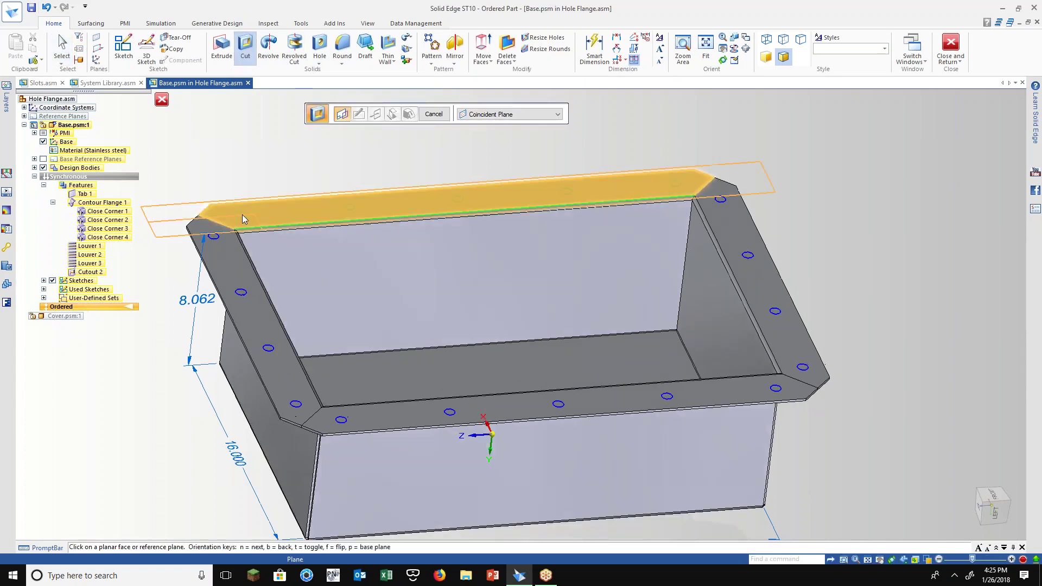
pyautogui.click(521, 114)
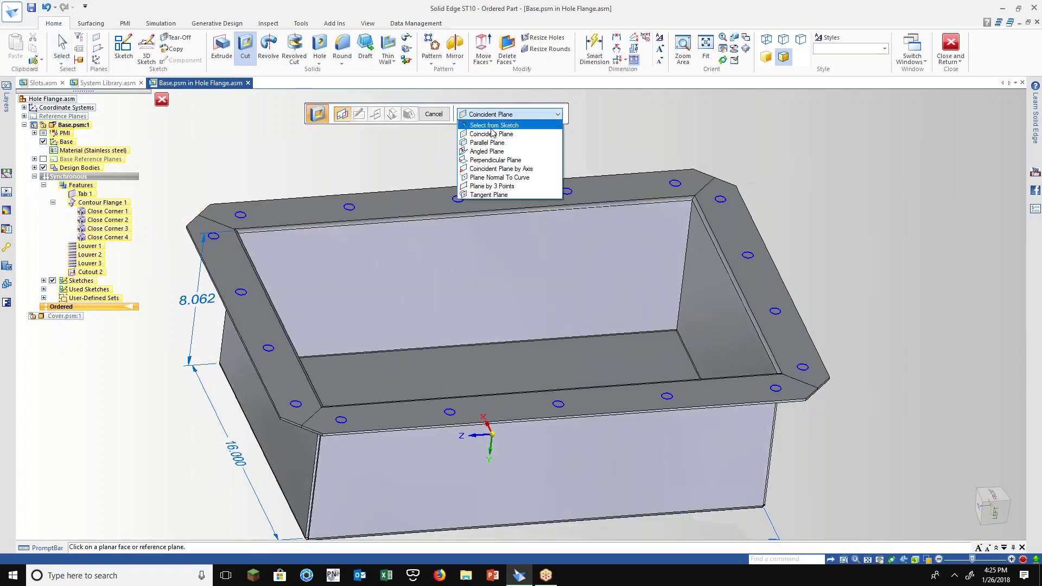
pyautogui.click(491, 125)
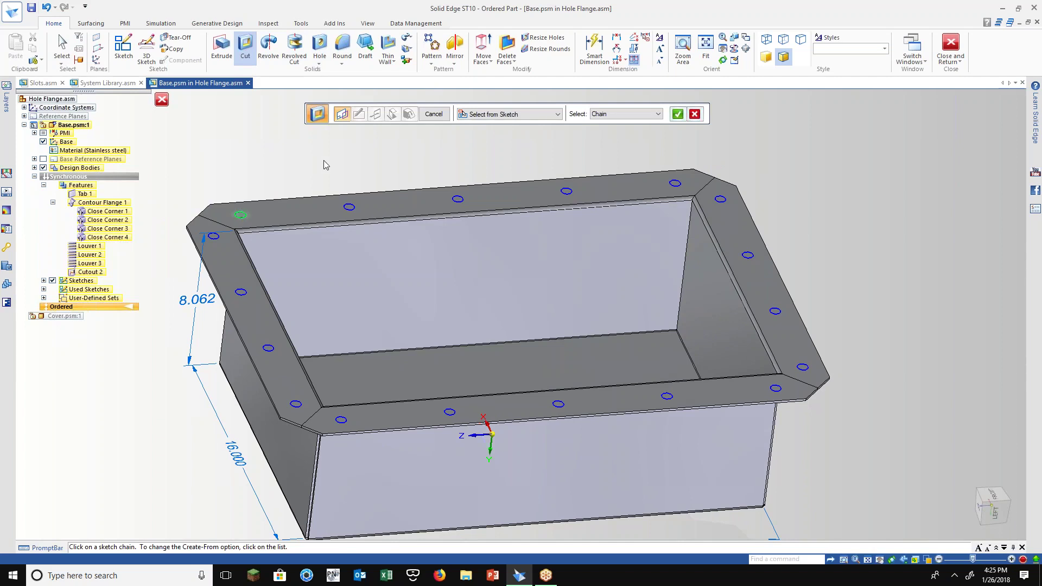
pyautogui.click(658, 114)
pyautogui.click(633, 131)
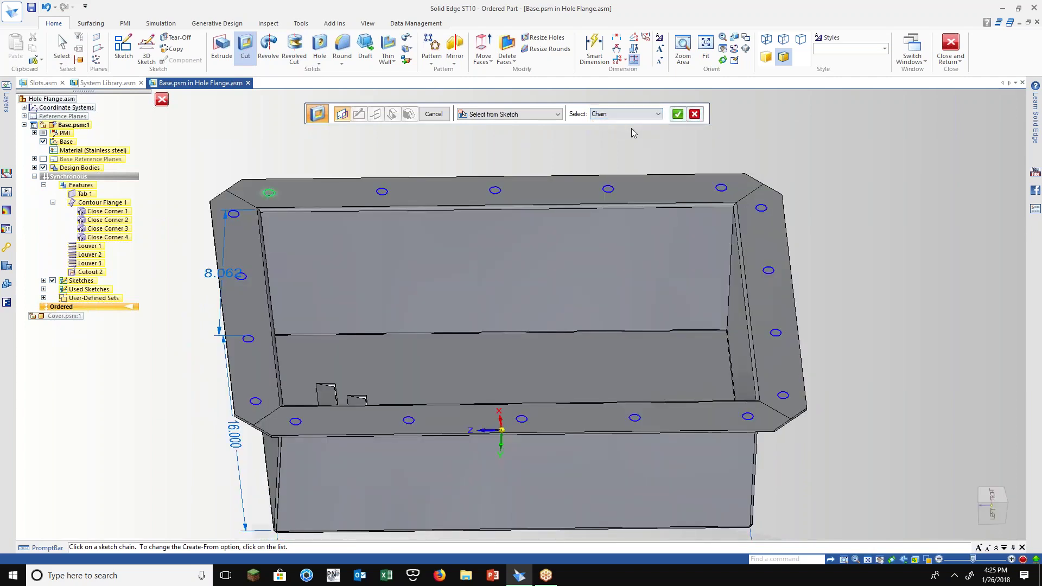
pyautogui.click(617, 115)
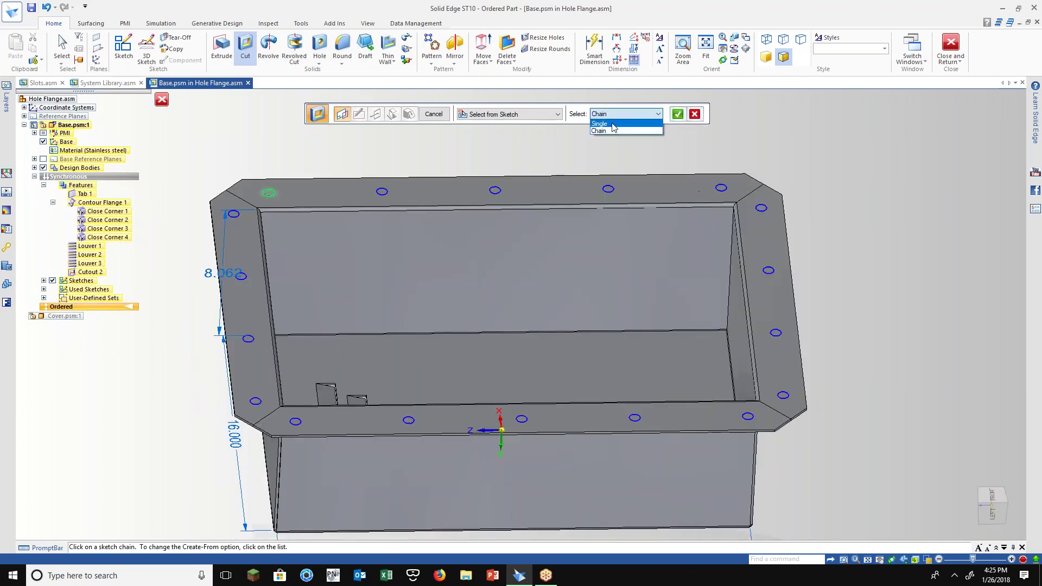
pyautogui.click(607, 124)
# Select the projected circles along all four sides of the flange as the cut profile
pyautogui.moveTo(339, 163); pyautogui.dragTo(736, 259)
pyautogui.click(762, 208)
pyautogui.click(768, 270)
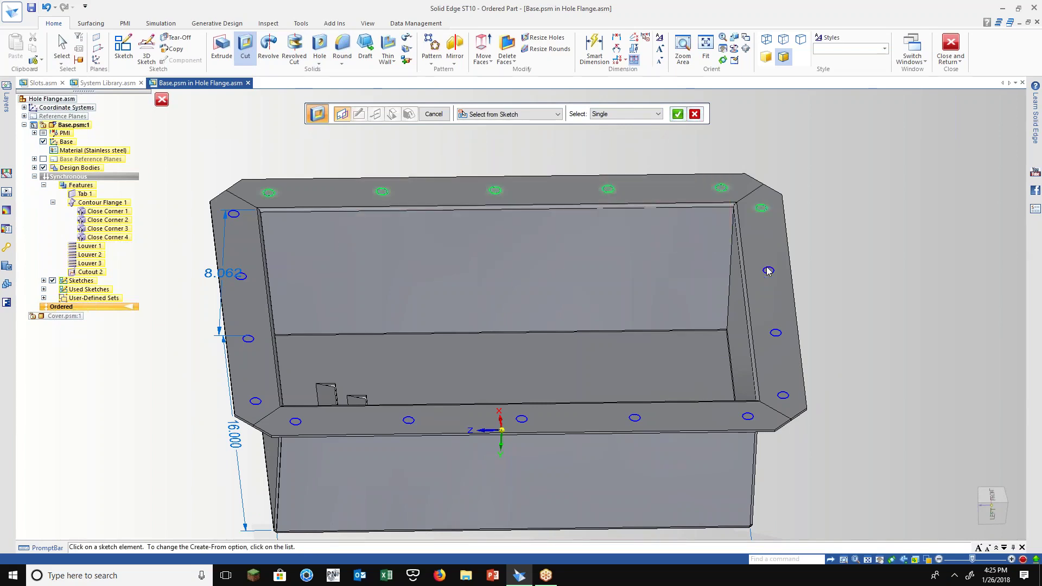
pyautogui.click(776, 333)
pyautogui.click(783, 395)
pyautogui.moveTo(164, 194); pyautogui.dragTo(267, 418)
pyautogui.click(295, 421)
pyautogui.click(408, 420)
pyautogui.click(521, 419)
pyautogui.click(634, 418)
pyautogui.click(748, 417)
# Accept the circle profile and cut the holes through the base's flange with a symmetric extent
pyautogui.press('Return')
pyautogui.press('Return')
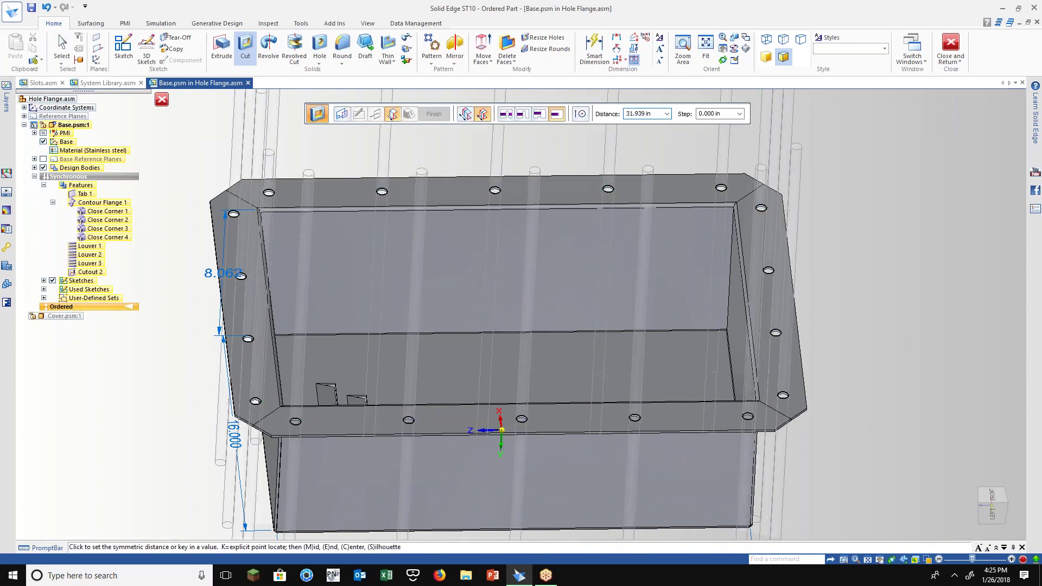
pyautogui.moveTo(839, 415); pyautogui.dragTo(846, 379, button='middle')
pyautogui.press('Escape')
pyautogui.moveTo(923, 358); pyautogui.dragTo(932, 381, button='middle')
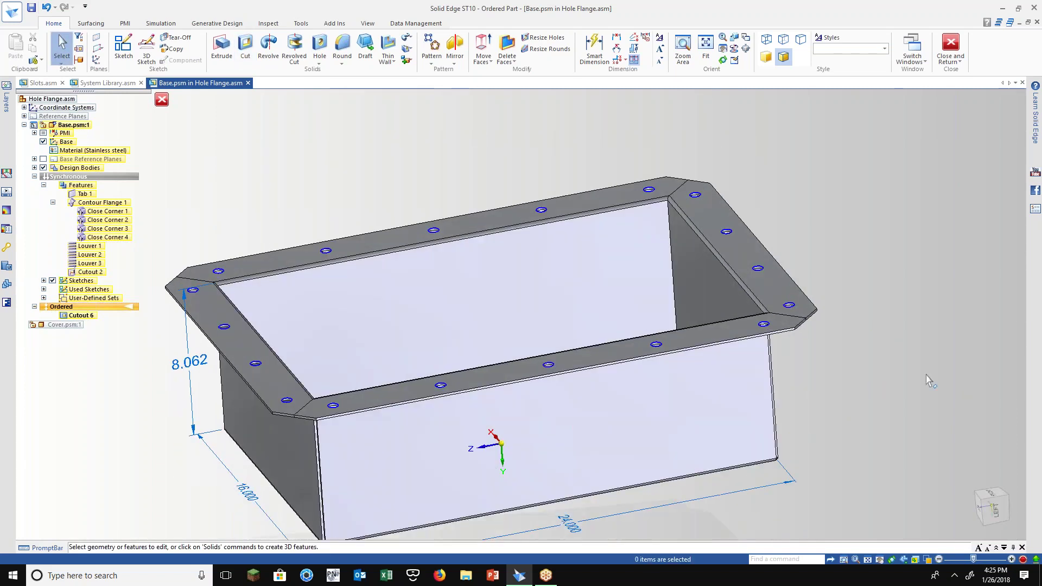
pyautogui.click(322, 63)
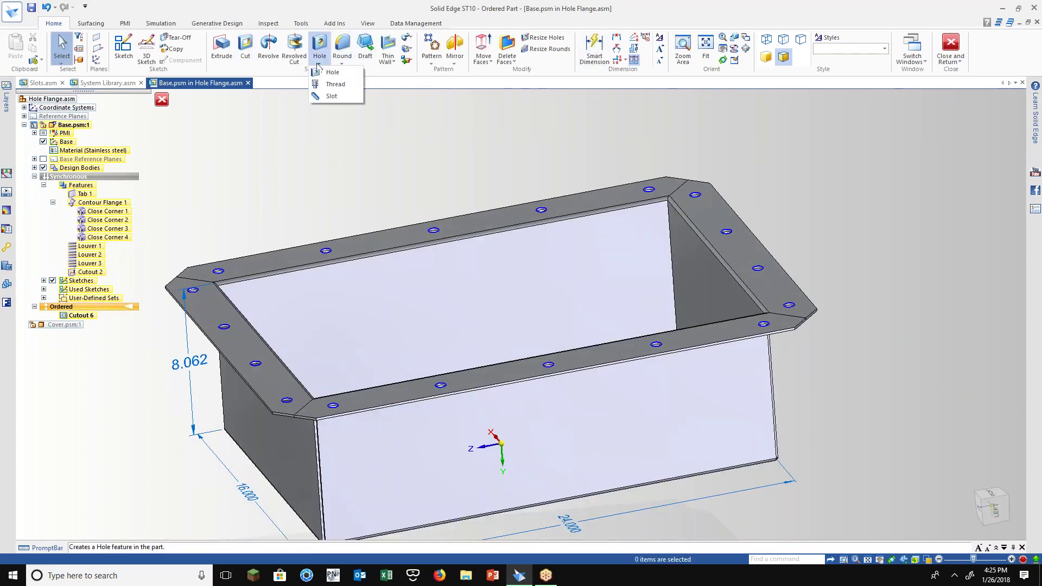
pyautogui.click(308, 204)
pyautogui.click(78, 314)
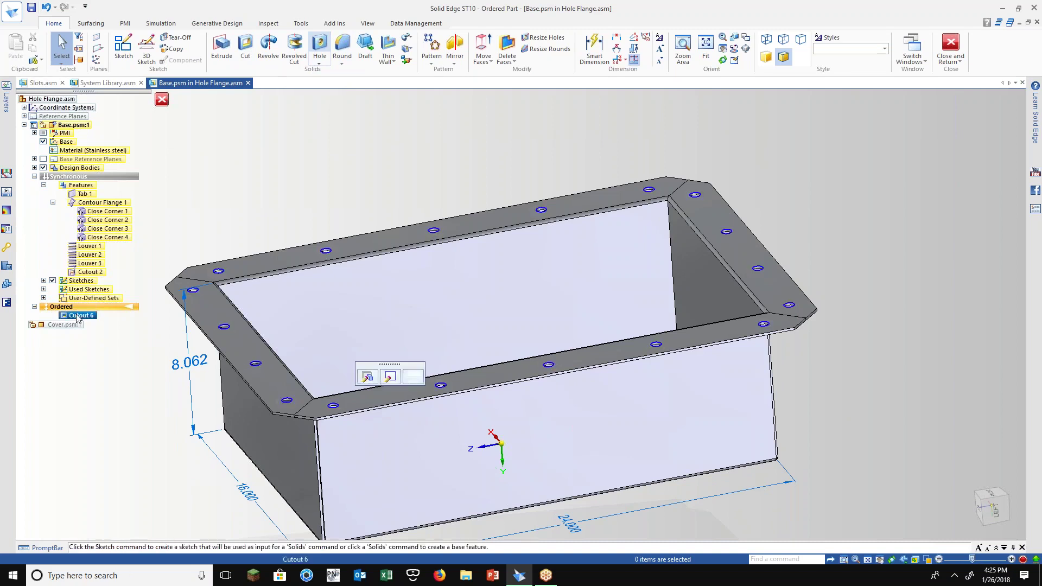
pyautogui.rightClick(78, 314)
pyautogui.click(113, 96)
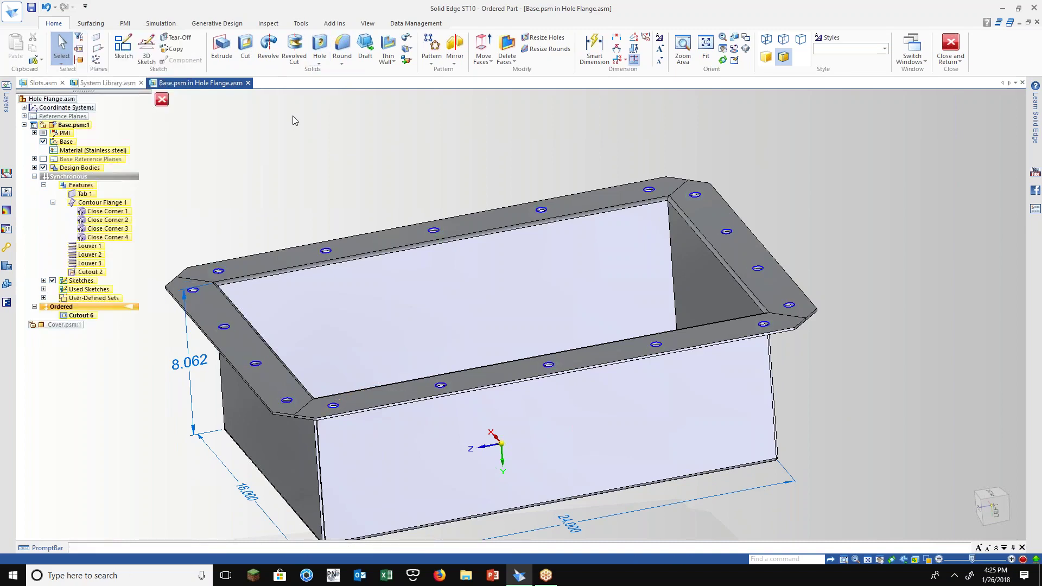
# Convert the base's ordered flange cutout to synchronous and run hole recognition on the part
pyautogui.doubleClick(89, 179)
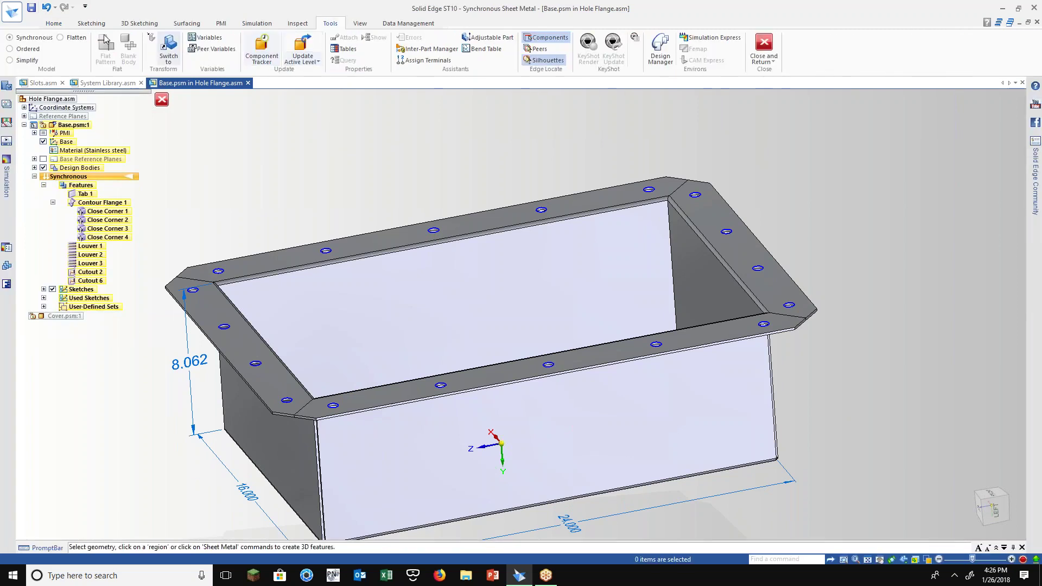
pyautogui.click(54, 23)
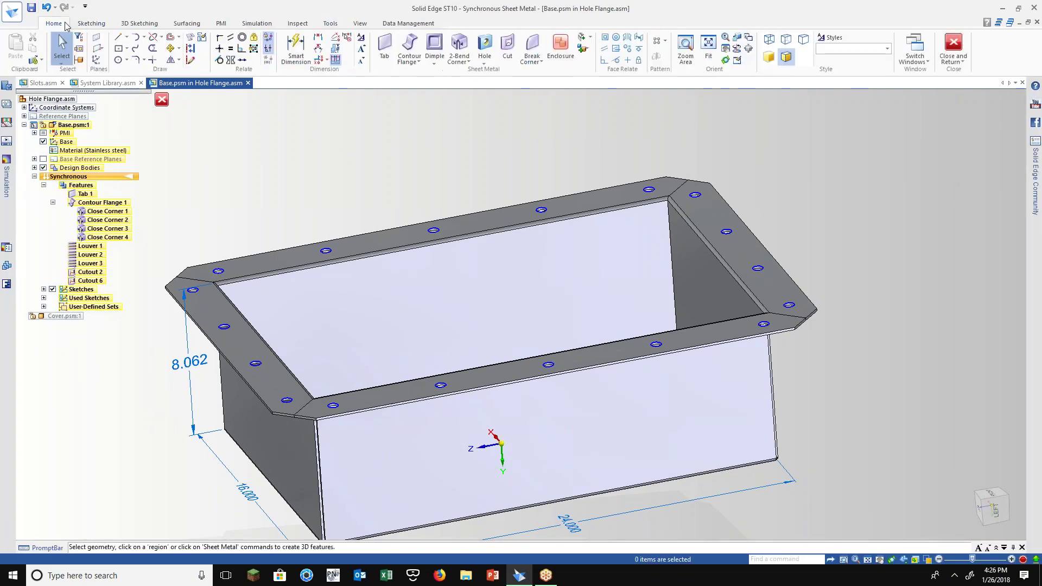
pyautogui.click(483, 64)
pyautogui.click(508, 101)
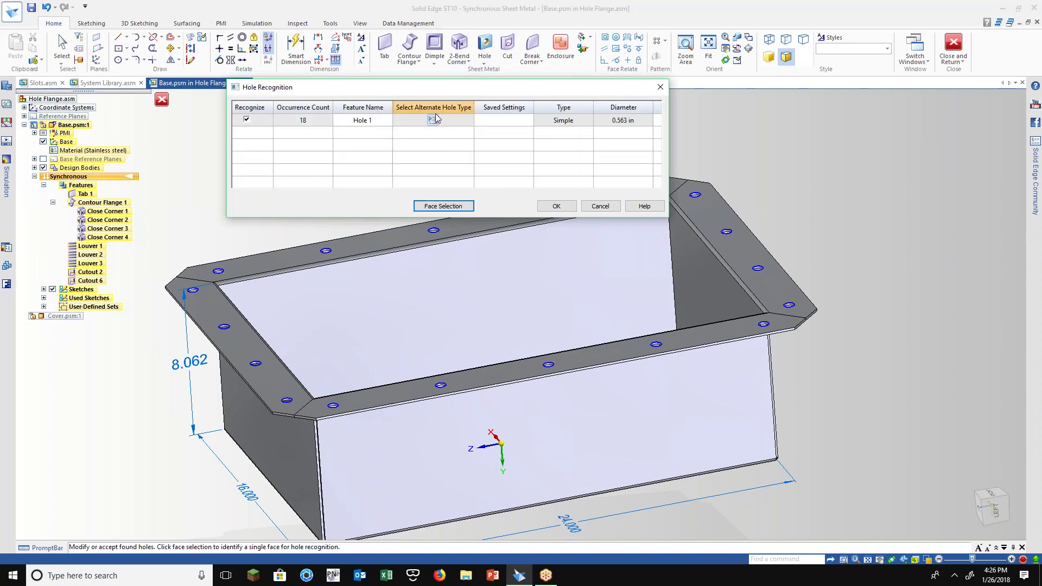
# Define the recognized flange holes as ANSI Inch General Screw Clearance, size 1/2 with Normal fit, and accept the recognition
pyautogui.click(433, 120)
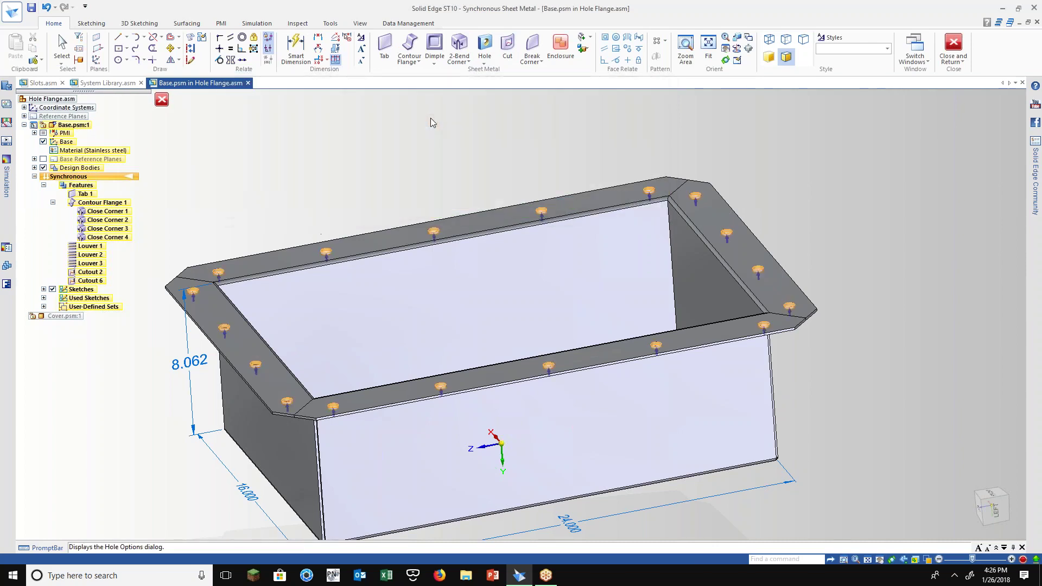
pyautogui.click(518, 166)
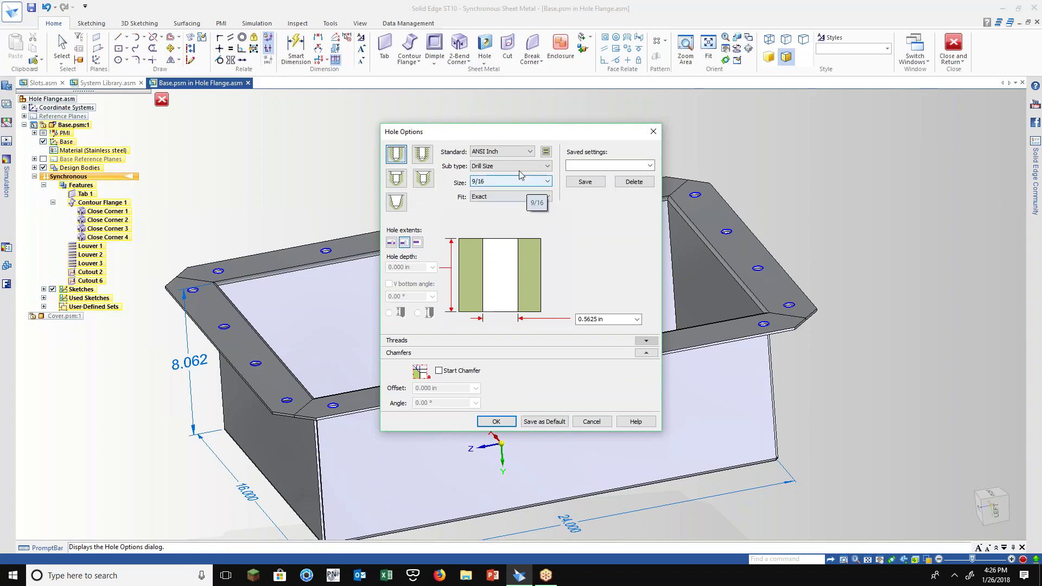
pyautogui.click(517, 183)
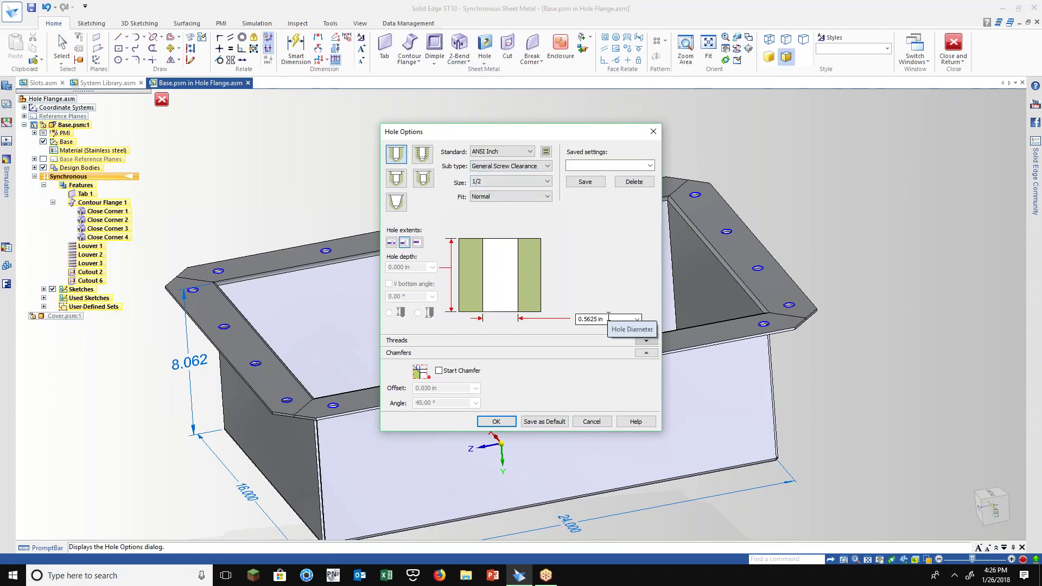
pyautogui.click(486, 422)
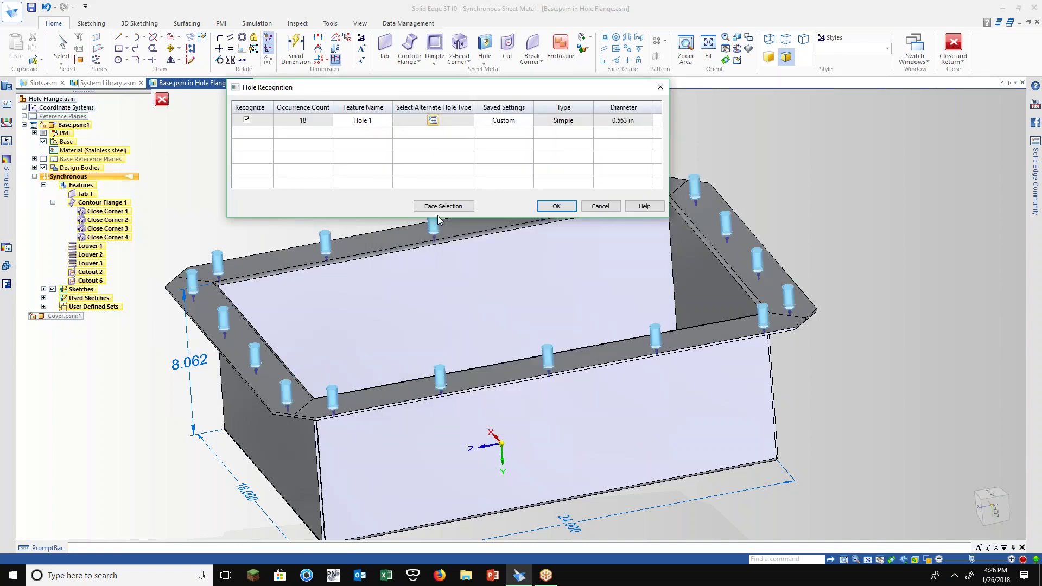
pyautogui.click(556, 207)
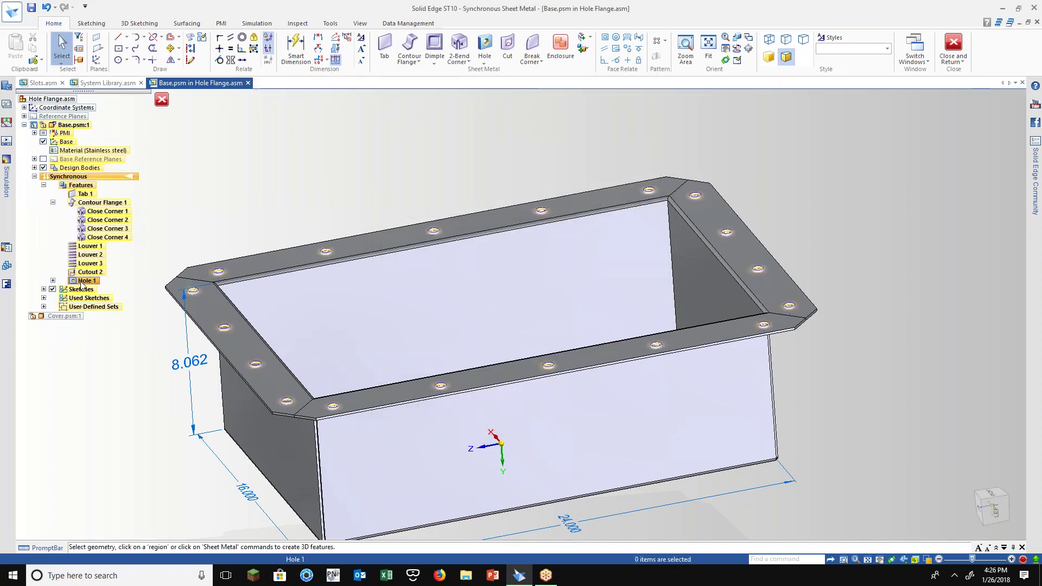
# Finish editing the base in place and return to the Hole Flange assembly
pyautogui.moveTo(434, 326); pyautogui.dragTo(478, 293, button='middle')
pyautogui.click(956, 33)
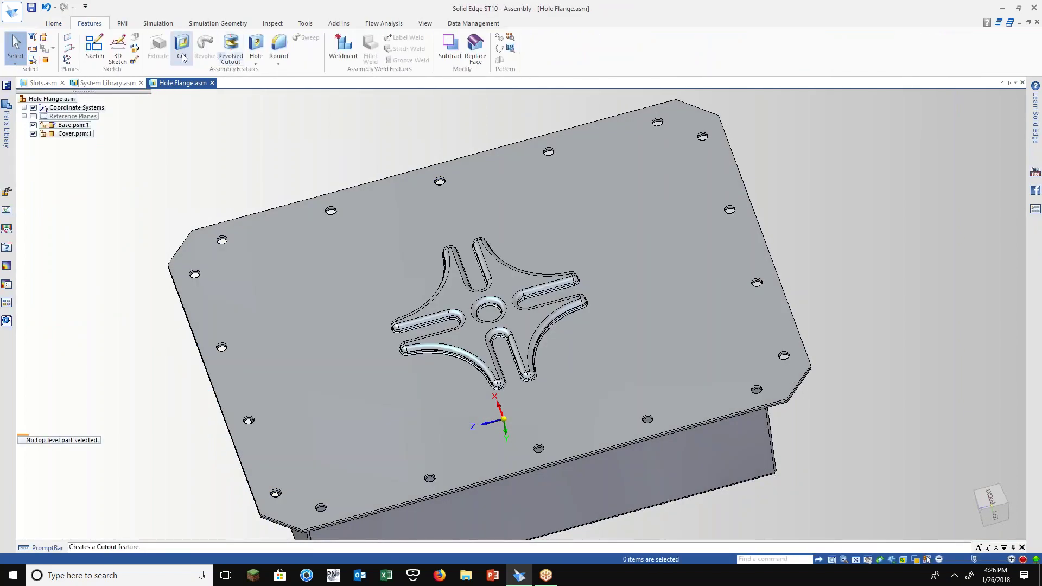
pyautogui.click(256, 62)
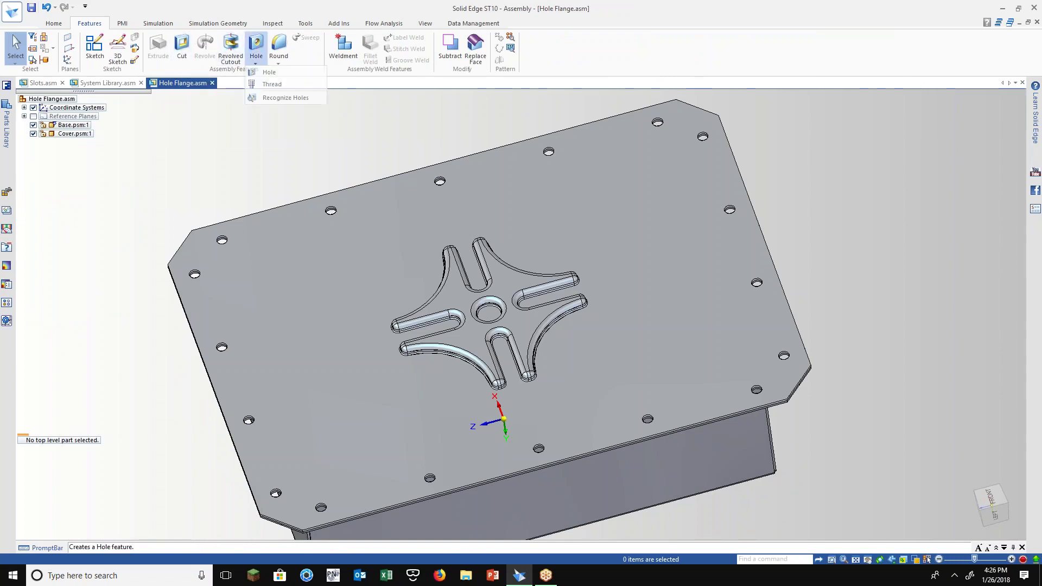
pyautogui.moveTo(262, 166); pyautogui.dragTo(57, 25, button='middle')
pyautogui.click(54, 24)
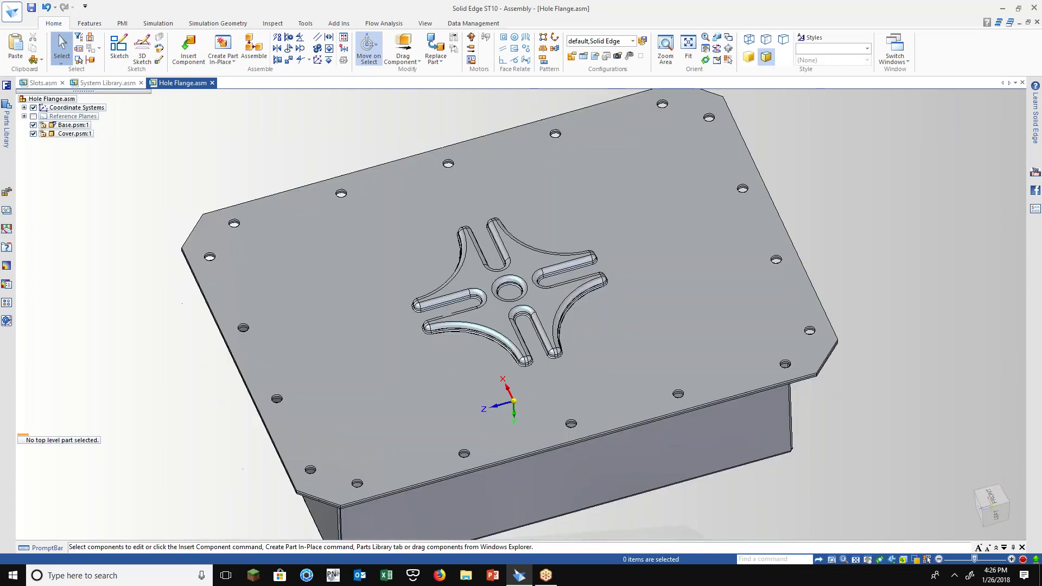
pyautogui.moveTo(412, 282); pyautogui.dragTo(165, 223, button='middle')
pyautogui.scroll(2, 165, 223)
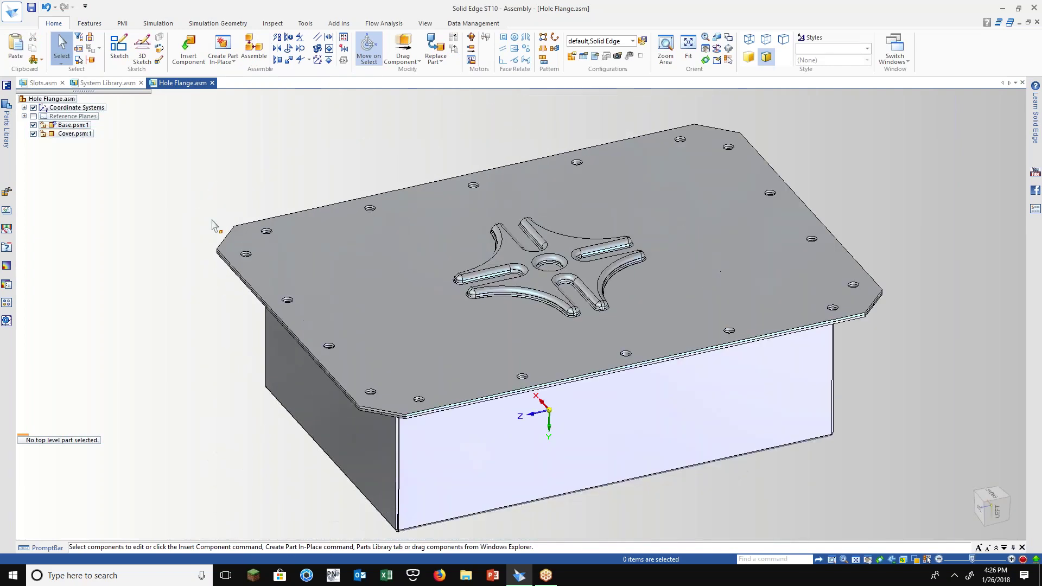
pyautogui.scroll(2, 214, 223)
pyautogui.scroll(2, 260, 193)
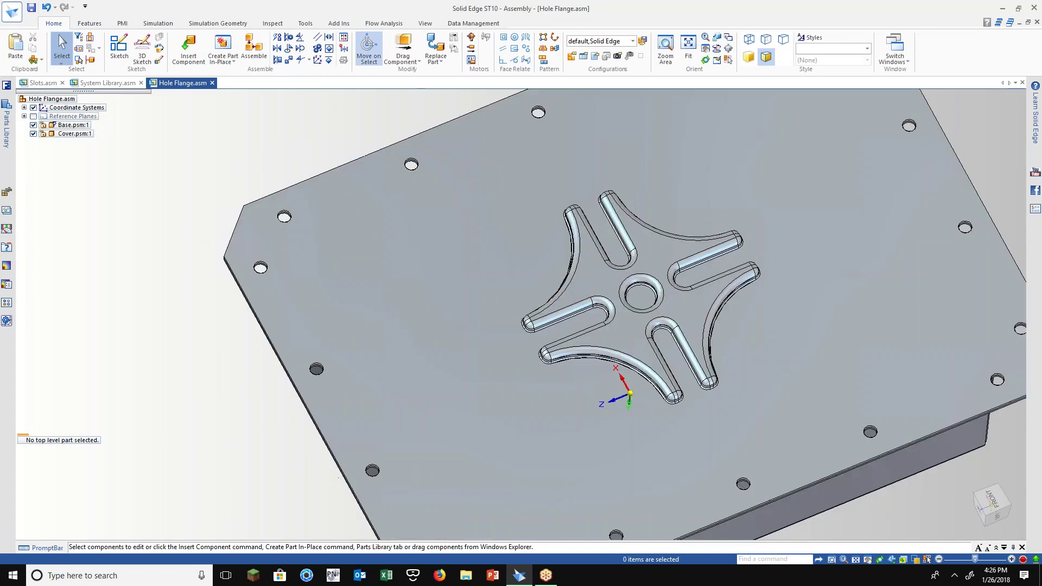
# Open the Standard Parts library at its top-level categories and move its window clear of the cover
pyautogui.click(7, 144)
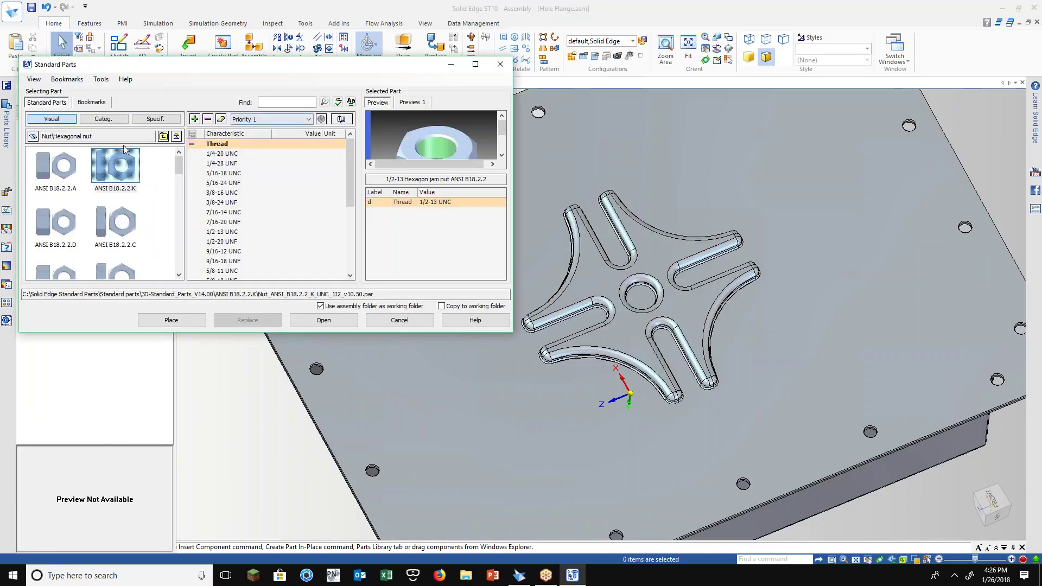
pyautogui.click(177, 136)
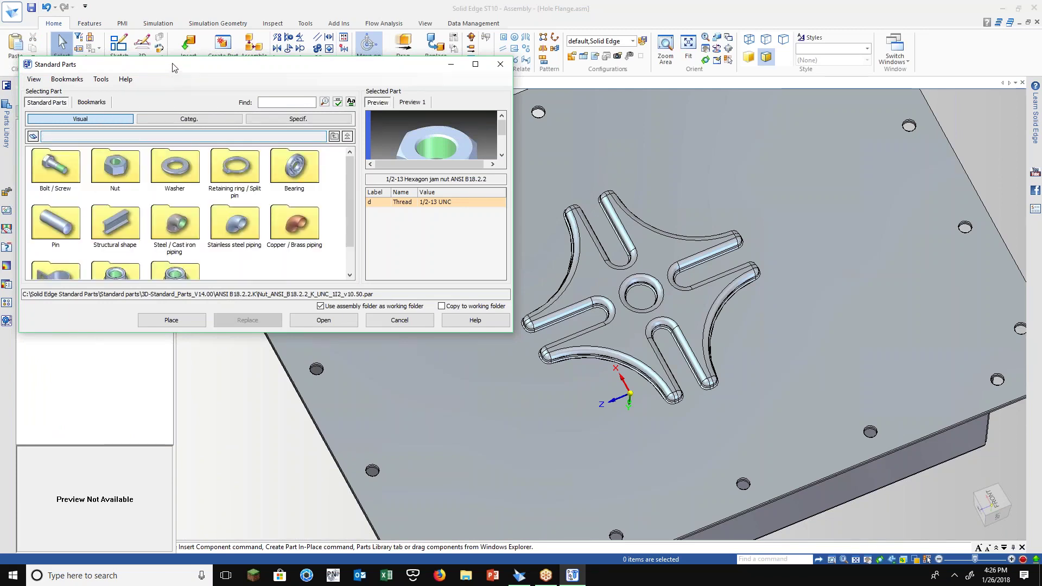
pyautogui.moveTo(172, 67); pyautogui.dragTo(187, 122)
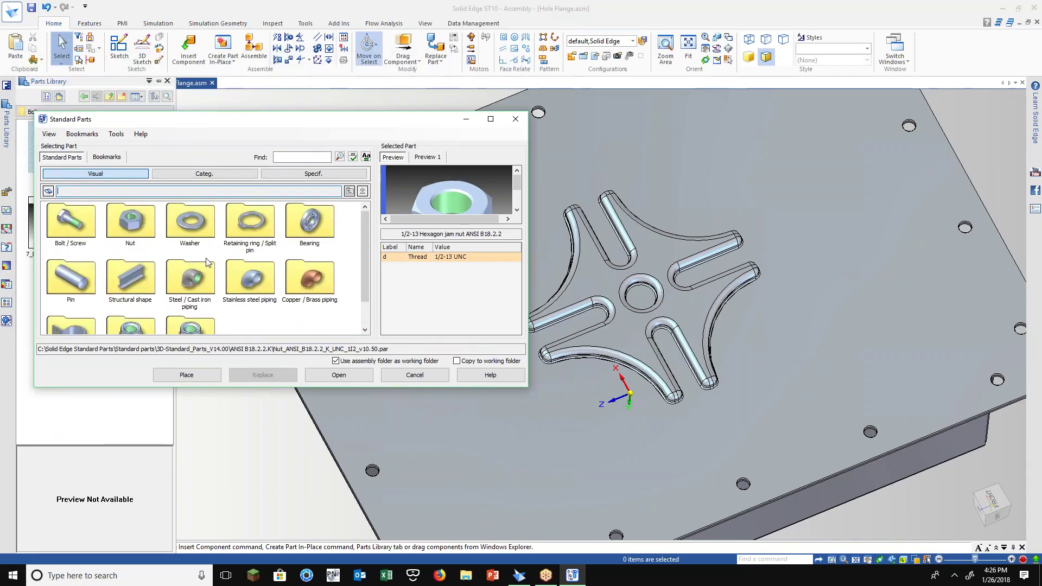
pyautogui.hotkey('ctrl', 'f')
pyautogui.press('Escape')
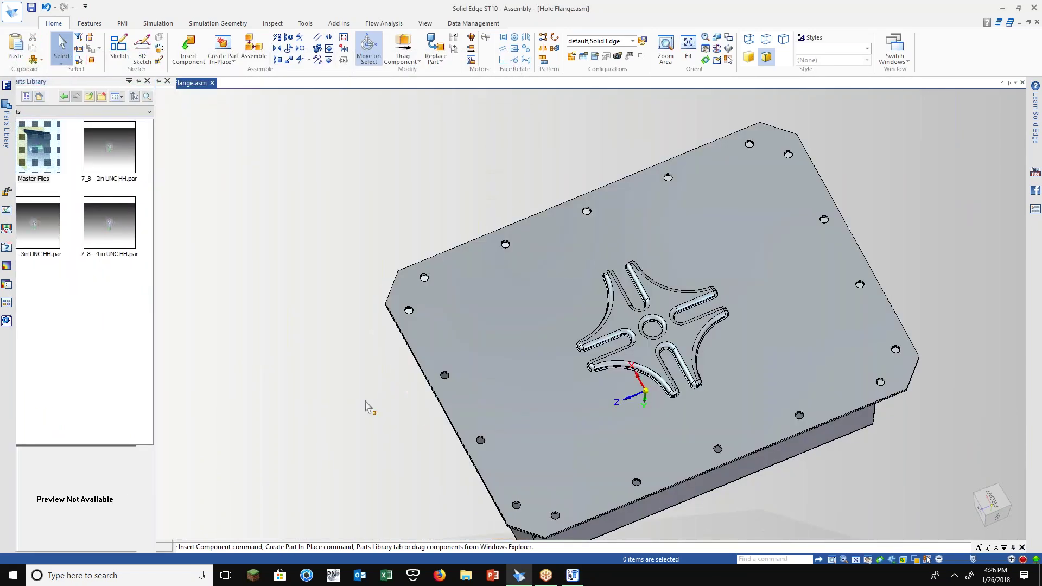
pyautogui.moveTo(337, 390); pyautogui.dragTo(348, 375, button='middle')
pyautogui.click(571, 576)
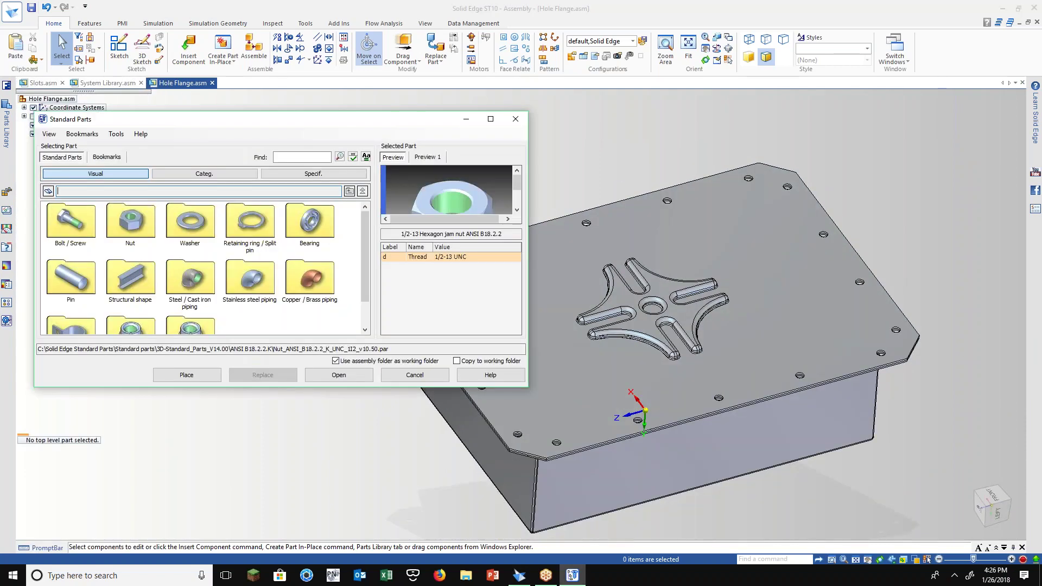
pyautogui.moveTo(274, 127); pyautogui.dragTo(244, 342)
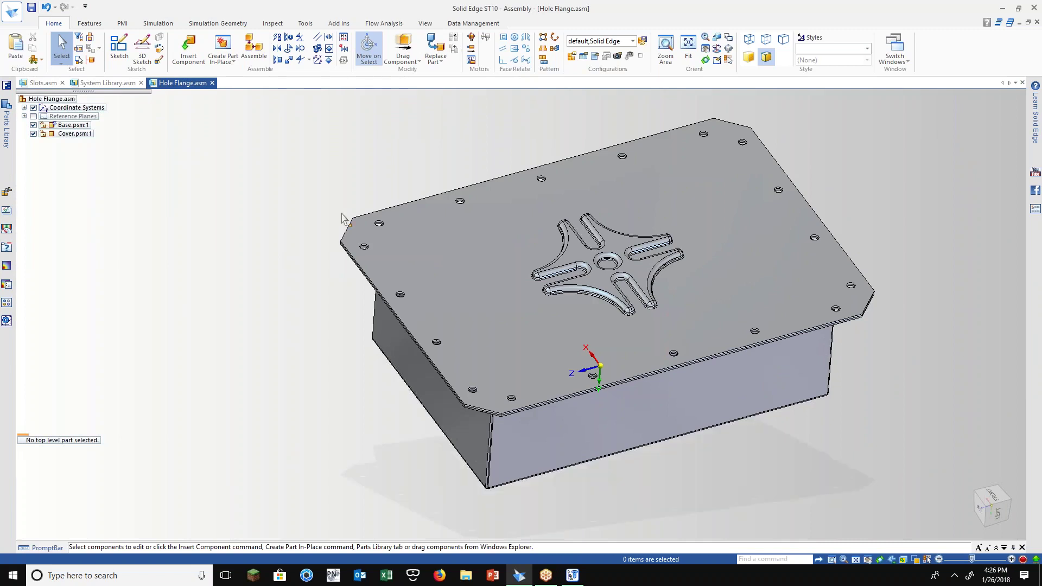
# Browse the standard parts to the threaded hexagonal head bolts, with a corner of the cover in view
pyautogui.scroll(5, 361, 306)
pyautogui.moveTo(358, 314); pyautogui.dragTo(309, 263, button='middle')
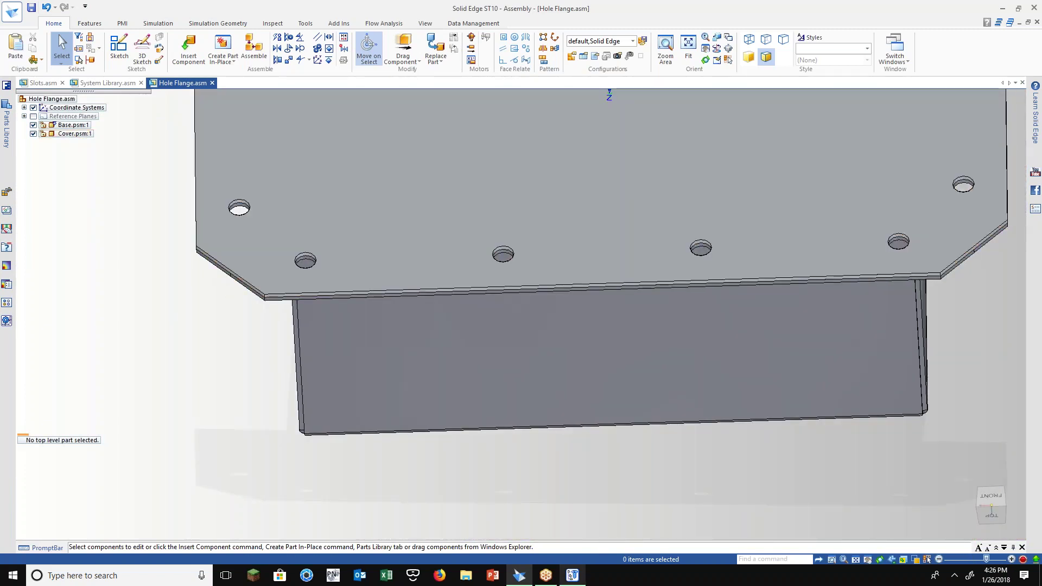
pyautogui.click(572, 576)
pyautogui.doubleClick(70, 390)
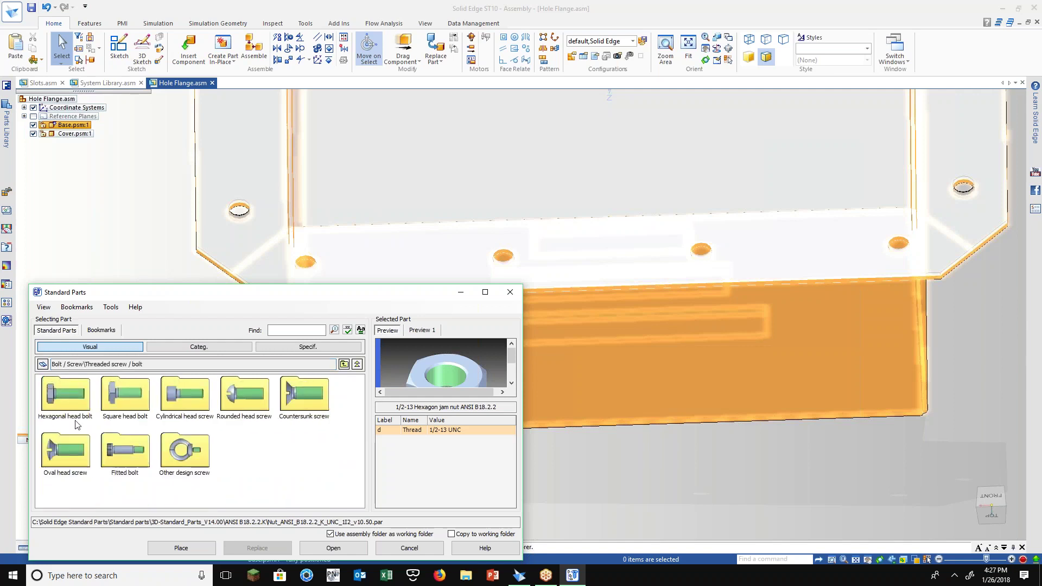
pyautogui.doubleClick(58, 394)
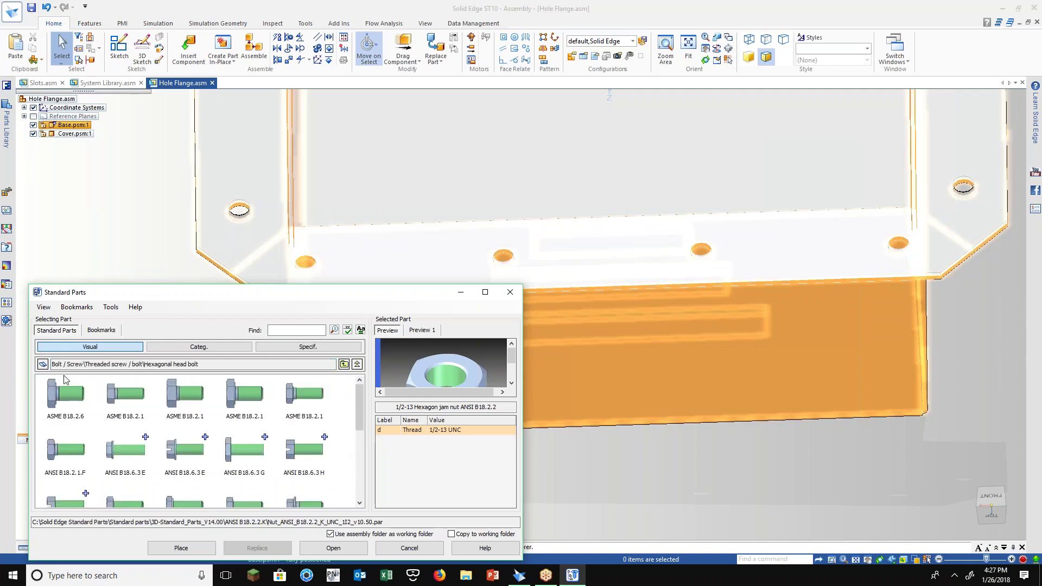
# Place an ASME B18.2.6 heavy hex bolt with 1/2-13 UNC thread and 1" nominal length
pyautogui.click(64, 392)
pyautogui.click(216, 411)
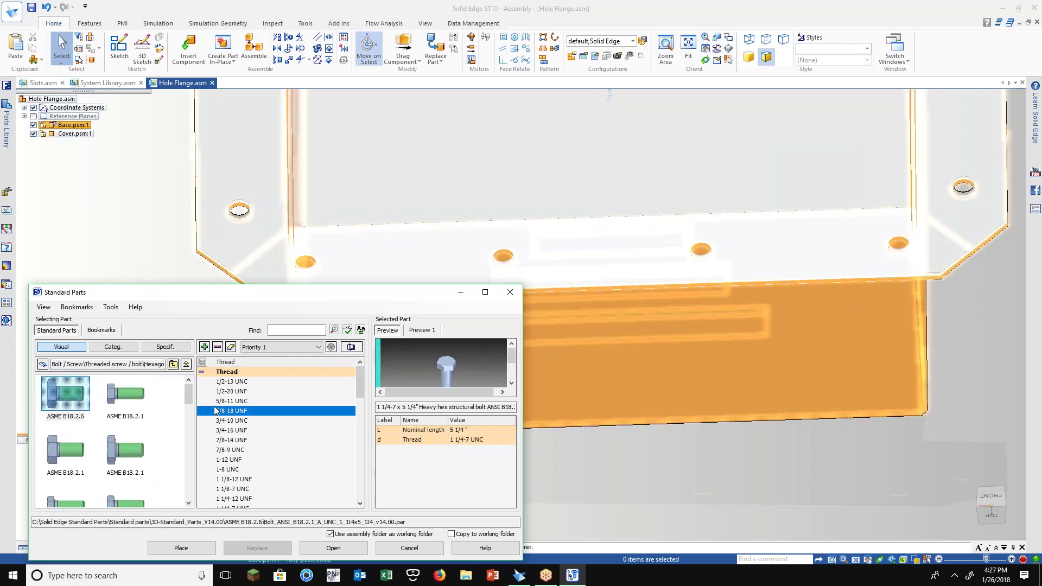
pyautogui.click(228, 391)
pyautogui.click(233, 383)
pyautogui.click(234, 383)
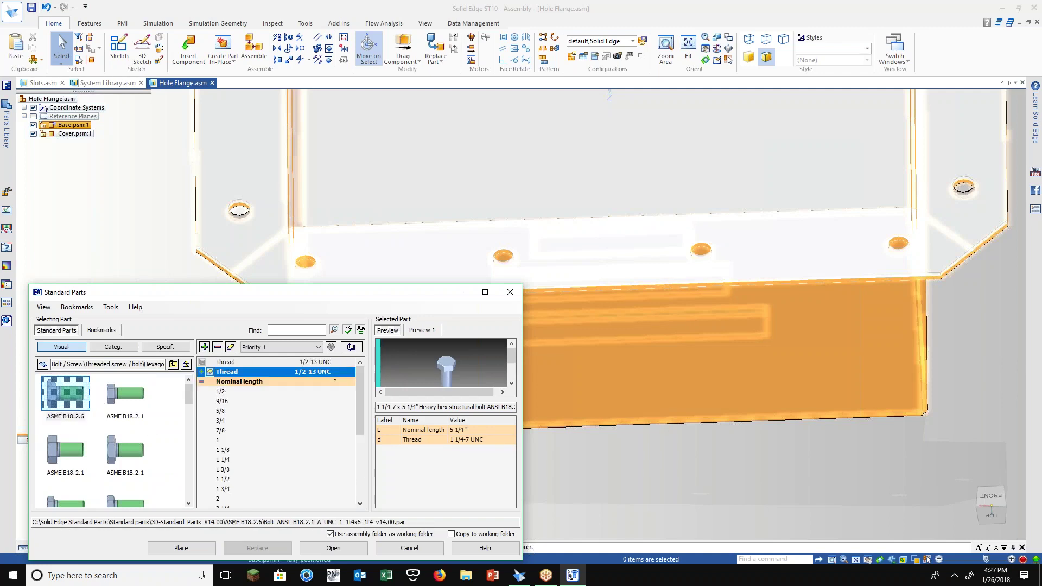
pyautogui.click(234, 439)
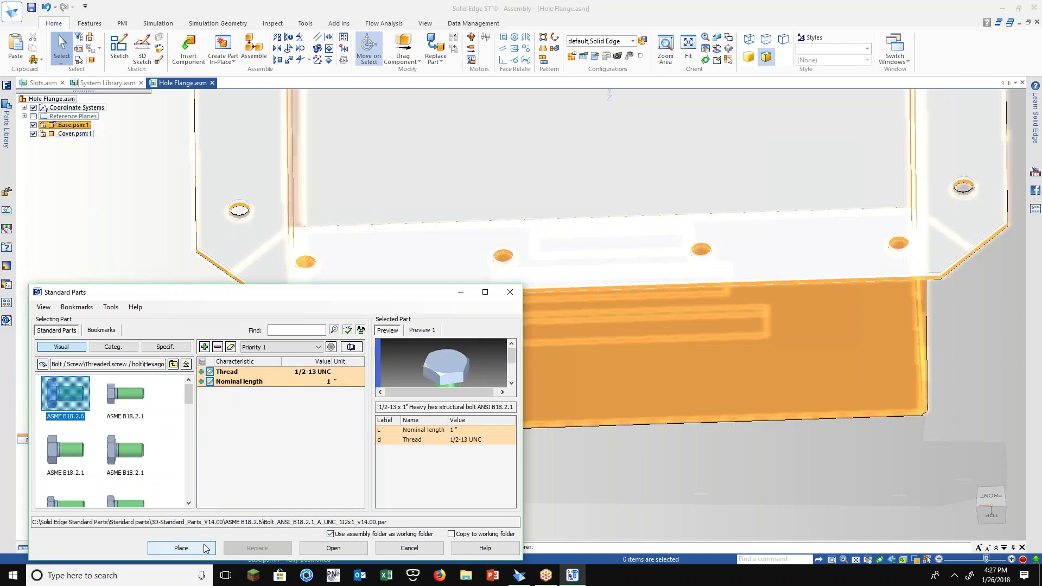
pyautogui.click(182, 548)
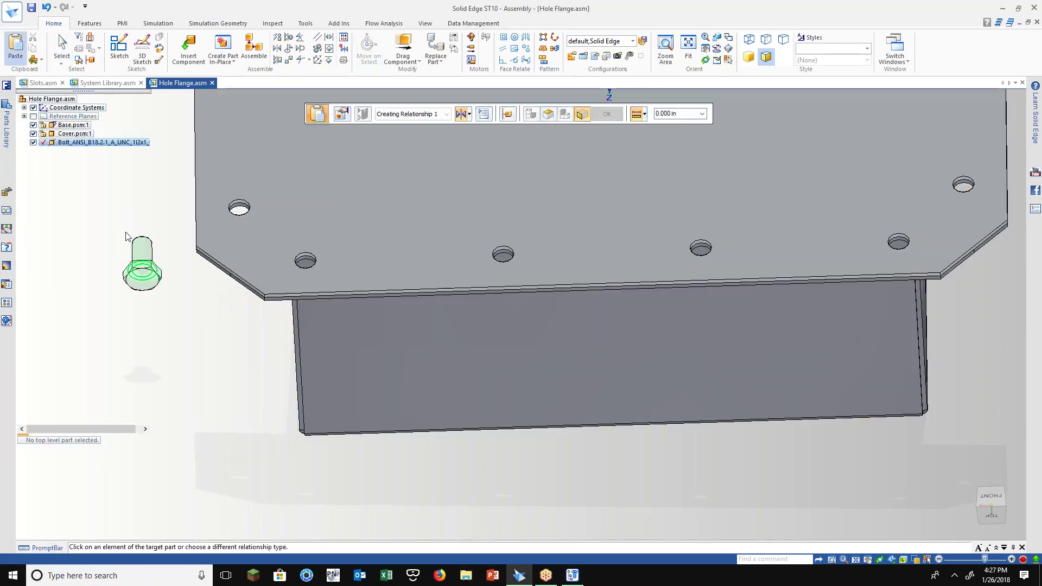
# Insert the bolt into a hole near the cover's corner, seating its head on the cover's outer face
pyautogui.scroll(3, 324, 318)
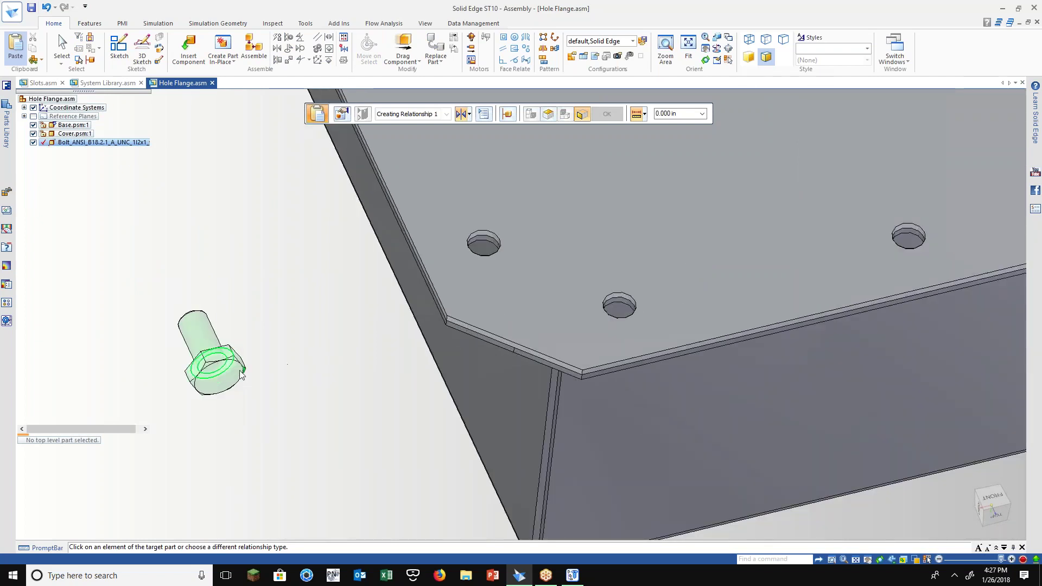
pyautogui.scroll(2, 275, 356)
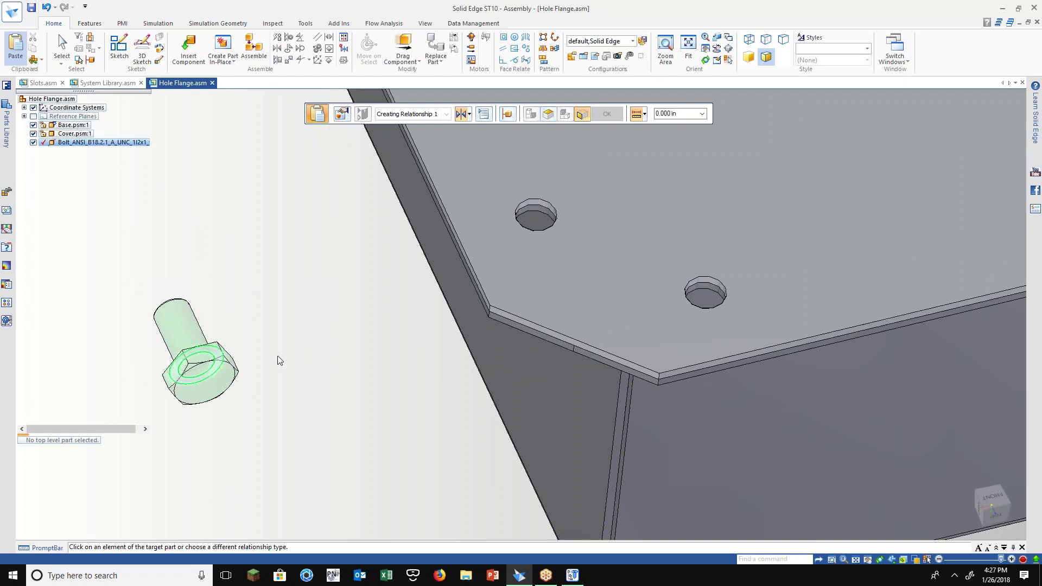
pyautogui.moveTo(249, 362)
pyautogui.mouseDown(button='middle')
pyautogui.moveTo(268, 419)
pyautogui.moveTo(244, 358)
pyautogui.mouseUp(button='middle')
pyautogui.click(458, 217)
pyautogui.rightClick(458, 216)
# Browse the standard parts to the spring / lock washers, with the bolt's threaded end below the flange in view
pyautogui.scroll(-3, 239, 354)
pyautogui.moveTo(239, 354); pyautogui.dragTo(260, 477, button='middle')
pyautogui.moveTo(255, 291); pyautogui.dragTo(304, 347, button='middle')
pyautogui.scroll(5, 349, 351)
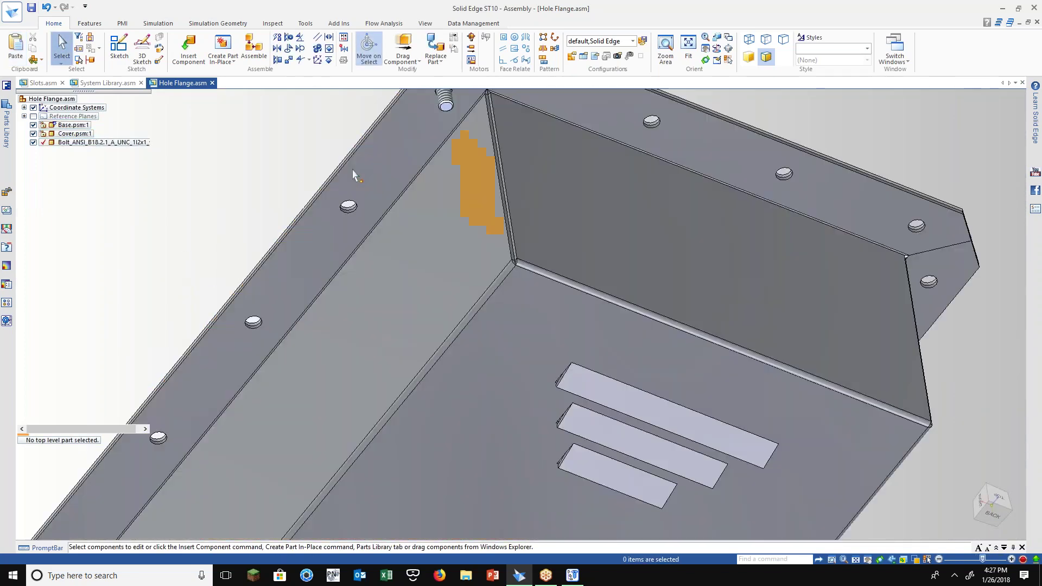
pyautogui.scroll(2, 462, 309)
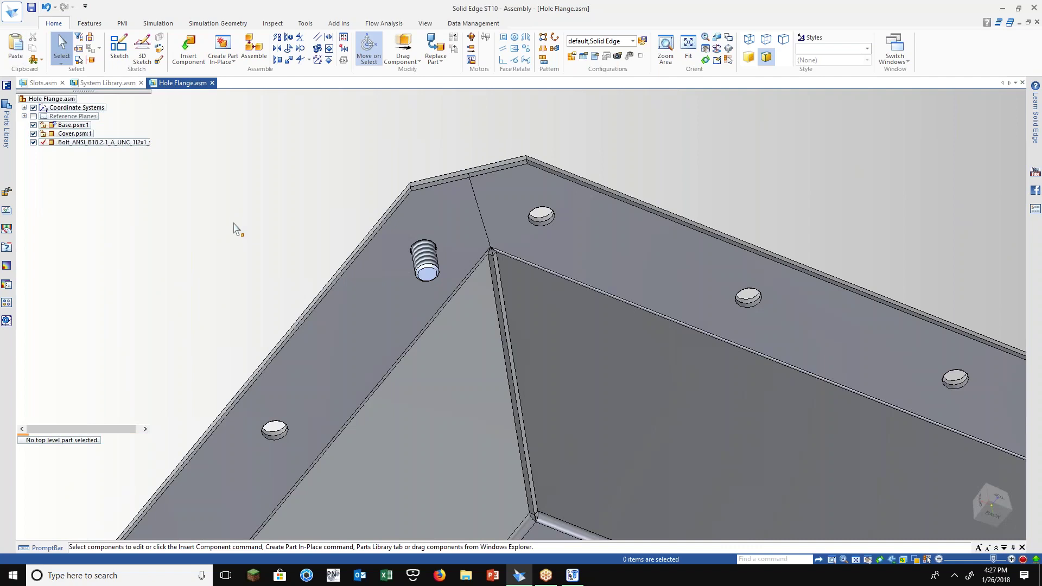
pyautogui.keyDown('shift'); pyautogui.moveTo(233, 224); pyautogui.dragTo(303, 199, button='middle'); pyautogui.keyUp('shift')
pyautogui.click(572, 575)
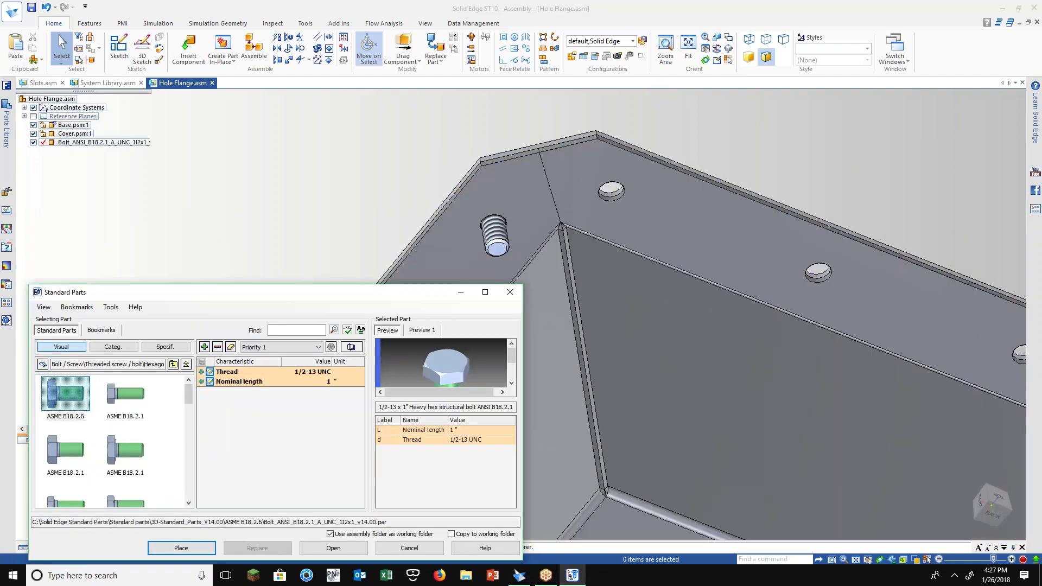
pyautogui.click(186, 364)
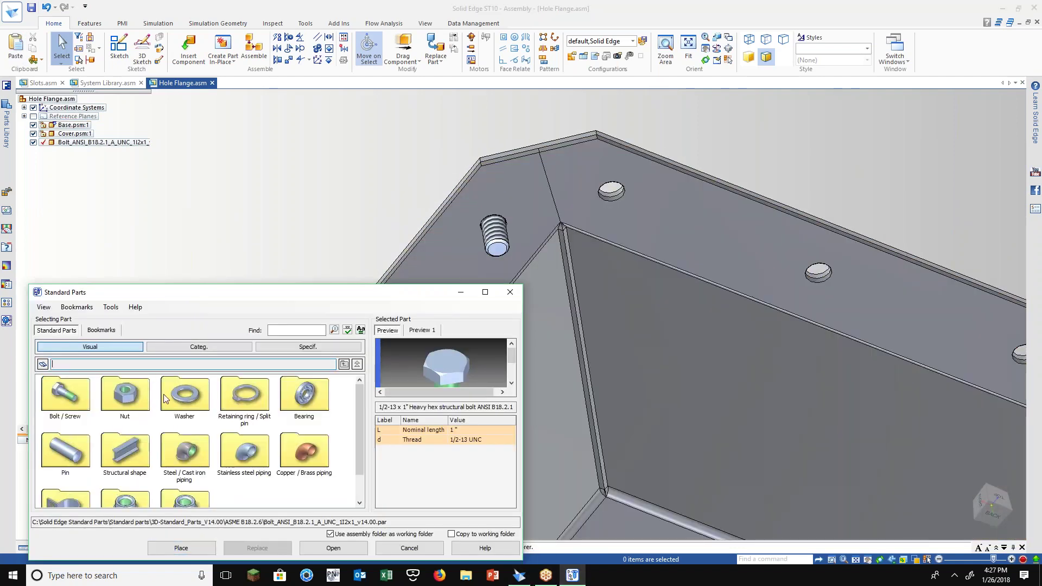
pyautogui.doubleClick(166, 399)
pyautogui.doubleClick(132, 397)
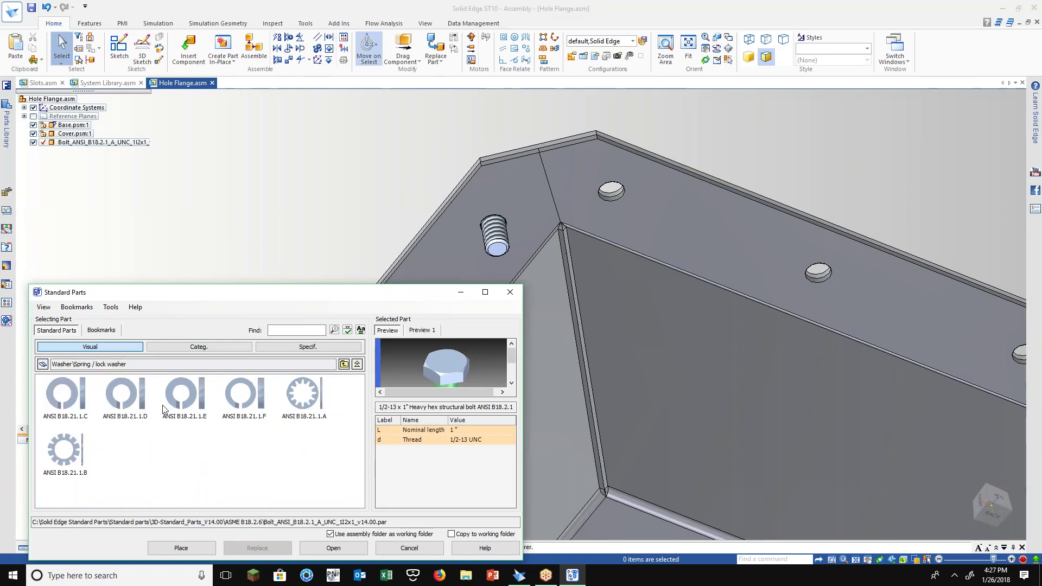
# Place an ANSI B18.21.1.C helical spring lock washer of 1/2" nominal size on the bolt against the base flange's underside
pyautogui.click(64, 394)
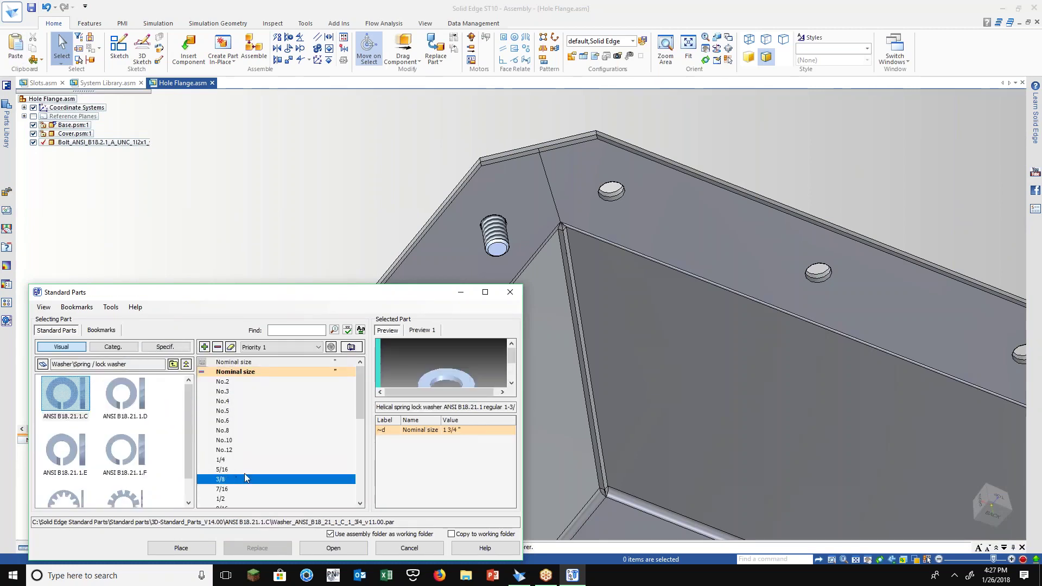
pyautogui.scroll(-1, 244, 478)
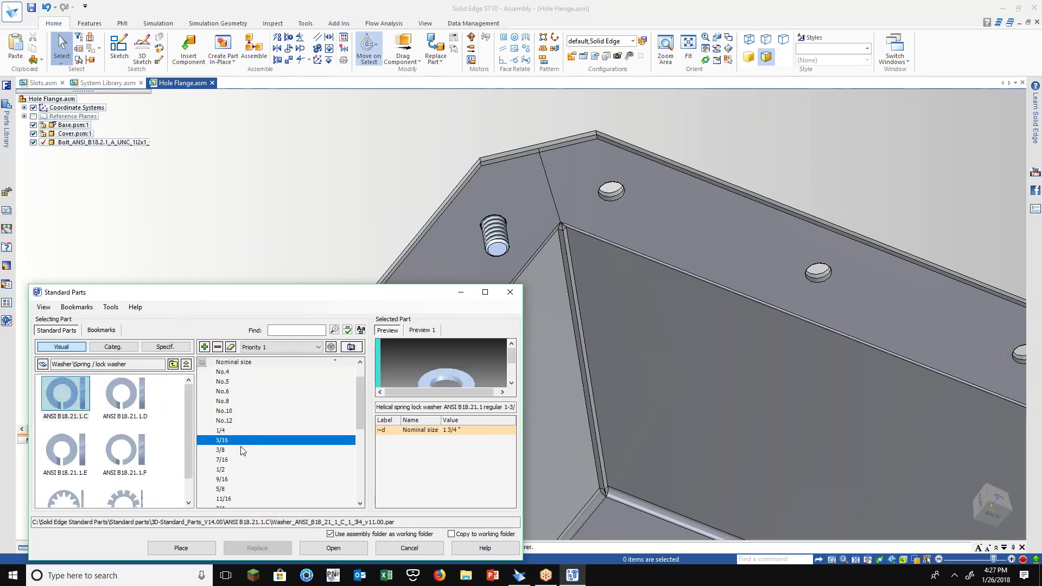
pyautogui.click(243, 470)
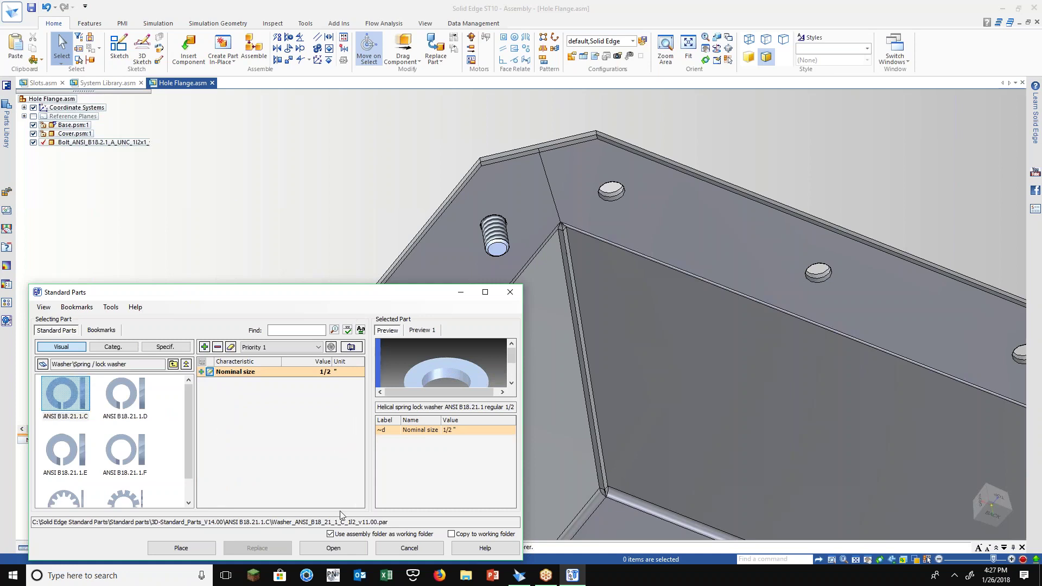
pyautogui.click(199, 546)
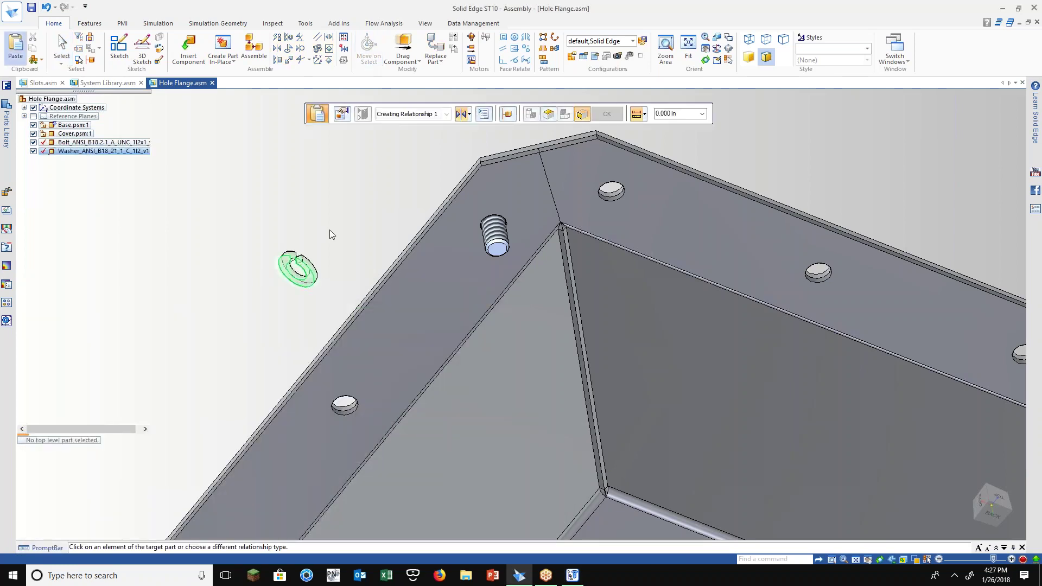
pyautogui.click(517, 198)
pyautogui.click(496, 232)
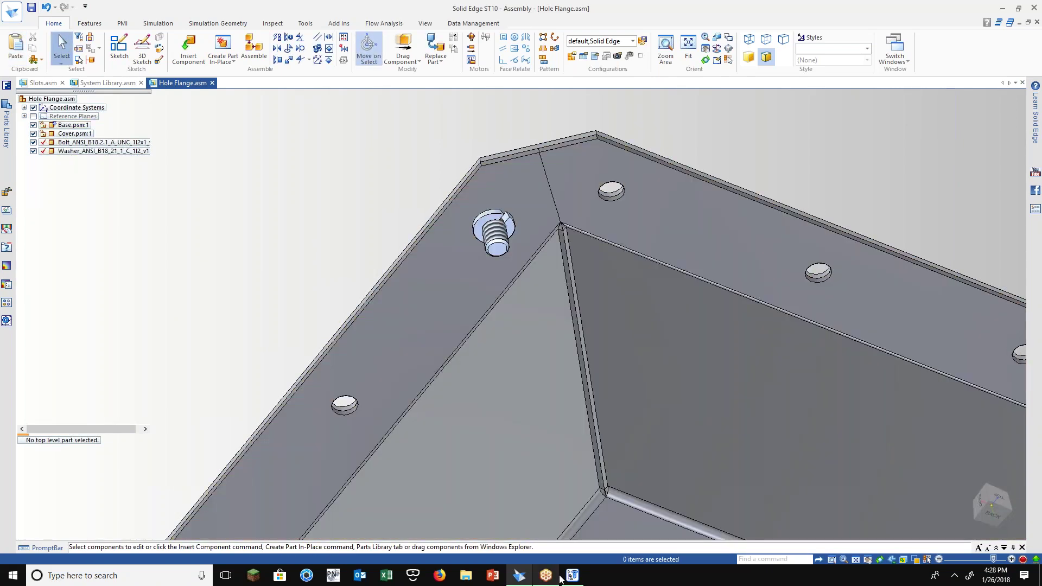
# Browse the standard parts to the hexagonal nuts
pyautogui.click(572, 575)
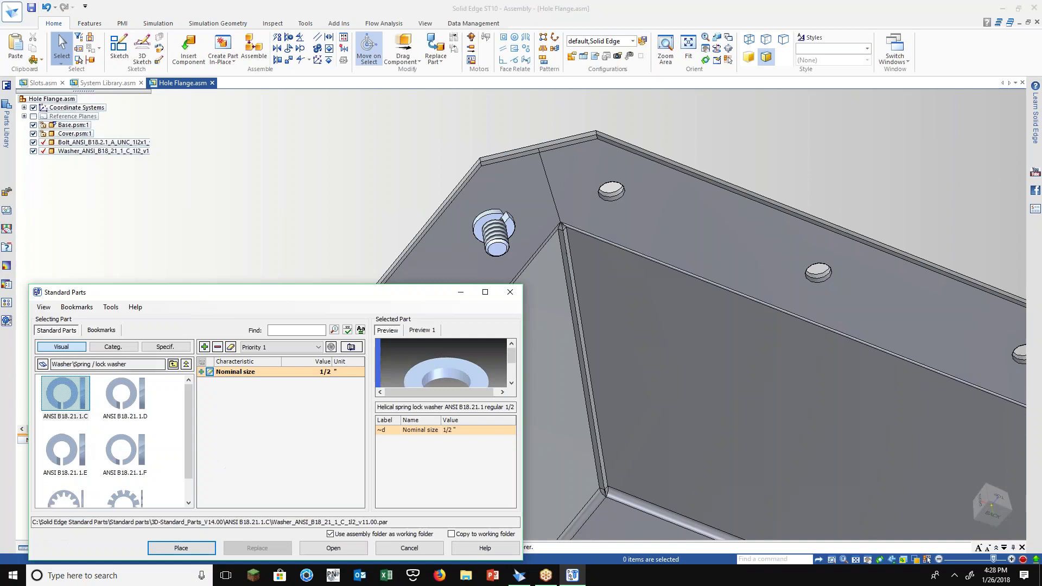
pyautogui.click(186, 364)
pyautogui.doubleClick(142, 409)
pyautogui.doubleClick(76, 399)
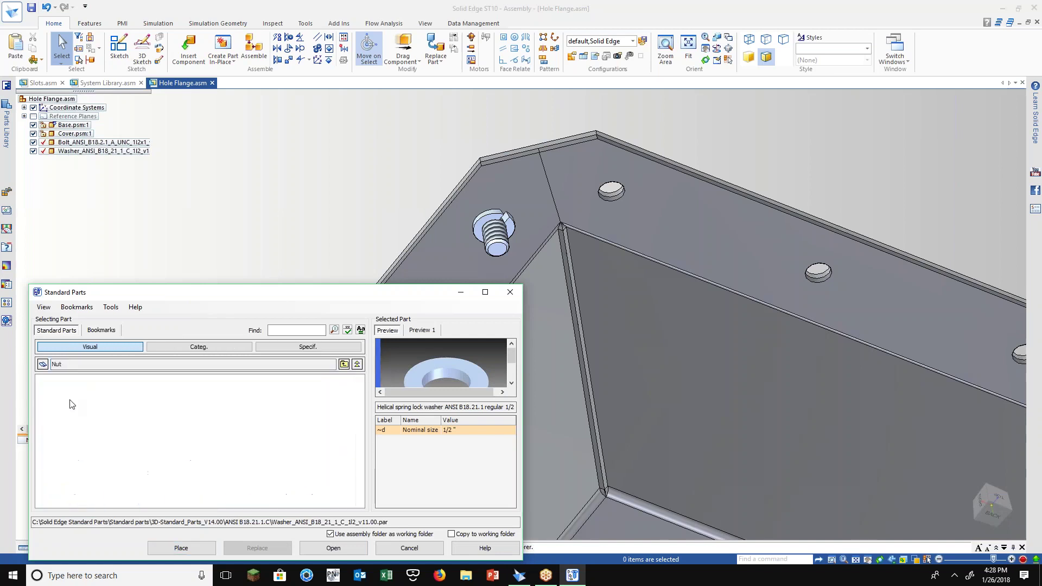
# Place an ANSI B18.2.2.A hex nut with 1-12 UNF thread in the assembly
pyautogui.click(65, 393)
pyautogui.click(265, 450)
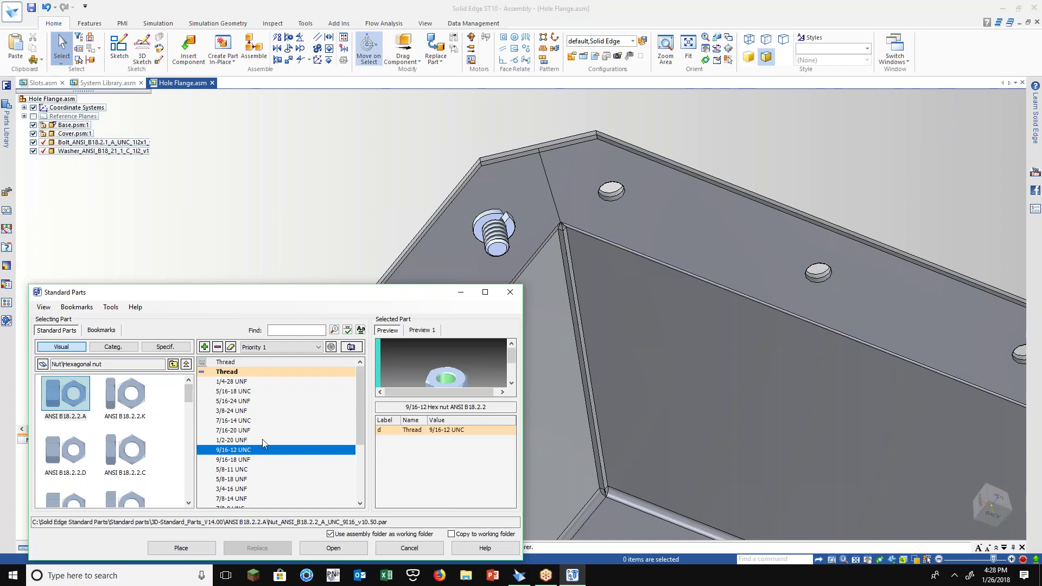
pyautogui.scroll(-1, 261, 487)
pyautogui.scroll(-1, 260, 484)
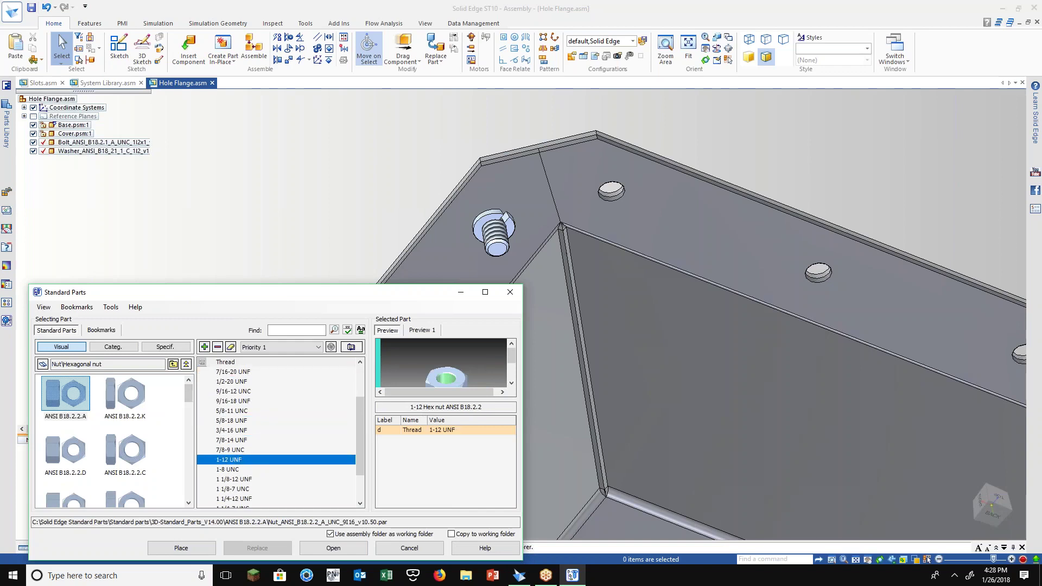
pyautogui.click(212, 547)
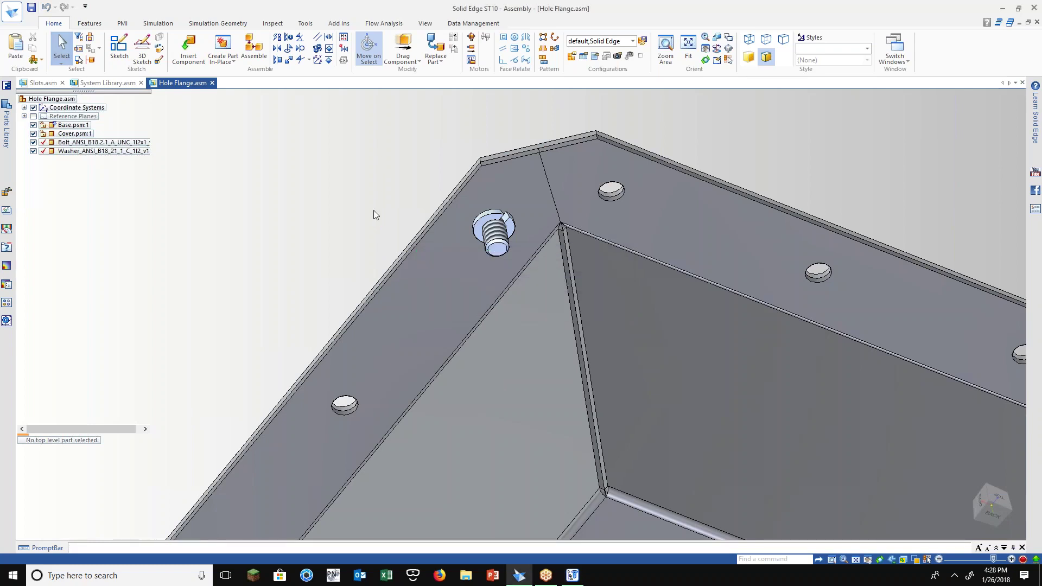
pyautogui.scroll(2, 464, 154)
pyautogui.moveTo(445, 186); pyautogui.dragTo(442, 191, button='middle')
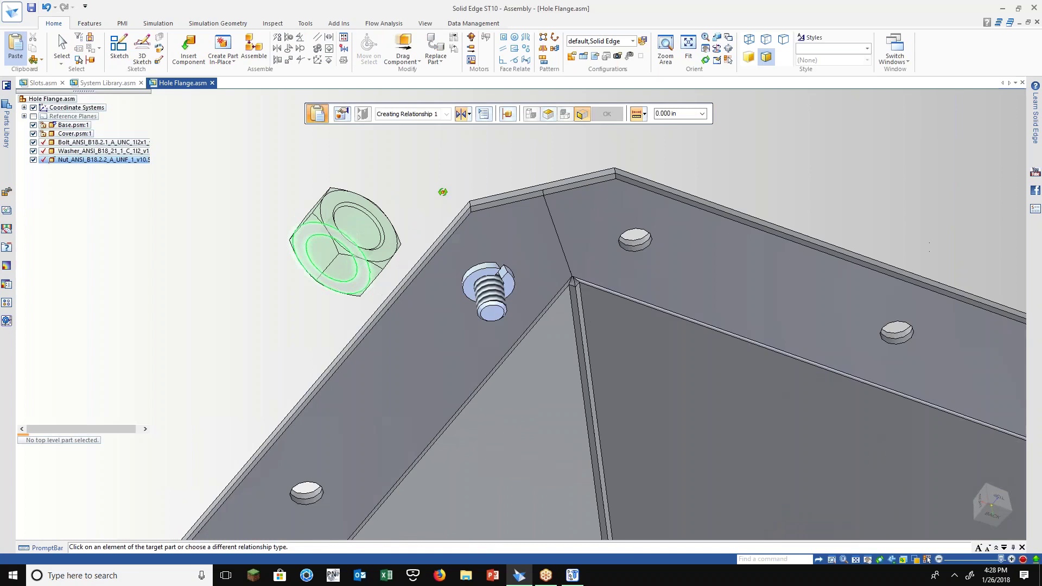
# Leave the nut unpositioned and delete it from the assembly
pyautogui.press('Escape')
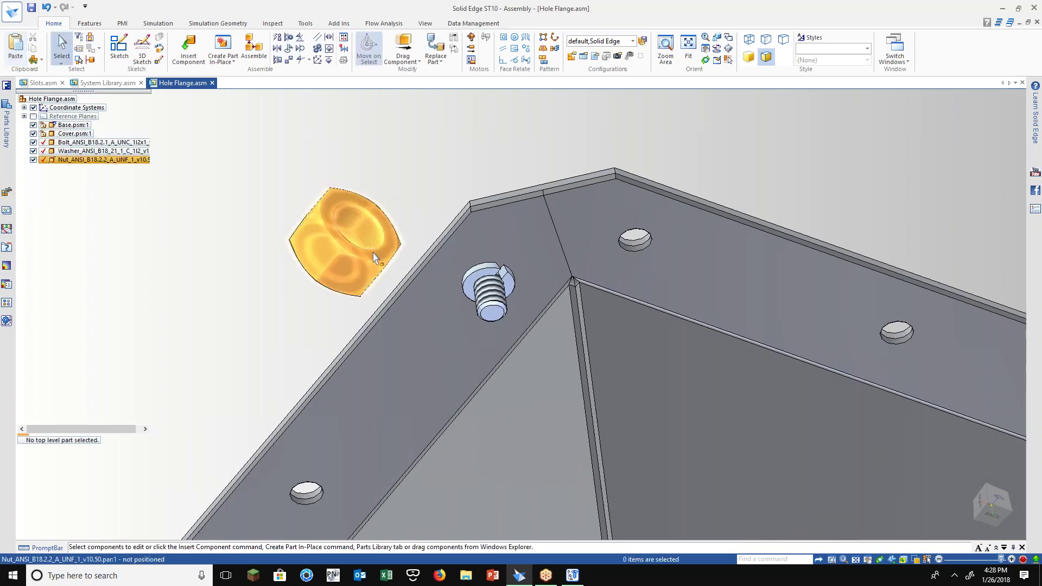
pyautogui.click(372, 252)
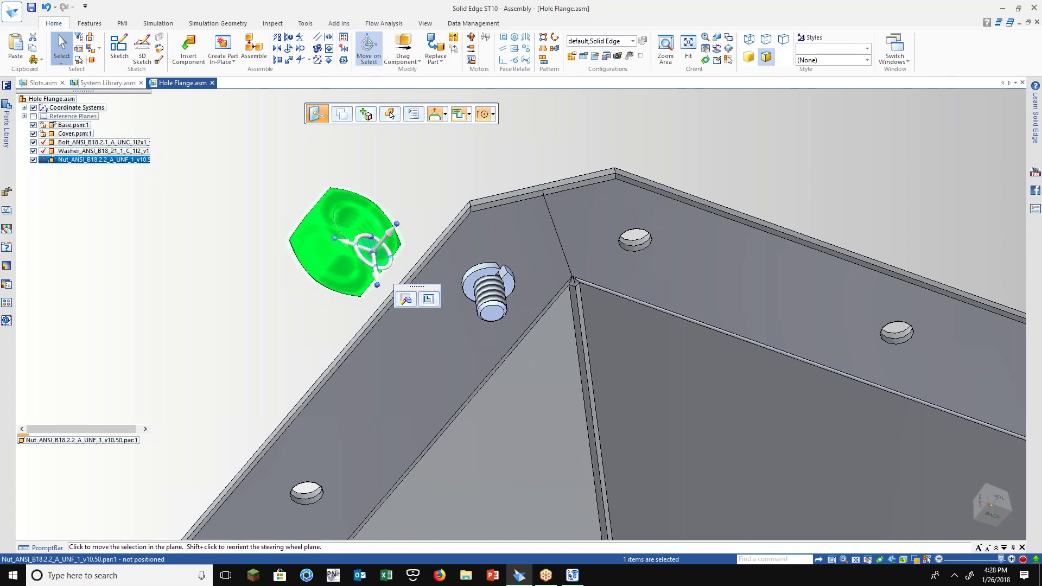
pyautogui.press('Delete')
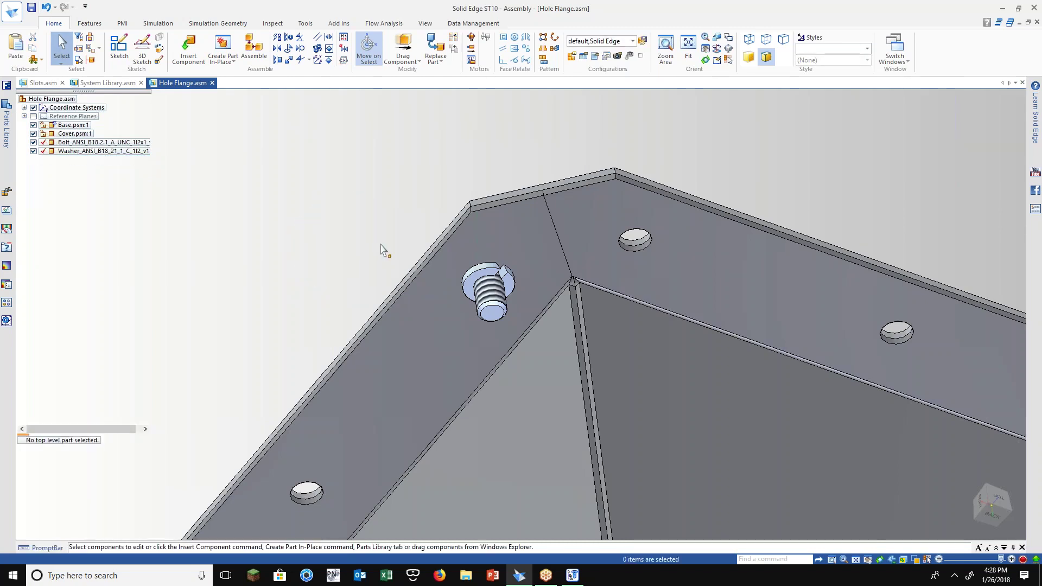
# Place an ANSI B18.2.2.K hexagon jam nut with 1/2-13 UNC thread on the bolt against the lock washer
pyautogui.click(3, 148)
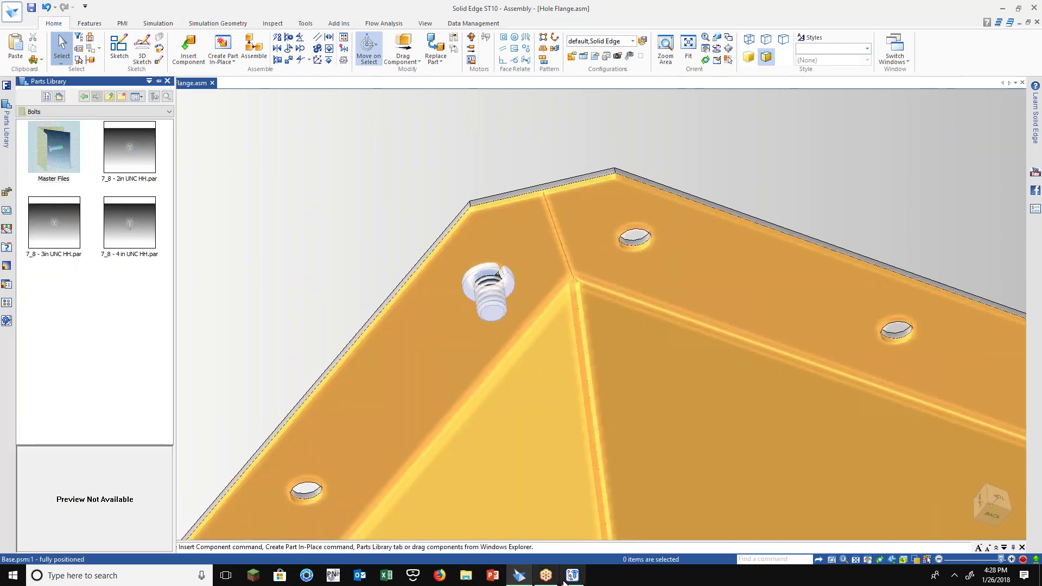
pyautogui.click(154, 96)
pyautogui.click(261, 442)
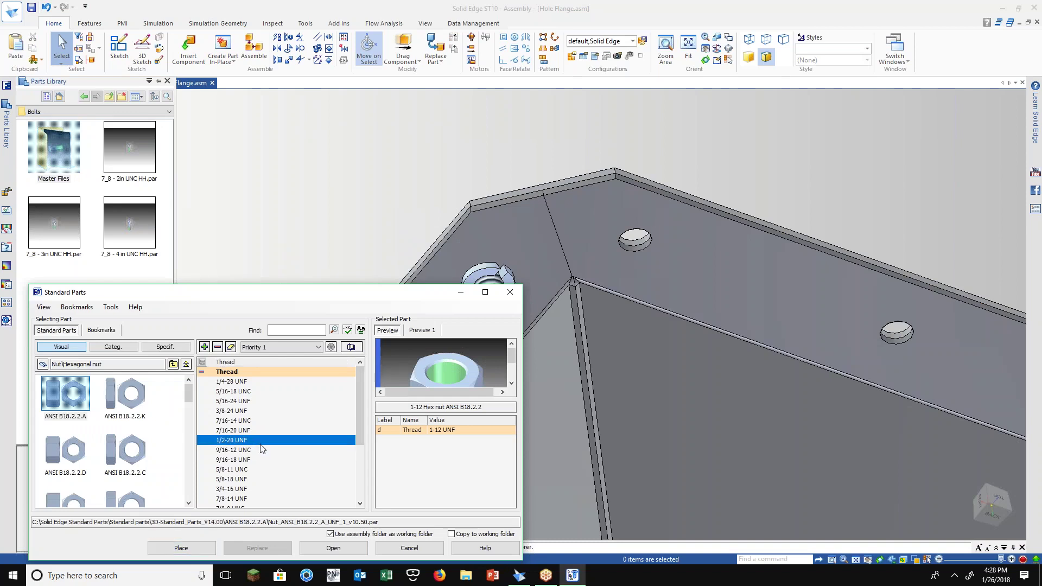
pyautogui.click(282, 431)
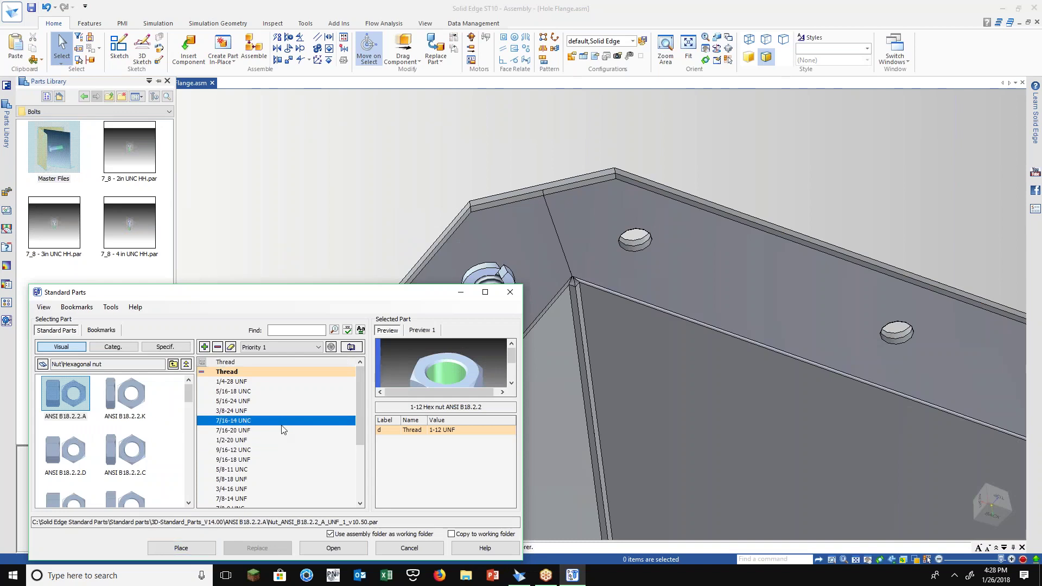
pyautogui.click(125, 394)
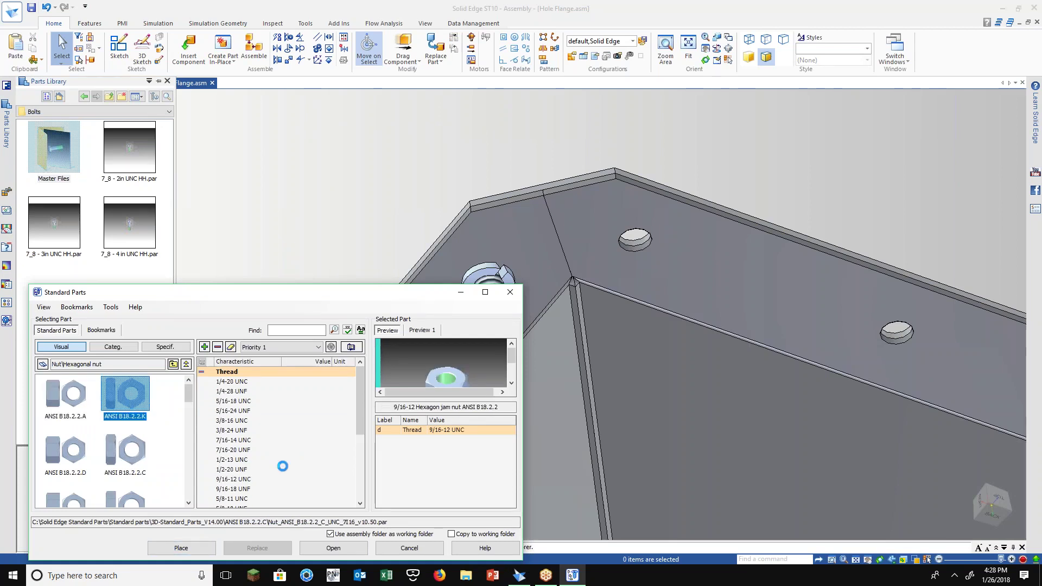
pyautogui.click(245, 403)
pyautogui.click(251, 459)
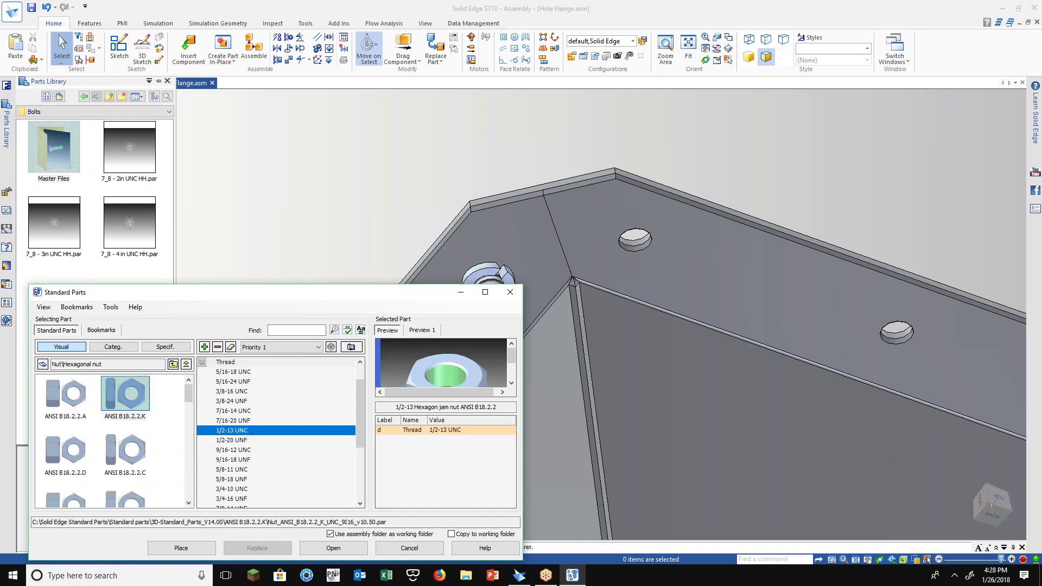
pyautogui.click(181, 548)
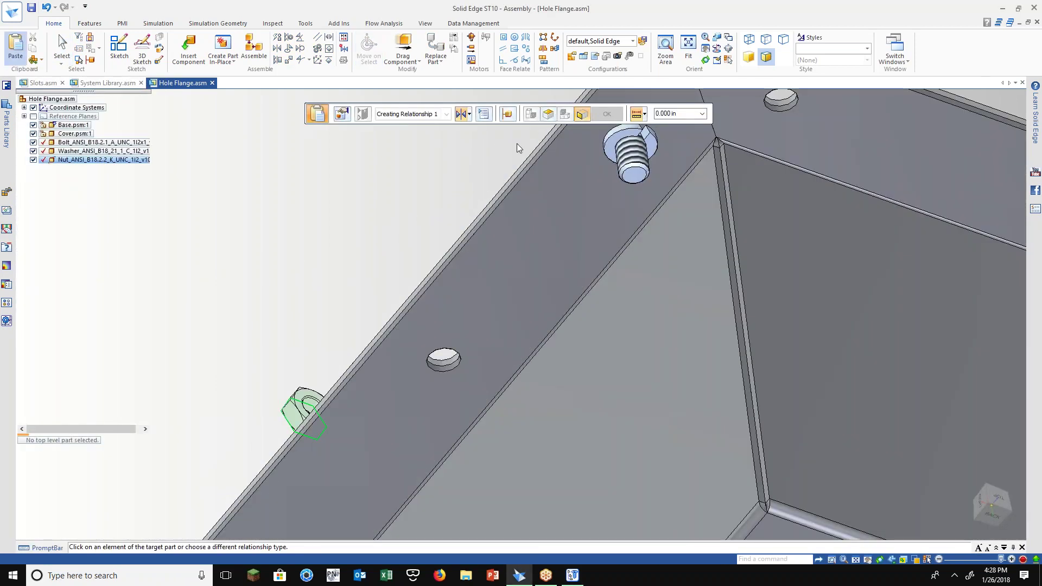
pyautogui.click(517, 144)
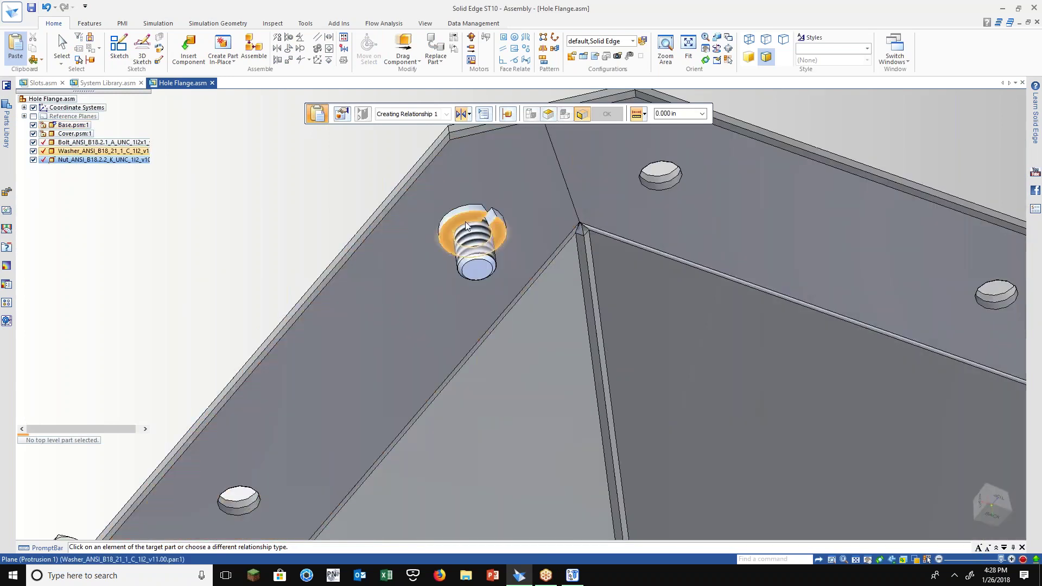
pyautogui.click(474, 241)
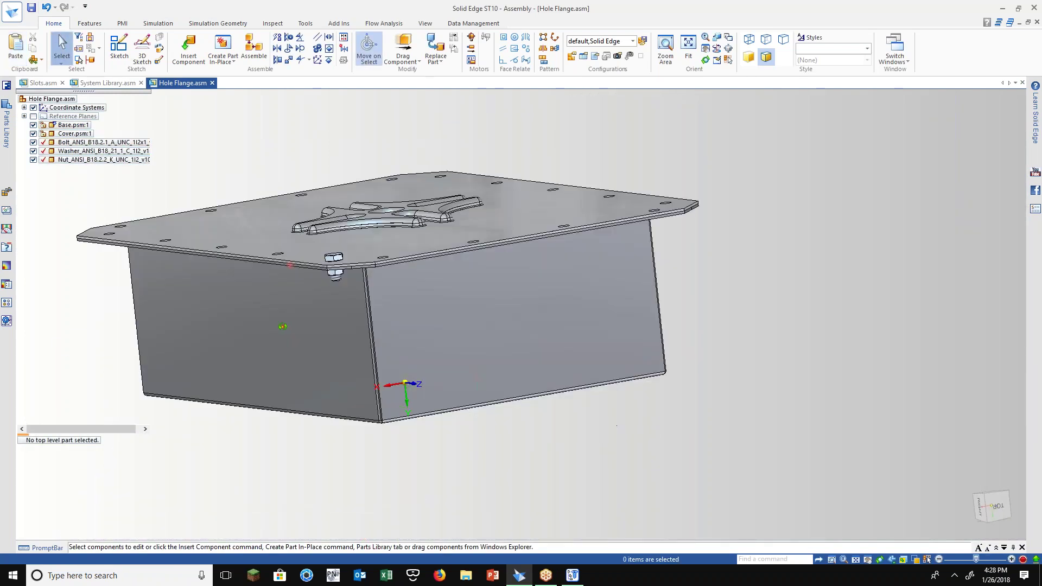
# Examine the bolt, lock washer and nut stack at the flange corner from several sides
pyautogui.moveTo(282, 326); pyautogui.dragTo(391, 255, button='middle')
pyautogui.scroll(5, 237, 317)
pyautogui.scroll(-3, 237, 317)
pyautogui.scroll(3, 460, 200)
pyautogui.moveTo(460, 201); pyautogui.dragTo(586, 470, button='middle')
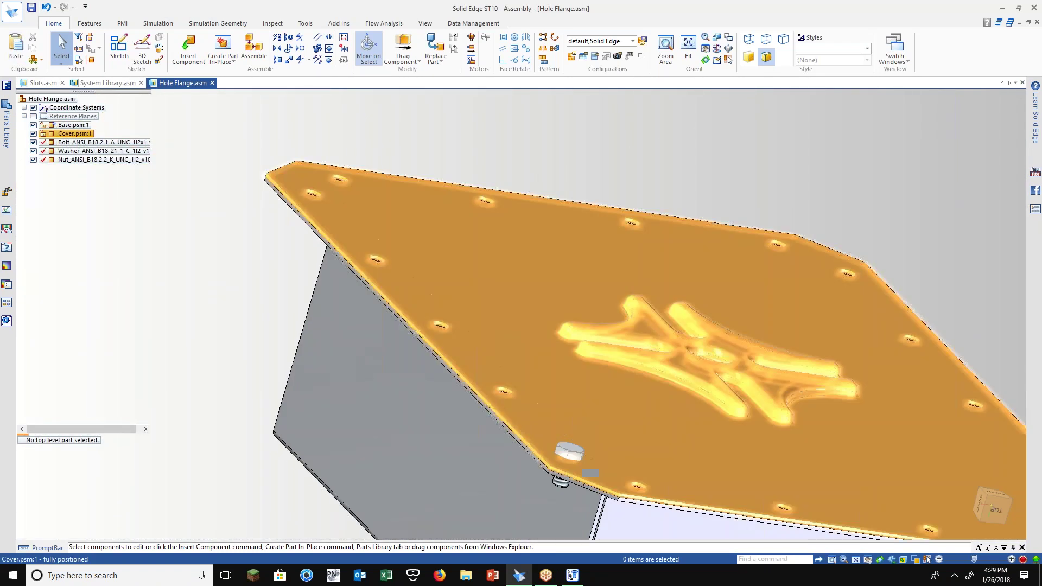
pyautogui.scroll(-3, 487, 299)
pyautogui.moveTo(617, 169); pyautogui.dragTo(362, 331, button='middle')
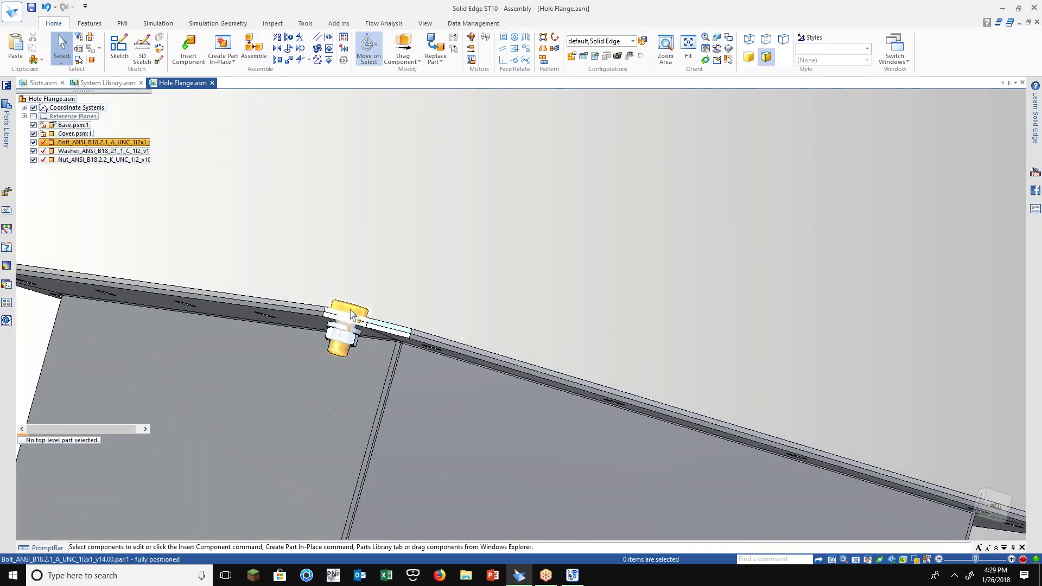
pyautogui.moveTo(368, 291); pyautogui.dragTo(223, 308, button='middle')
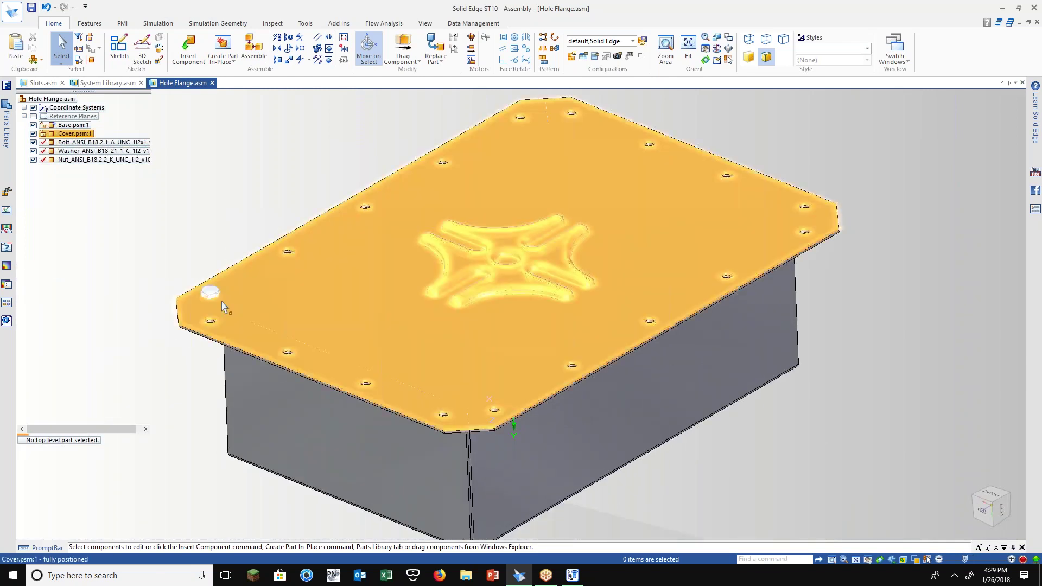
# Start the Fastener System at the cover corner beside the bolt that is already placed
pyautogui.scroll(3, 223, 308)
pyautogui.scroll(4, 238, 314)
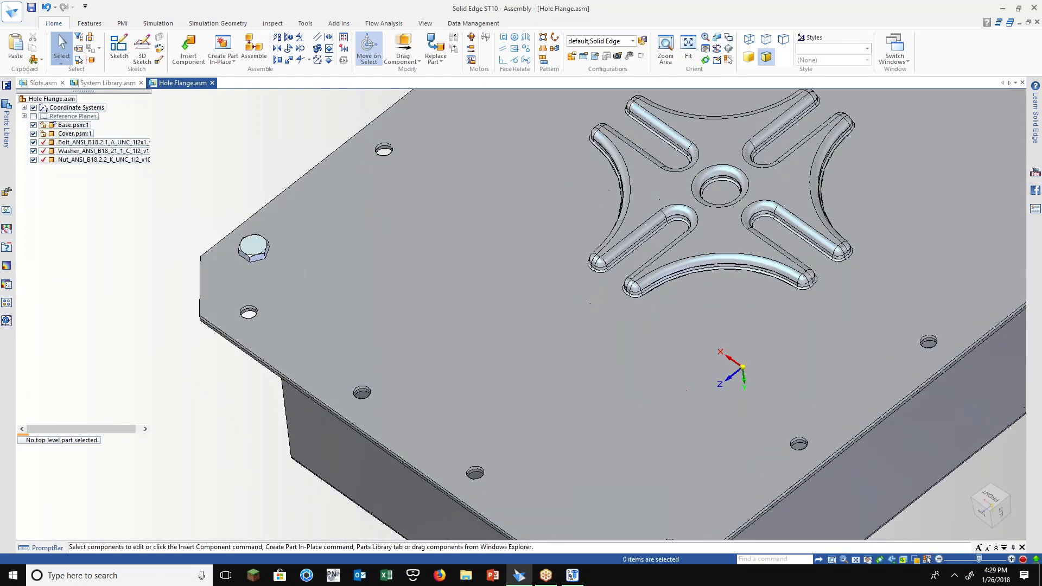
pyautogui.scroll(2, 247, 309)
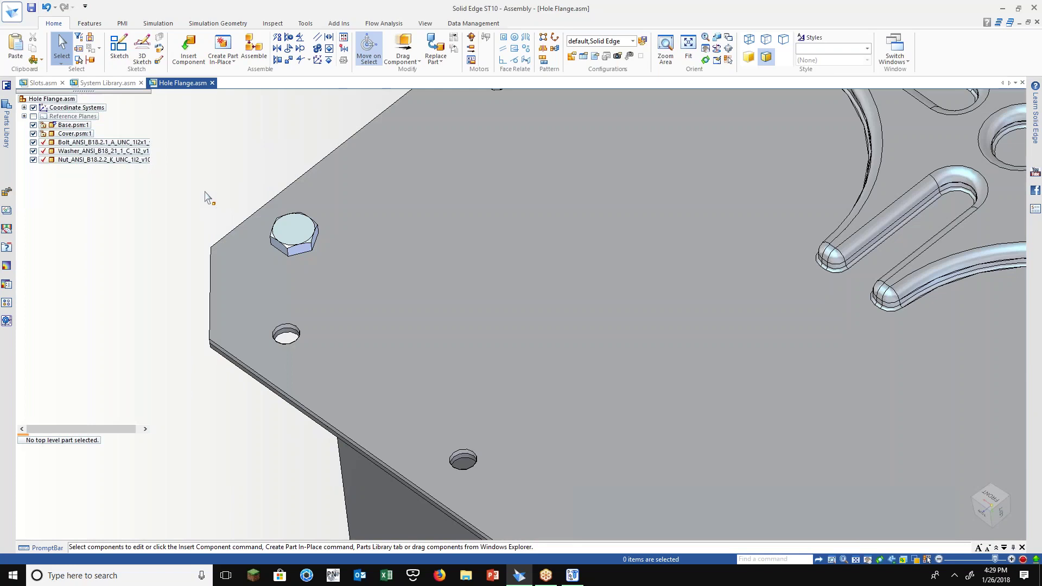
pyautogui.moveTo(210, 195)
pyautogui.mouseDown(button='middle')
pyautogui.moveTo(210, 175)
pyautogui.moveTo(216, 182)
pyautogui.mouseUp(button='middle')
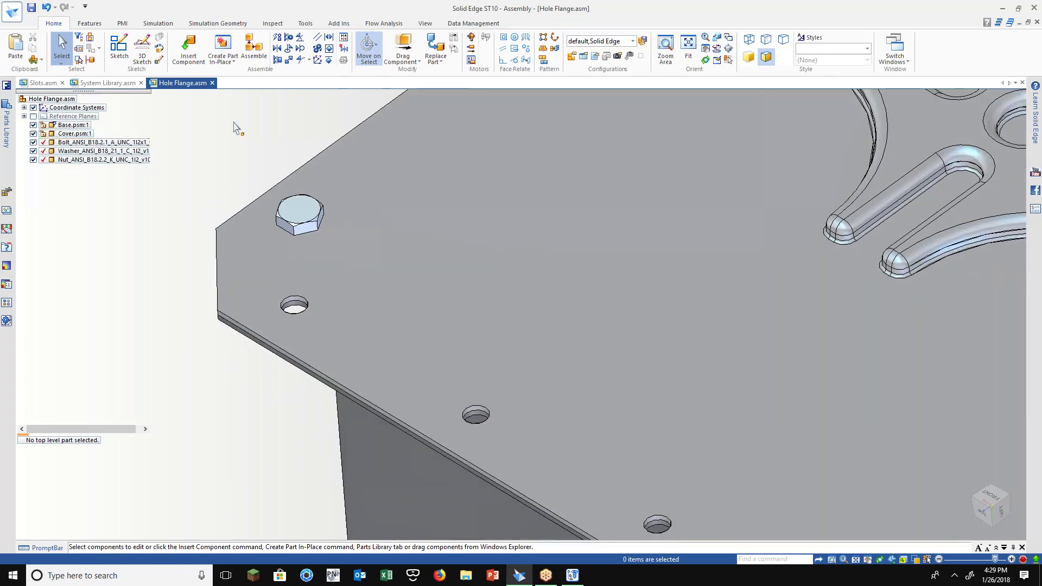
pyautogui.click(222, 60)
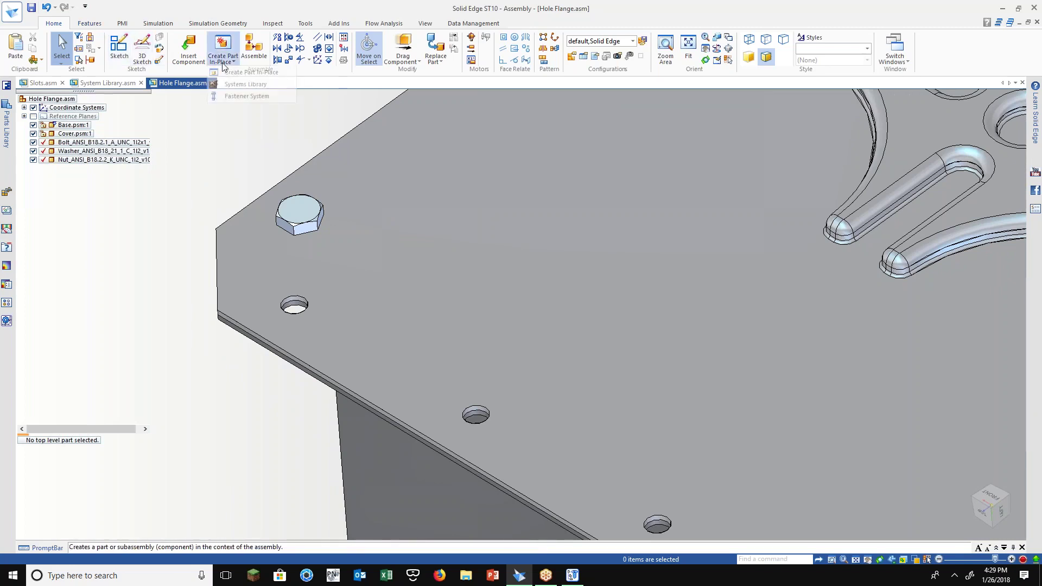
pyautogui.click(239, 100)
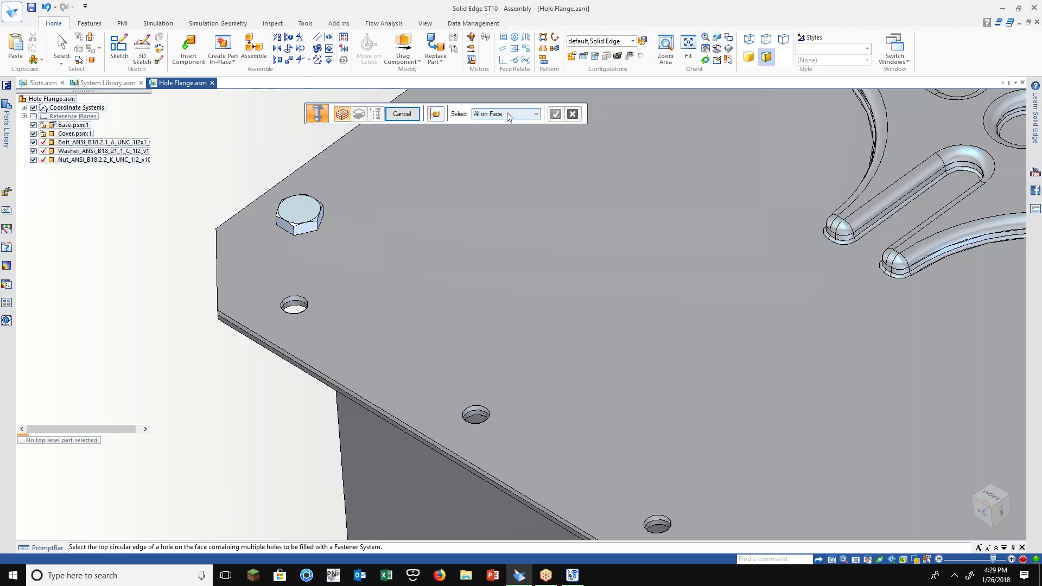
# Try selecting every hole on the cover's top face at once with the All on Face option
pyautogui.click(294, 303)
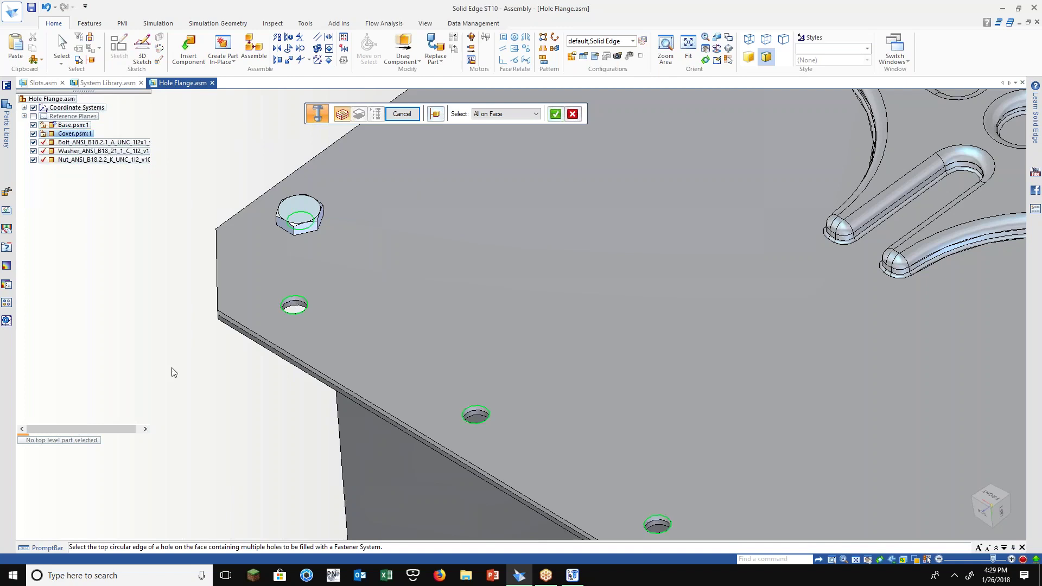
pyautogui.scroll(-4, 174, 372)
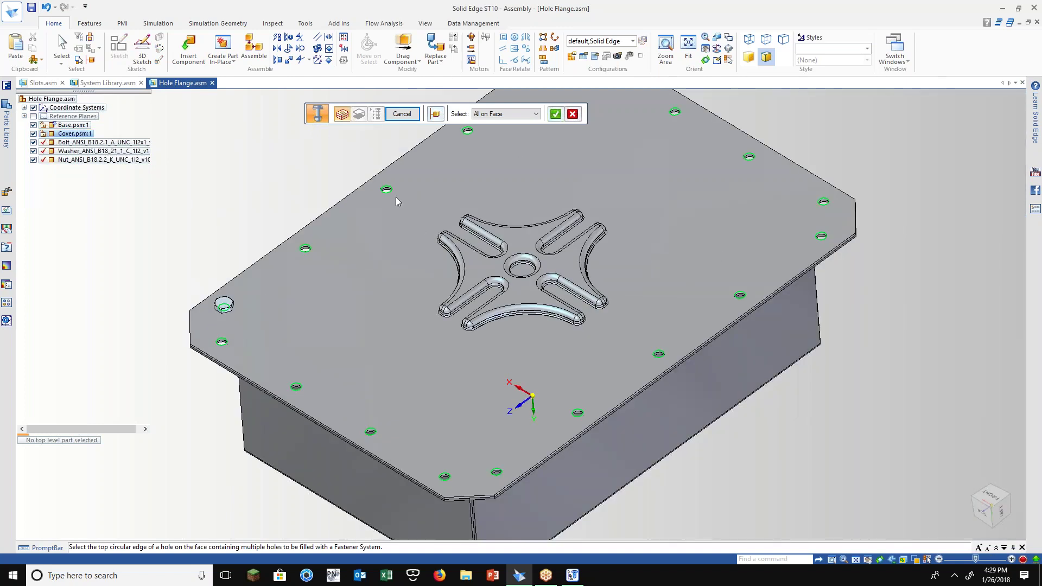
pyautogui.scroll(4, 205, 317)
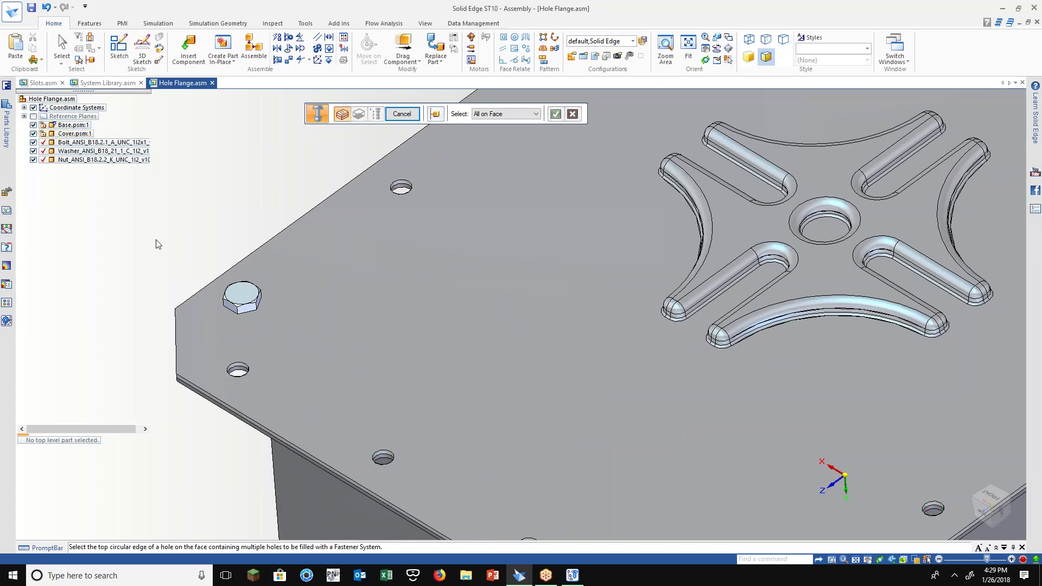
# Using Single selection, pick the three empty cover holes nearest the placed bolt and accept them as the fastener locations
pyautogui.click(507, 114)
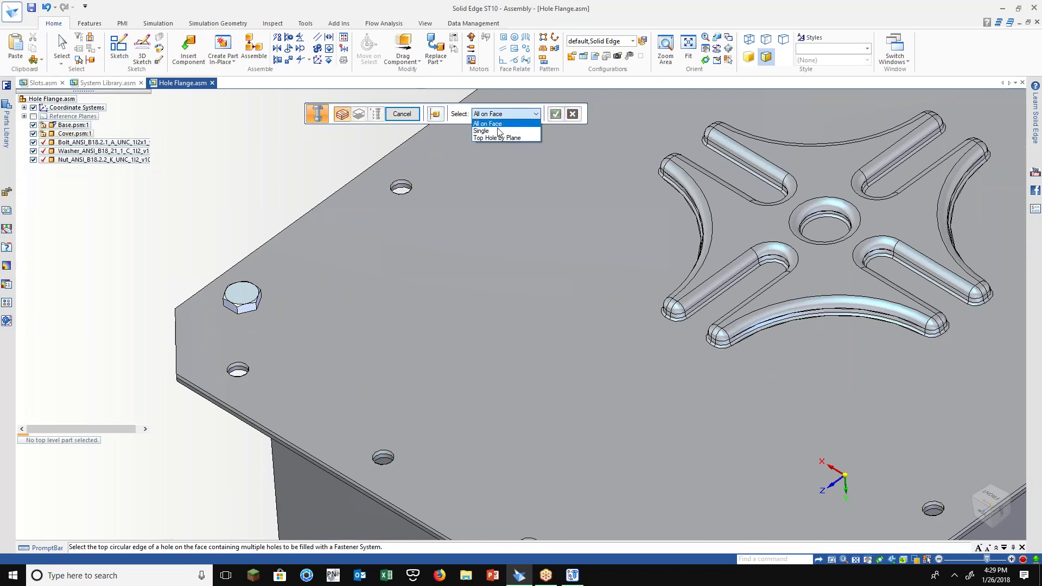
pyautogui.click(498, 131)
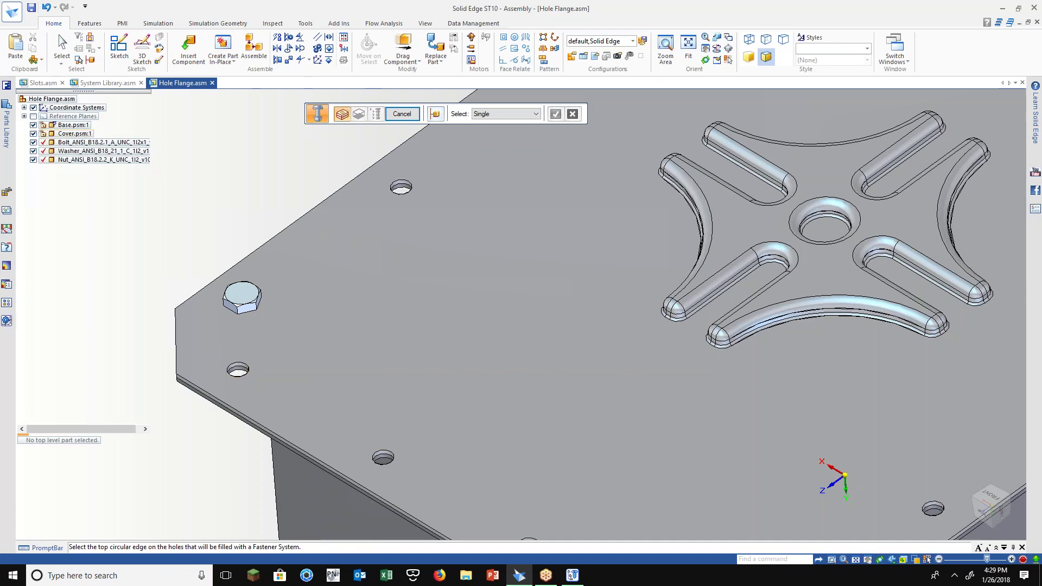
pyautogui.click(239, 367)
pyautogui.click(400, 186)
pyautogui.click(390, 456)
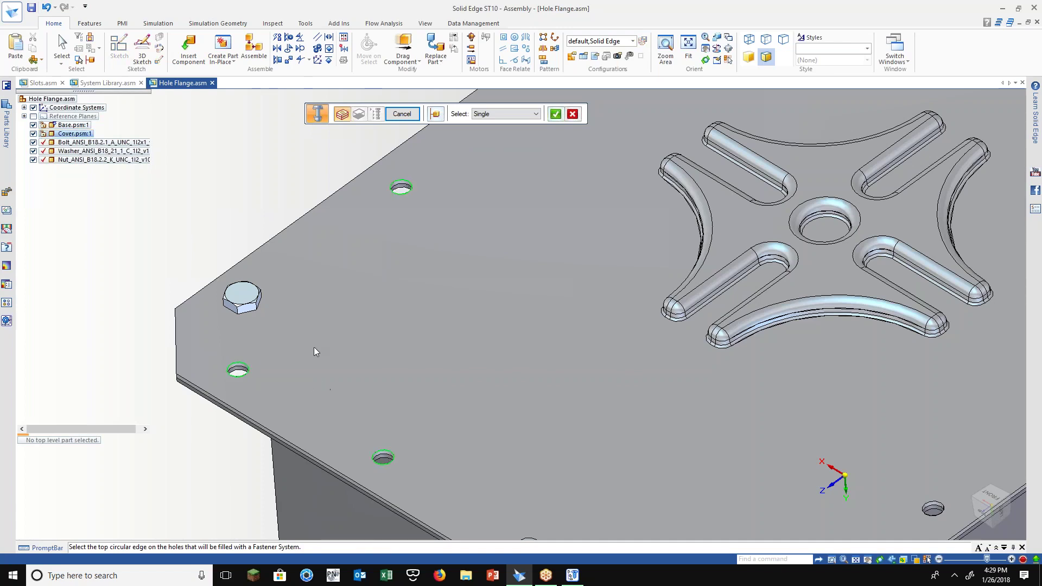
pyautogui.click(557, 114)
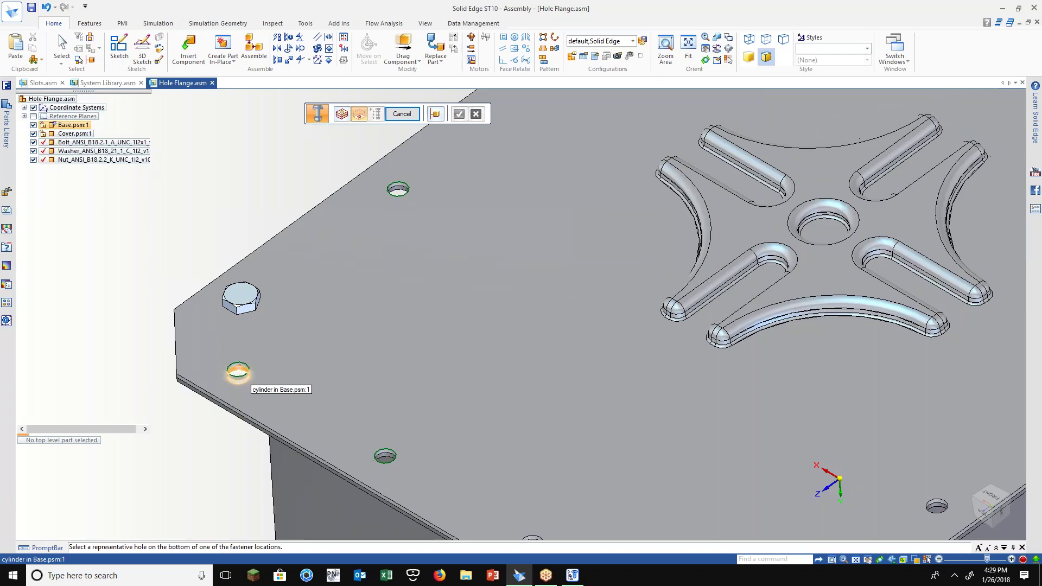
# Pick the corner hole on the underside of the Base flange as the representative bottom hole
pyautogui.moveTo(233, 372); pyautogui.dragTo(249, 256, button='middle')
pyautogui.scroll(5, 188, 357)
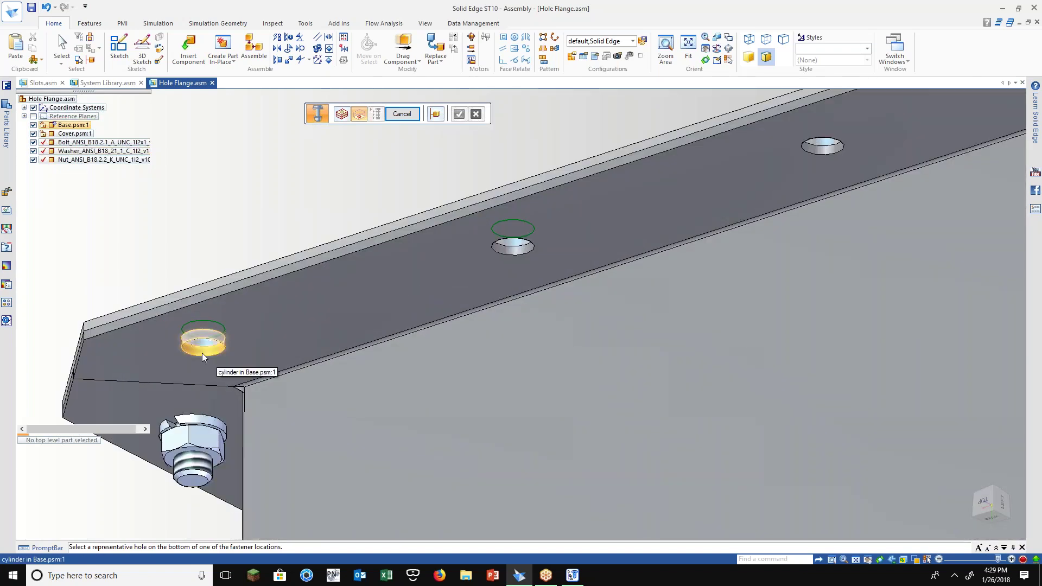
pyautogui.click(201, 353)
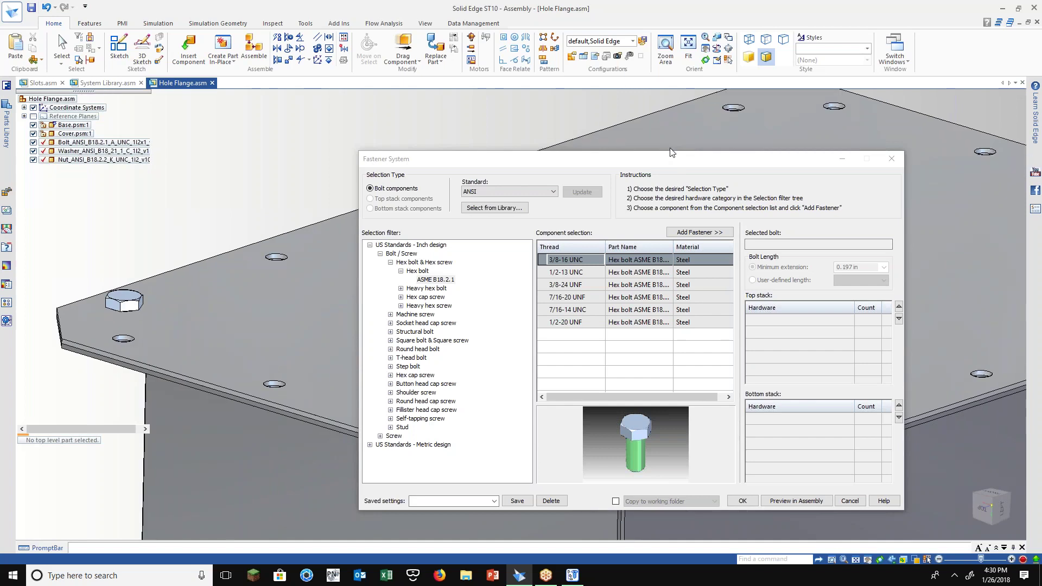
# Add the 1/2-13 UNC Hex bolt ASME B18.2.1 to the fastener system with a user-defined length of 1.250 in
pyautogui.moveTo(650, 157); pyautogui.dragTo(687, 134)
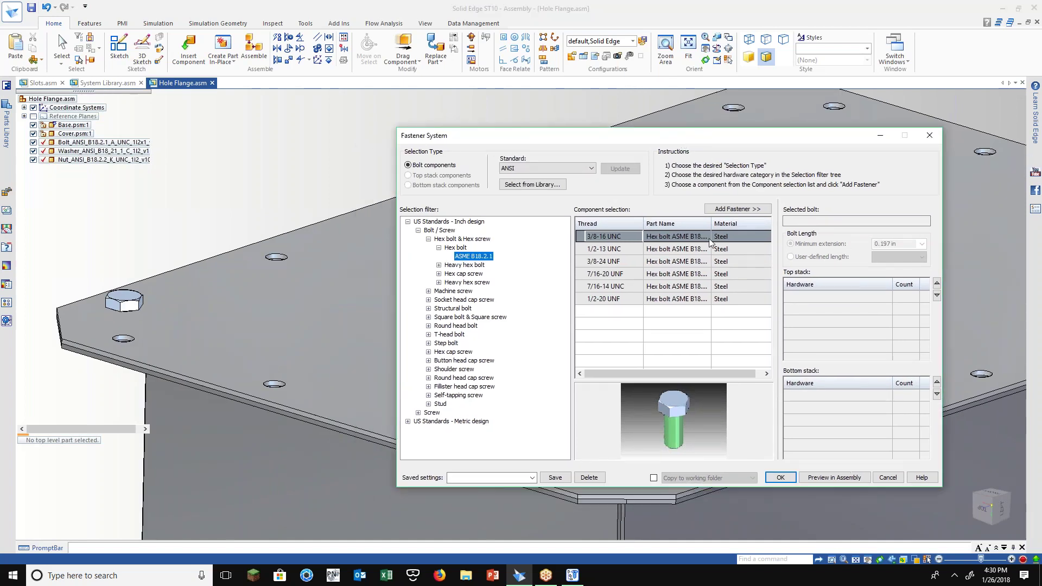
pyautogui.click(618, 252)
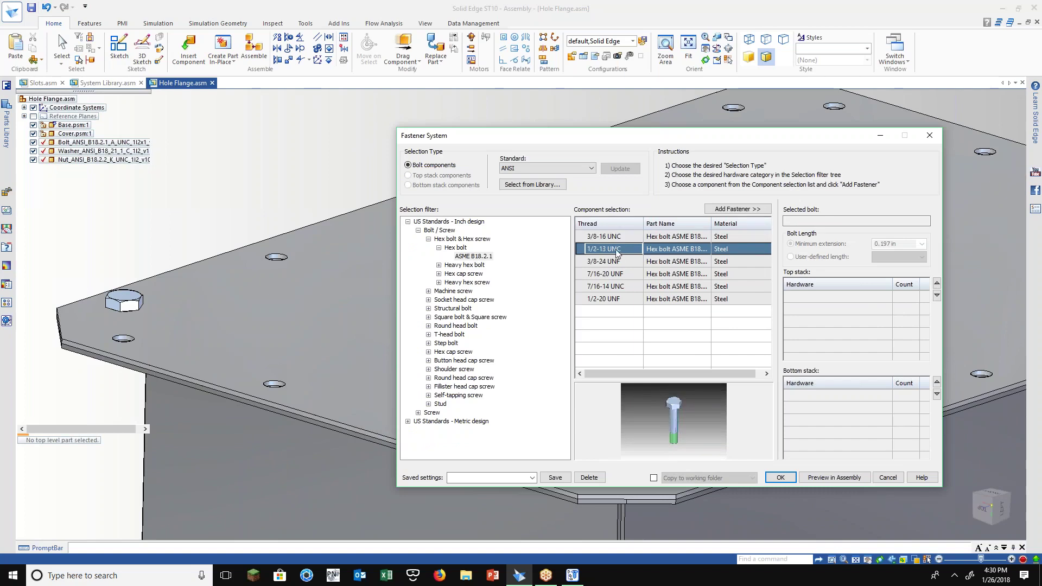
pyautogui.click(755, 215)
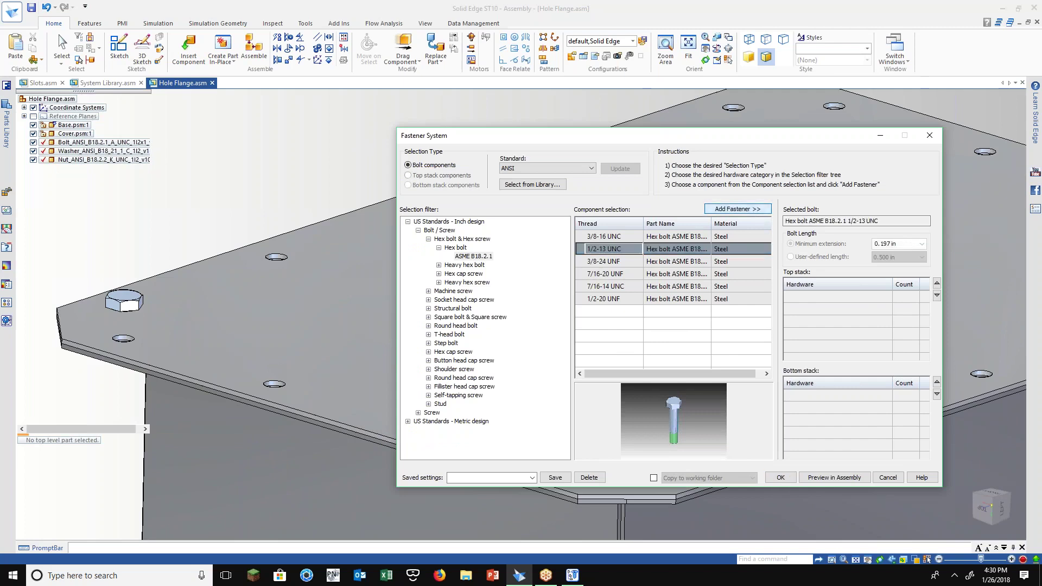
pyautogui.click(798, 257)
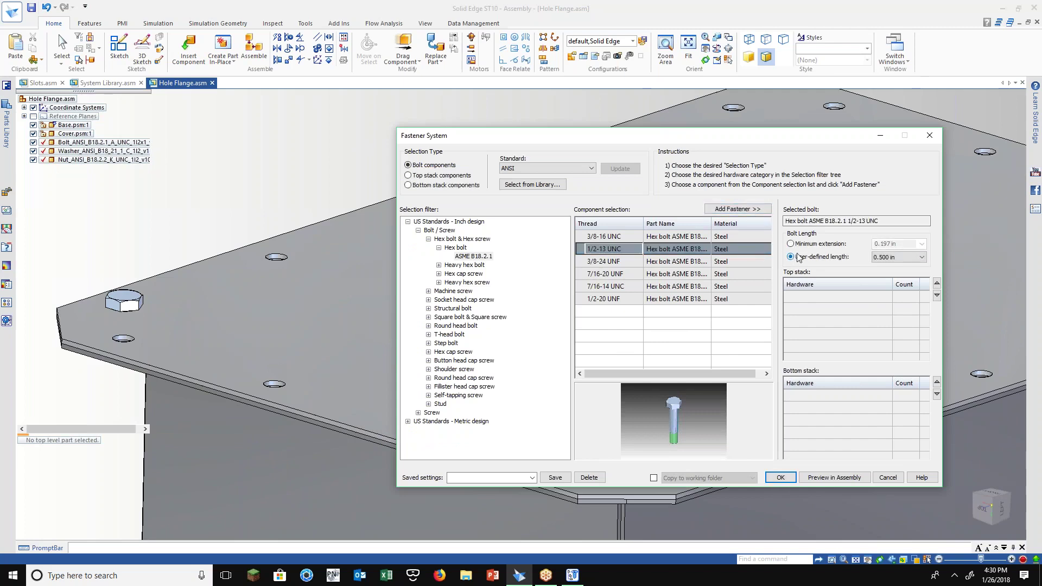
pyautogui.click(891, 258)
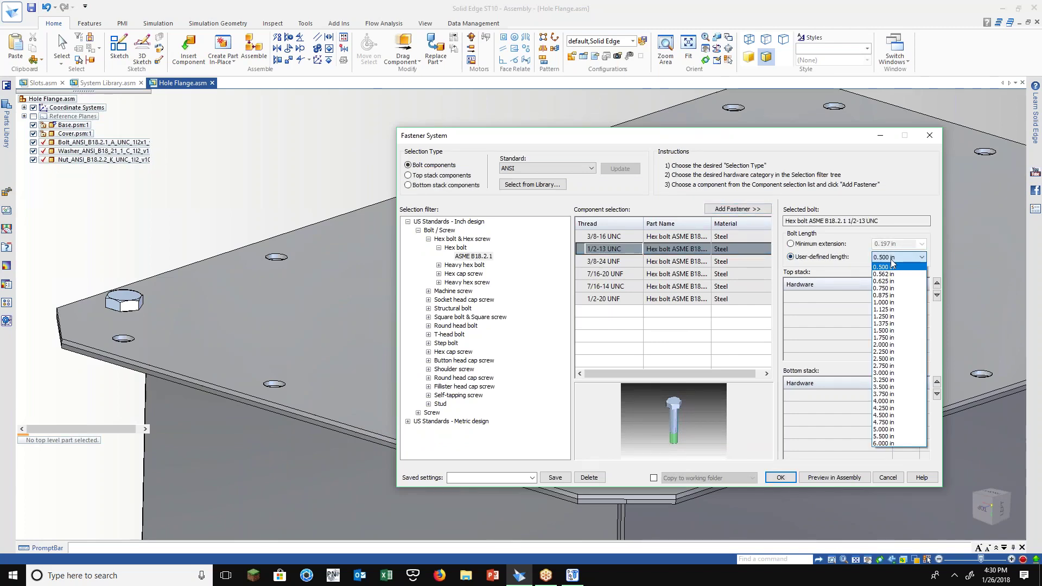
pyautogui.click(901, 317)
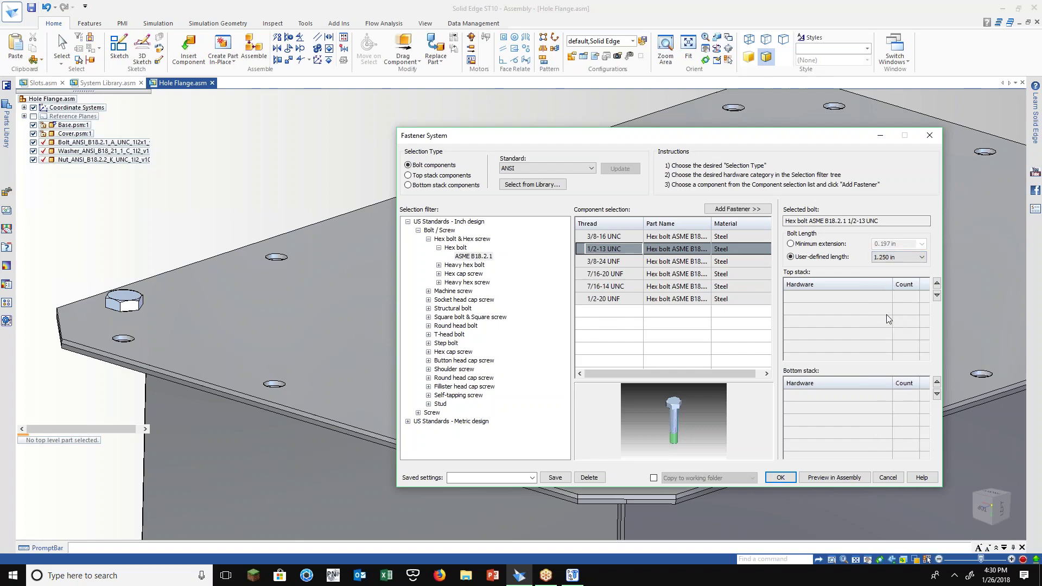
# Add a 1/2 regular helical spring lock washer to the bottom stack
pyautogui.click(421, 185)
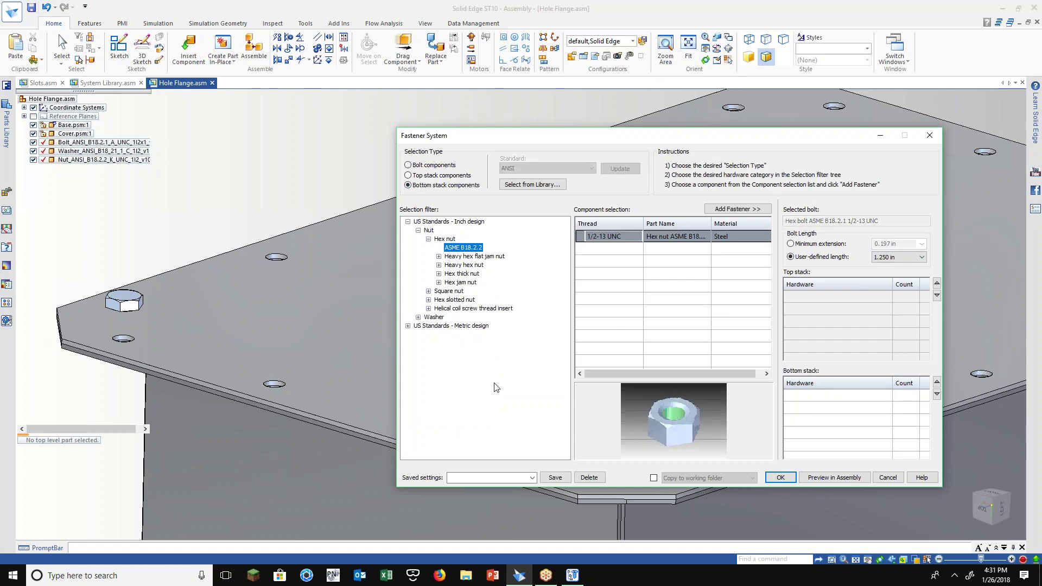
pyautogui.click(418, 318)
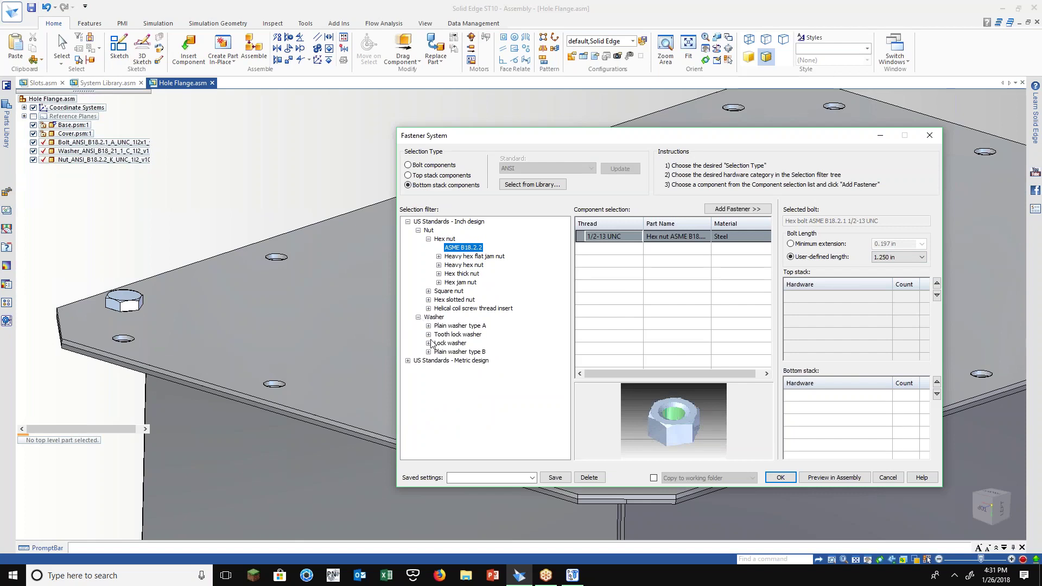
pyautogui.click(429, 343)
pyautogui.click(472, 353)
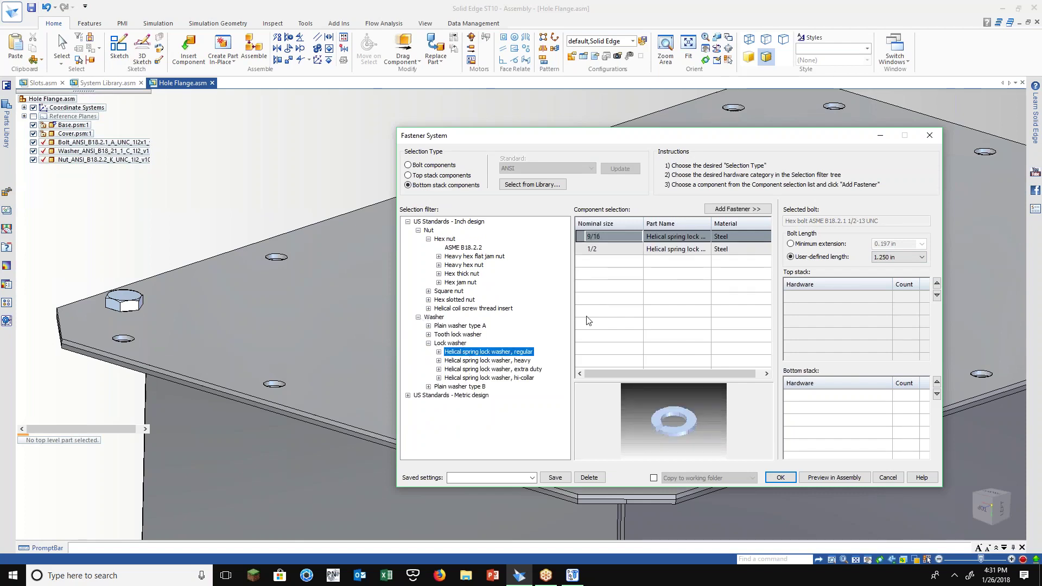
pyautogui.click(600, 250)
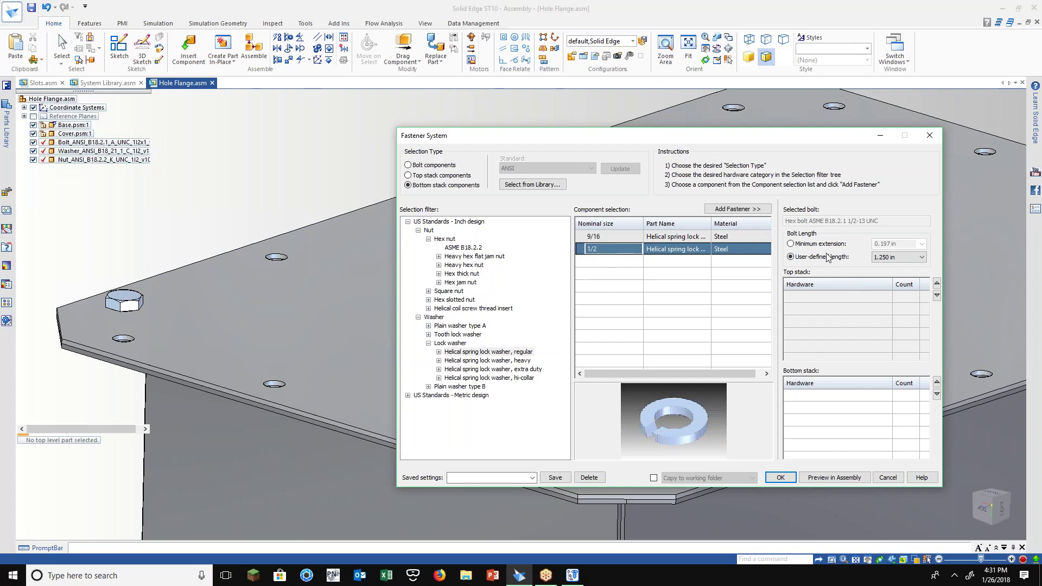
pyautogui.click(736, 211)
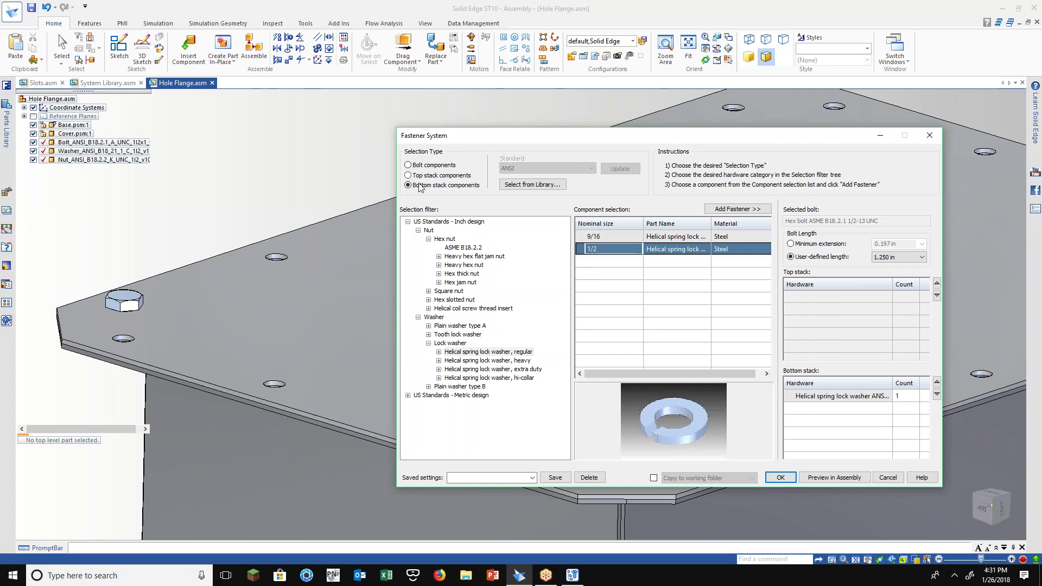
# Add a 1/2-13 UNC hex nut ASME B18.2.2 to the bottom stack and preview the fasteners in the assembly
pyautogui.click(428, 387)
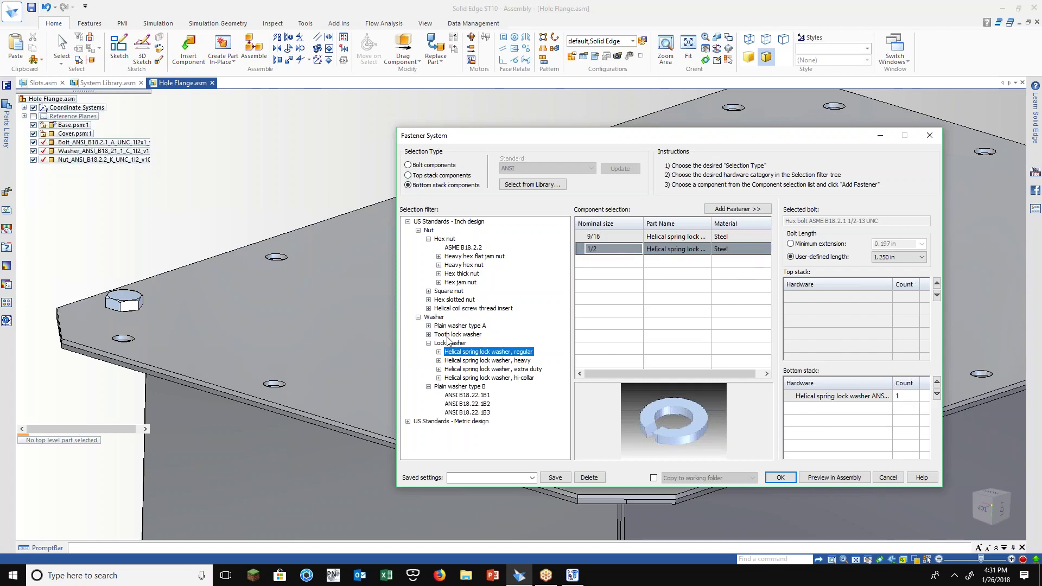
pyautogui.click(459, 248)
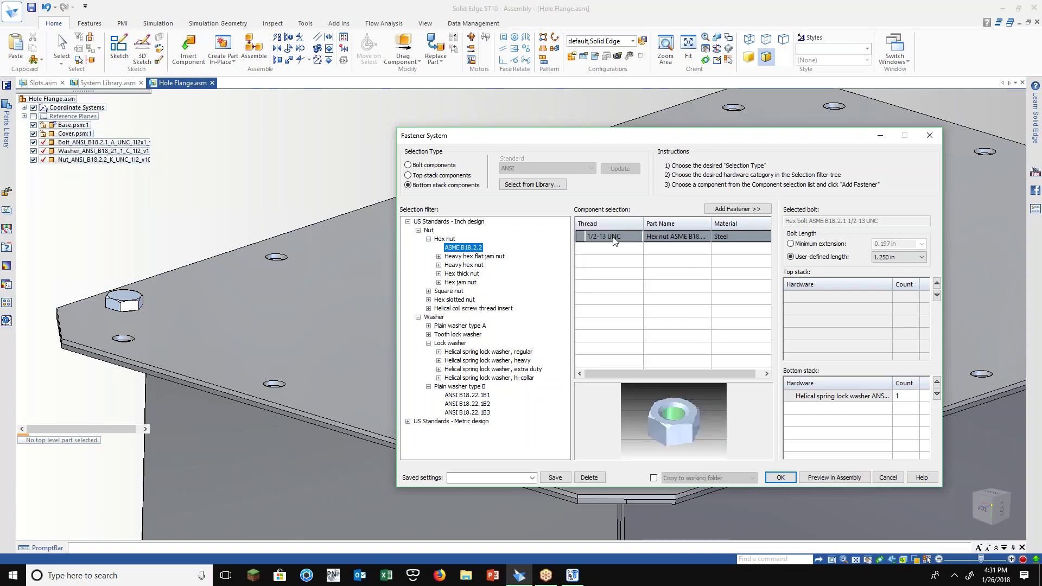
pyautogui.click(737, 208)
pyautogui.click(834, 477)
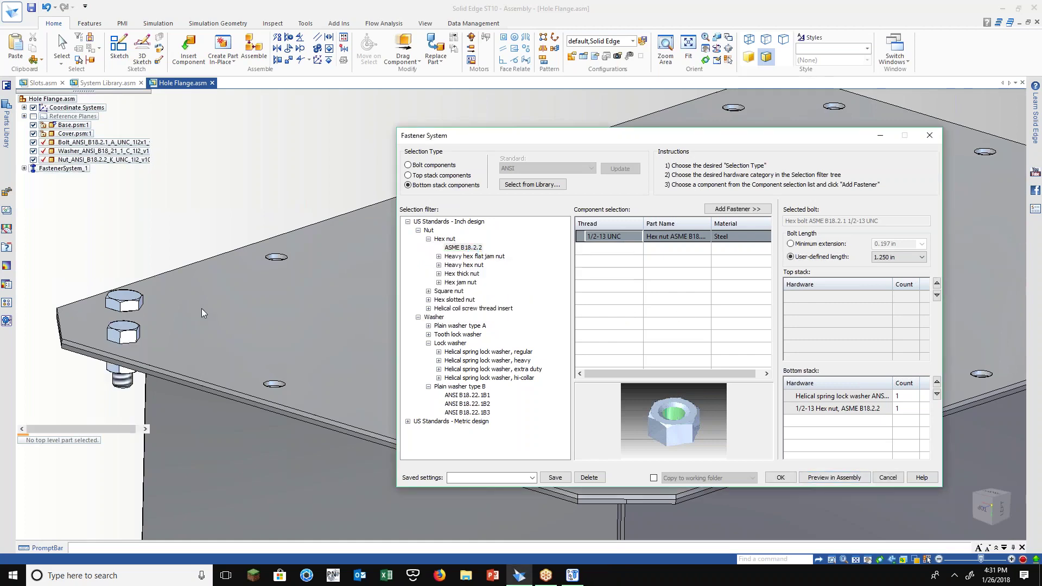
pyautogui.moveTo(201, 313); pyautogui.dragTo(223, 320, button='middle')
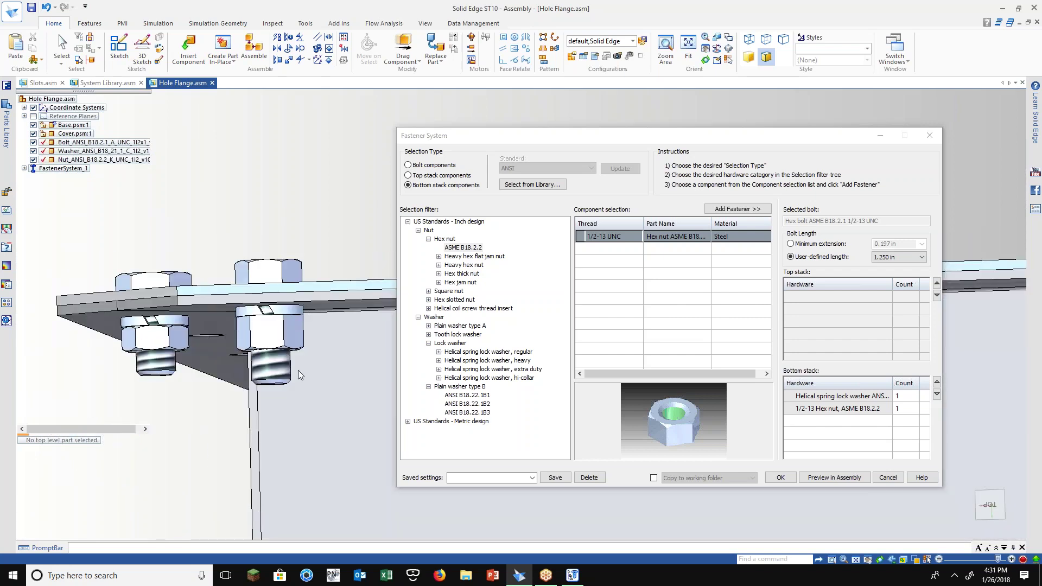
# Set the user-defined bolt length to 1.000 in, preview it in the assembly and accept the fastener system
pyautogui.click(882, 258)
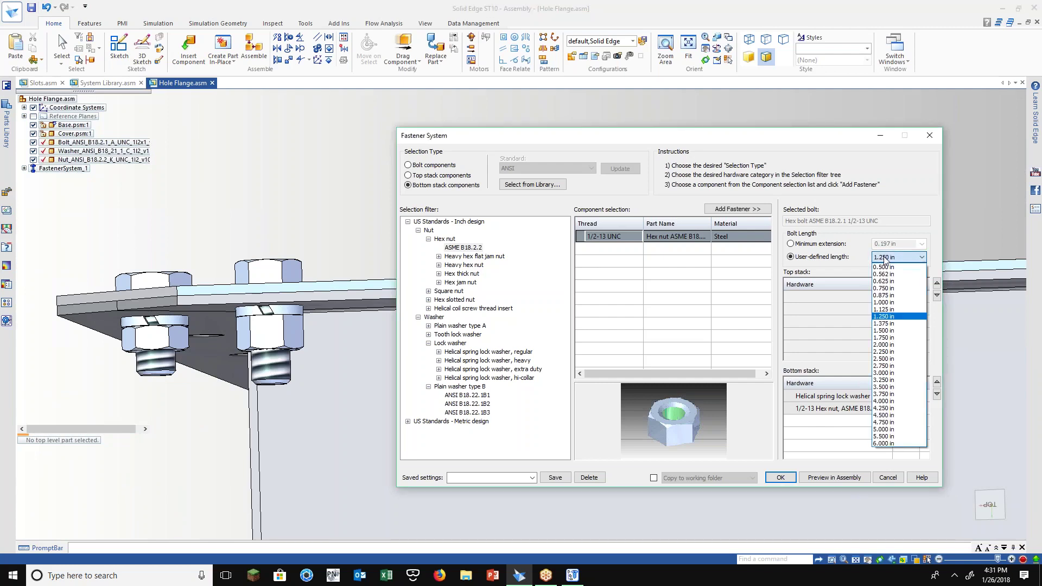
pyautogui.click(894, 302)
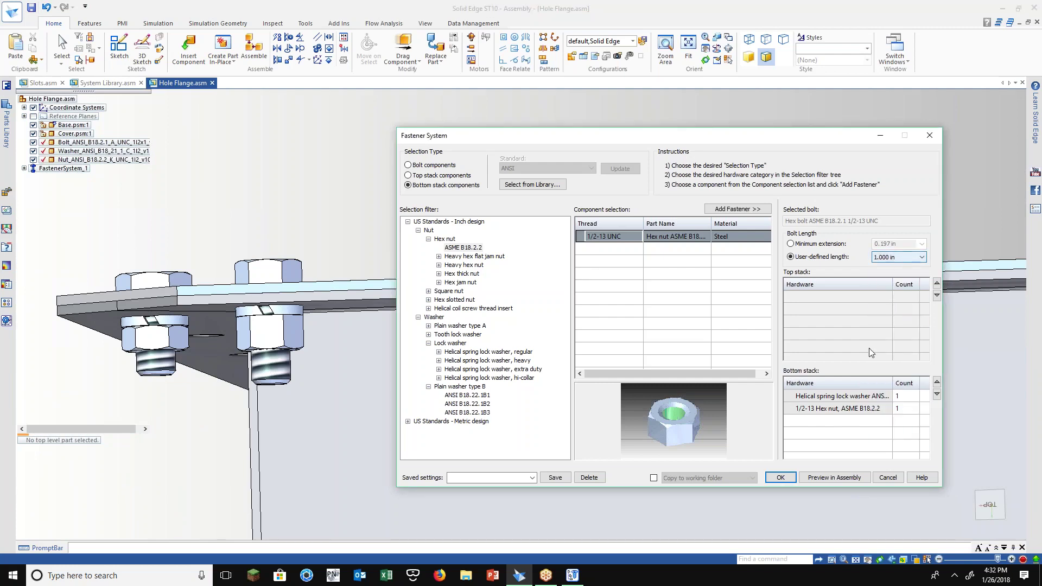
pyautogui.click(822, 477)
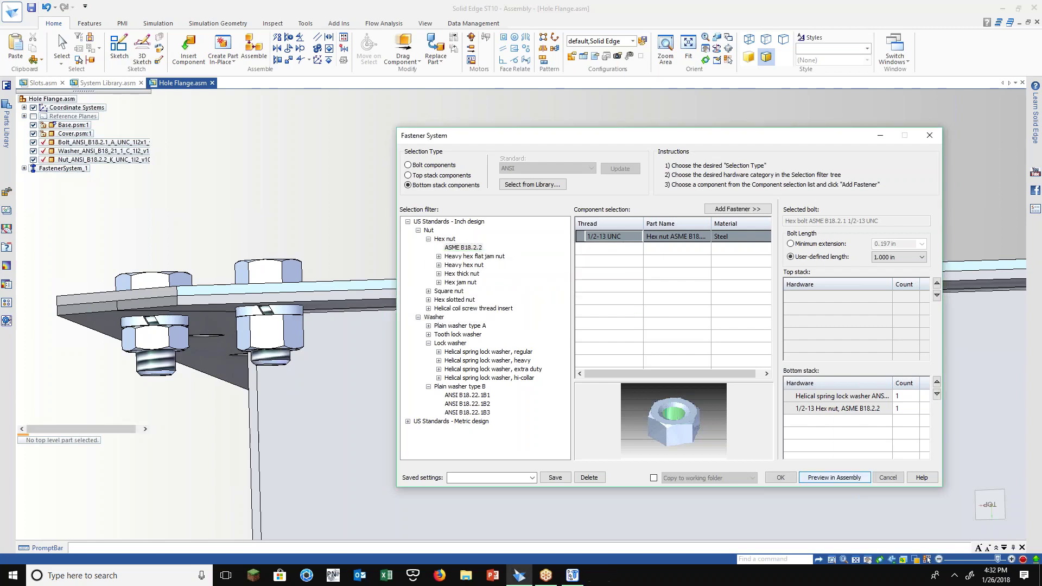
pyautogui.click(780, 477)
pyautogui.moveTo(373, 310); pyautogui.dragTo(319, 258, button='middle')
pyautogui.moveTo(485, 314); pyautogui.dragTo(450, 396, button='middle')
pyautogui.moveTo(350, 308); pyautogui.dragTo(369, 321, button='middle')
# Place the 7_8 - 3in UNC HH.par bolt from the Parts Library's Bolts folder into the Hole Flange assembly
pyautogui.click(4, 138)
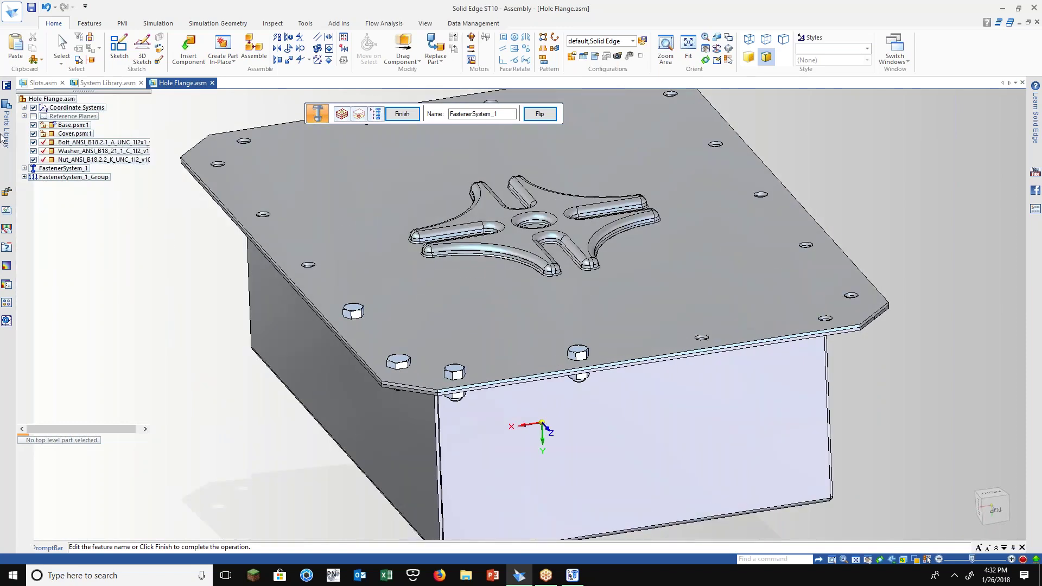
pyautogui.moveTo(50, 226); pyautogui.dragTo(307, 342)
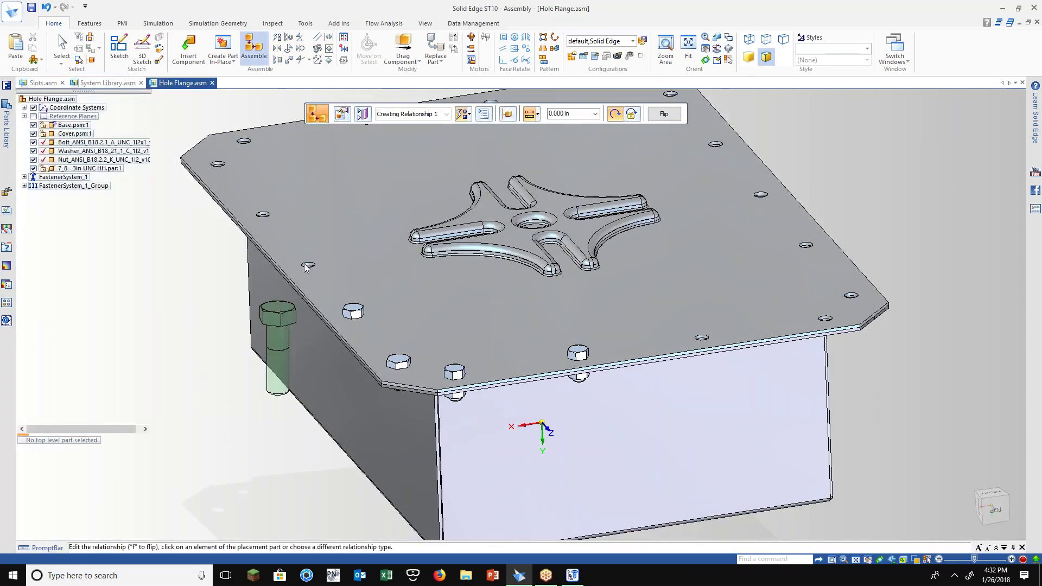
pyautogui.click(6, 127)
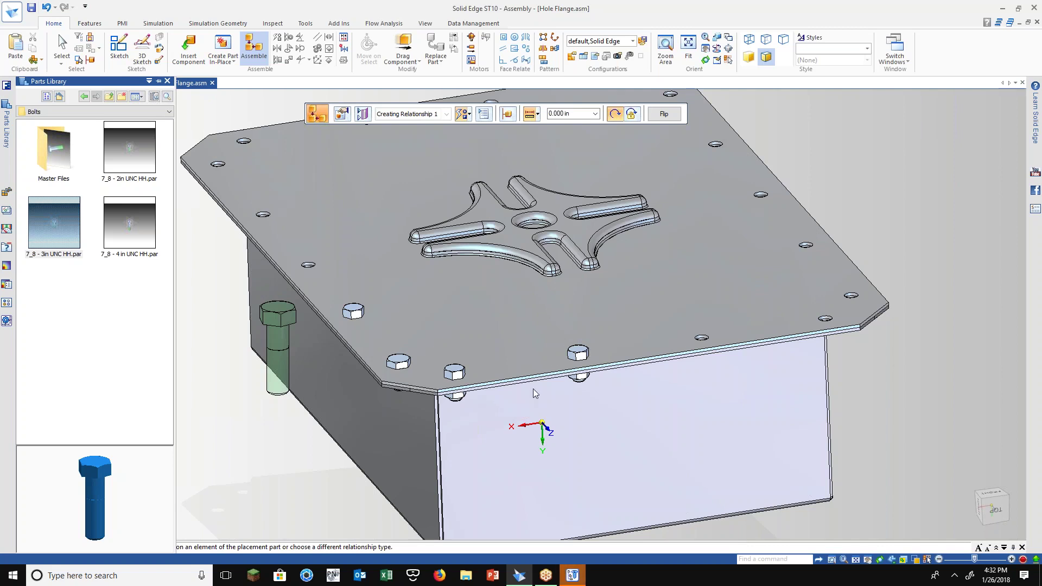
# Abandon positioning the 7_8 - 3in UNC HH bolt and delete it from the Hole Flange assembly
pyautogui.rightClick(340, 190)
pyautogui.click(278, 342)
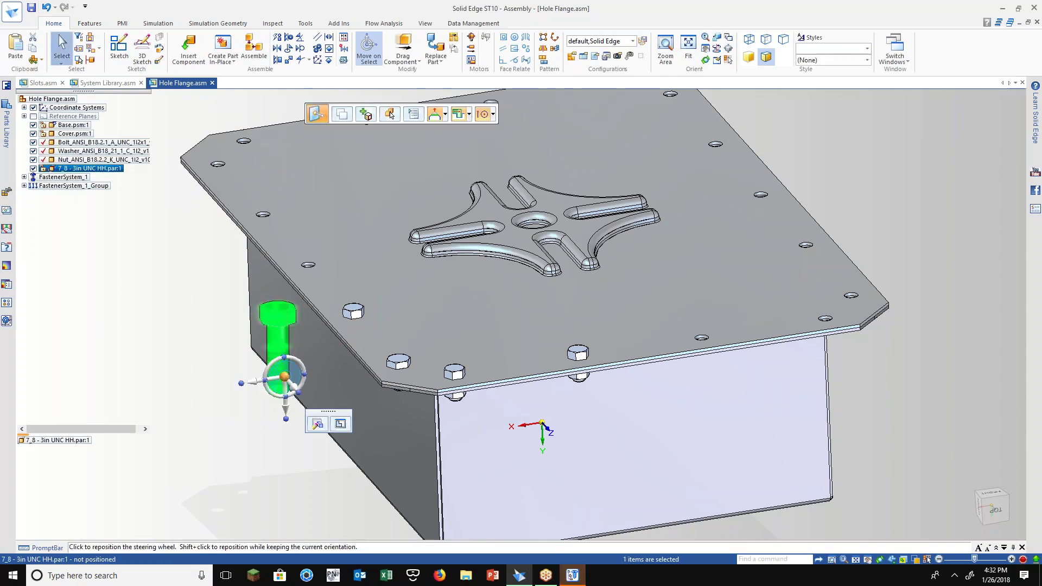
pyautogui.press('Delete')
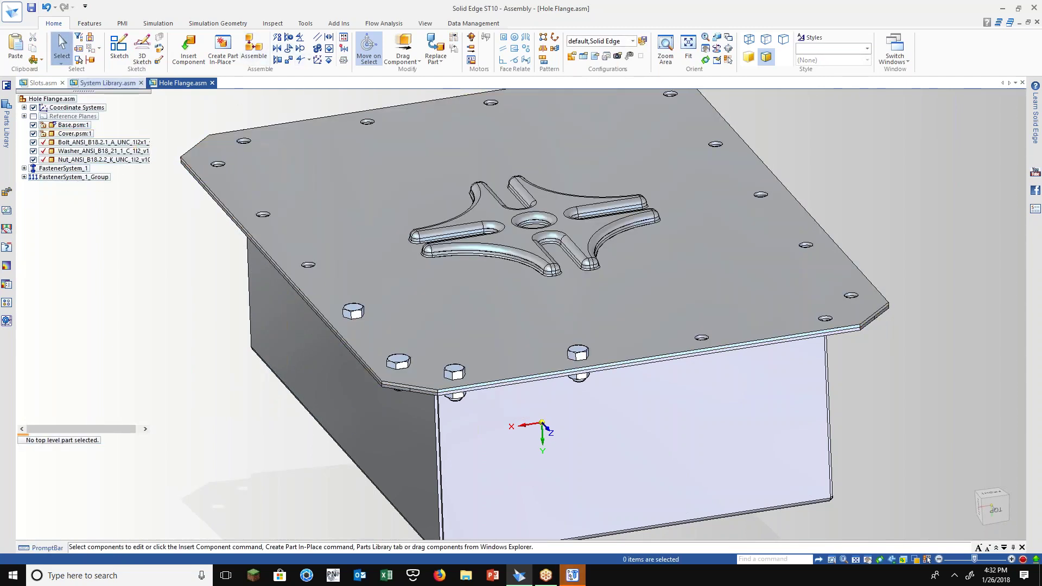
# Switch to the Slots.asm assembly and examine the slots through the two stacked U-shaped flanges
pyautogui.click(44, 83)
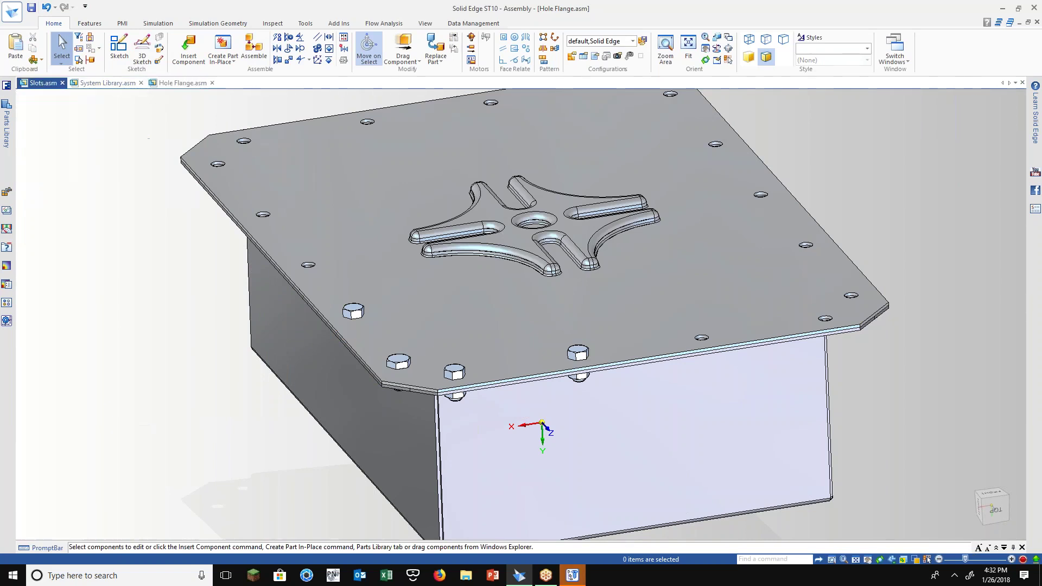
pyautogui.scroll(3, 409, 214)
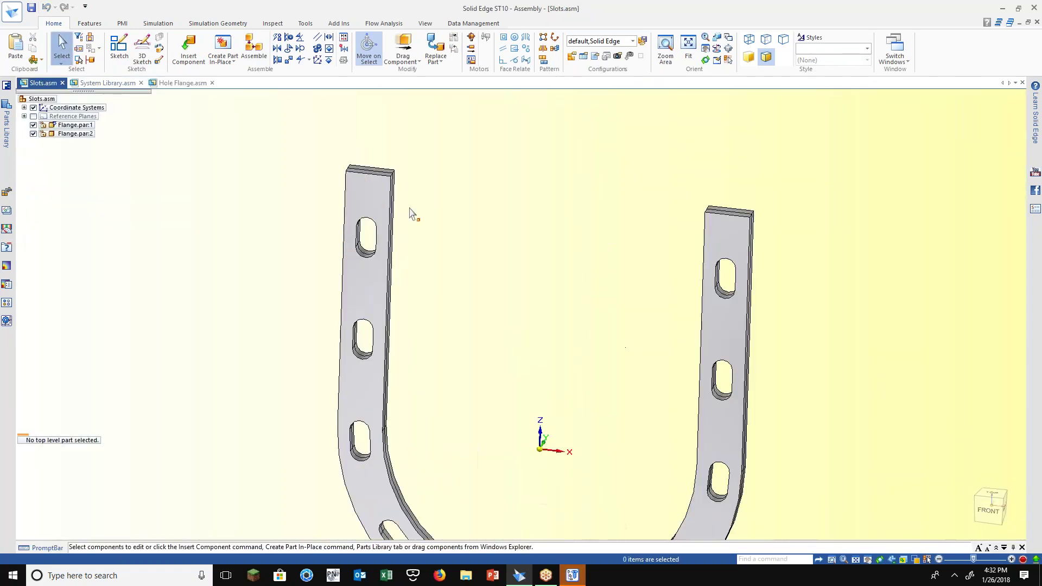
pyautogui.keyDown('shift'); pyautogui.moveTo(475, 302); pyautogui.dragTo(438, 258, button='middle'); pyautogui.keyUp('shift')
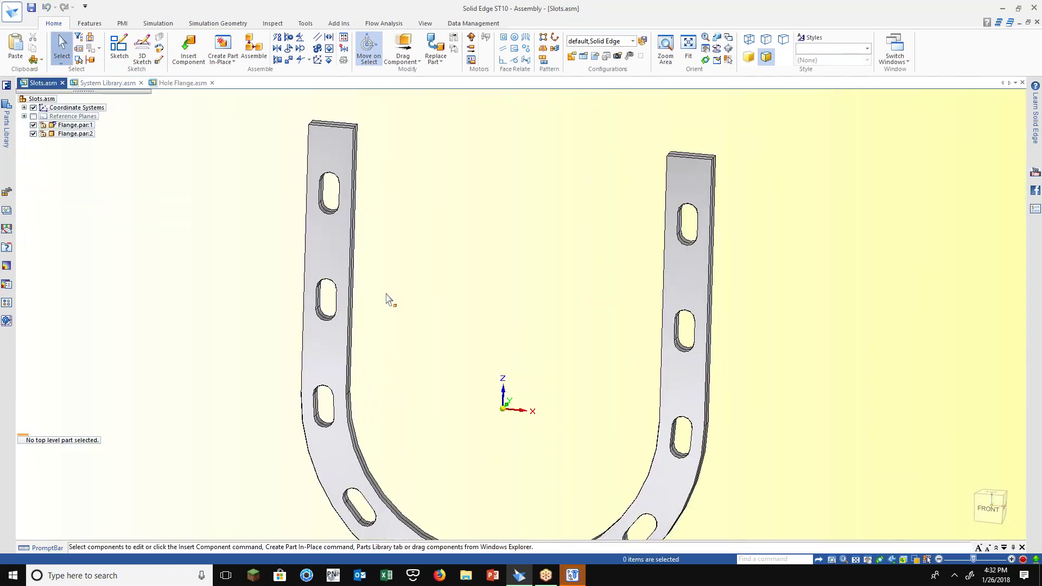
pyautogui.scroll(-2, 389, 299)
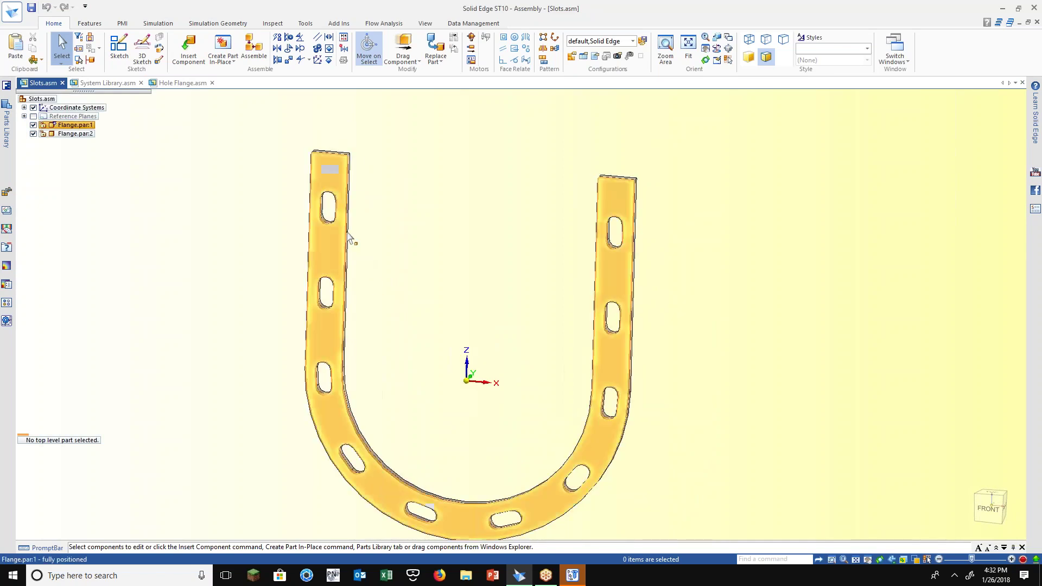
pyautogui.moveTo(350, 234); pyautogui.dragTo(329, 187, button='middle')
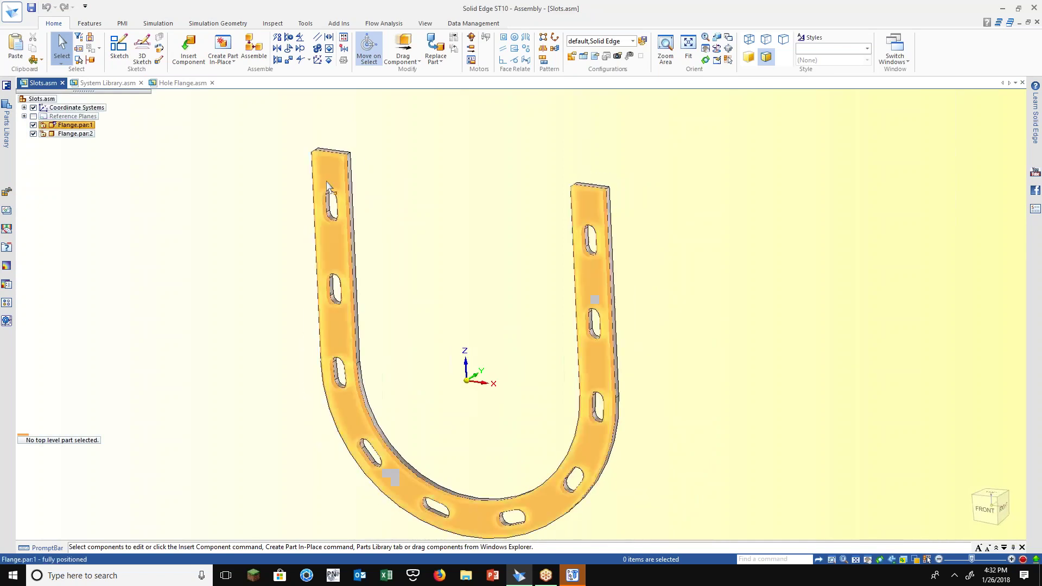
pyautogui.scroll(3, 327, 187)
pyautogui.scroll(1, 328, 187)
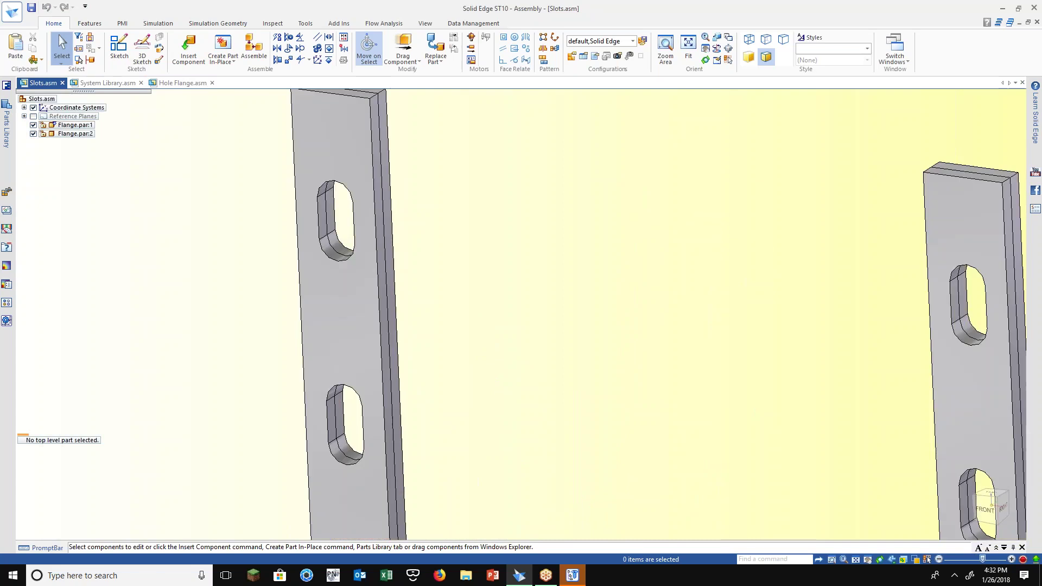
pyautogui.scroll(-4, 268, 214)
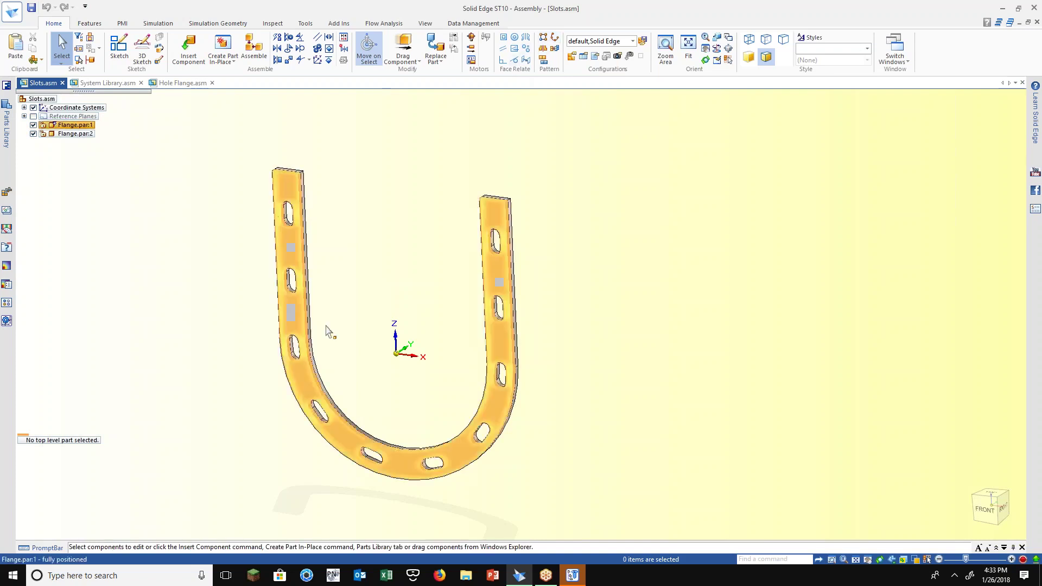
pyautogui.scroll(1, 225, 266)
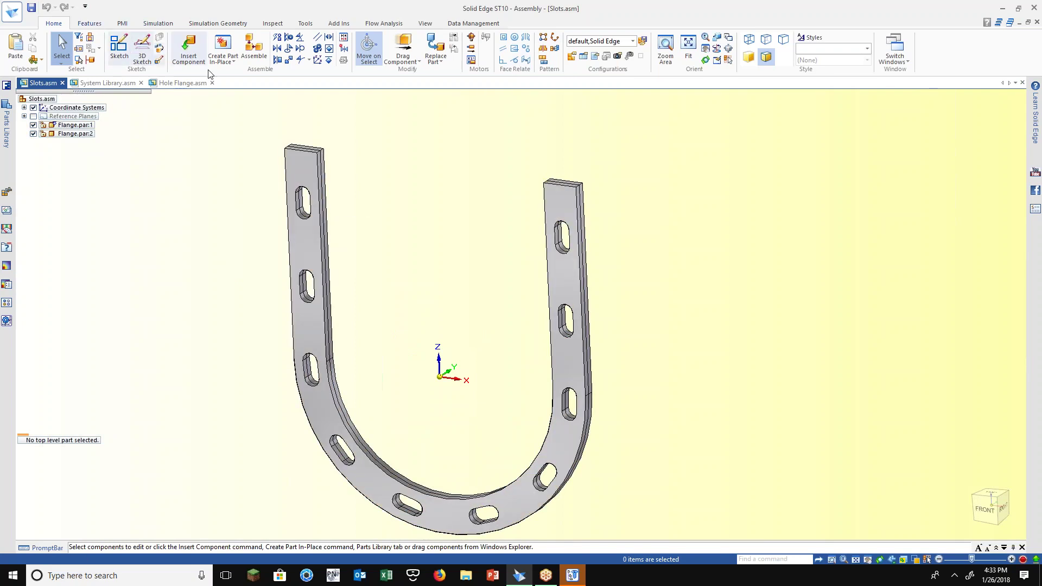
# Try to apply a Fastener System to the flange face by selecting the edge of its uppermost slot
pyautogui.click(227, 62)
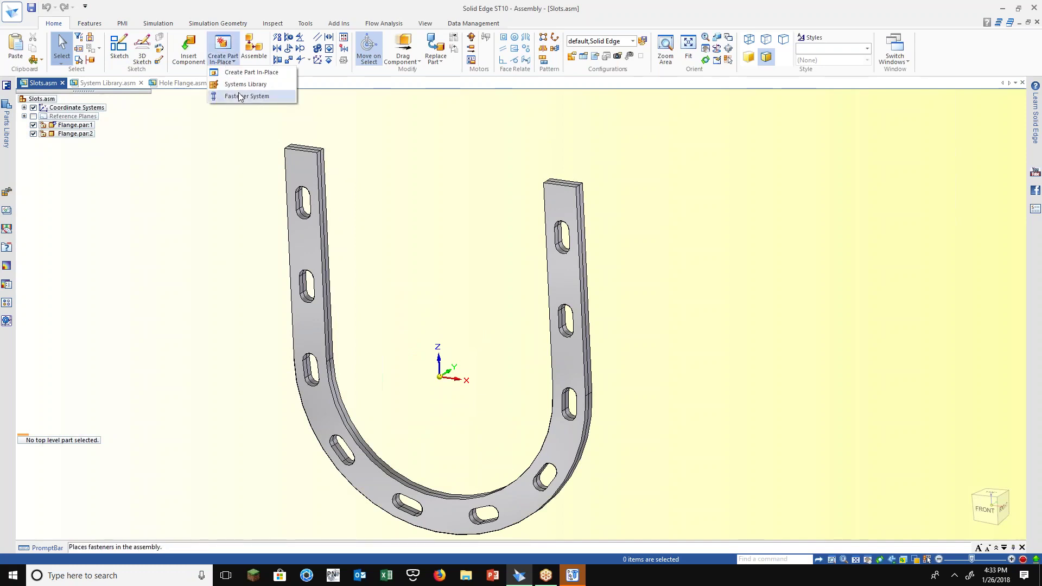
pyautogui.click(240, 96)
pyautogui.scroll(3, 289, 203)
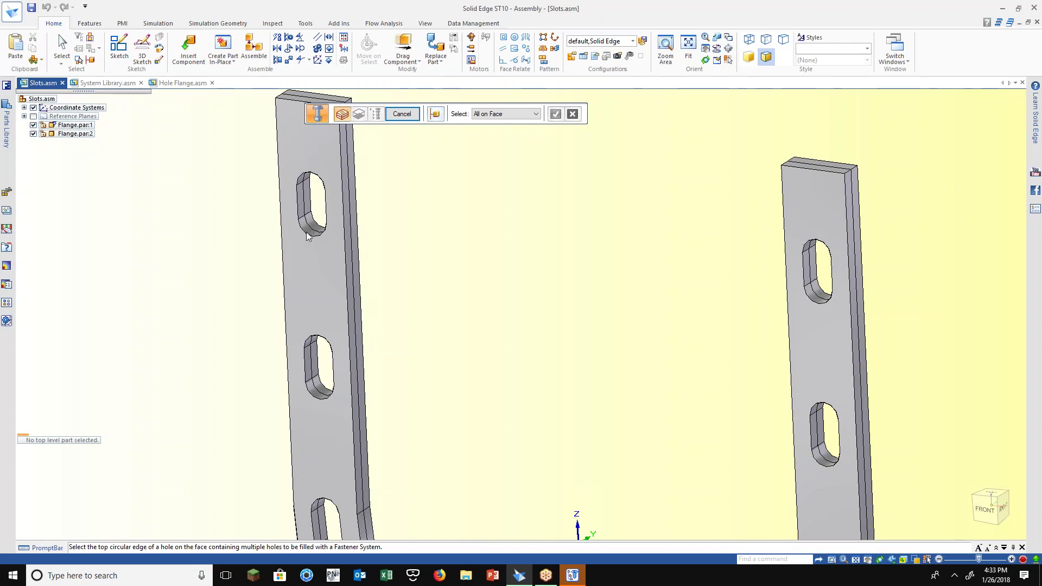
pyautogui.click(301, 188)
pyautogui.scroll(-5, 259, 212)
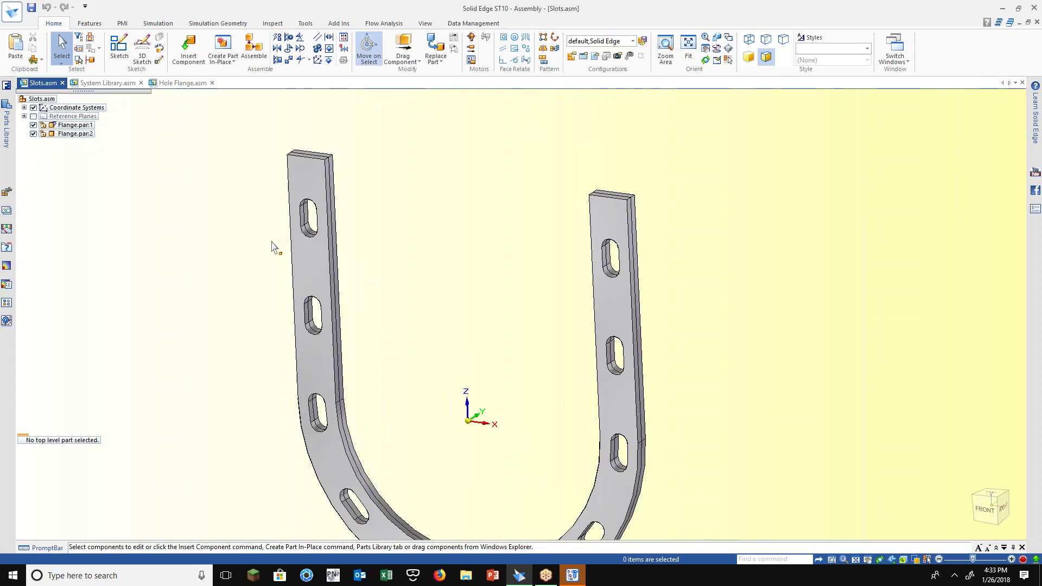
# Add a PMI diameter dimension to the lower rounded end of the flange's uppermost slot with Smart Dimension
pyautogui.scroll(3, 295, 239)
pyautogui.click(122, 23)
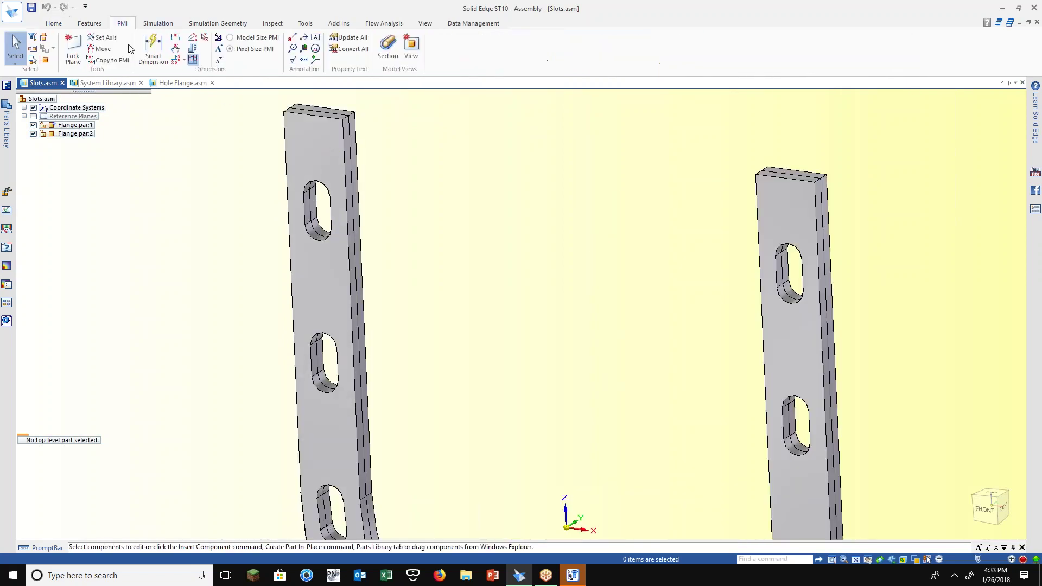
pyautogui.click(166, 56)
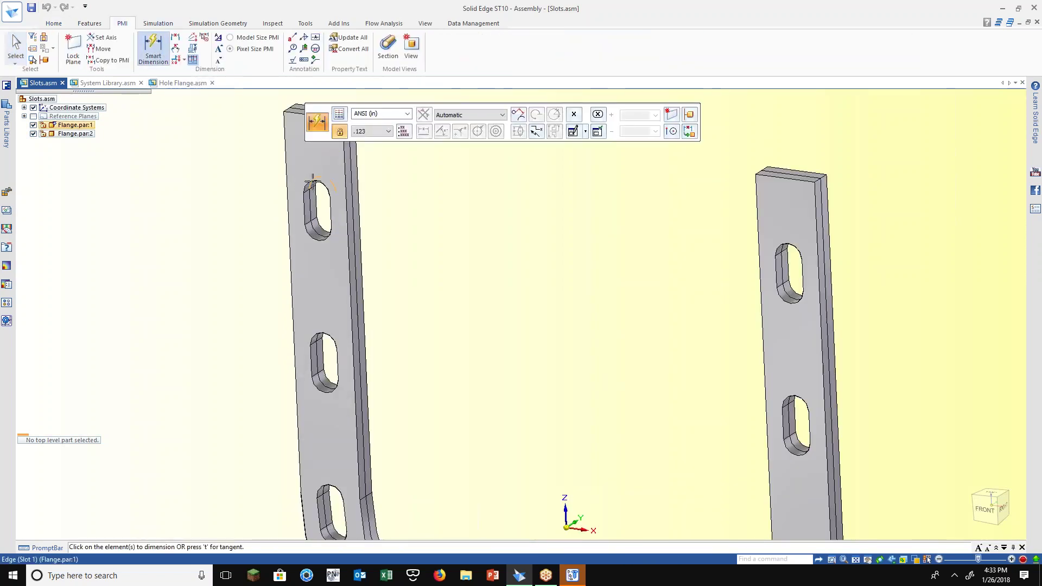
pyautogui.click(316, 232)
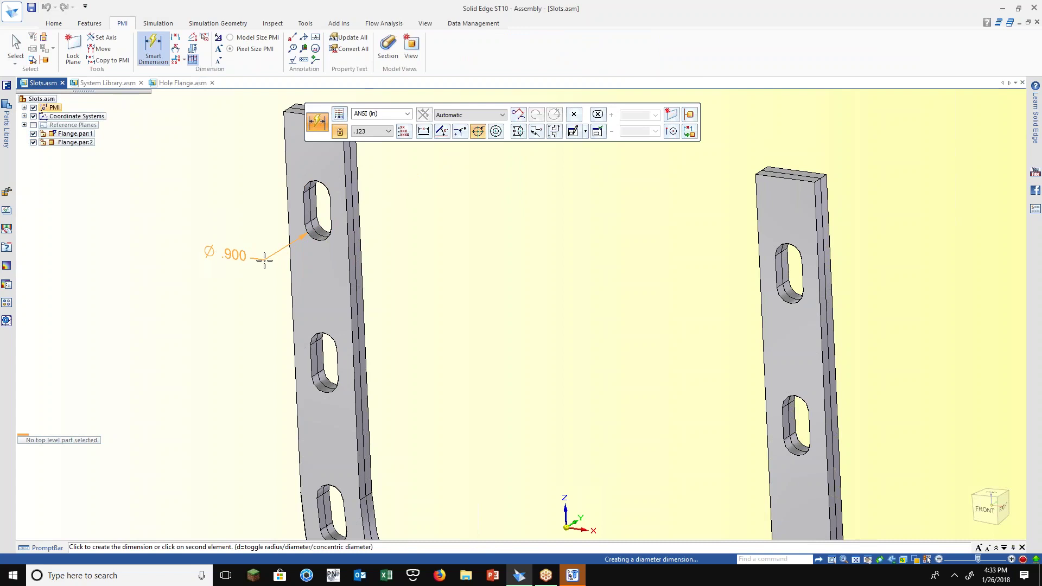
pyautogui.click(264, 261)
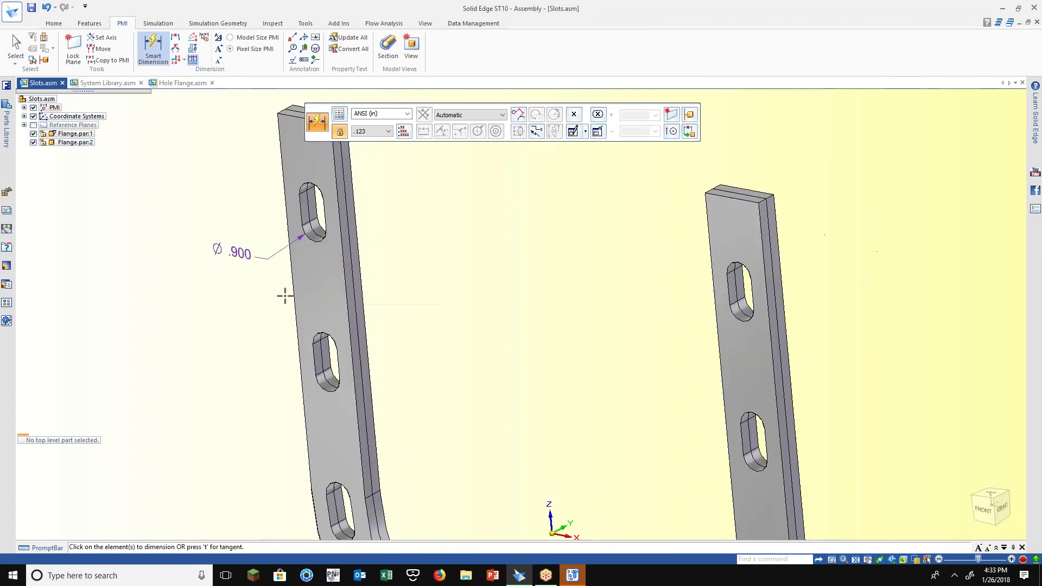
pyautogui.press('Escape')
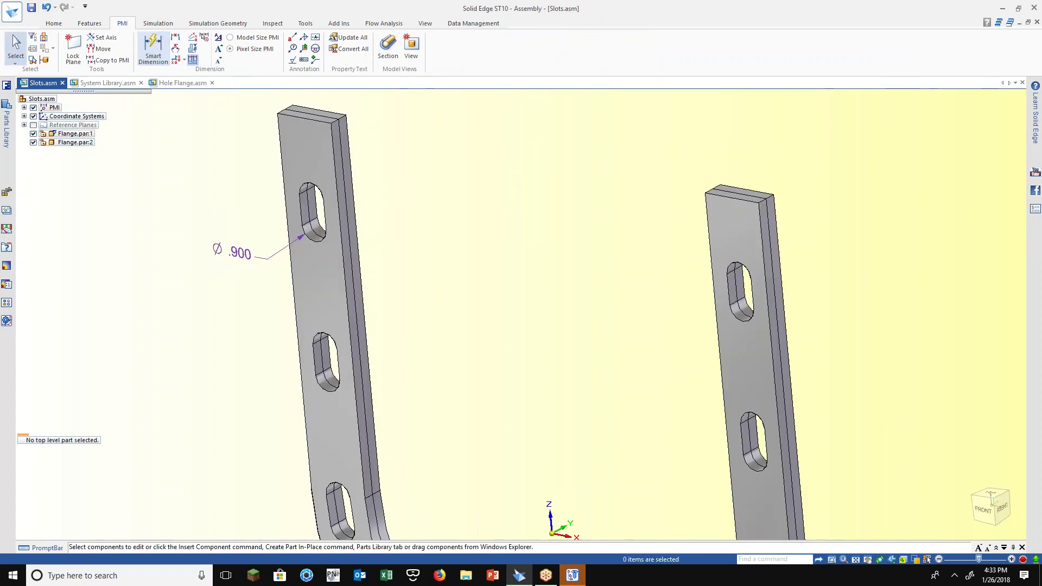
# Check the Master Files folder in the Parts Library and insert the 7_8 - 2in UNC HH.par bolt from Bolts
pyautogui.scroll(-2, 285, 301)
pyautogui.scroll(1, 283, 304)
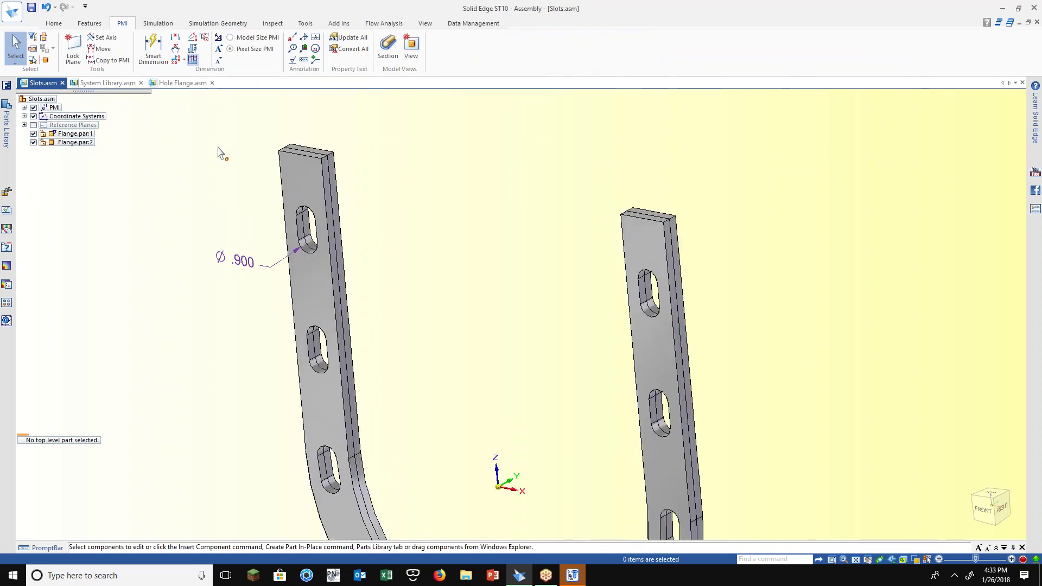
pyautogui.moveTo(221, 153); pyautogui.dragTo(225, 143, button='middle')
pyautogui.click(8, 131)
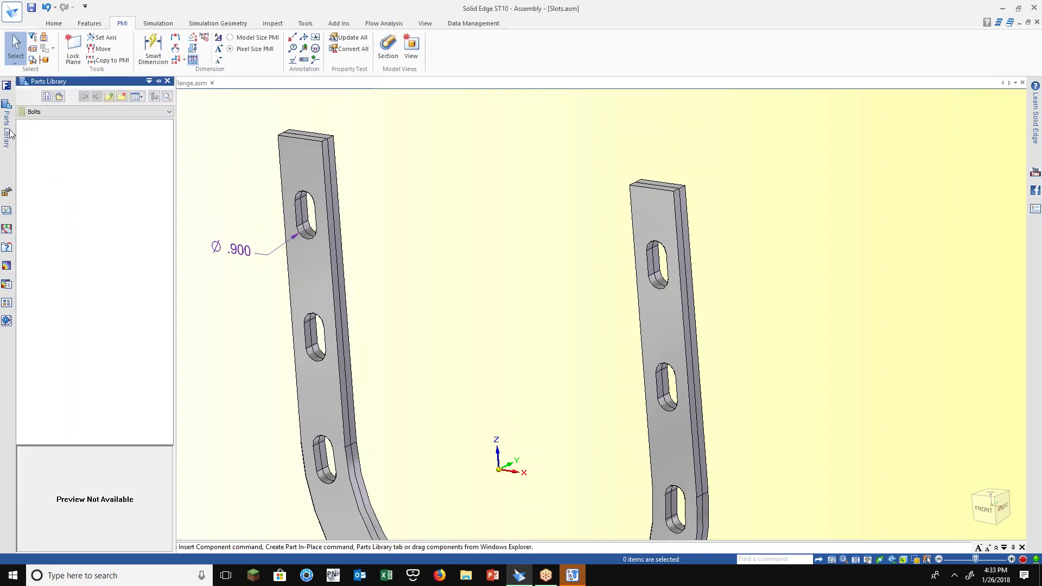
pyautogui.doubleClick(65, 139)
pyautogui.click(64, 139)
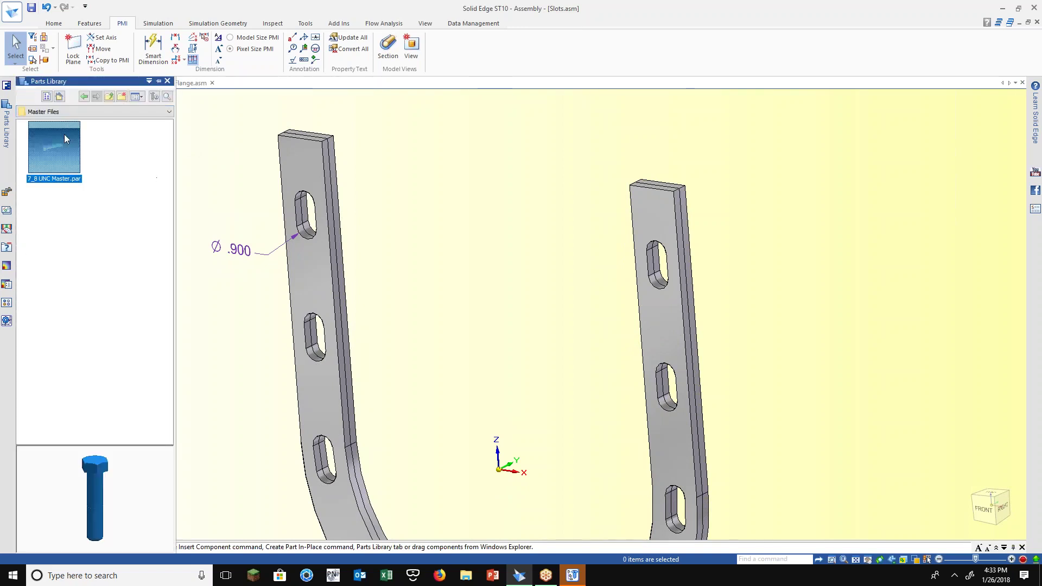
pyautogui.click(84, 97)
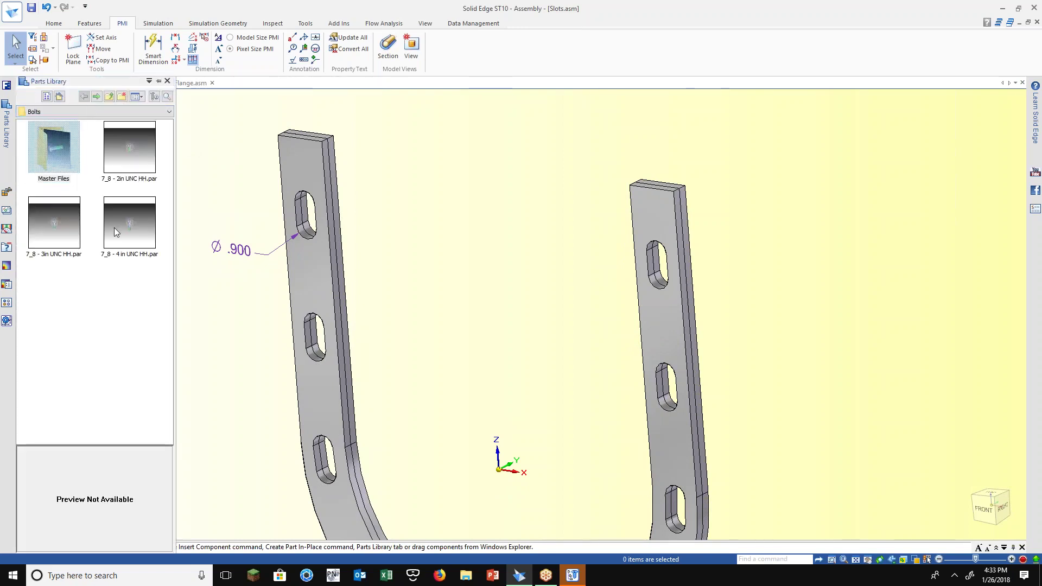
pyautogui.click(131, 163)
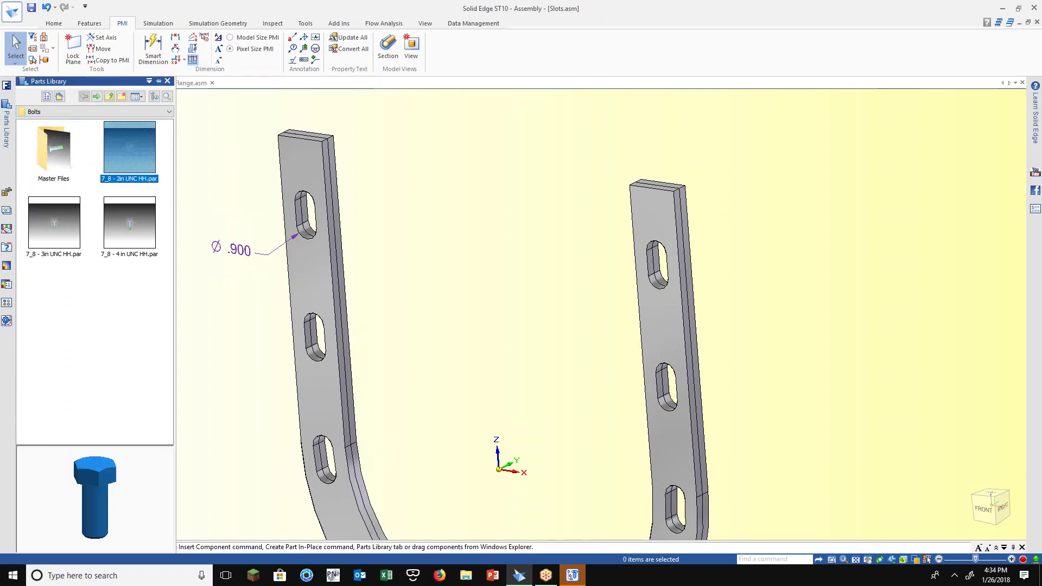
pyautogui.moveTo(129, 149); pyautogui.dragTo(207, 180)
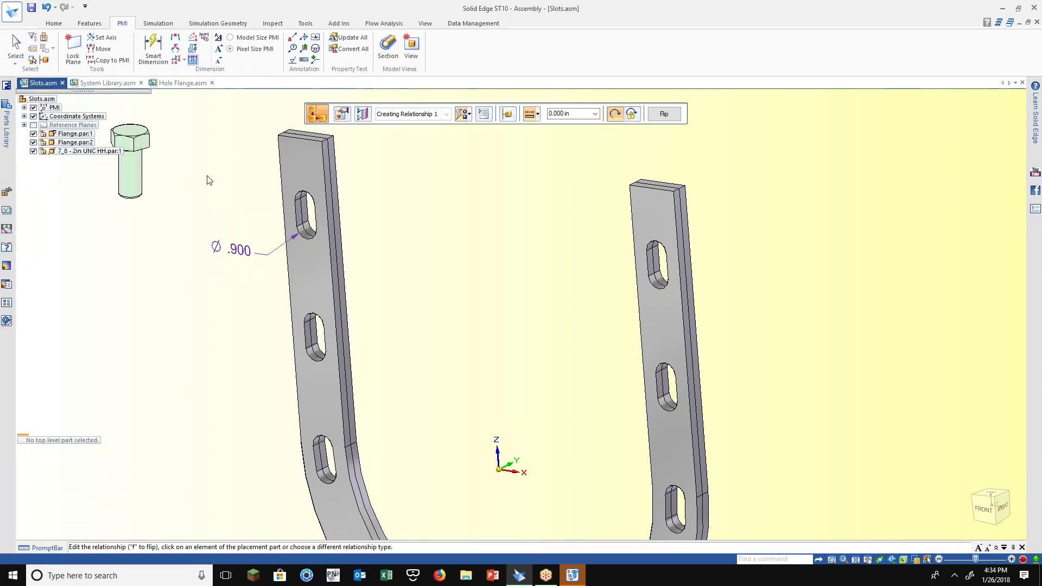
# Align the bolt's shank with the first Slot Axis of the uppermost slot and inspect its position from the front
pyautogui.keyDown('shift'); pyautogui.moveTo(137, 180); pyautogui.dragTo(171, 210, button='middle'); pyautogui.keyUp('shift')
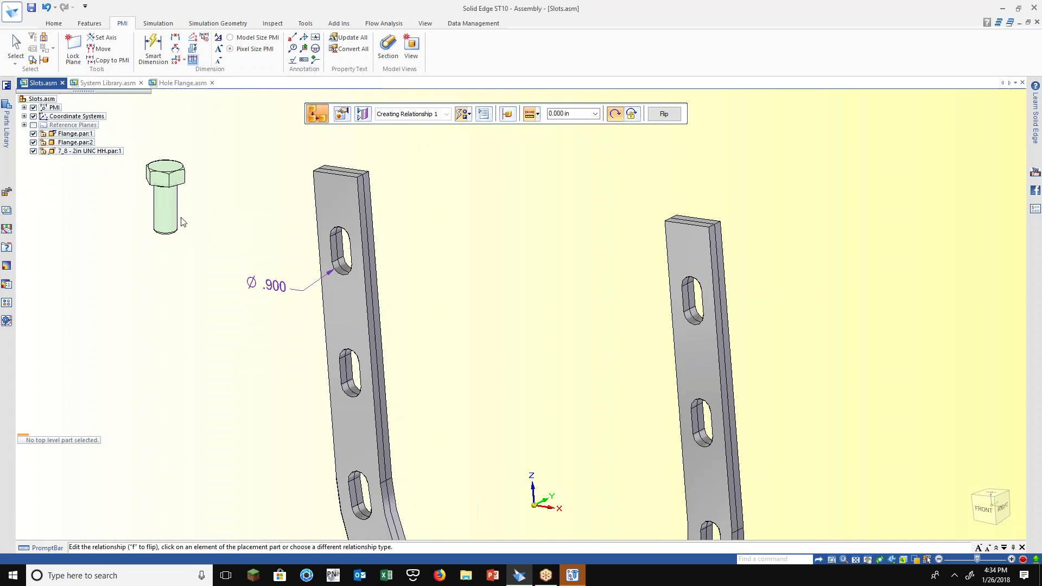
pyautogui.click(171, 209)
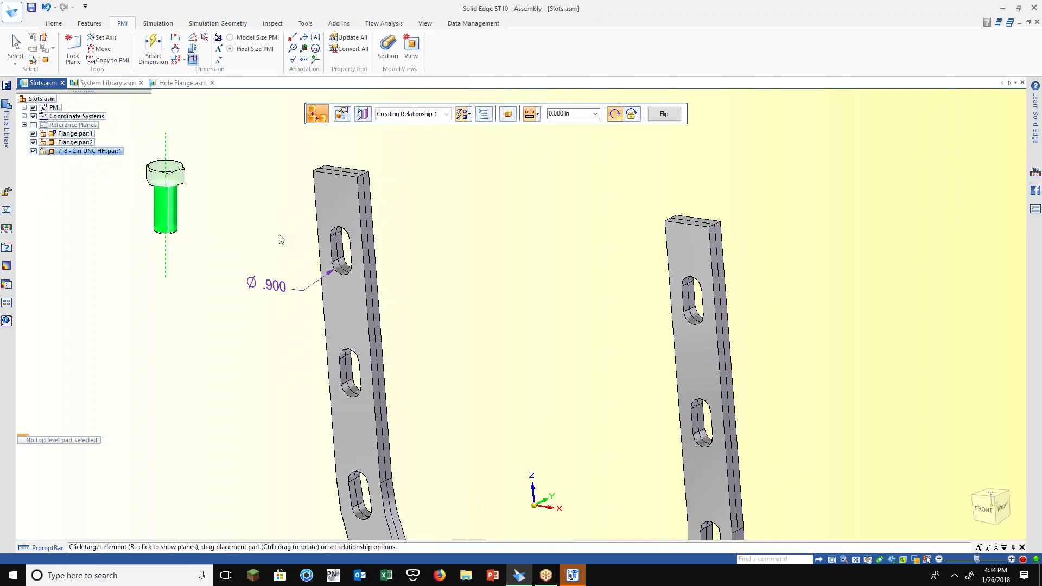
pyautogui.rightClick(336, 251)
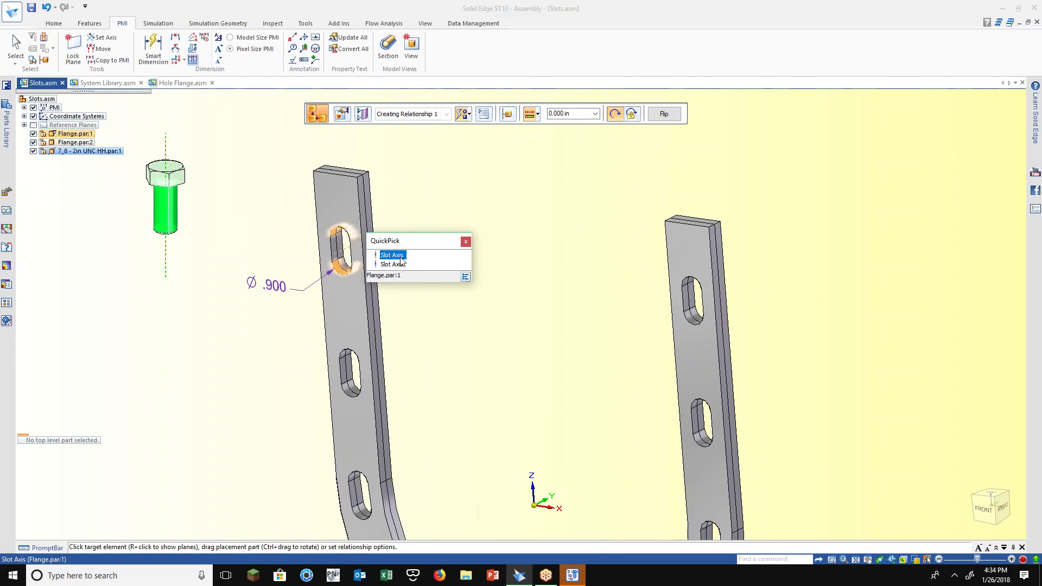
pyautogui.click(399, 256)
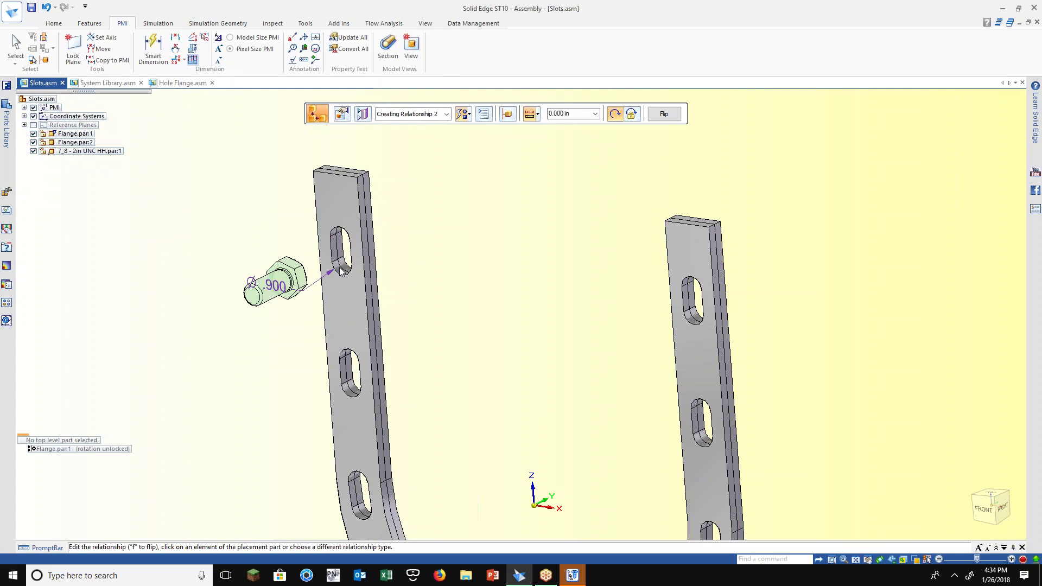
pyautogui.click(985, 511)
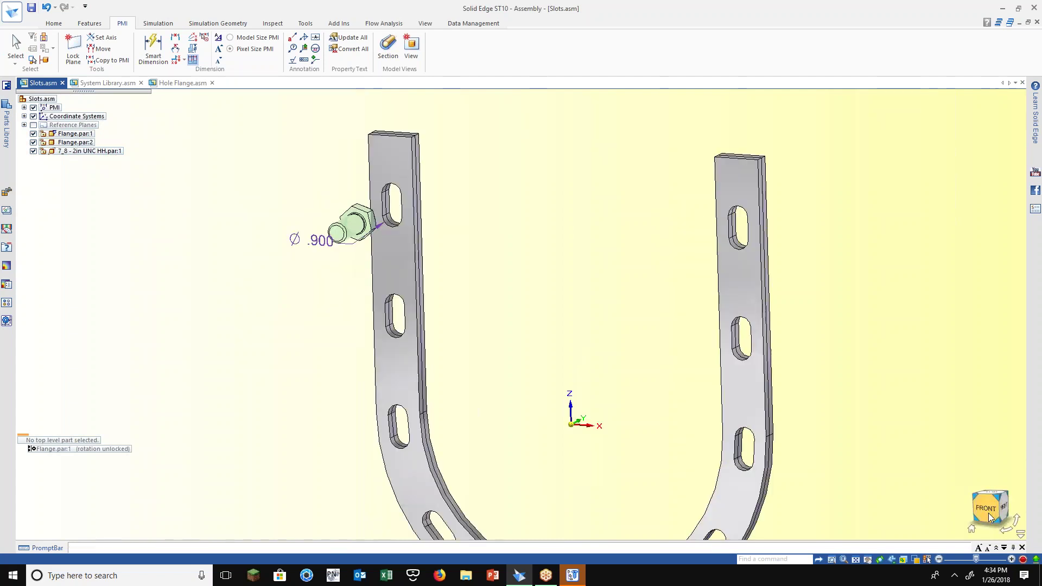
pyautogui.scroll(3, 412, 158)
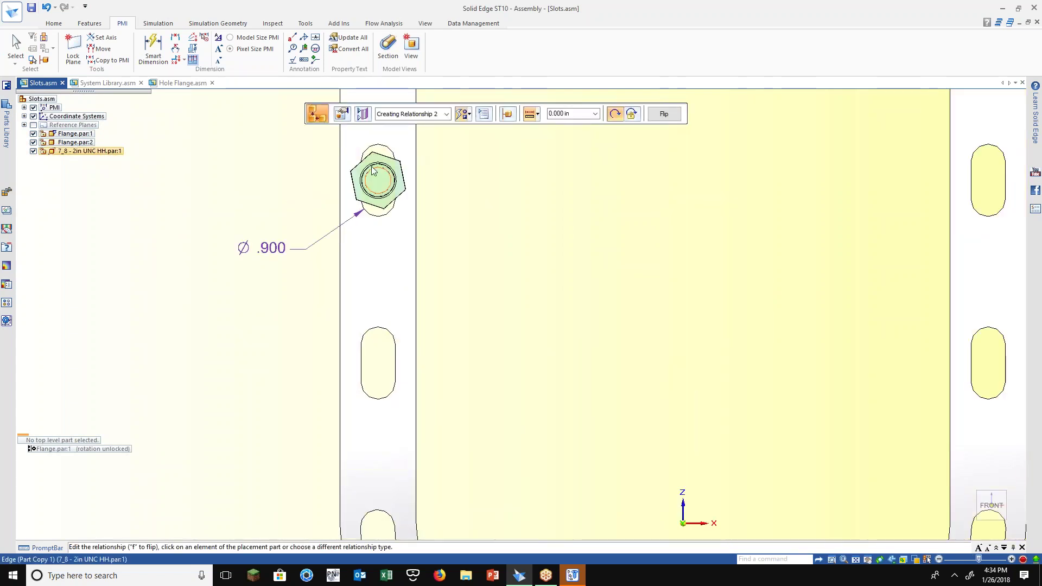
pyautogui.moveTo(485, 241); pyautogui.dragTo(410, 249, button='middle')
# Stop positioning the 7_8 - 2in UNC HH bolt and delete it from the Slots assembly
pyautogui.press('Escape')
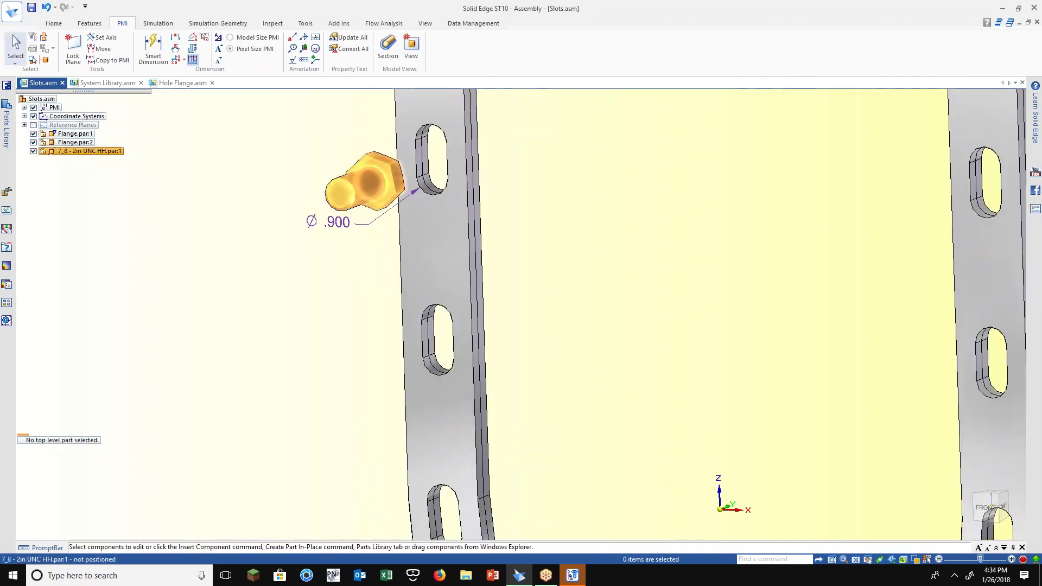
pyautogui.click(373, 186)
pyautogui.press('Delete')
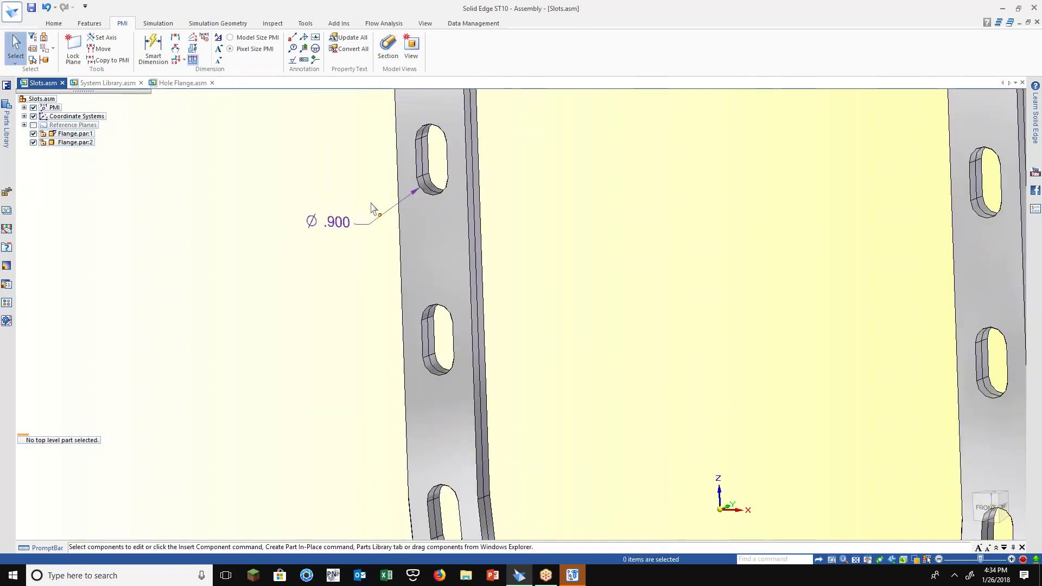
# Switch from the Slots assembly to System Library.asm
pyautogui.scroll(-3, 374, 208)
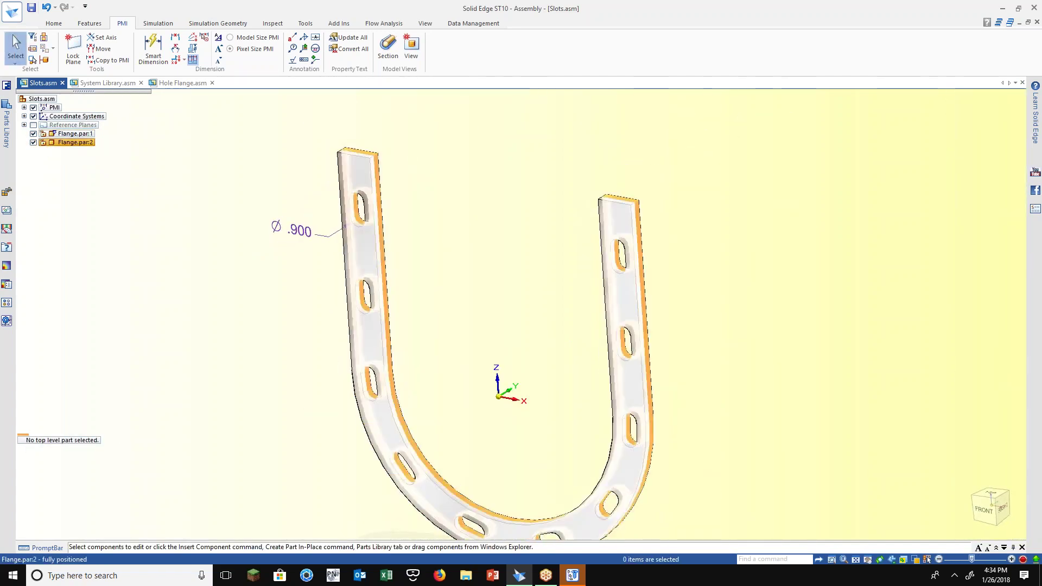
pyautogui.scroll(3, 381, 192)
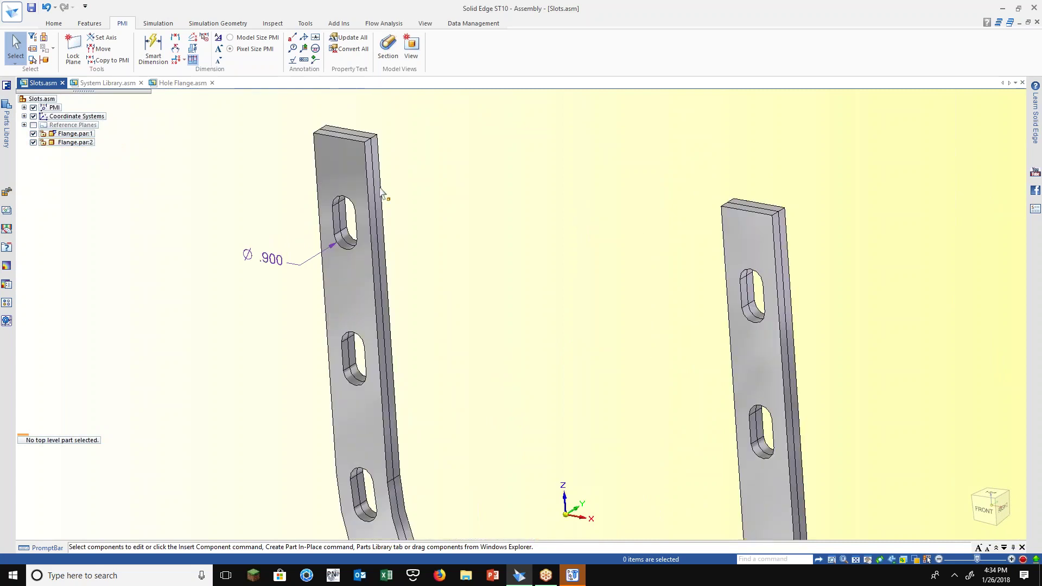
pyautogui.click(107, 84)
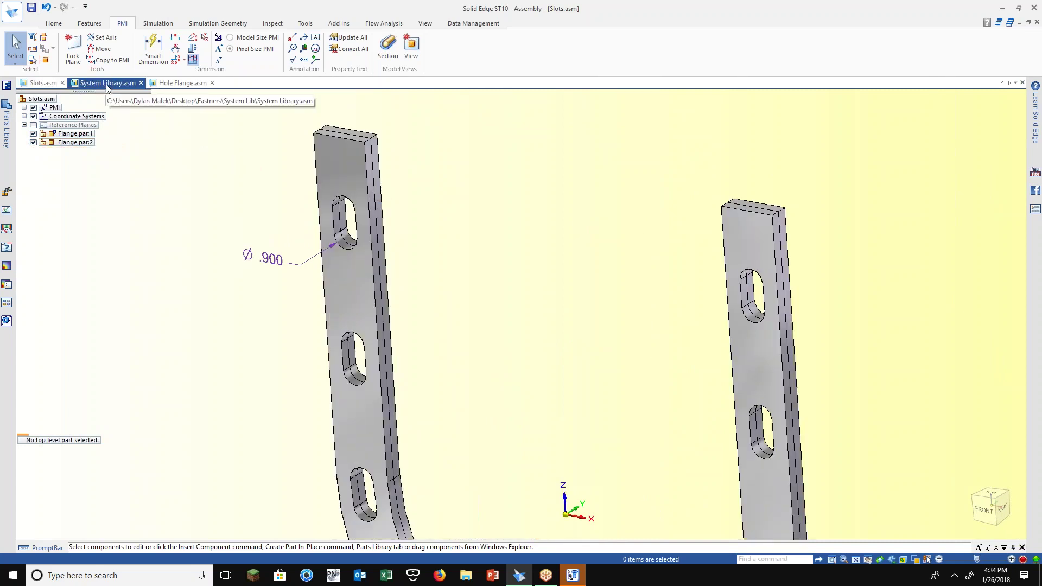
pyautogui.moveTo(152, 211); pyautogui.dragTo(187, 266, button='middle')
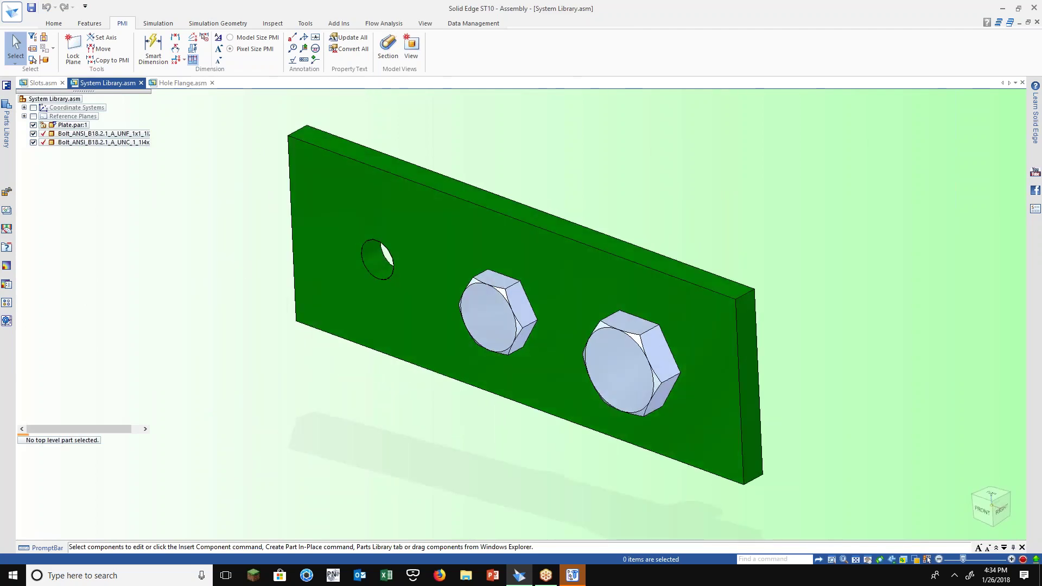
# Insert 7_8 Flat Washer.par from the Flat Washers folder of the Parts Library and seat it on the plate's empty hole
pyautogui.click(3, 121)
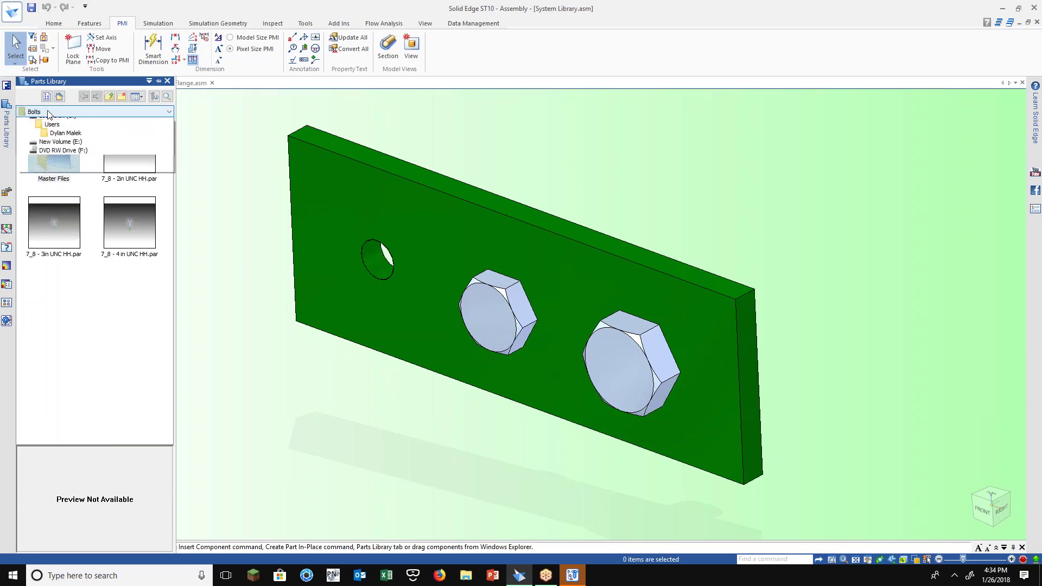
pyautogui.click(48, 111)
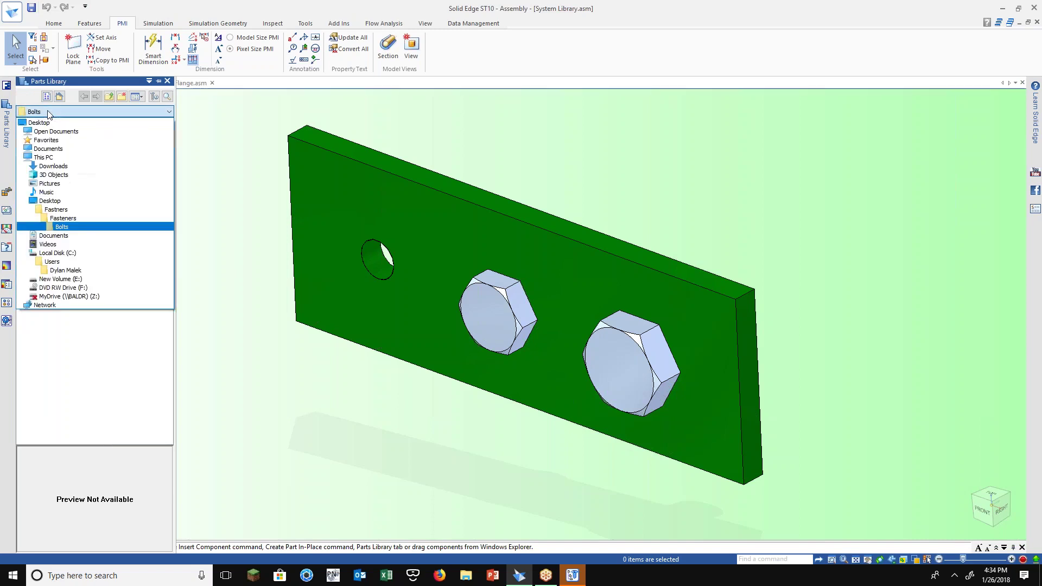
pyautogui.click(70, 227)
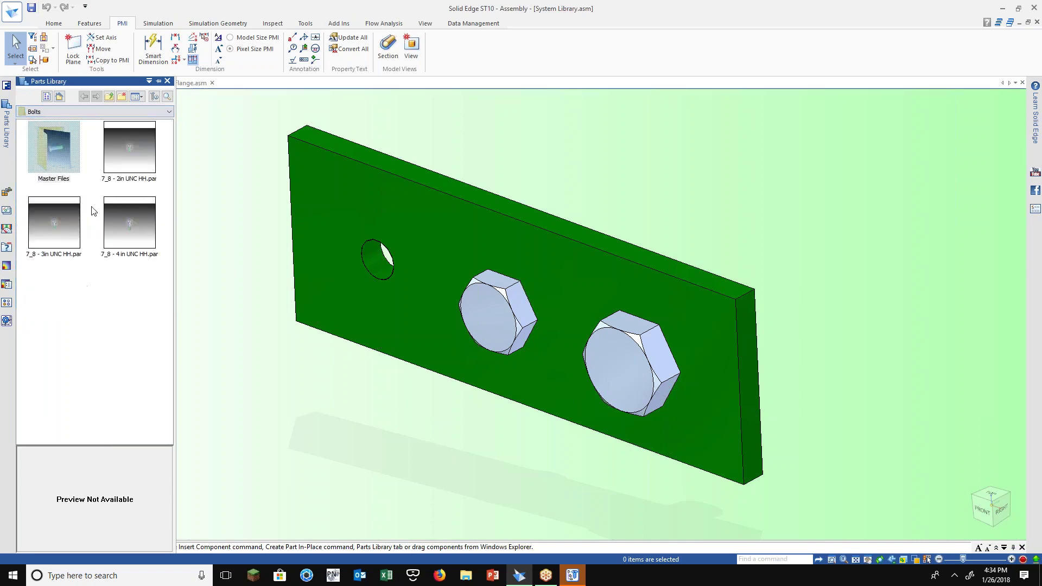
pyautogui.click(108, 96)
pyautogui.doubleClick(57, 224)
pyautogui.doubleClick(71, 179)
pyautogui.moveTo(64, 168); pyautogui.dragTo(235, 315)
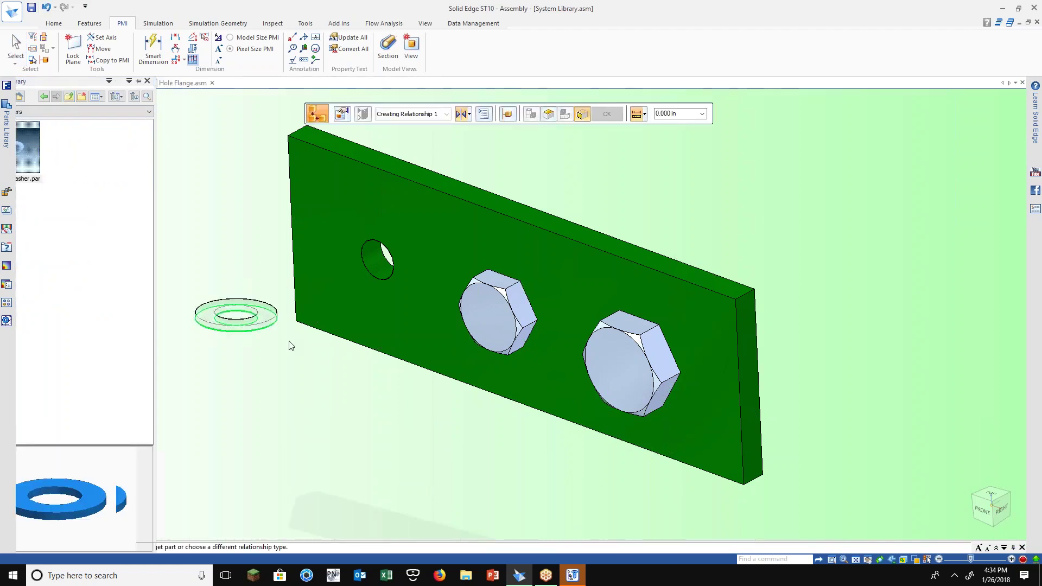
pyautogui.click(538, 320)
pyautogui.click(374, 269)
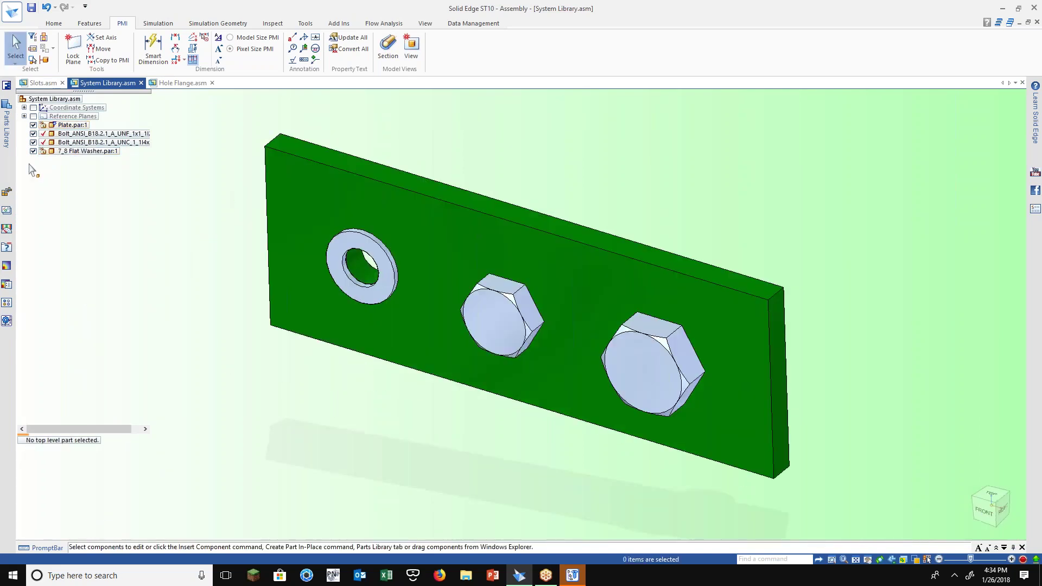
# Insert the 7_8 - 2in UNC HH.par bolt from the Bolts folder and leave it unconstrained beside the plate
pyautogui.click(6, 125)
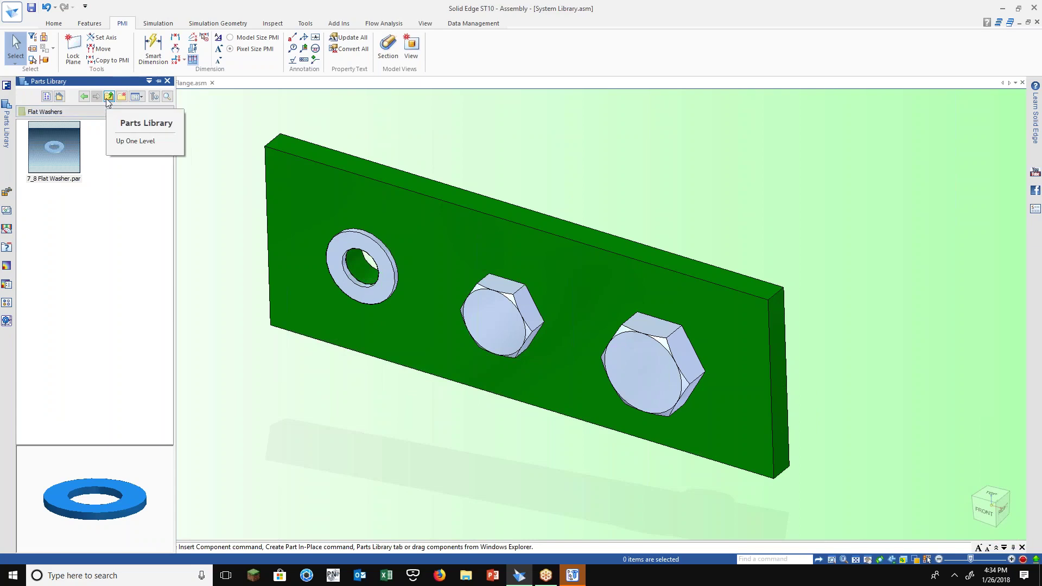
pyautogui.click(108, 96)
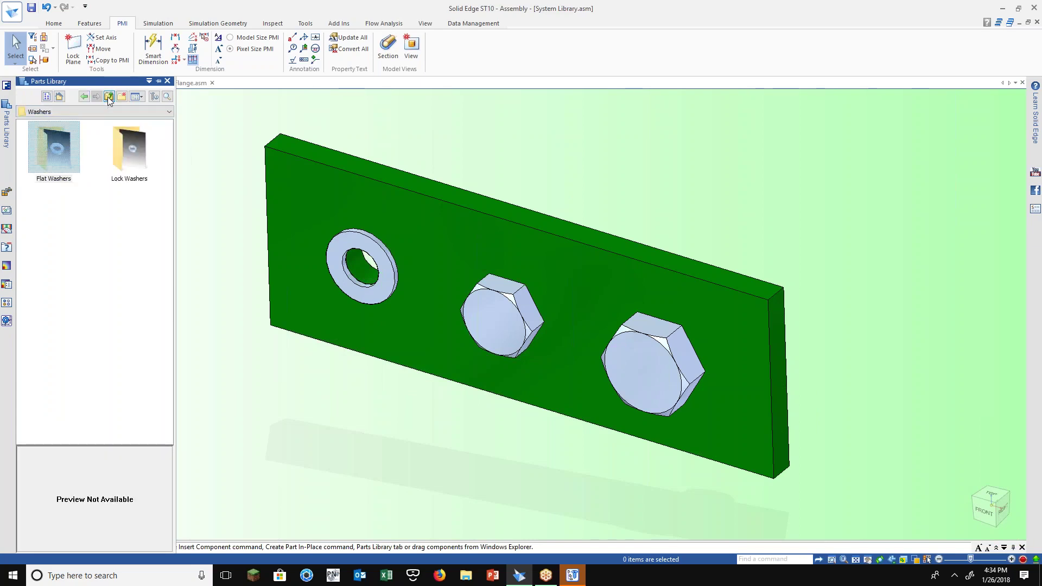
pyautogui.click(109, 97)
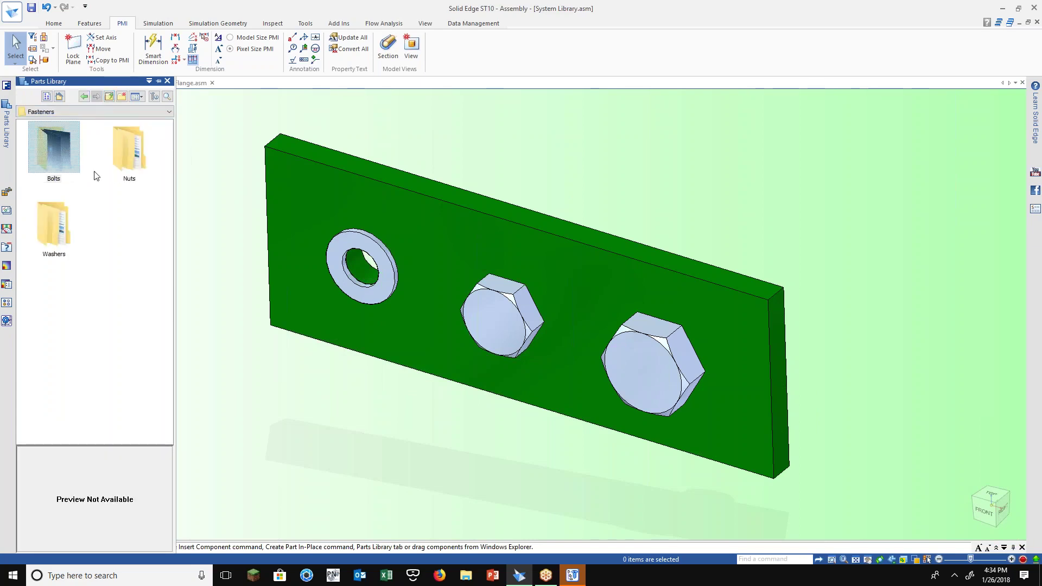
pyautogui.doubleClick(50, 157)
pyautogui.click(125, 155)
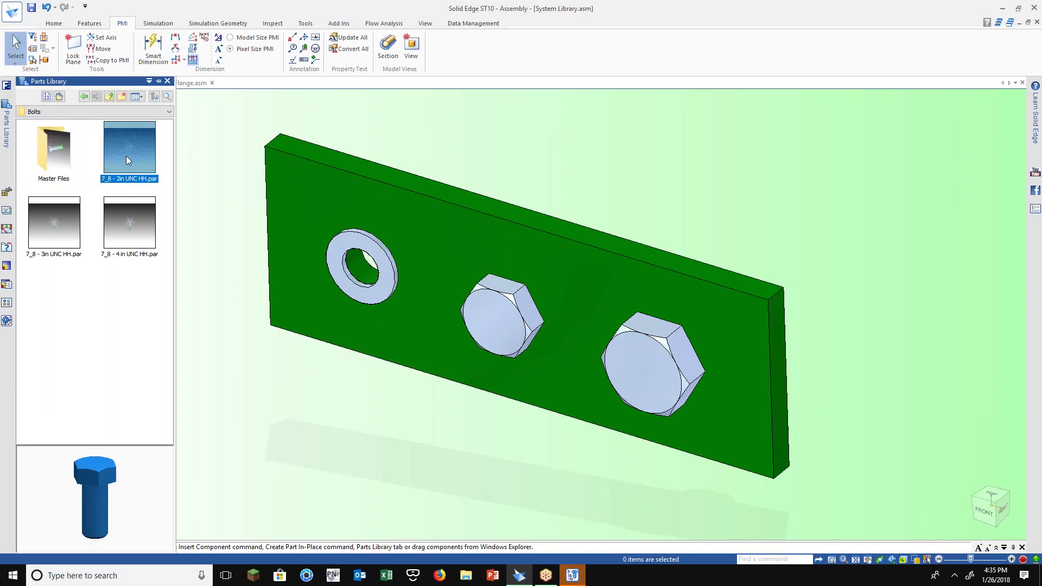
pyautogui.moveTo(125, 155); pyautogui.dragTo(211, 291)
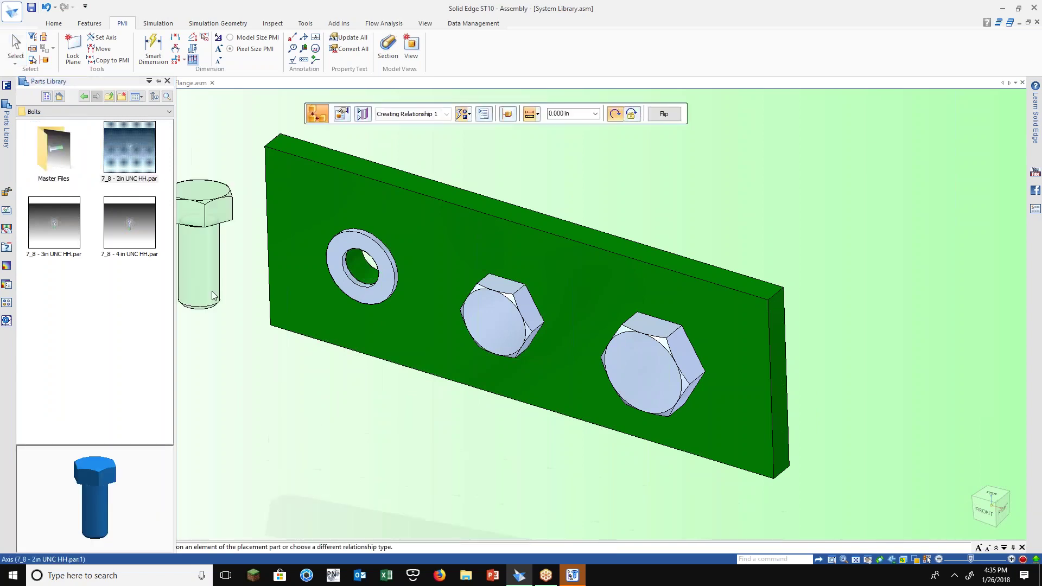
pyautogui.click(256, 301)
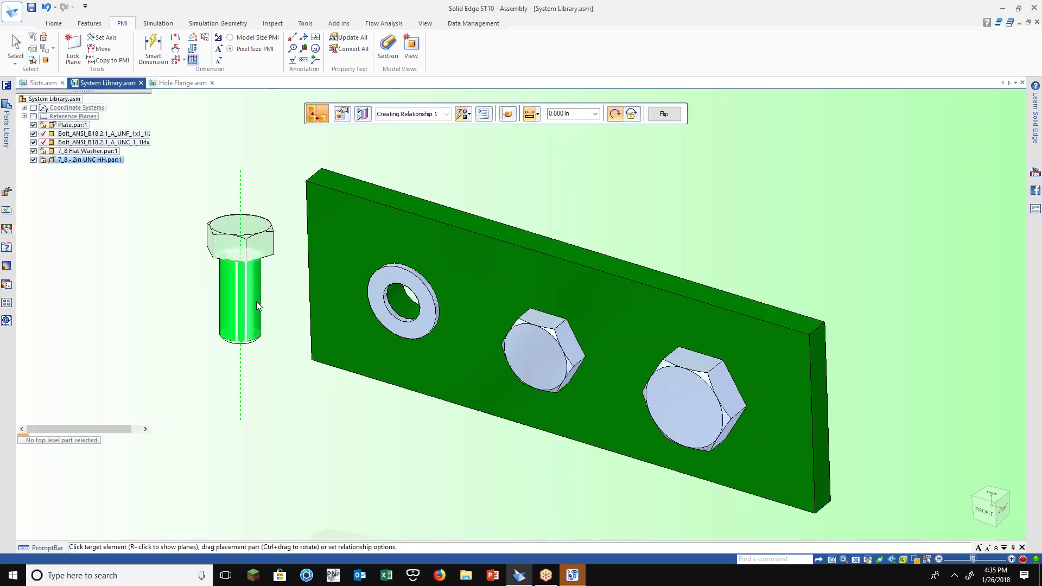
pyautogui.scroll(2, 369, 329)
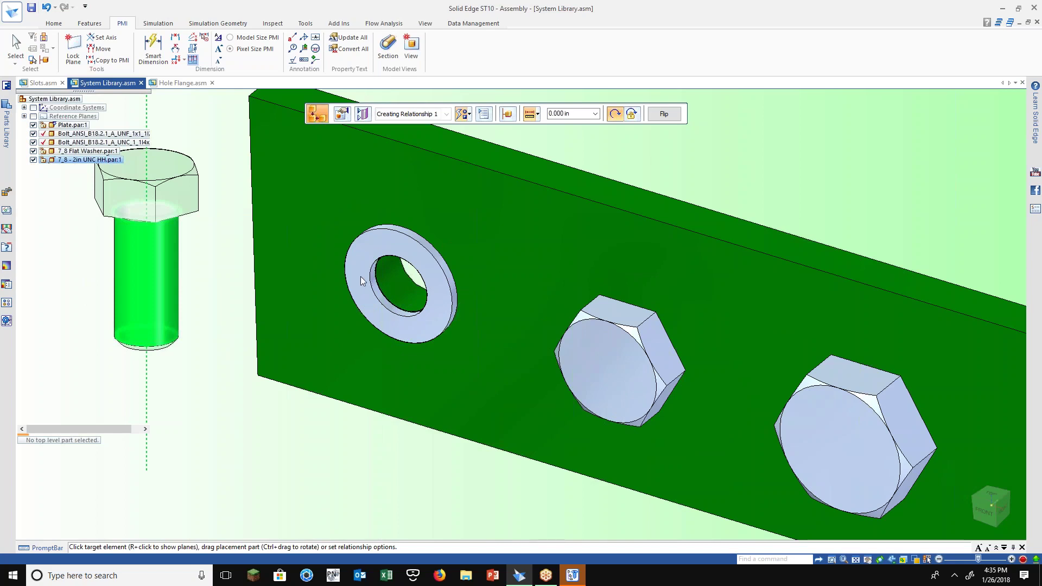
pyautogui.press('Escape')
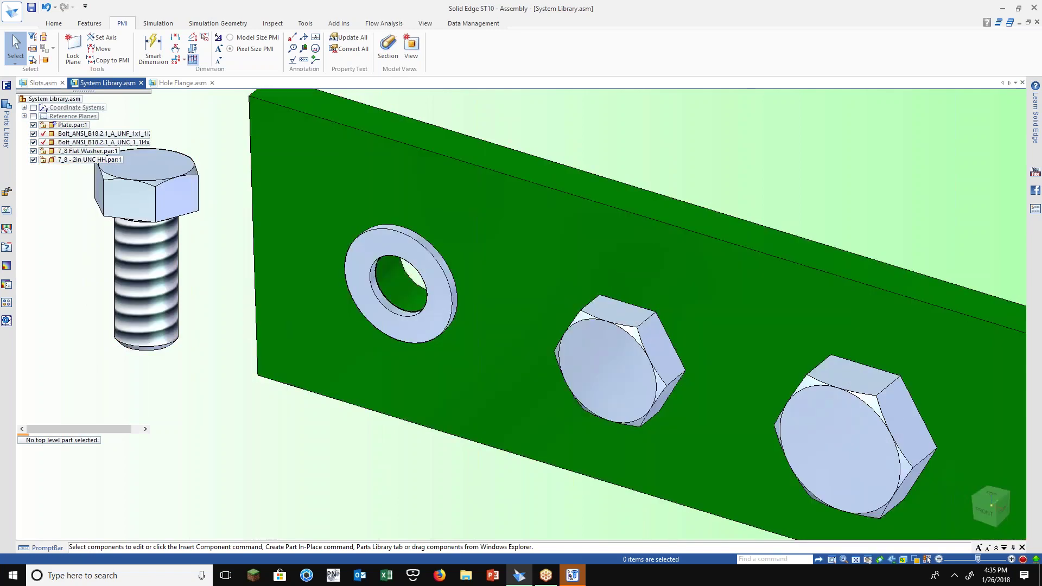
# Hide the plate and align the 2in bolt's shank with the flat washer's bore, flipping the bolt's direction
pyautogui.click(34, 125)
pyautogui.click(179, 341)
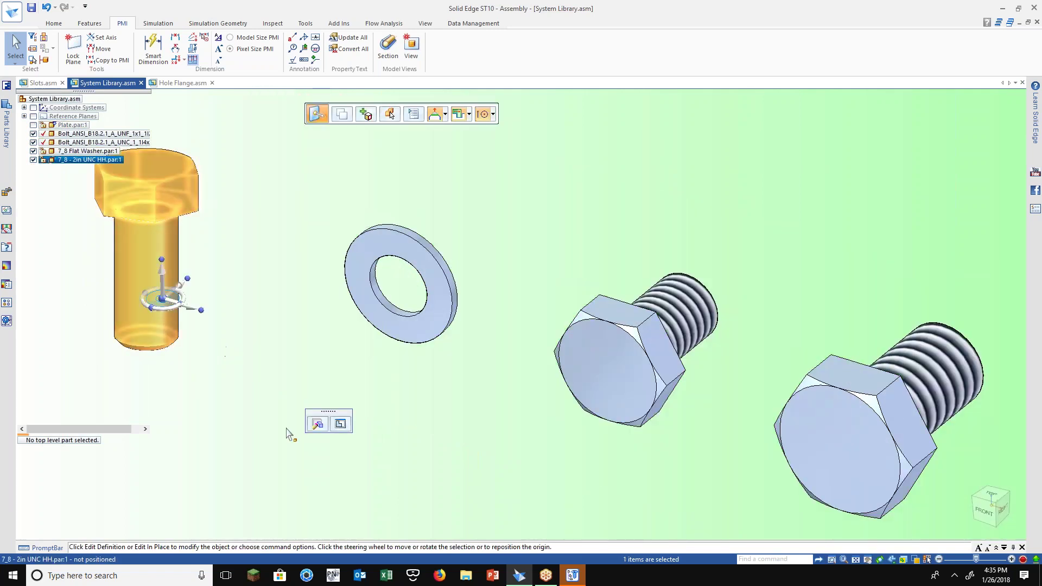
pyautogui.click(318, 425)
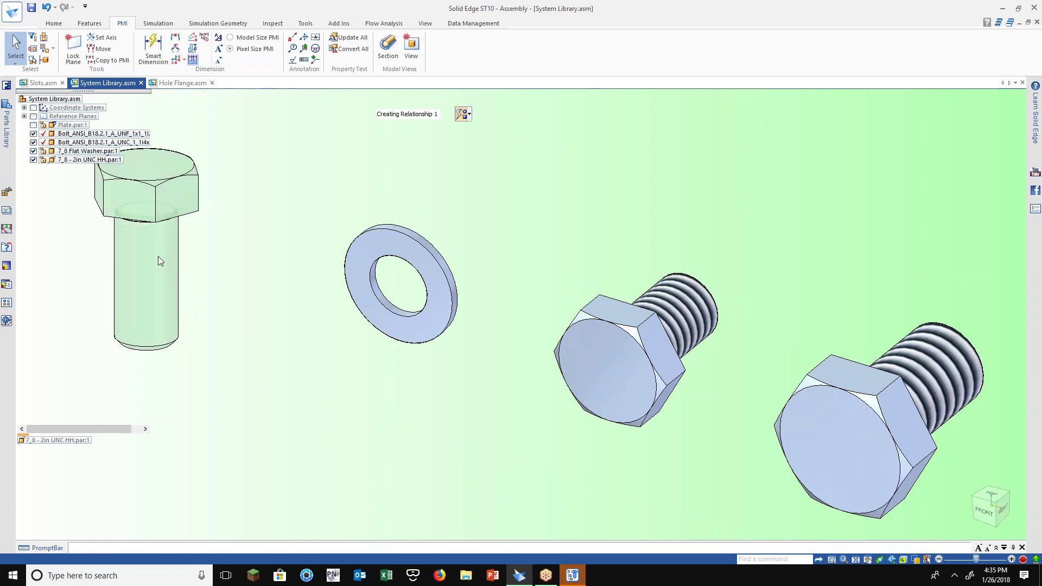
pyautogui.click(383, 307)
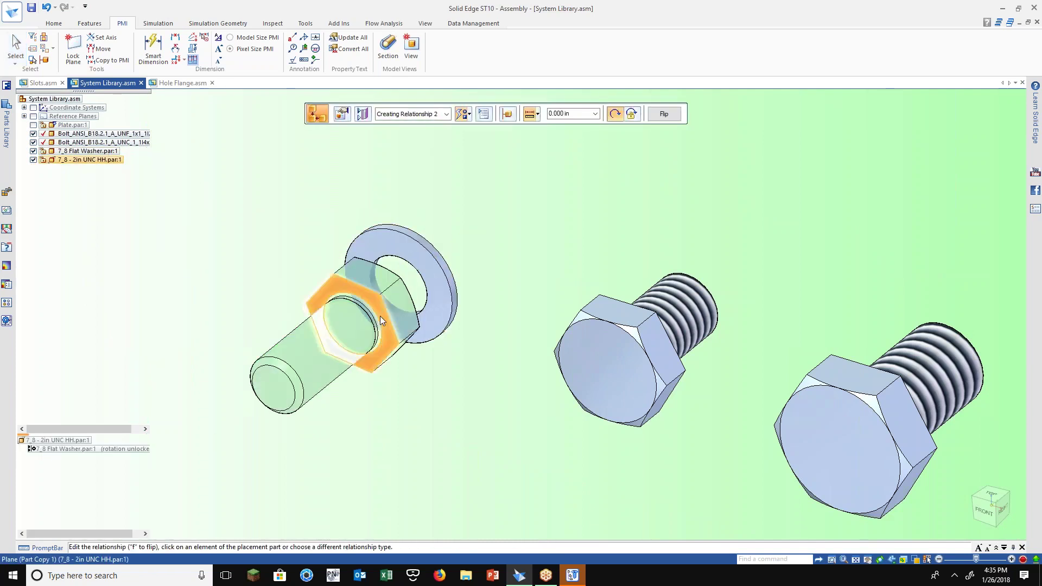
pyautogui.press('f')
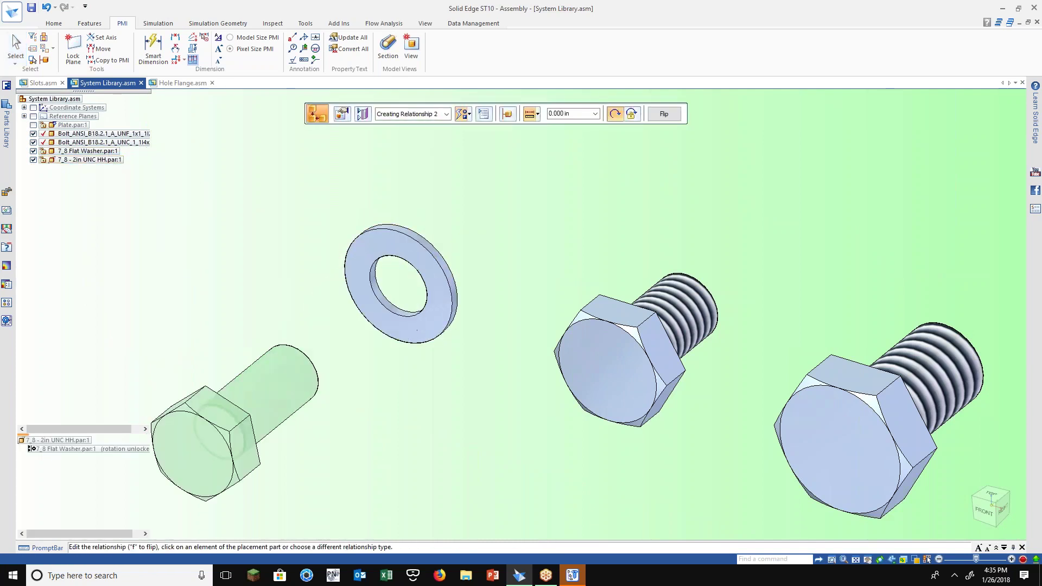
# Mate the underside of the 2in bolt's head against the flat washer's outer face
pyautogui.rightClick(243, 426)
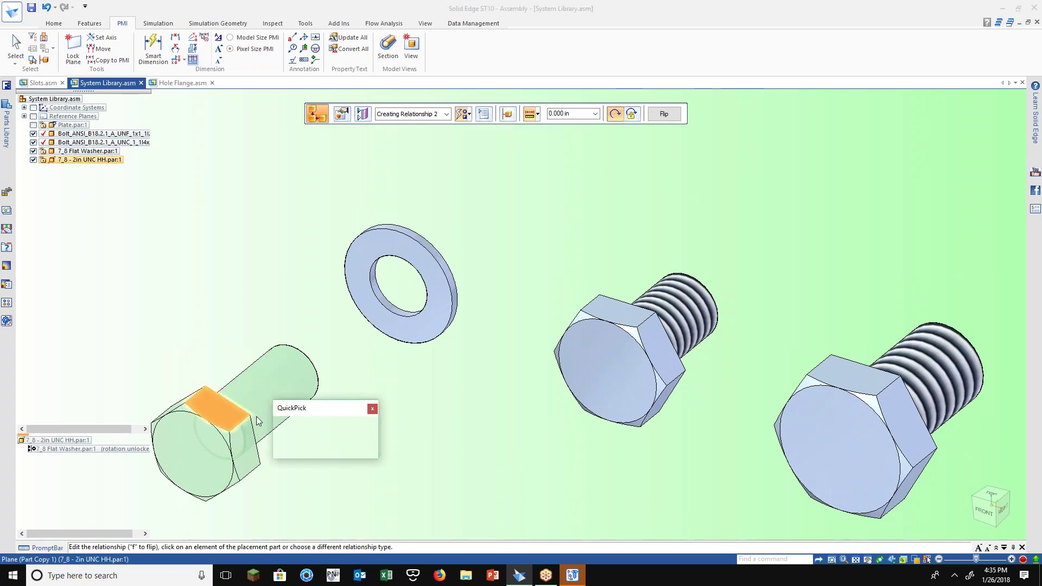
pyautogui.click(293, 432)
pyautogui.click(379, 331)
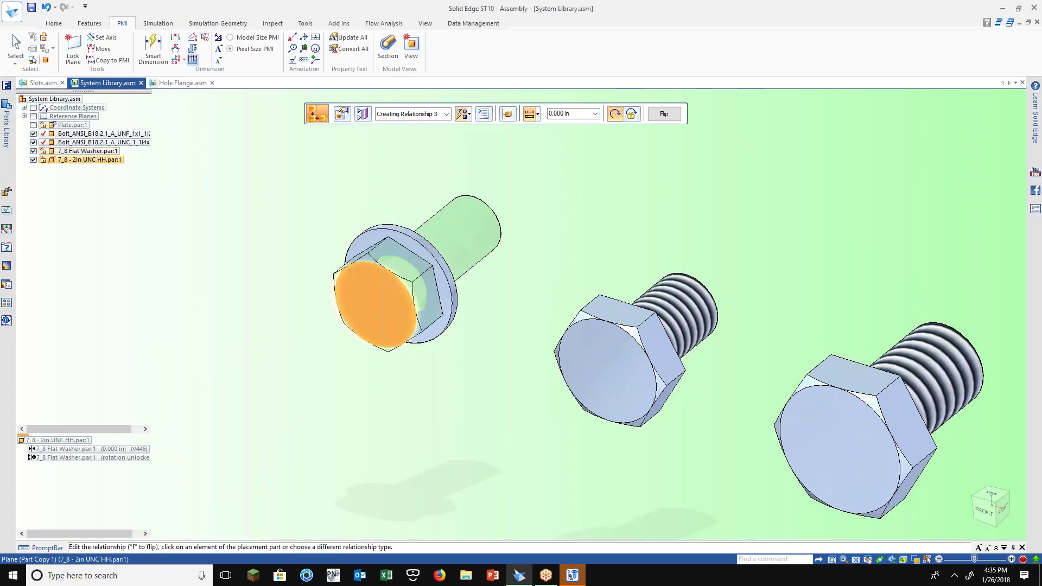
pyautogui.press('Escape')
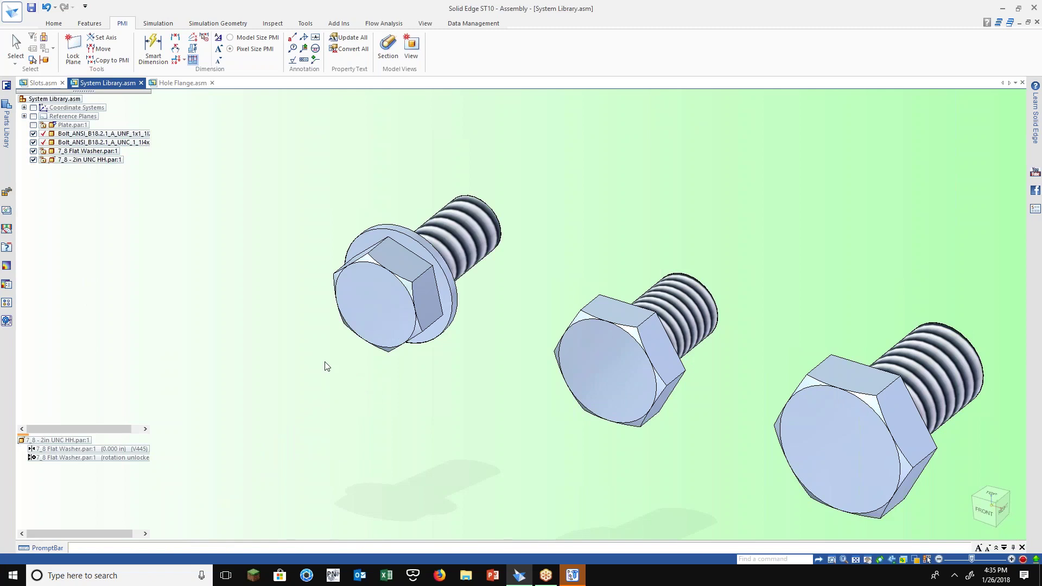
# Check the bolt's axial relationship to the flat washer and show the plate again, viewed from its rear
pyautogui.click(424, 309)
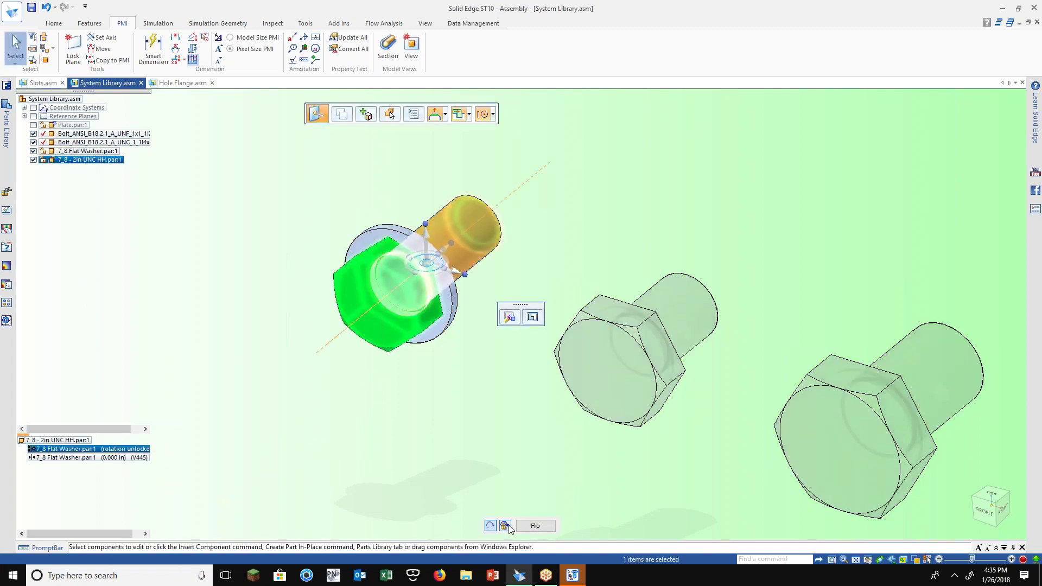
pyautogui.click(180, 422)
pyautogui.moveTo(209, 412)
pyautogui.mouseDown(button='middle')
pyautogui.moveTo(244, 415)
pyautogui.moveTo(175, 428)
pyautogui.moveTo(203, 396)
pyautogui.mouseUp(button='middle')
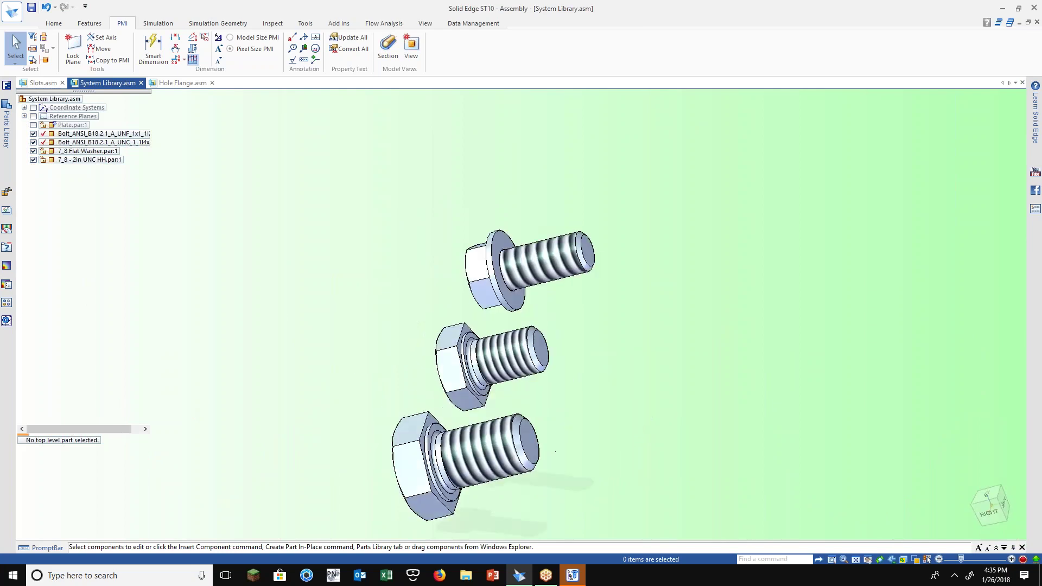
pyautogui.click(33, 125)
pyautogui.scroll(3, 507, 281)
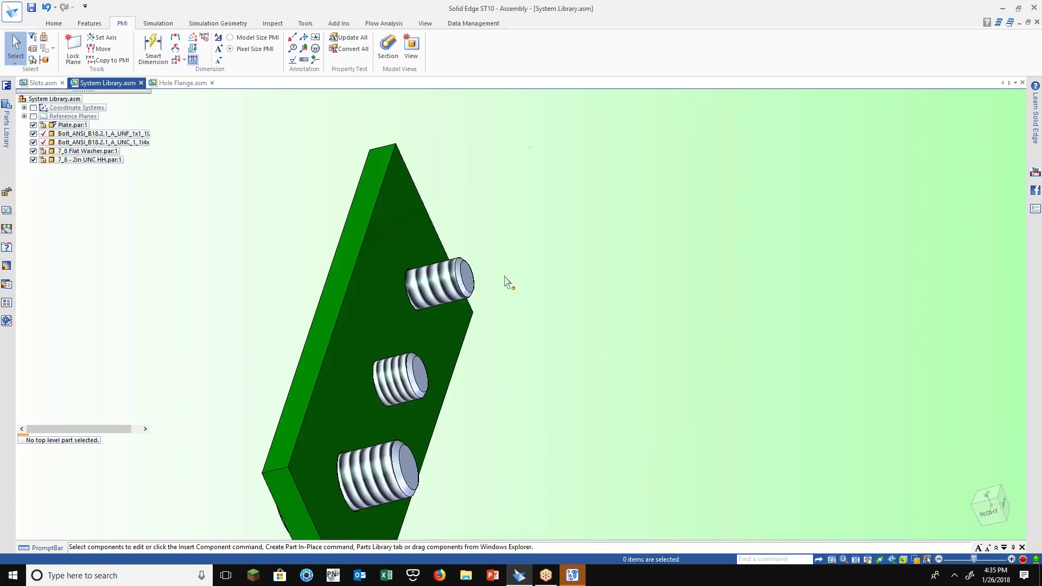
# Insert 7_8 Lock Washer.par from the Lock Washers folder and mate its flat face to the plate's rear face
pyautogui.click(6, 138)
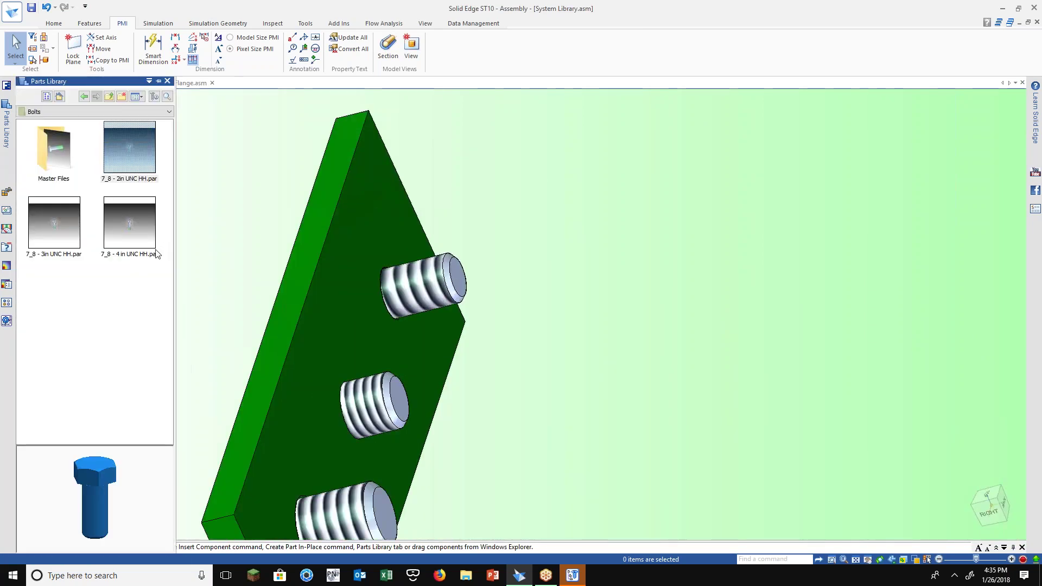
pyautogui.click(84, 98)
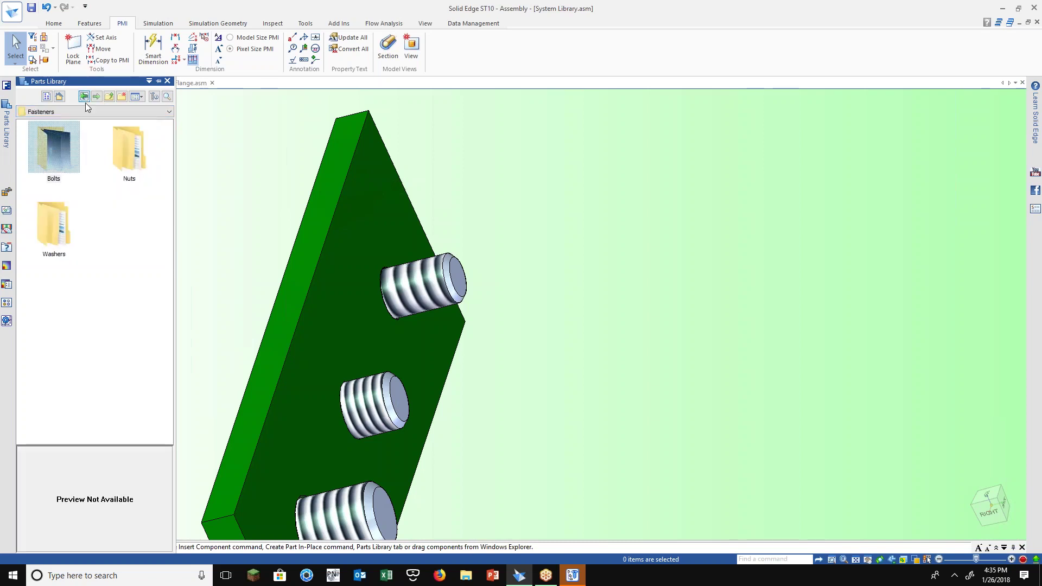
pyautogui.doubleClick(60, 226)
pyautogui.doubleClick(125, 180)
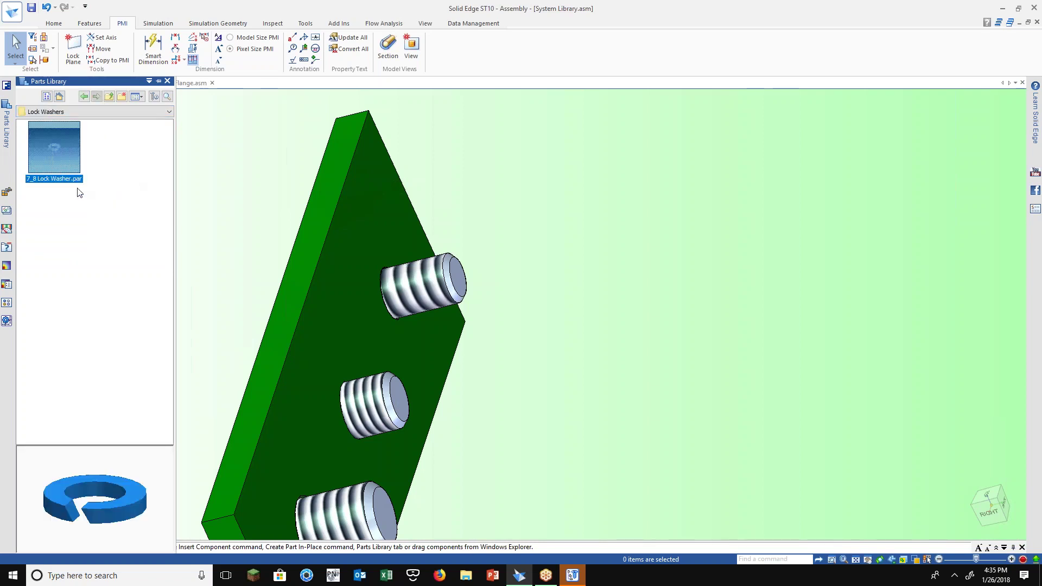
pyautogui.moveTo(55, 147); pyautogui.dragTo(508, 241)
pyautogui.scroll(4, 480, 304)
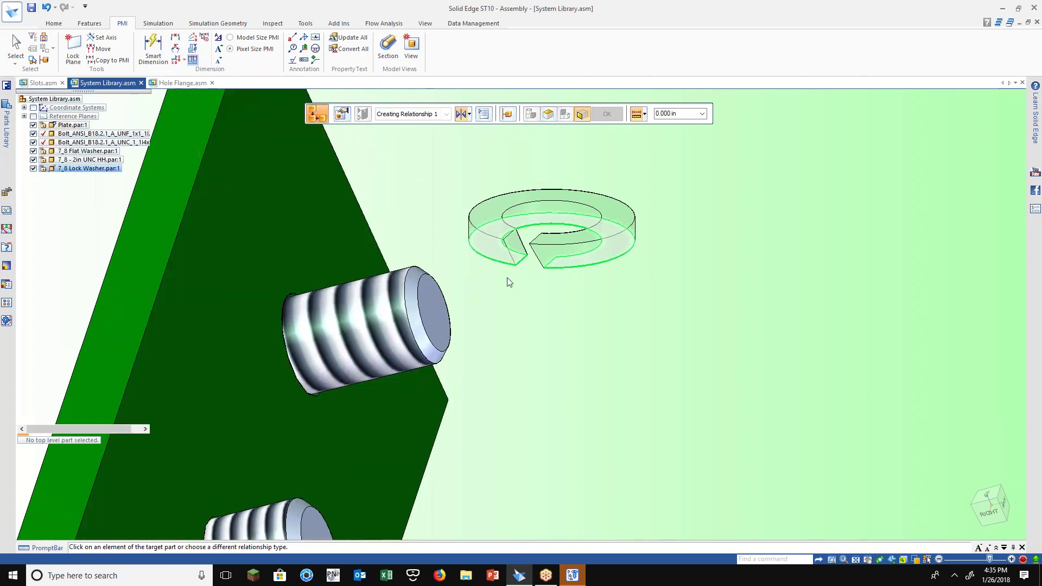
pyautogui.click(291, 214)
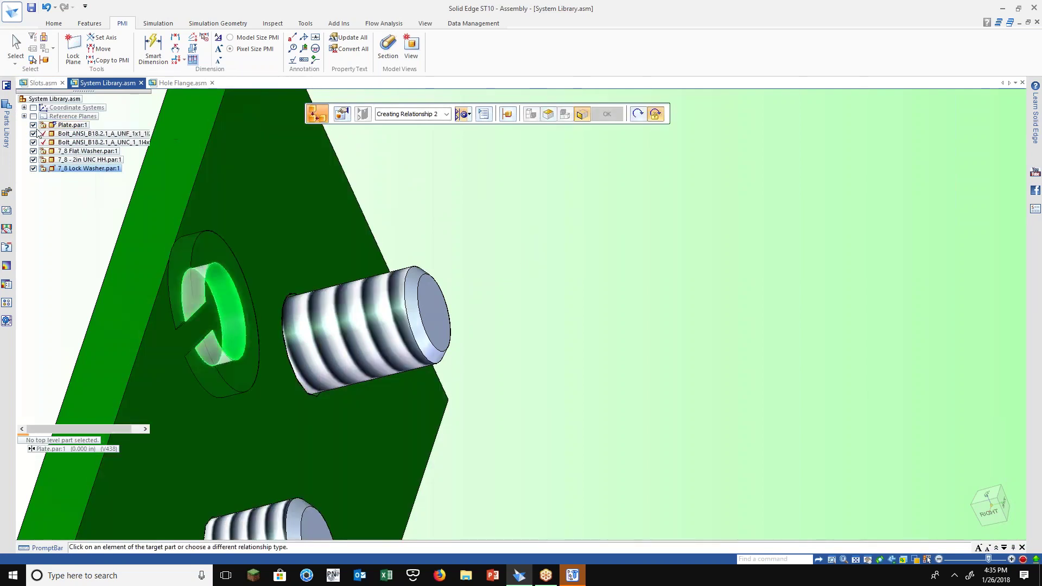
# Hide the flat washer and the 2in bolt, and align the lock washer with the exposed plate hole
pyautogui.click(33, 152)
pyautogui.click(33, 160)
pyautogui.click(307, 325)
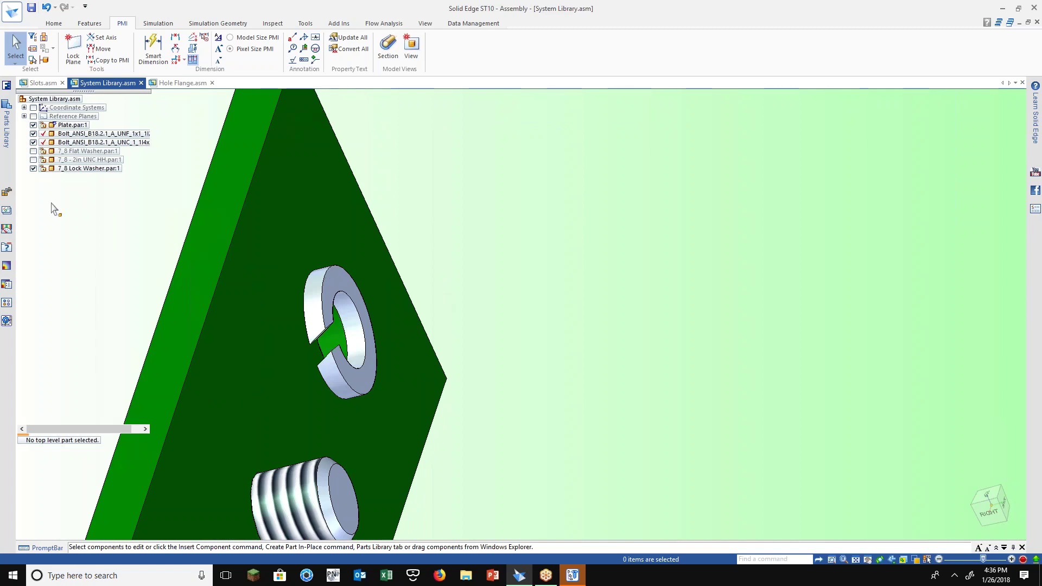
# Insert the 7_8 UNC HH Nut from the Hex Head nuts folder and mate it concentrically against the lock washer's outer face
pyautogui.click(5, 130)
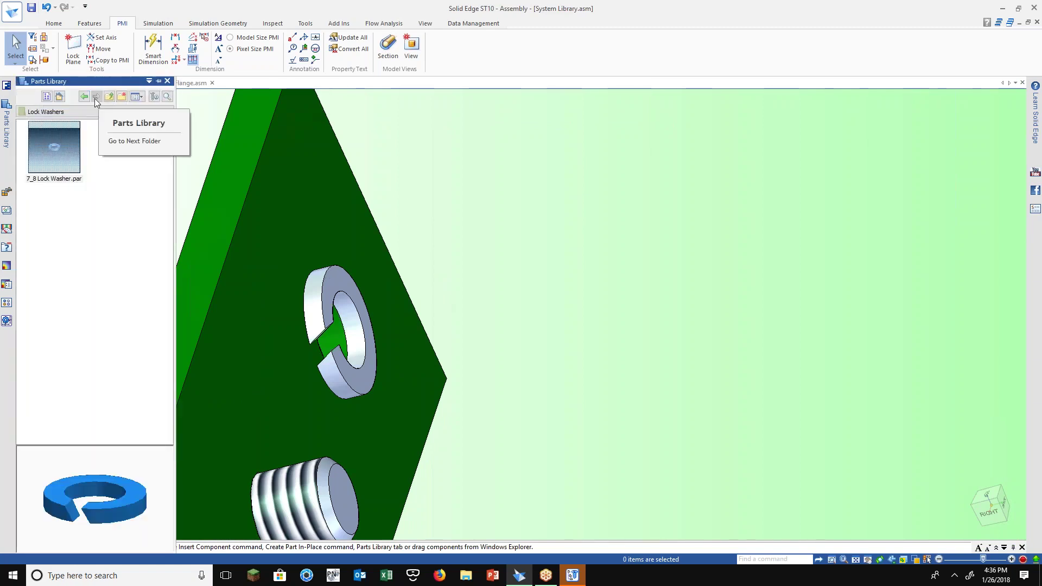
pyautogui.click(84, 97)
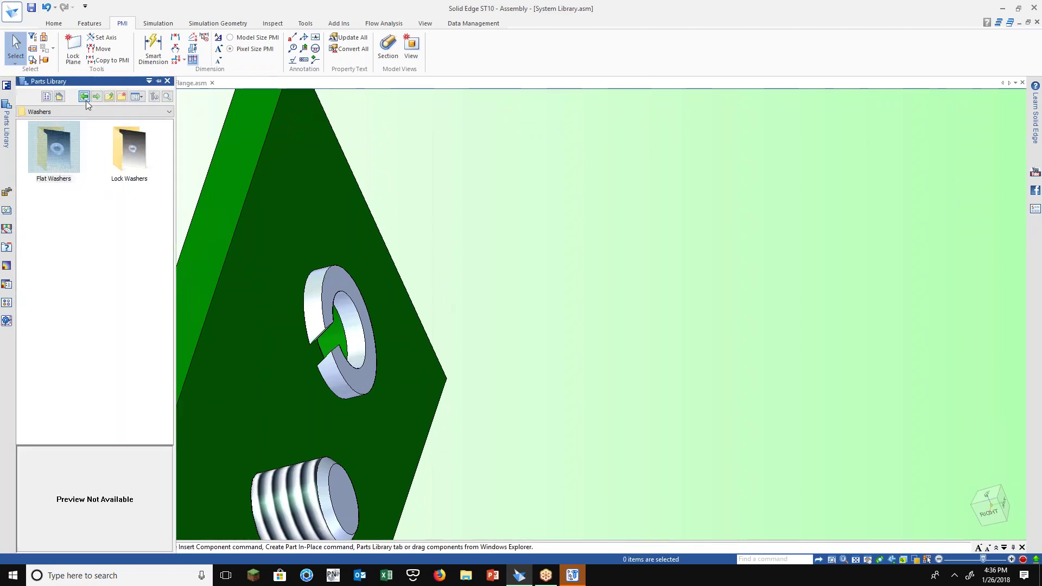
pyautogui.click(84, 97)
pyautogui.doubleClick(54, 163)
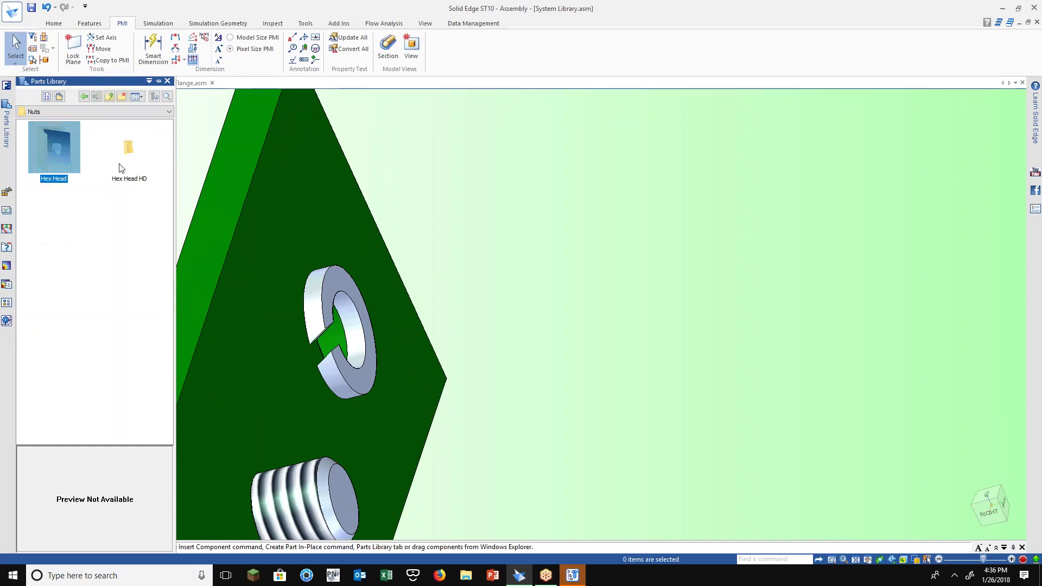
pyautogui.doubleClick(54, 163)
pyautogui.moveTo(55, 147); pyautogui.dragTo(462, 215)
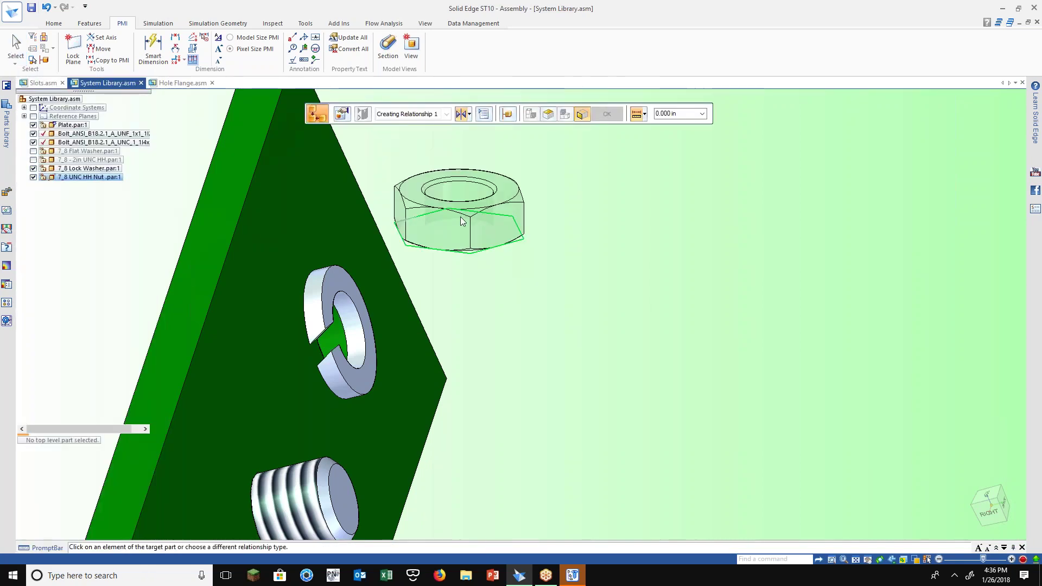
pyautogui.click(357, 329)
pyautogui.click(357, 329)
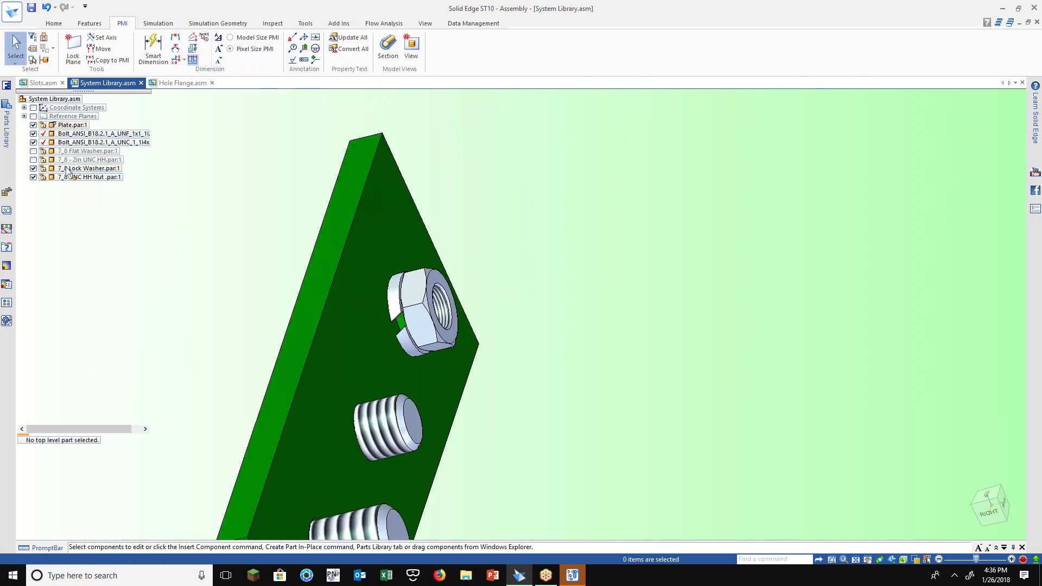
# Show the 7_8 flat washer and the 2in bolt again, and inspect the fasteners on the plate from the front and above
pyautogui.click(33, 151)
pyautogui.click(33, 160)
pyautogui.hotkey('ctrl', 'f')
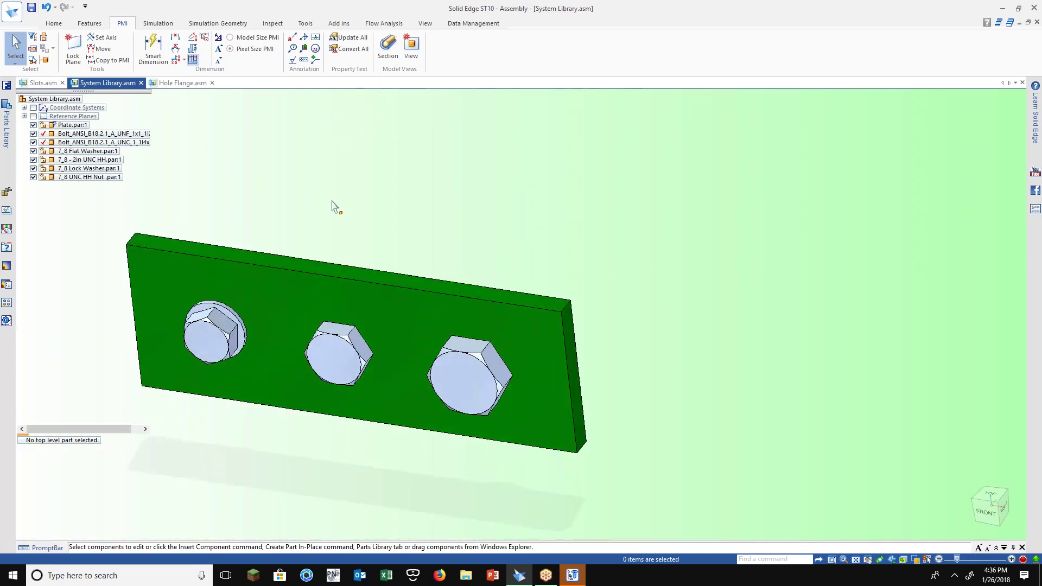
pyautogui.moveTo(314, 238); pyautogui.dragTo(231, 342, button='middle')
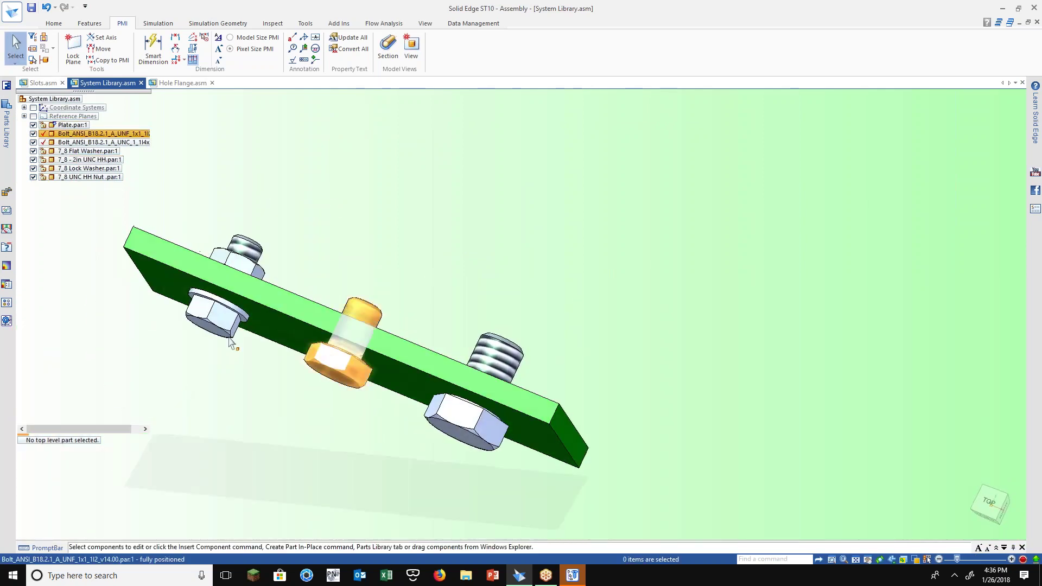
pyautogui.moveTo(318, 410); pyautogui.dragTo(228, 326, button='middle')
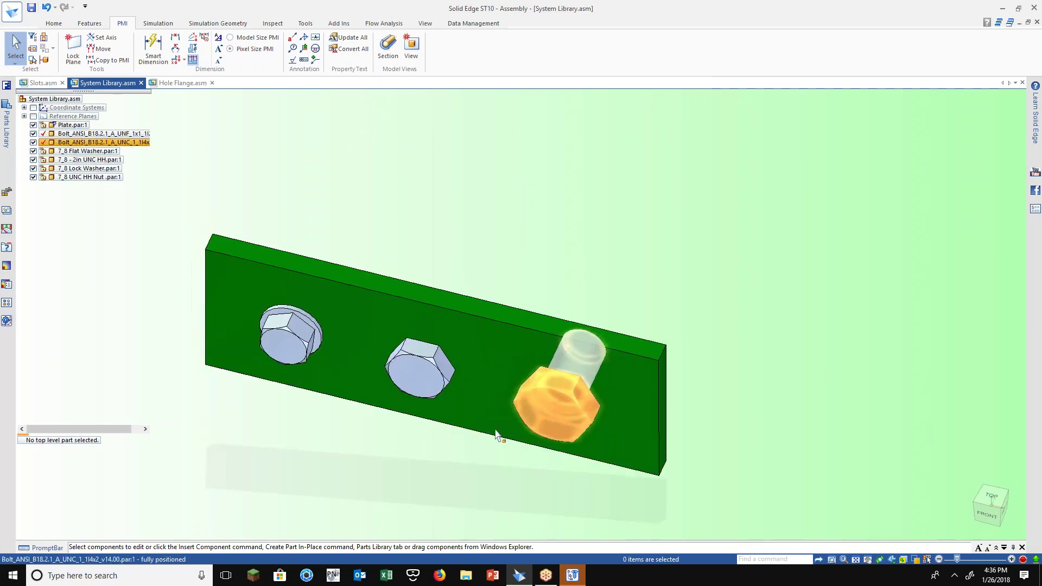
pyautogui.moveTo(496, 434); pyautogui.dragTo(510, 429, button='middle')
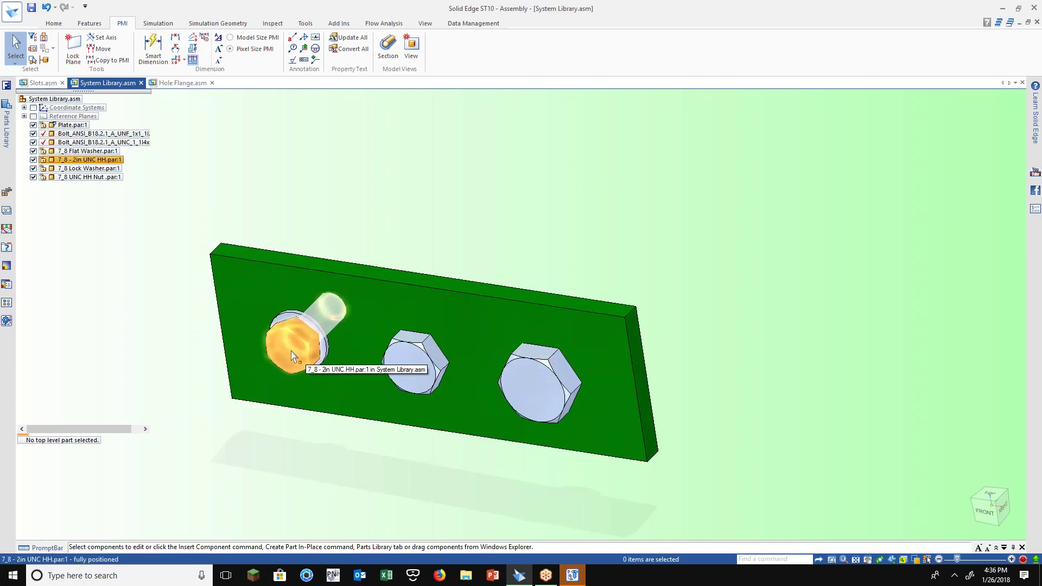
pyautogui.rightClick(292, 356)
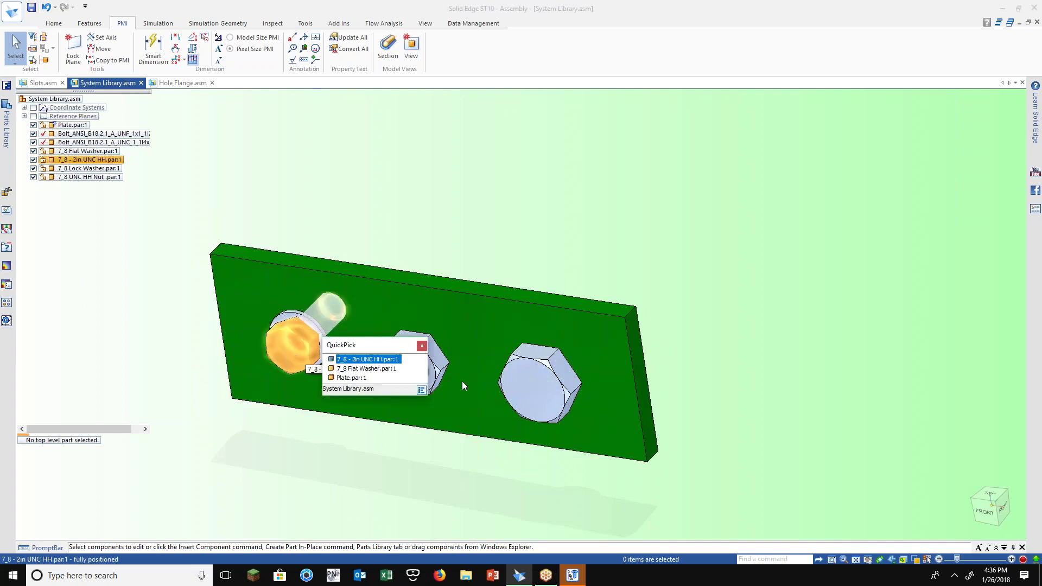
pyautogui.click(350, 378)
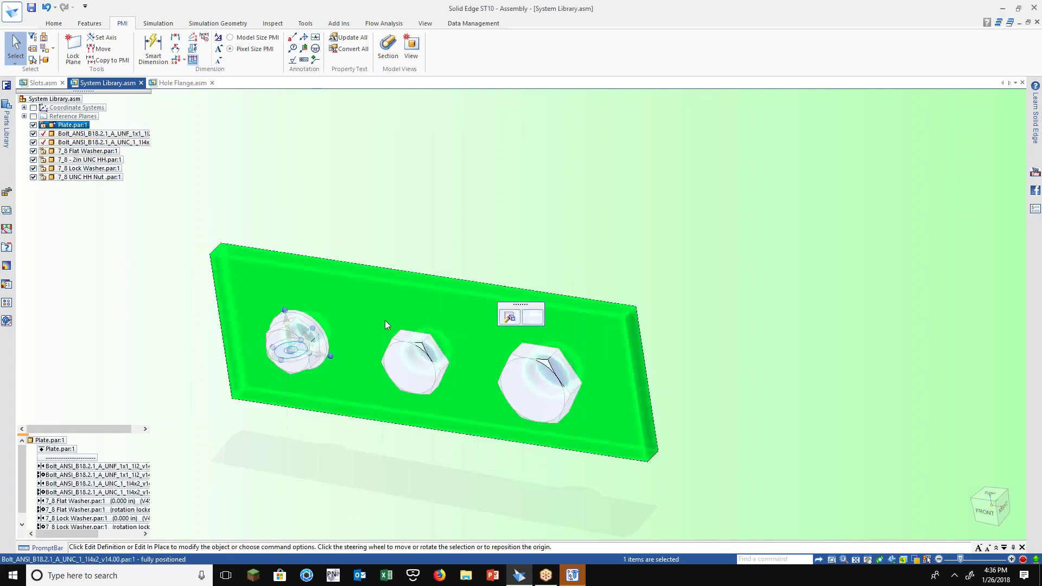
pyautogui.click(385, 325)
pyautogui.hotkey('ctrl', 'f')
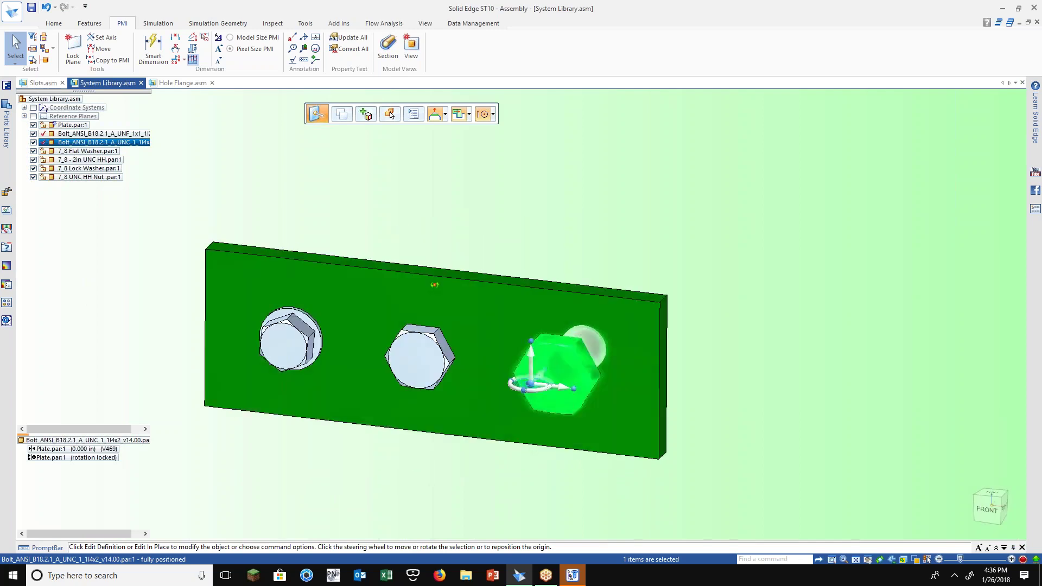
pyautogui.press('Escape')
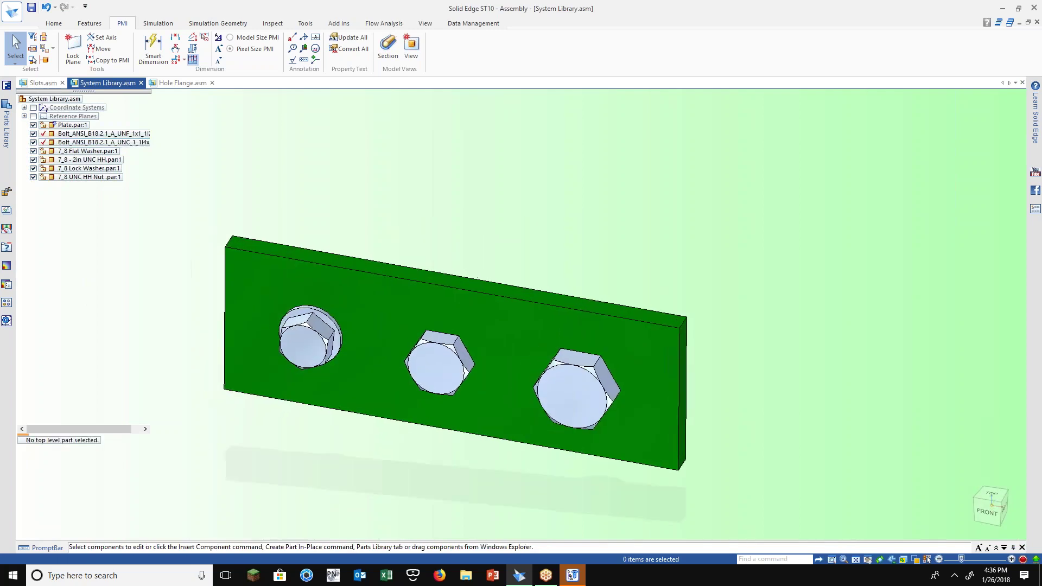
# Hide the plate and the two ANSI bolts so only the 7/8-inch fastener stack shows, and save the assembly
pyautogui.moveTo(479, 256); pyautogui.dragTo(441, 228, button='middle')
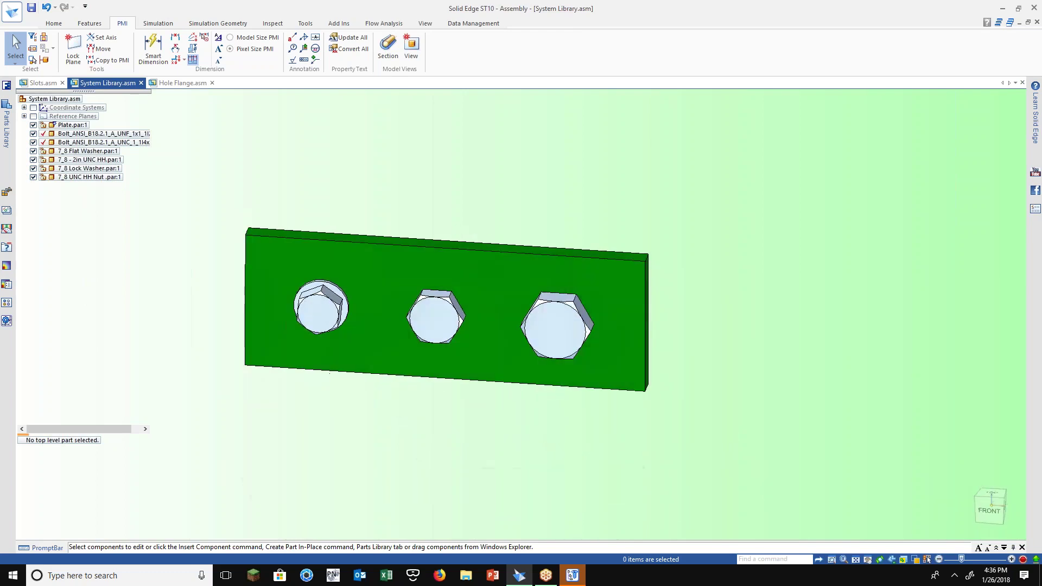
pyautogui.click(90, 126)
pyautogui.click(33, 125)
pyautogui.moveTo(394, 205); pyautogui.dragTo(400, 201)
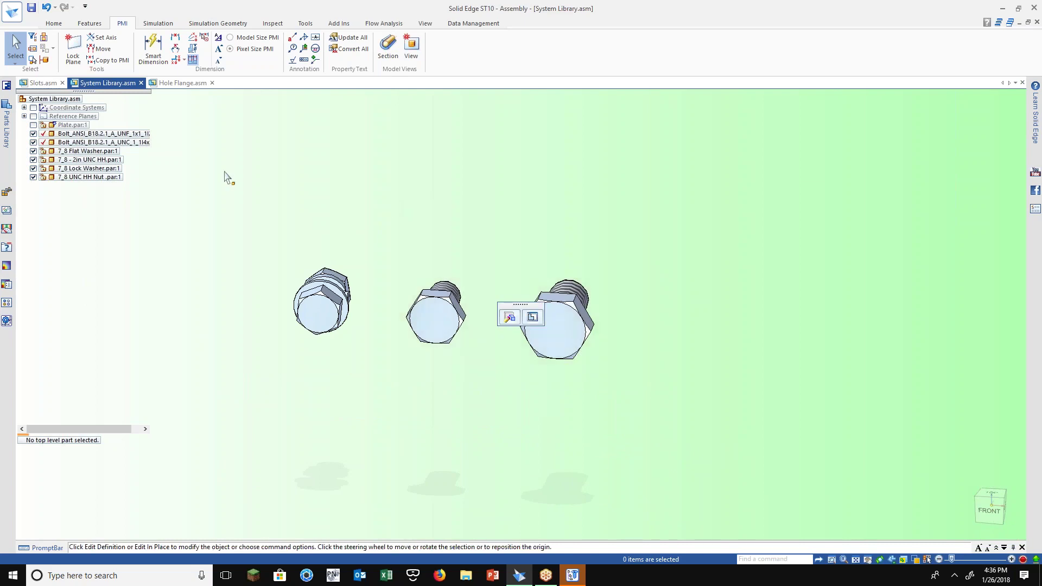
pyautogui.rightClick(572, 228)
pyautogui.click(594, 243)
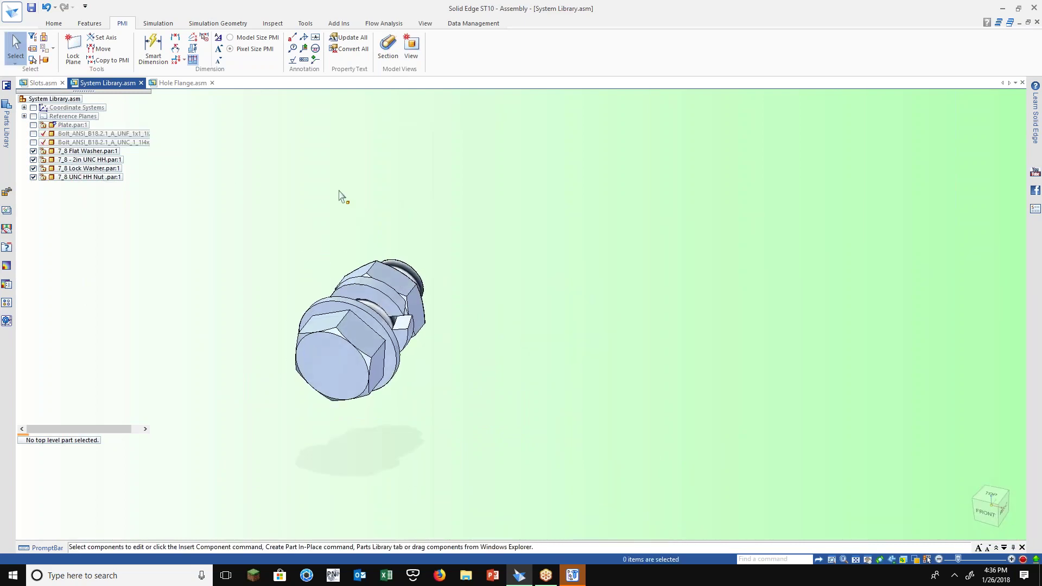
pyautogui.click(50, 24)
pyautogui.click(29, 9)
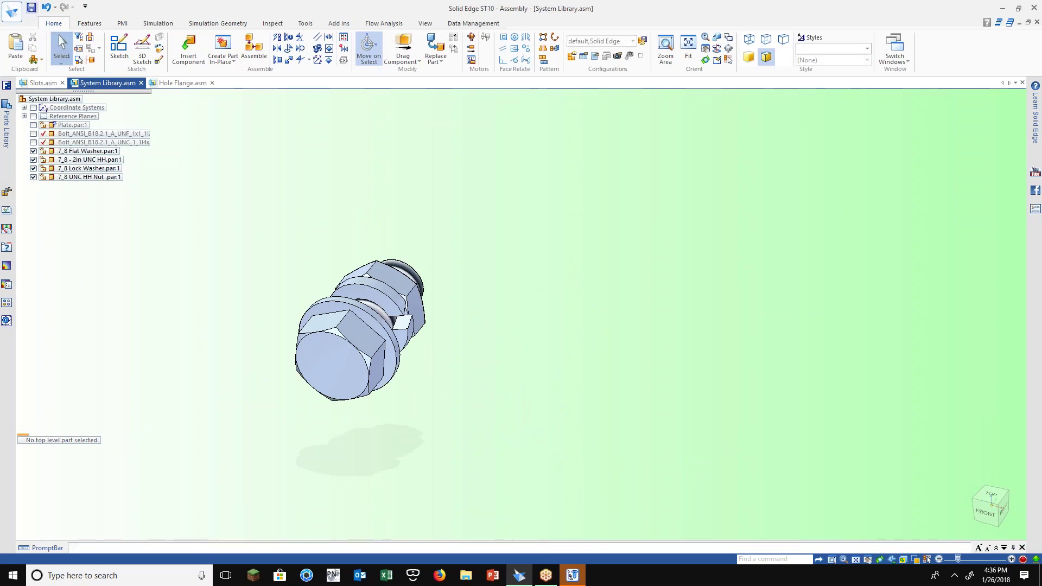
# Start a Systems Library capture and select the 7_8 flat washer, lock washer, 2in UNC bolt and UNC nut as its components
pyautogui.click(222, 60)
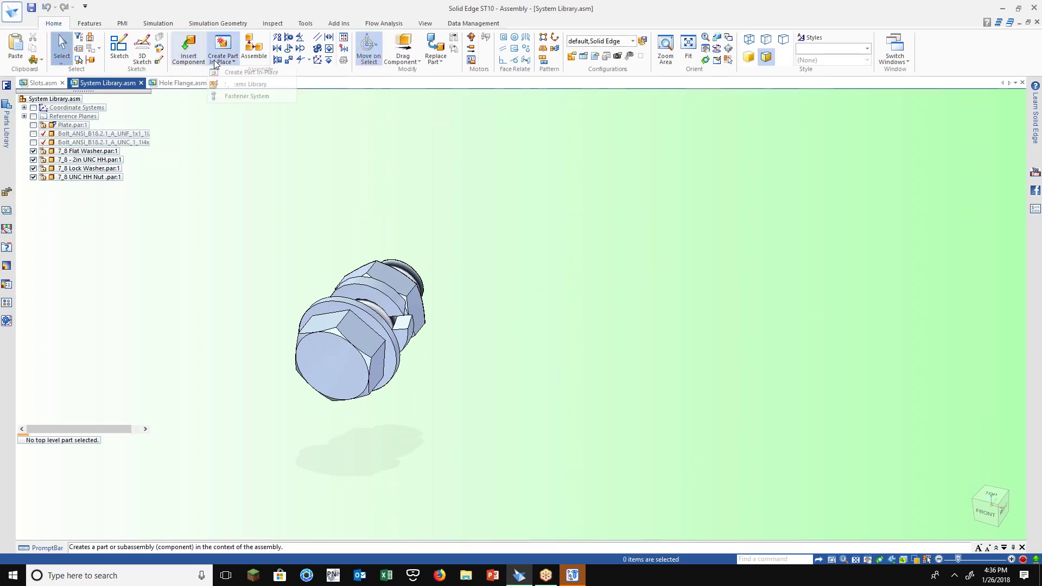
pyautogui.click(235, 88)
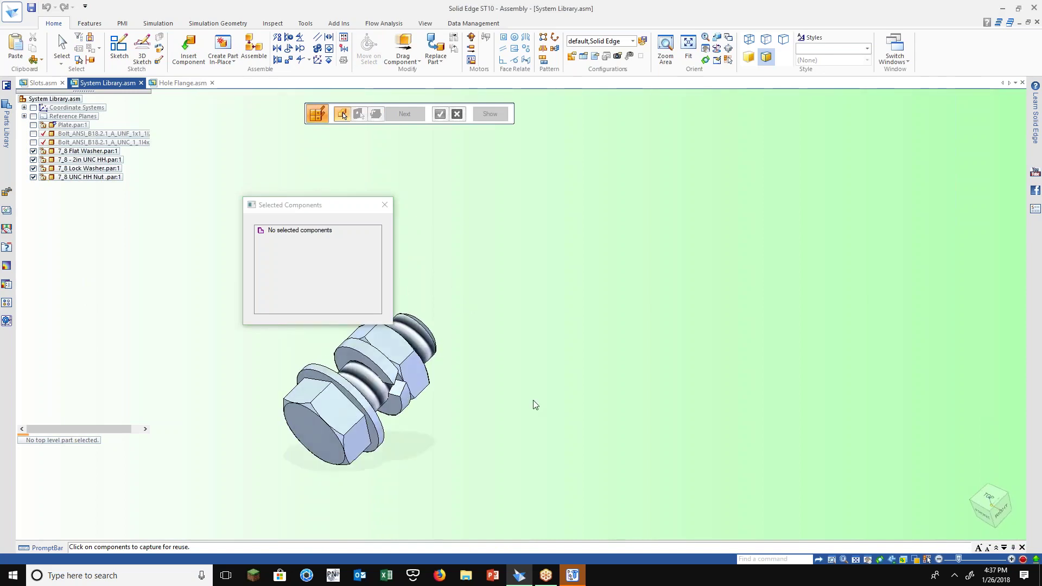
pyautogui.scroll(2, 443, 396)
pyautogui.click(336, 458)
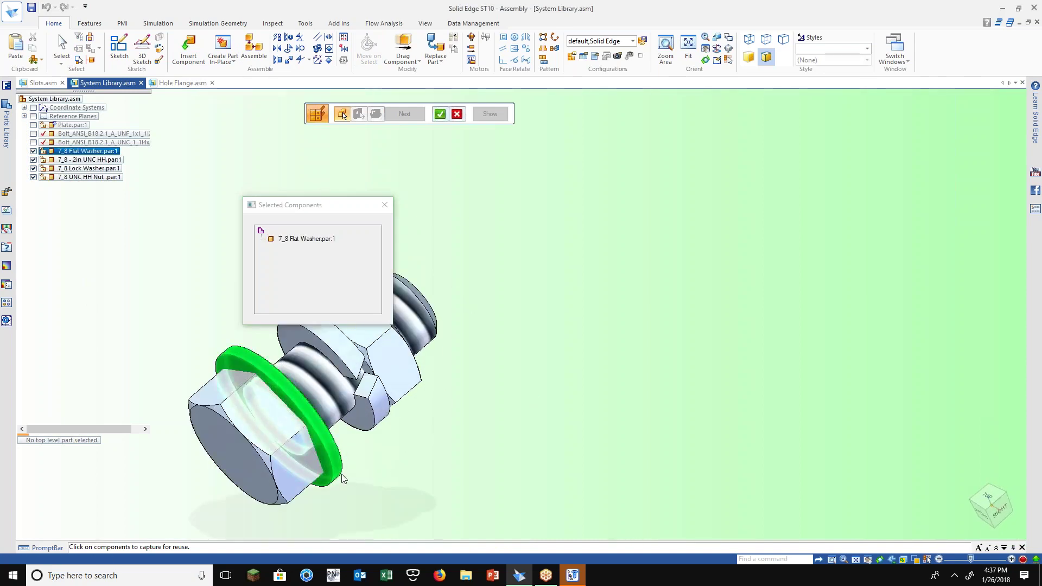
pyautogui.click(374, 425)
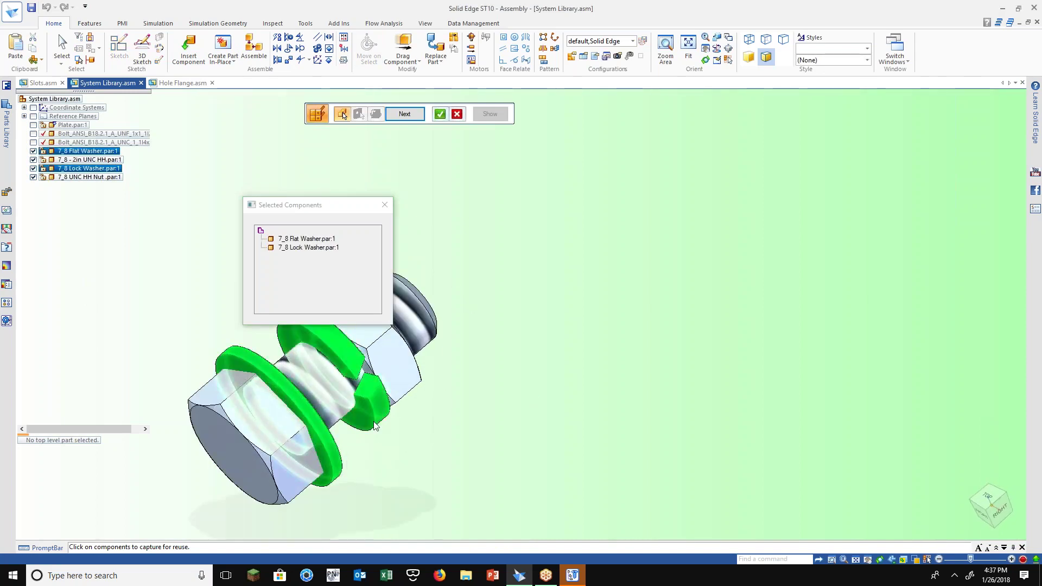
pyautogui.click(293, 469)
pyautogui.click(413, 392)
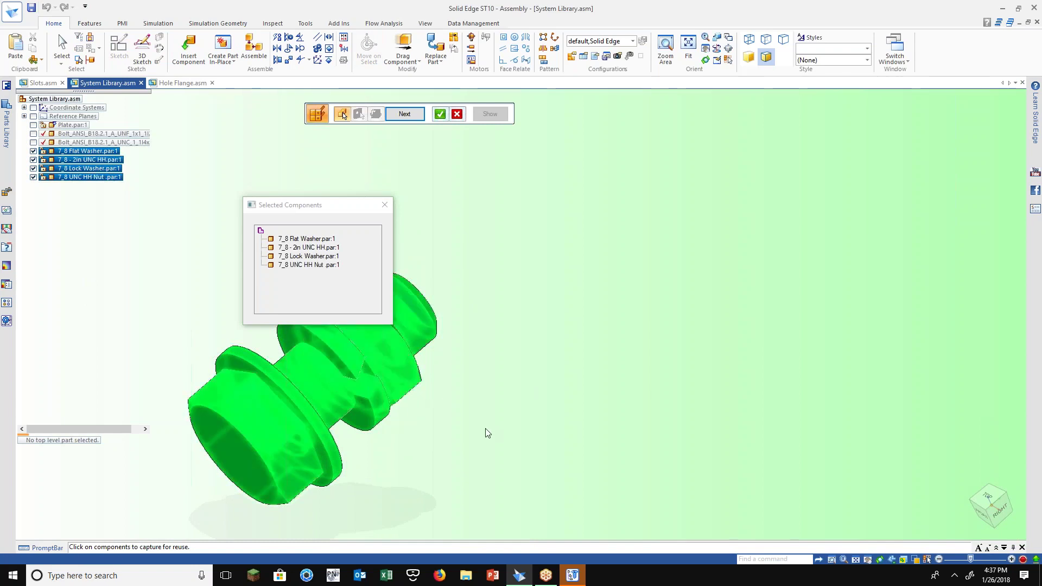
pyautogui.click(440, 114)
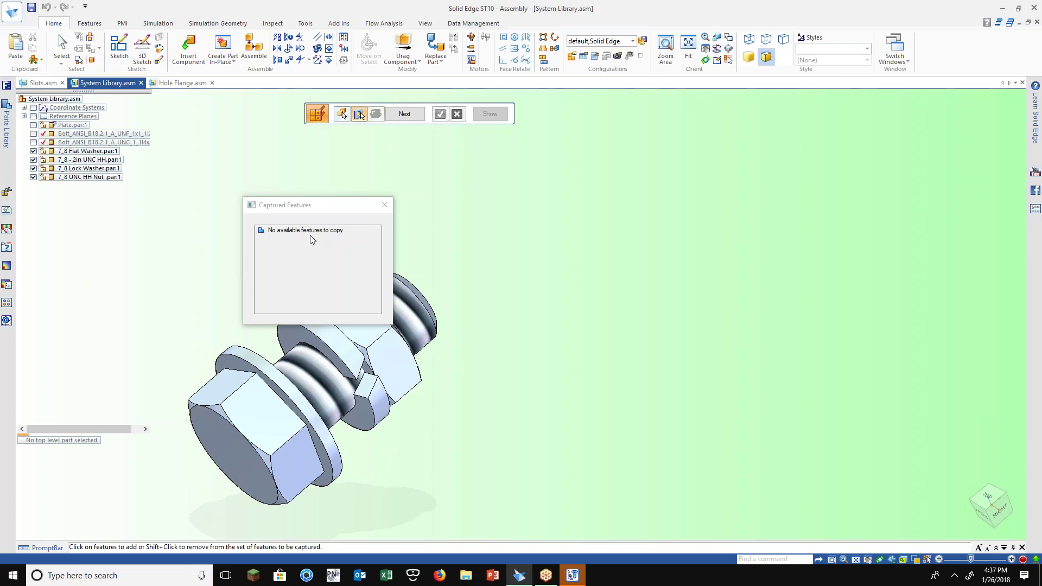
# Continue past feature capture, review the plate relationships of the flat washer and lock washer, and accept the captured relationships
pyautogui.moveTo(317, 205); pyautogui.dragTo(200, 122)
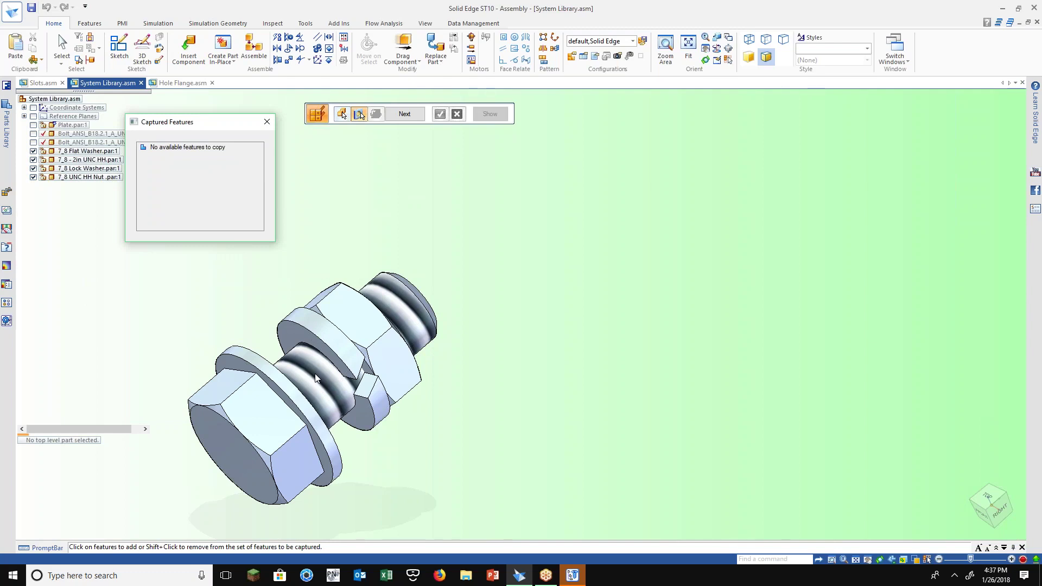
pyautogui.click(405, 115)
pyautogui.moveTo(394, 11); pyautogui.dragTo(161, 92)
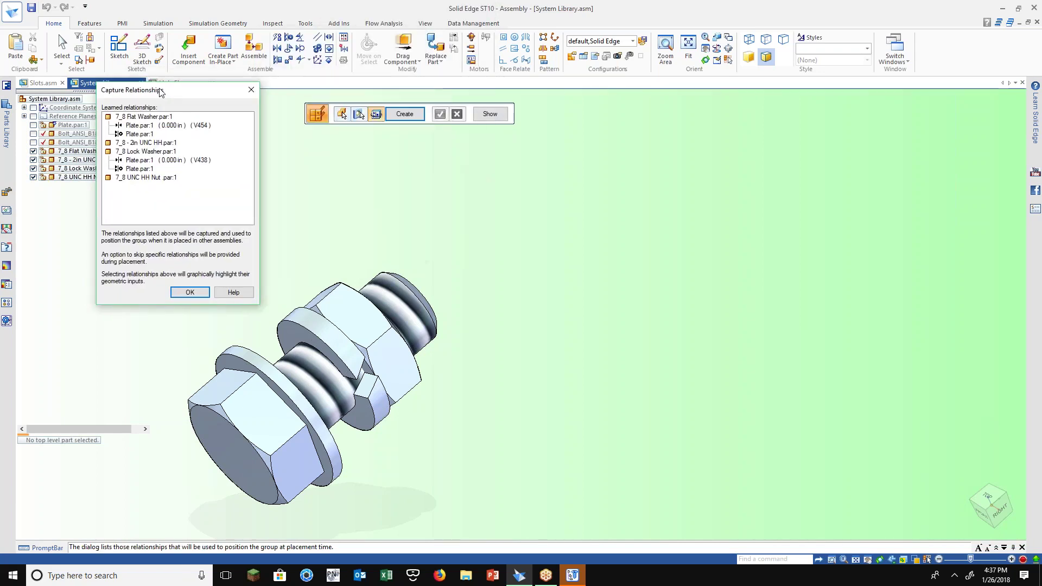
pyautogui.click(141, 128)
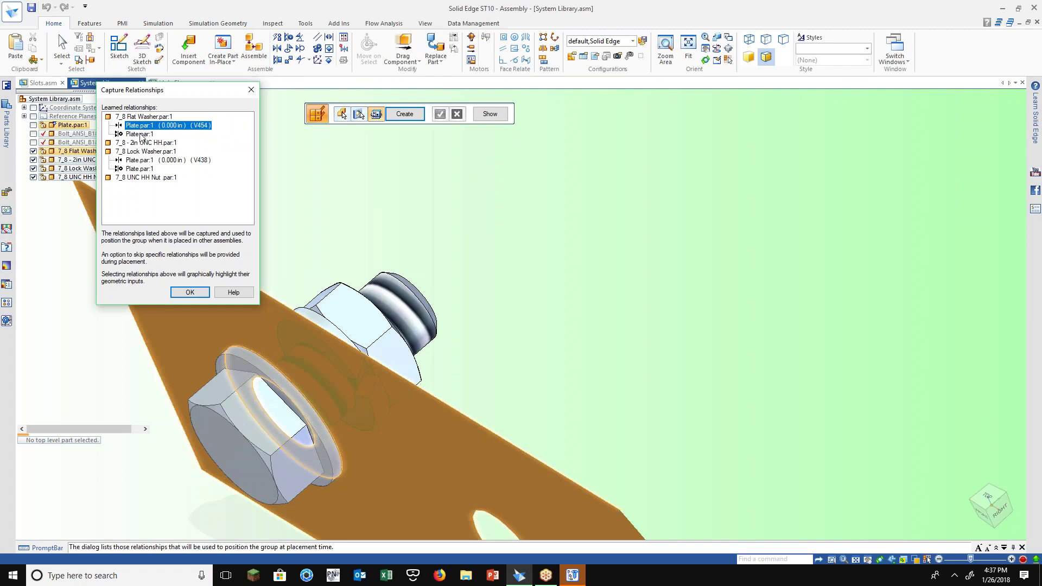
pyautogui.click(138, 134)
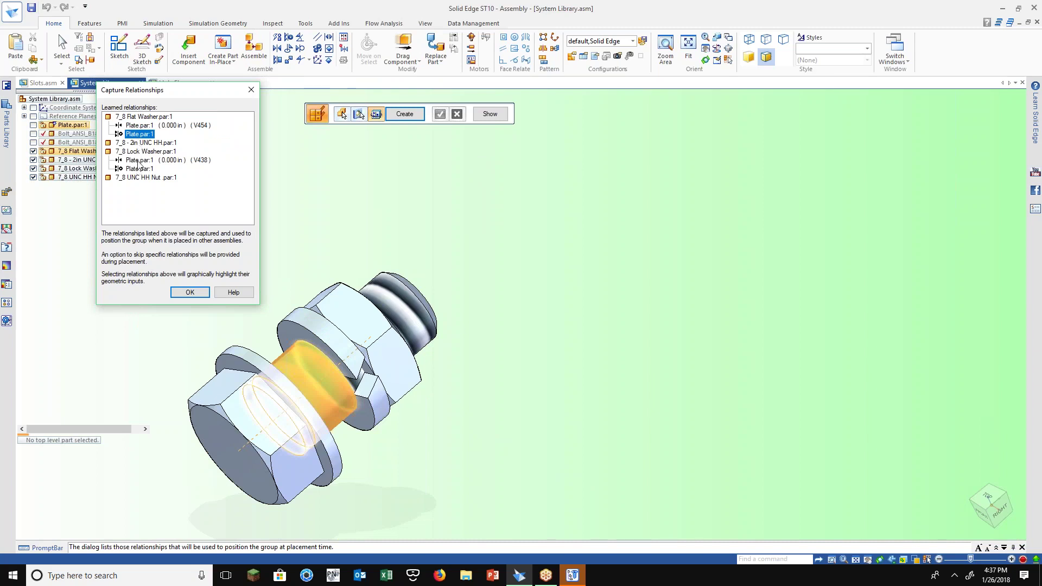
pyautogui.click(140, 160)
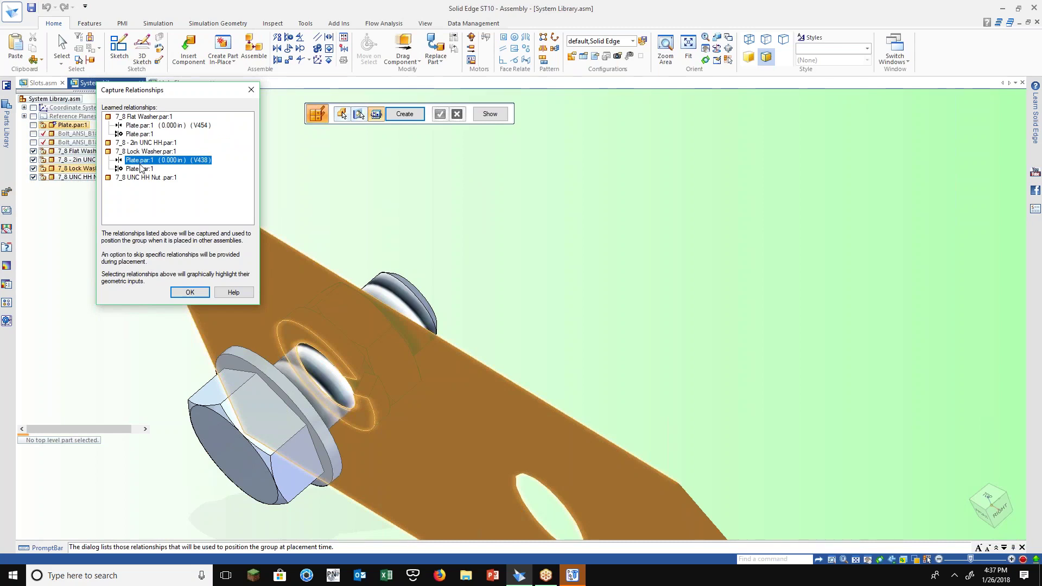
pyautogui.click(139, 169)
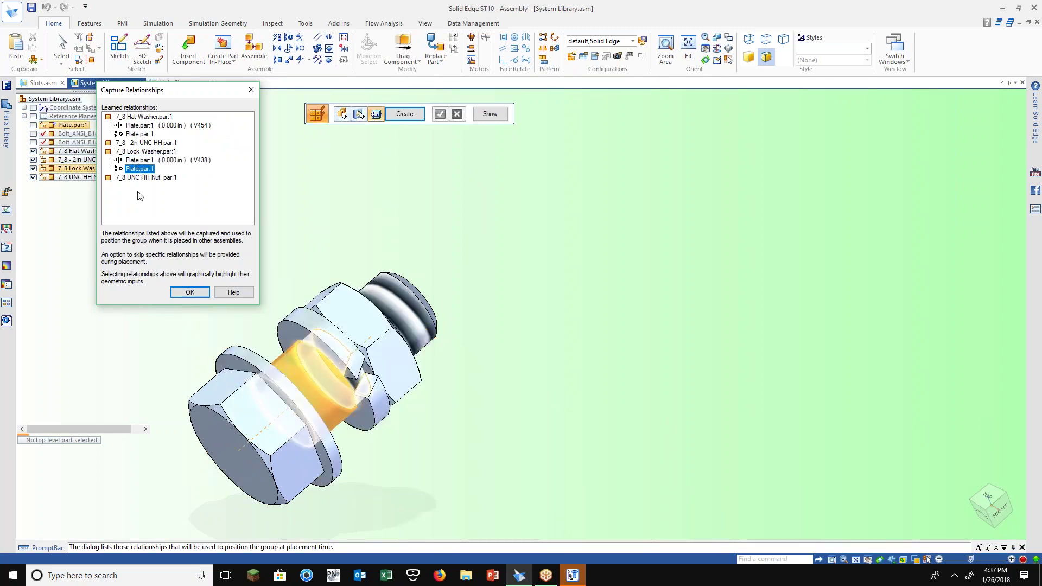
pyautogui.click(190, 292)
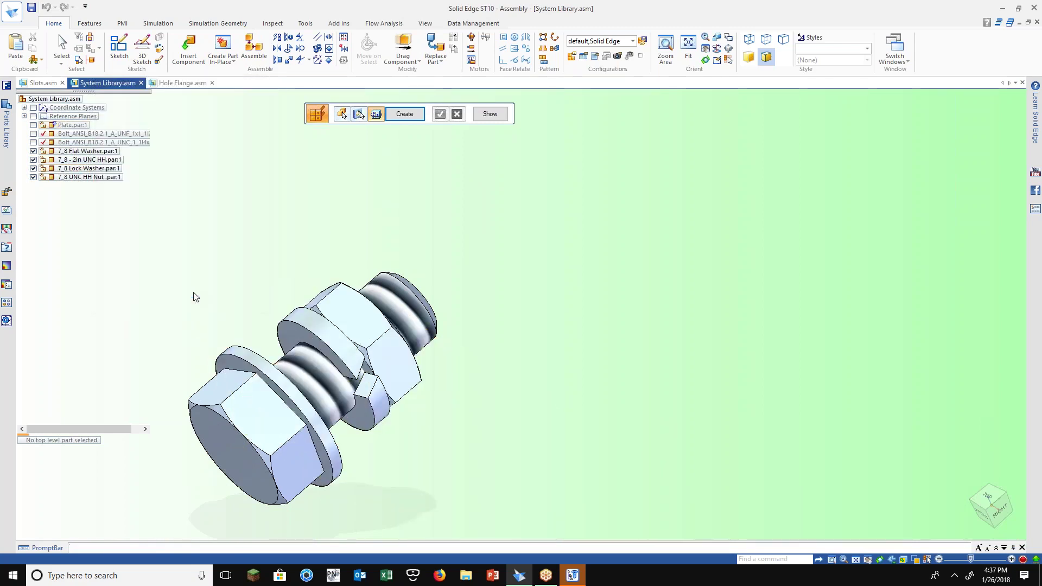
# Name the new systems library document "7_8 unc" and assign it the ansi inch assembly.asm template
pyautogui.click(405, 114)
pyautogui.moveTo(404, 48); pyautogui.dragTo(562, 244)
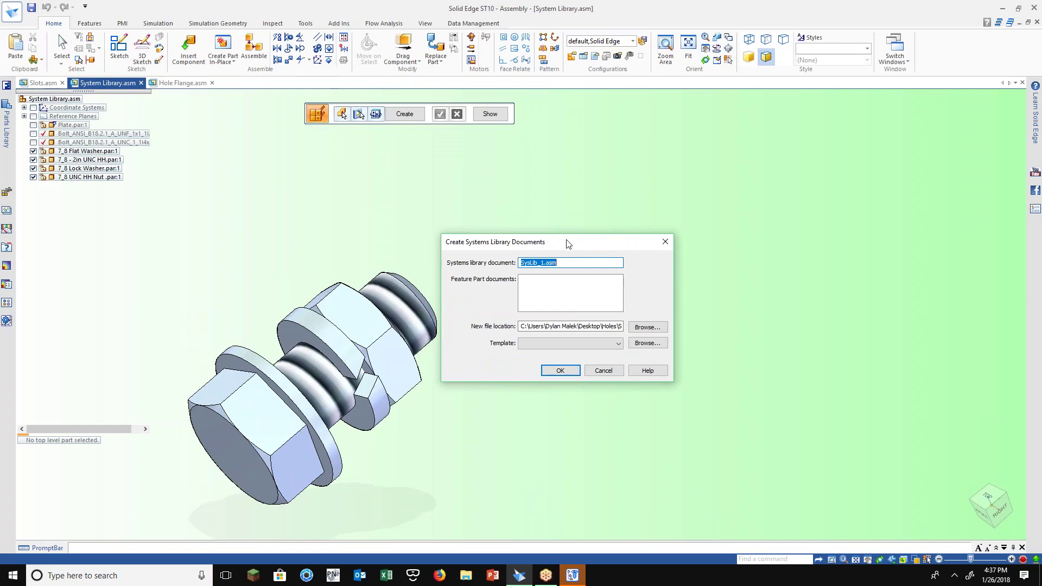
pyautogui.write('7_8')
pyautogui.write('unc')
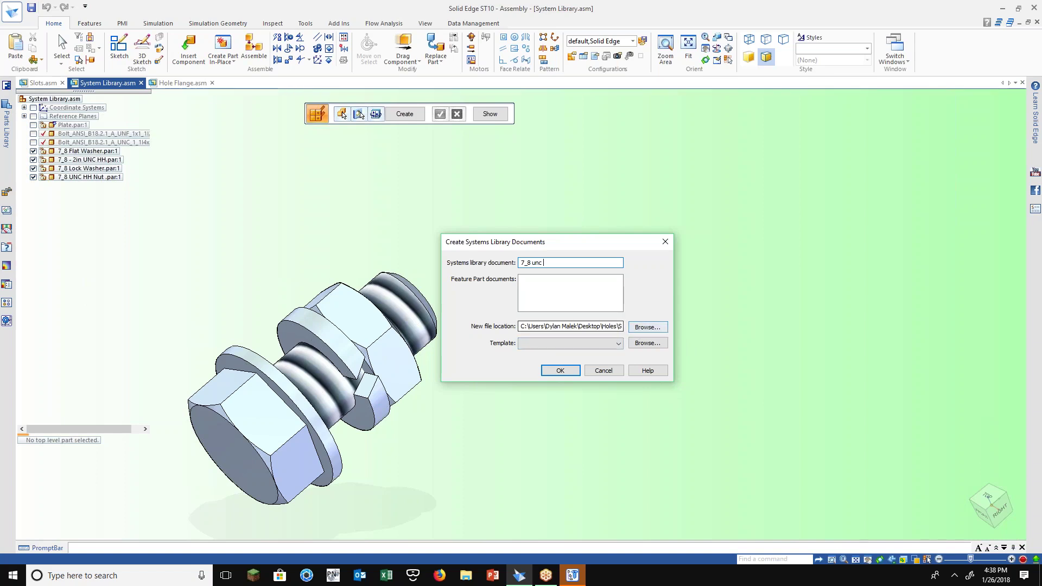
pyautogui.click(623, 347)
pyautogui.click(645, 344)
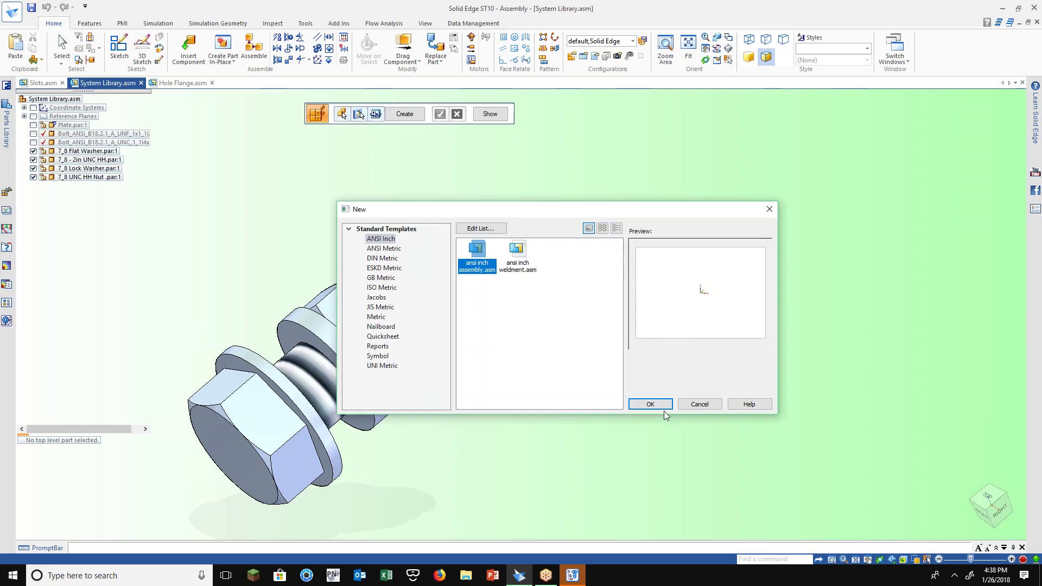
pyautogui.click(658, 403)
# Try to choose the Fastners\System Lib folder as the new file location, and create the library document
pyautogui.moveTo(571, 327); pyautogui.dragTo(665, 333)
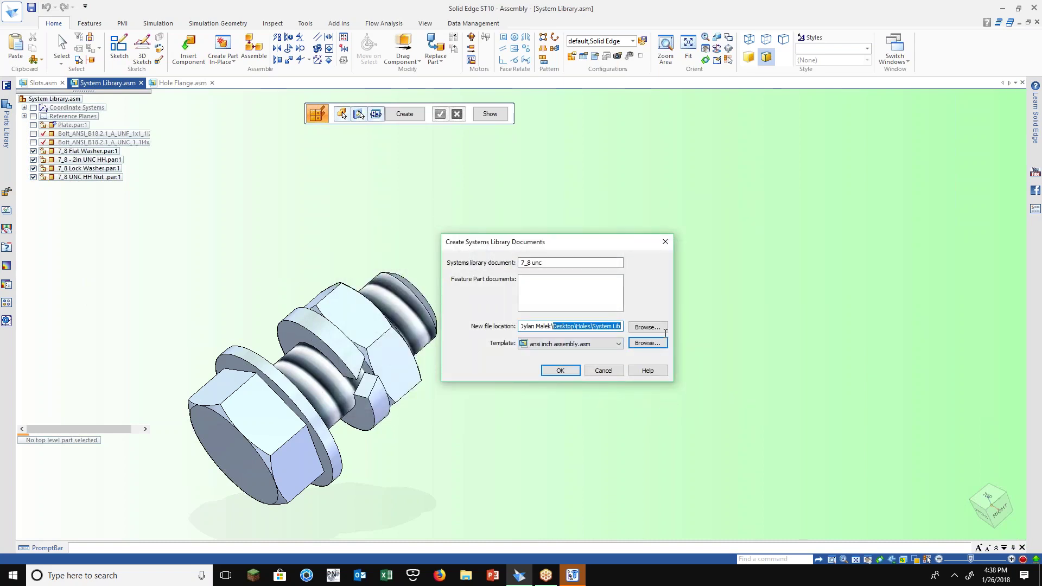
pyautogui.click(651, 327)
pyautogui.moveTo(348, 150); pyautogui.dragTo(277, 132)
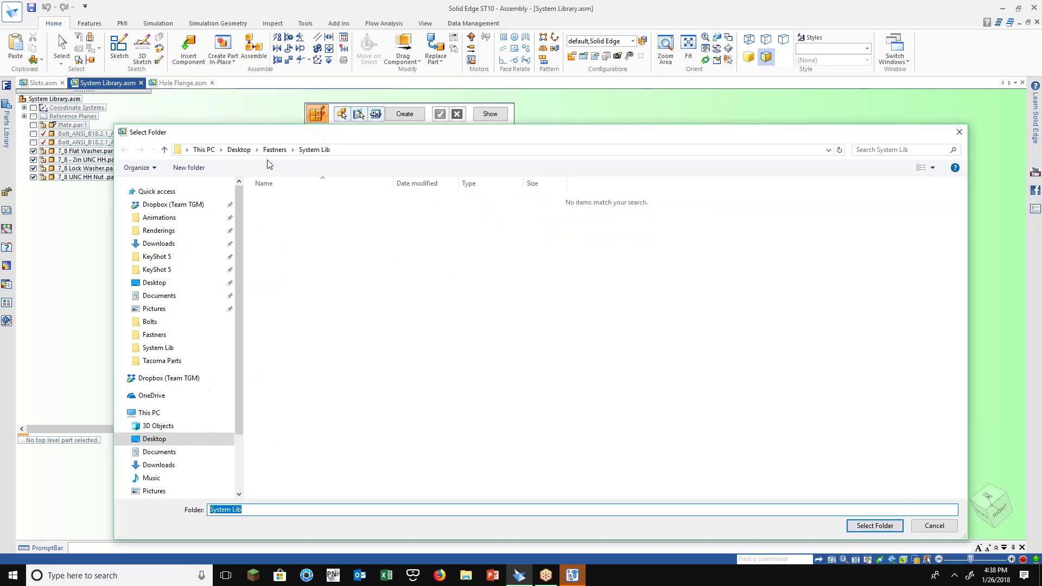
pyautogui.click(854, 525)
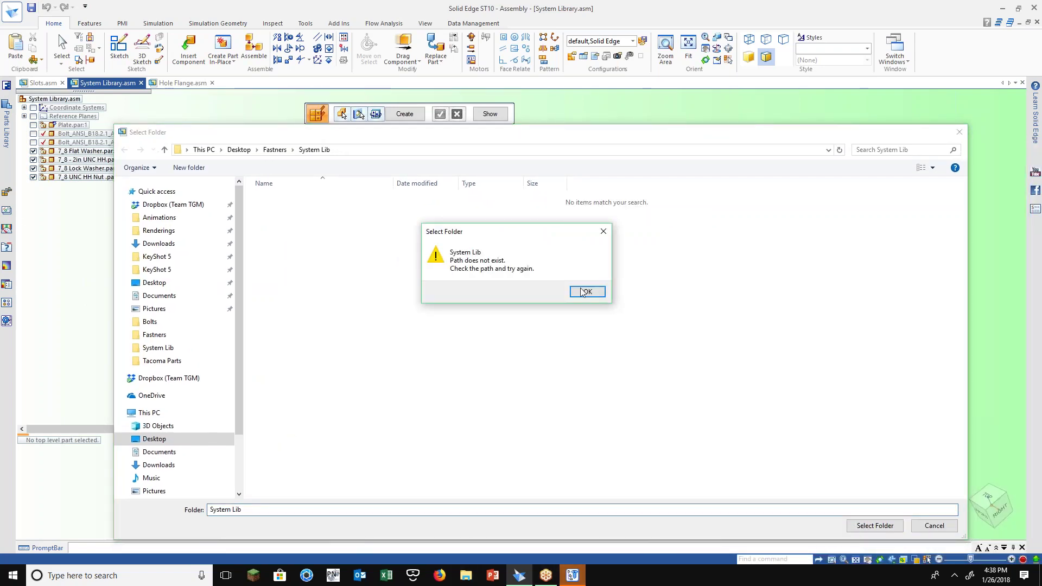
pyautogui.click(584, 292)
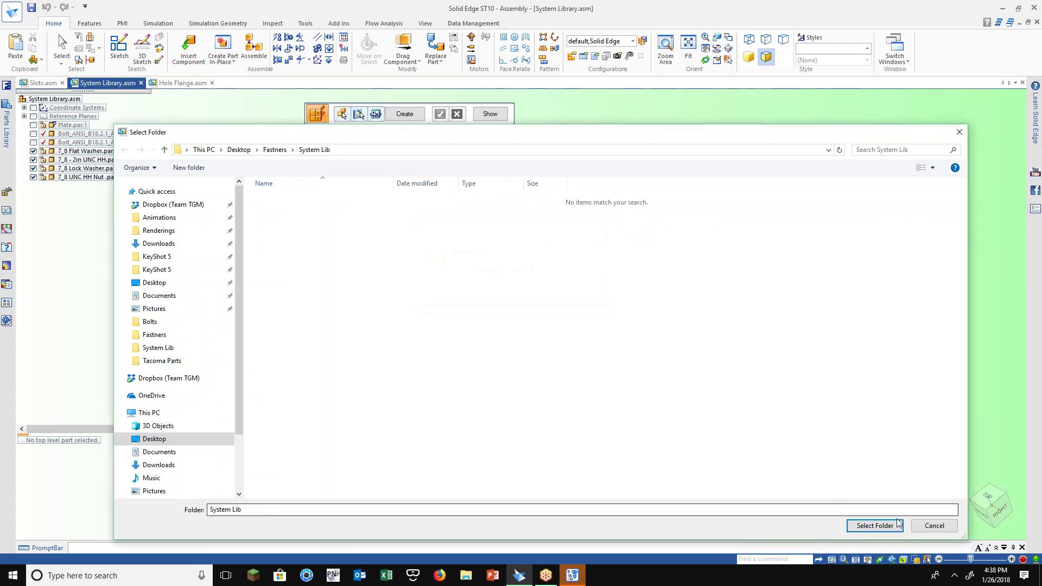
pyautogui.click(932, 525)
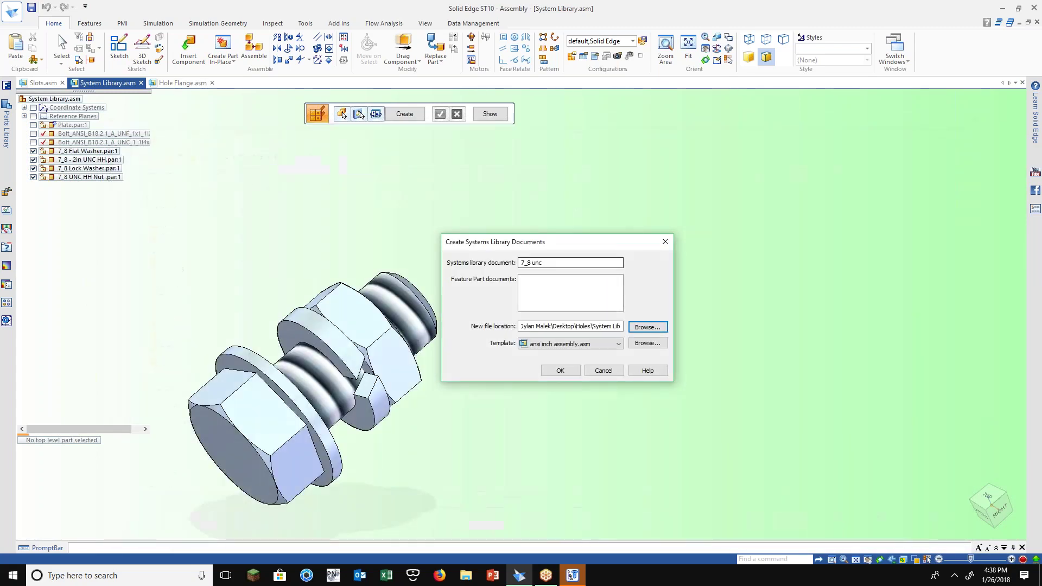
pyautogui.click(559, 370)
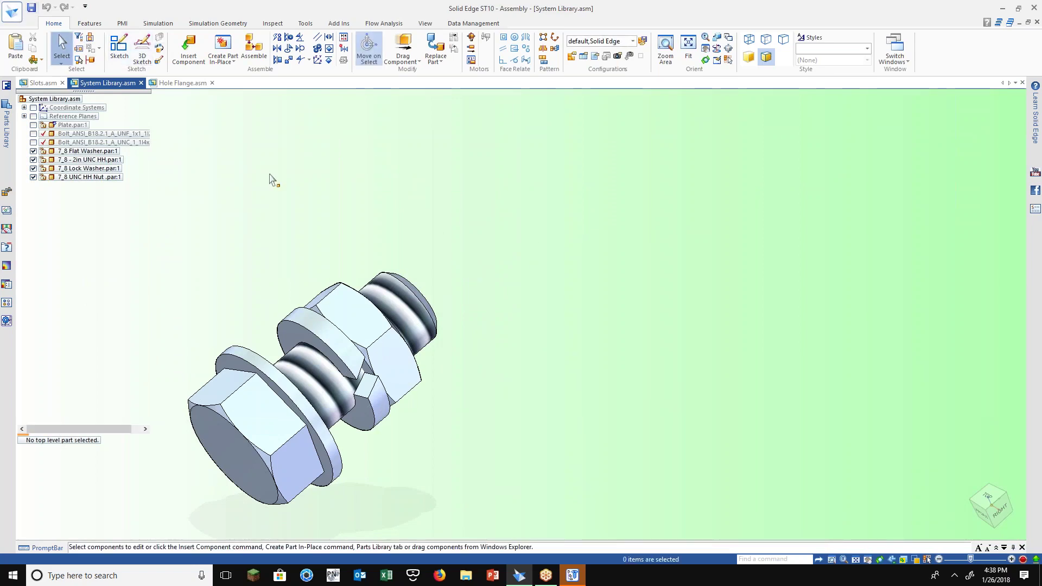
# Switch to the Slots.asm assembly and hide its PMI
pyautogui.hotkey('ctrl', 'm')
pyautogui.press('capslock')
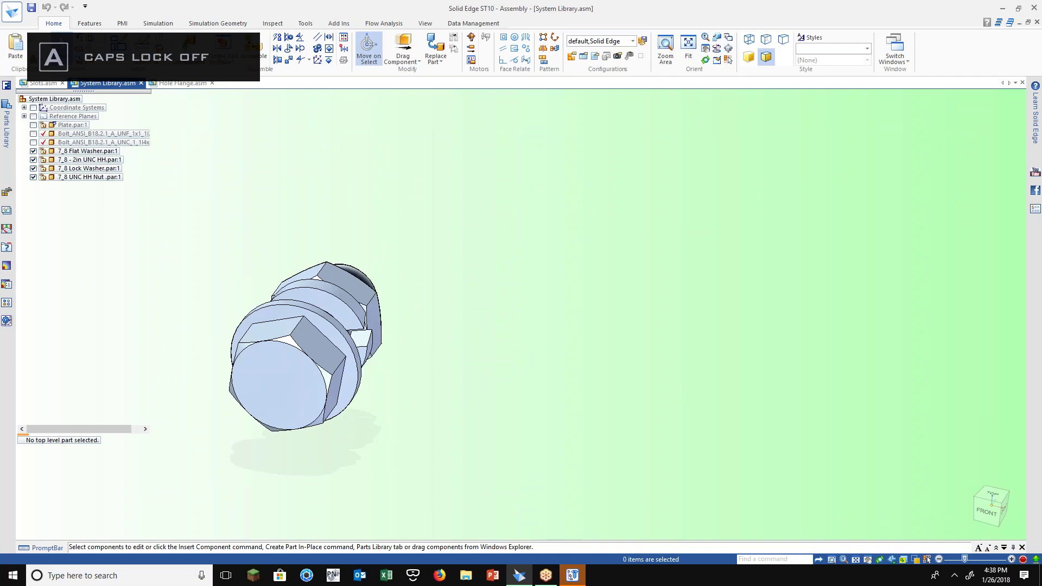
pyautogui.click(43, 83)
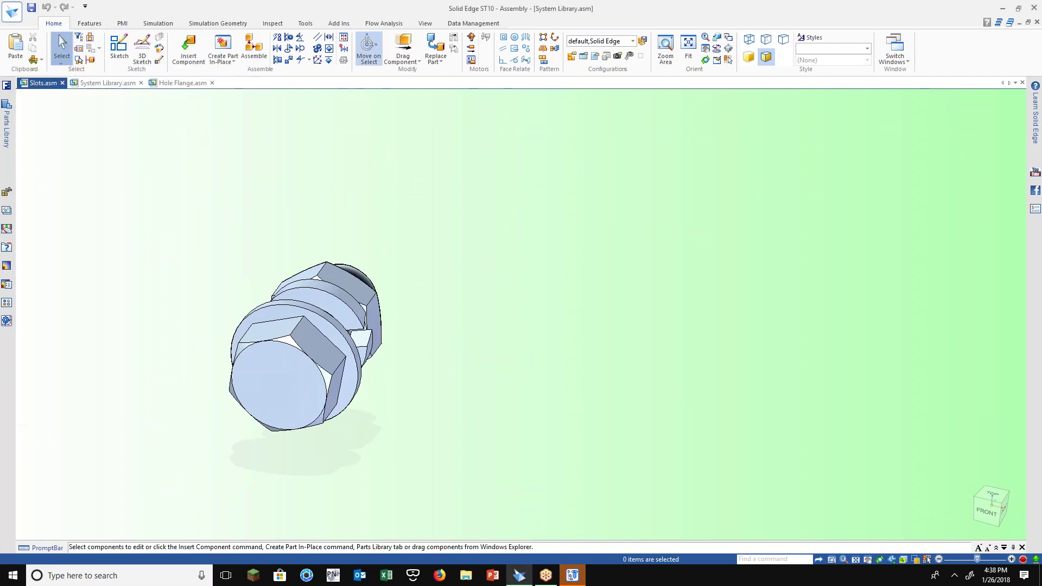
pyautogui.scroll(-2, 241, 213)
pyautogui.press('capslock')
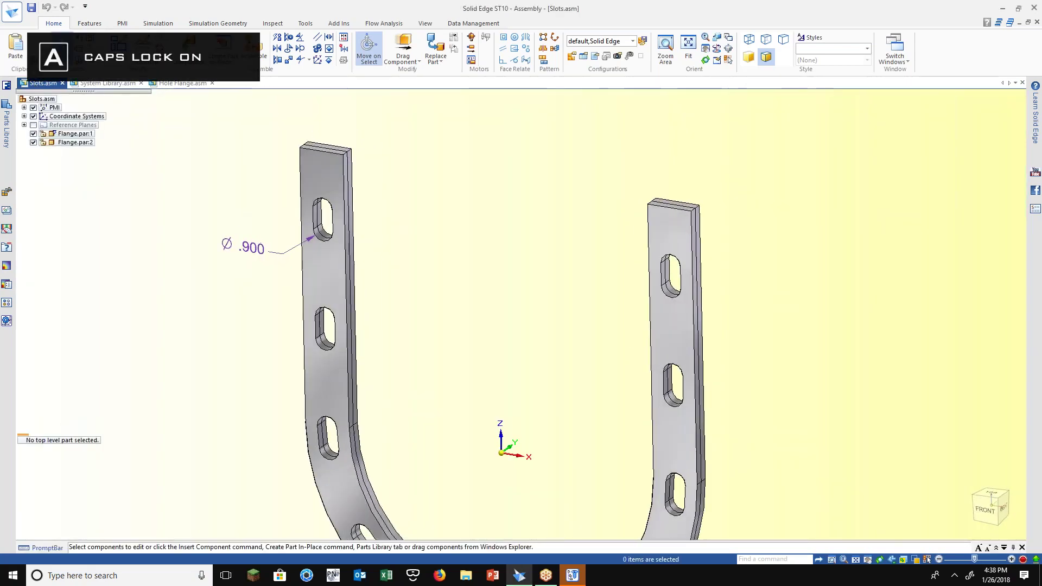
pyautogui.click(33, 107)
# Browse the Parts Library to the System Lib folder under Fastners and preview System Library.asm
pyautogui.click(5, 137)
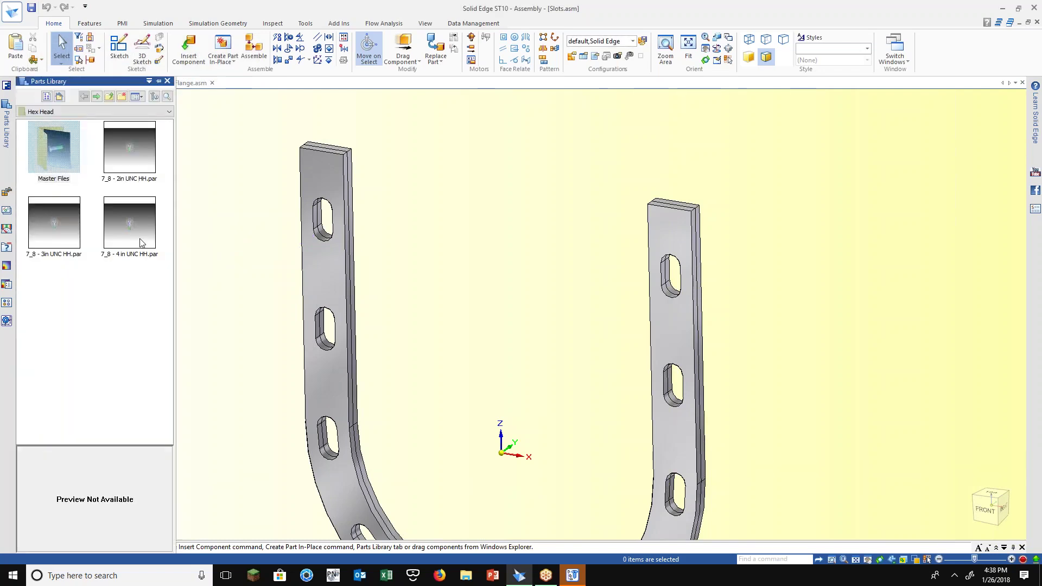
pyautogui.click(105, 111)
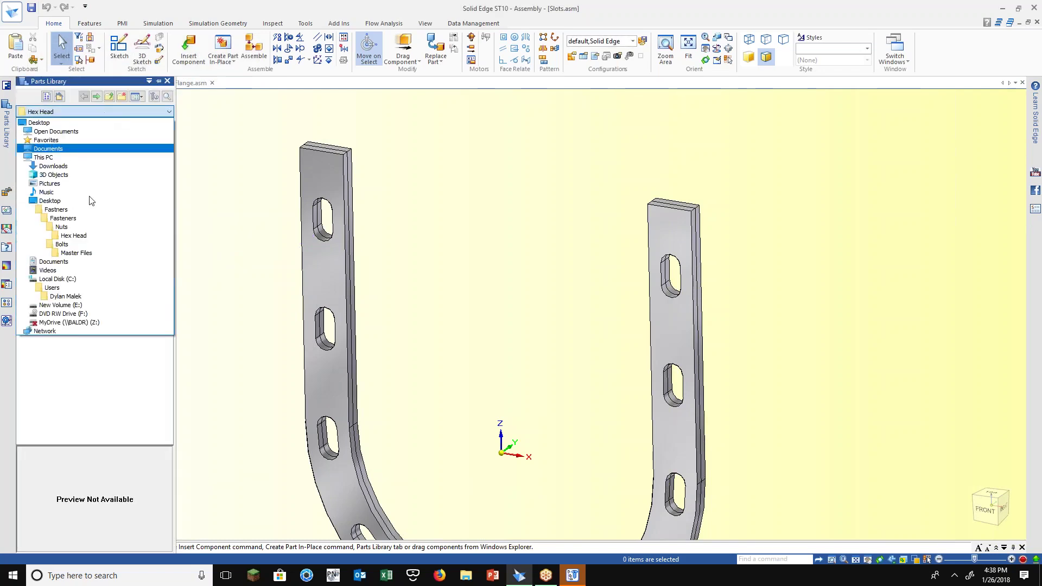
pyautogui.click(49, 217)
pyautogui.click(109, 96)
pyautogui.doubleClick(133, 144)
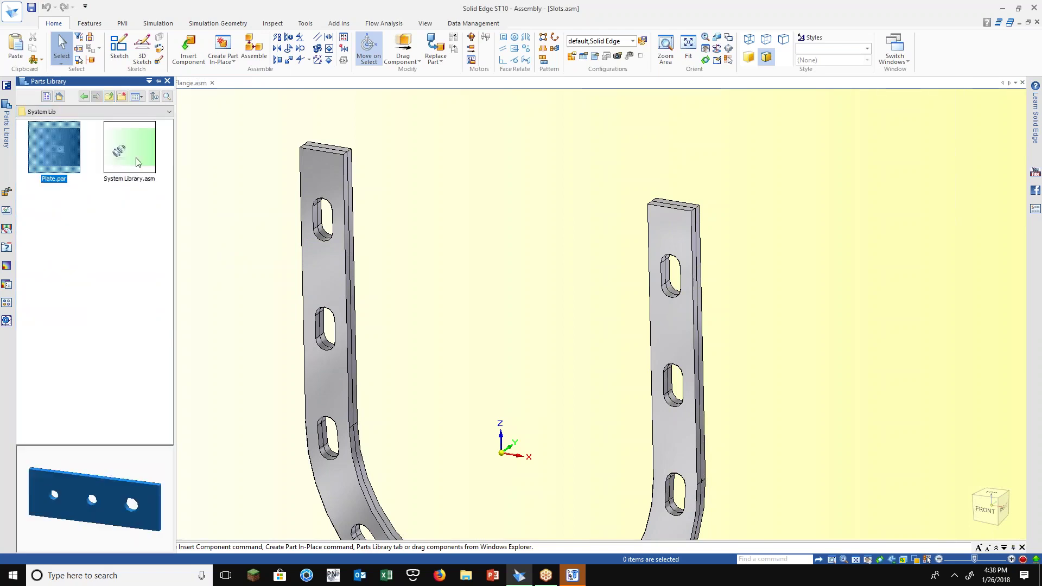
pyautogui.click(137, 161)
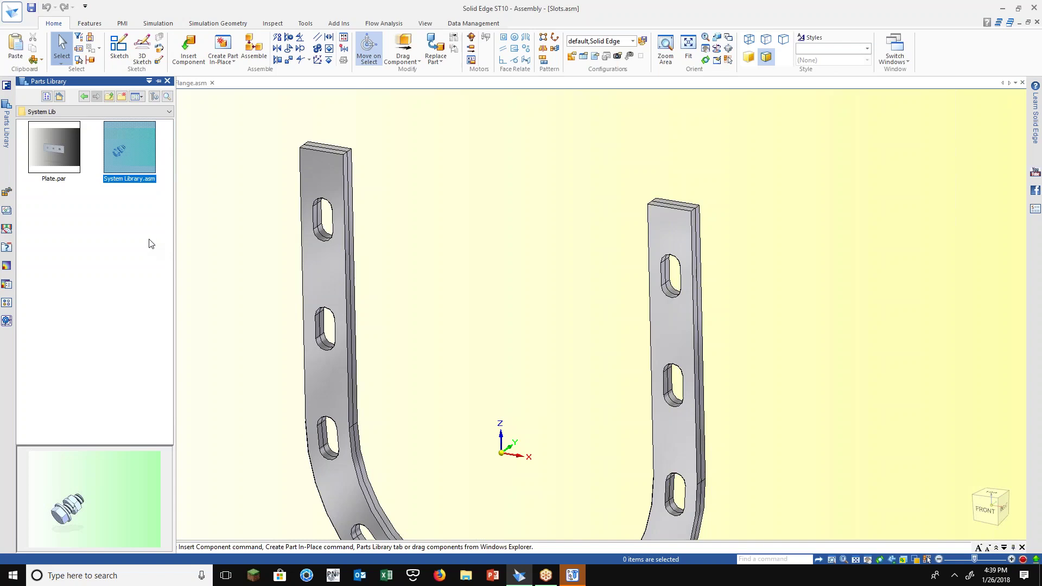
# Try placing System Library.asm in the Slots assembly, and delete the placed subassembly
pyautogui.moveTo(124, 157); pyautogui.dragTo(243, 257)
pyautogui.press('Escape')
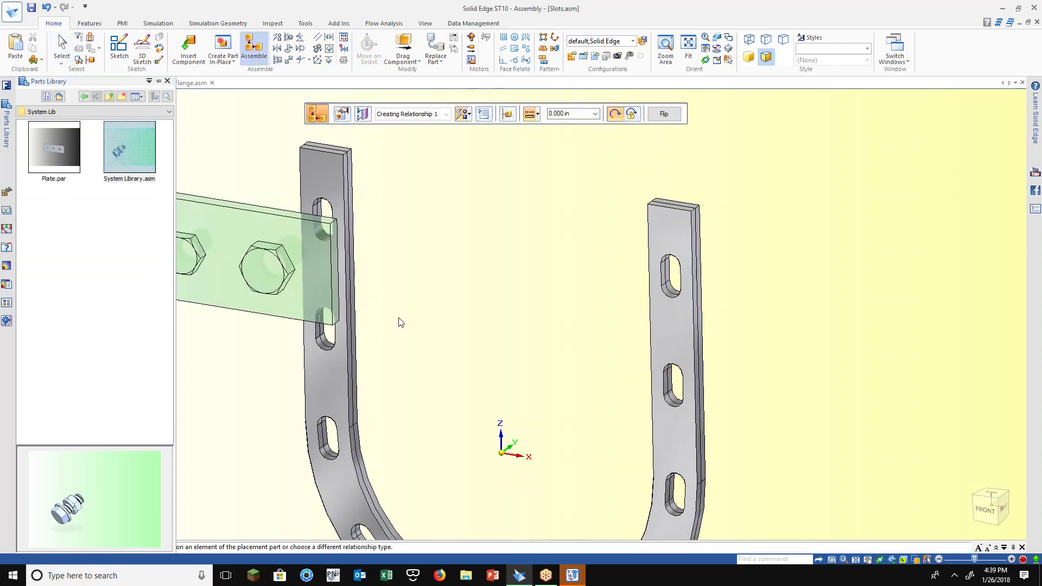
pyautogui.rightClick(175, 250)
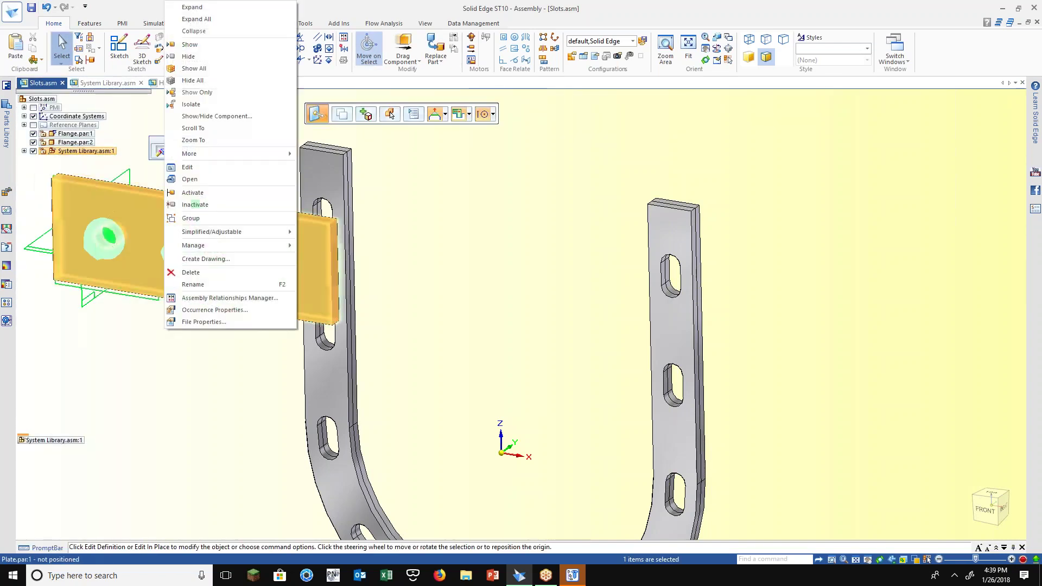
pyautogui.click(196, 273)
# Switch to the System Library.asm assembly containing the fastener stack
pyautogui.click(107, 83)
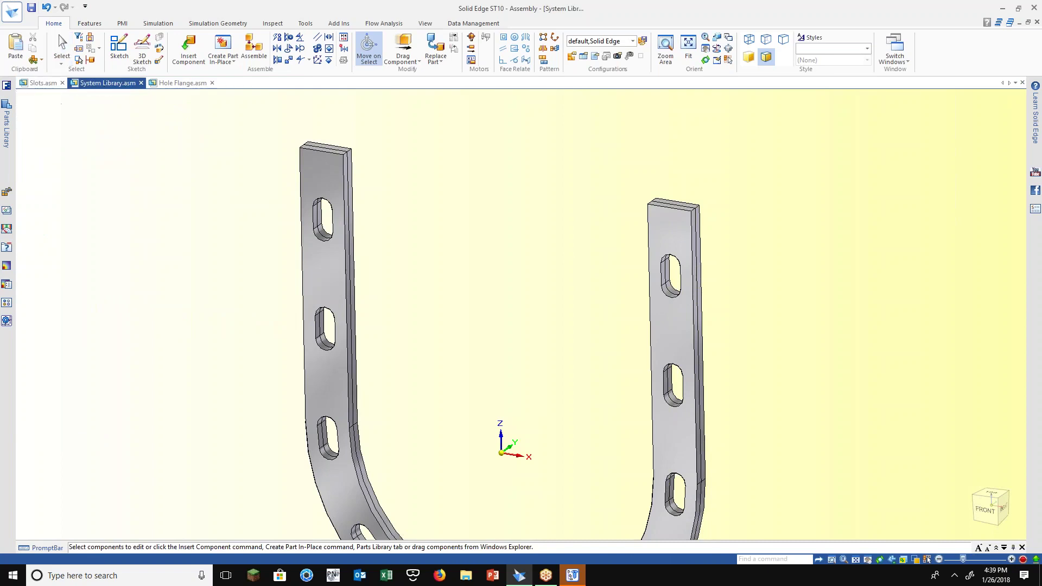
pyautogui.moveTo(351, 239); pyautogui.dragTo(423, 201, button='middle')
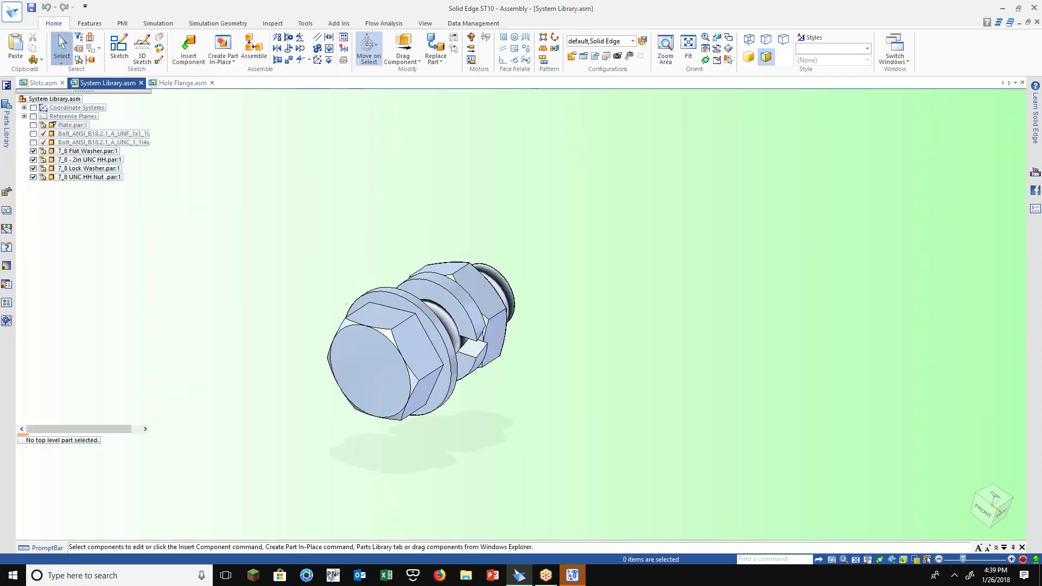
# Capture the 7_8 flat washer, 2in UNC bolt, lock washer and UNC nut with their learned relationships for a systems library
pyautogui.click(232, 62)
pyautogui.click(245, 85)
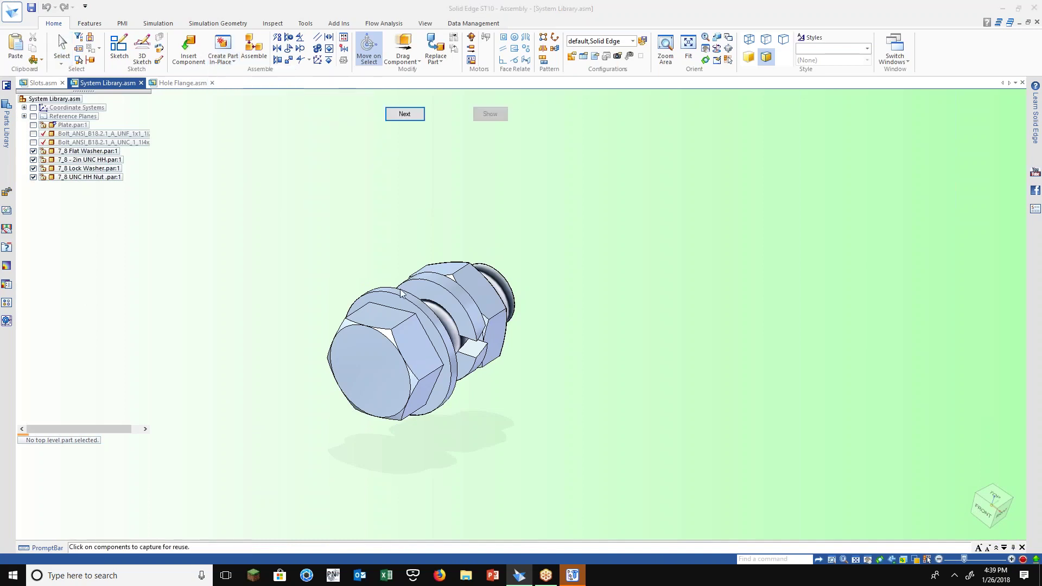
pyautogui.moveTo(422, 414); pyautogui.dragTo(343, 115, button='middle')
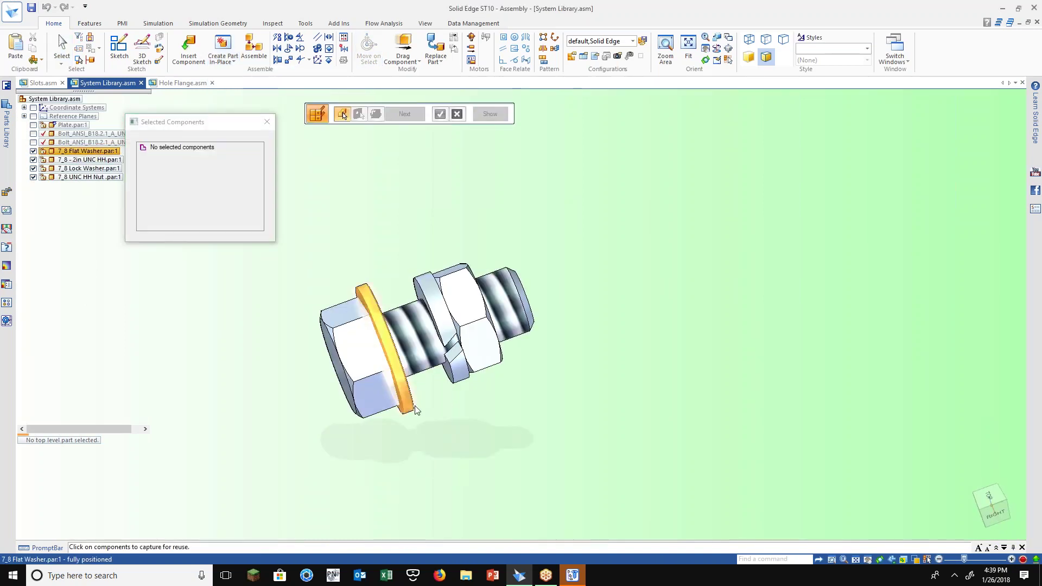
pyautogui.click(406, 395)
pyautogui.click(459, 364)
pyautogui.click(413, 331)
pyautogui.click(464, 375)
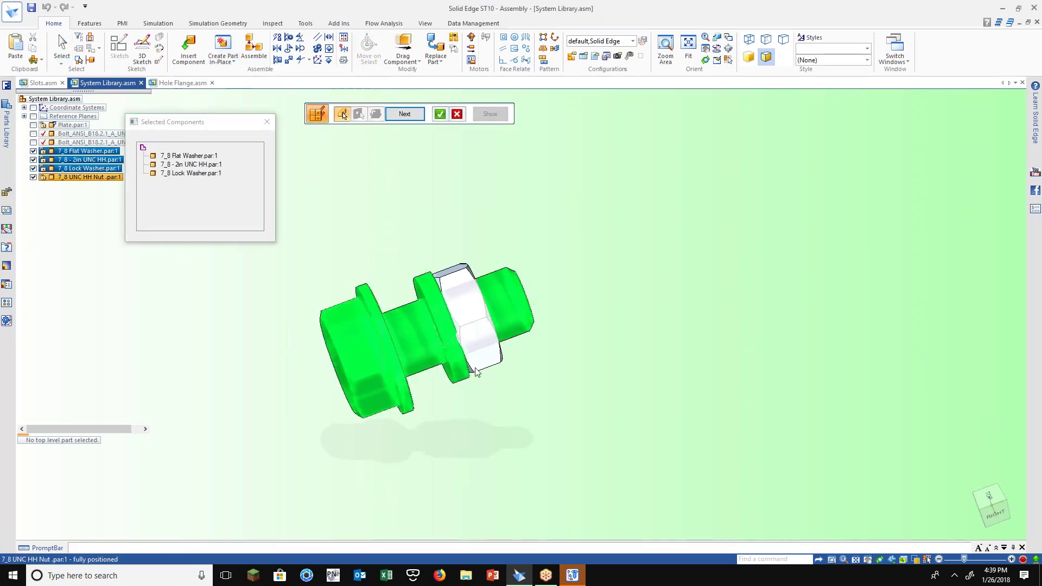
pyautogui.rightClick(512, 403)
pyautogui.click(404, 114)
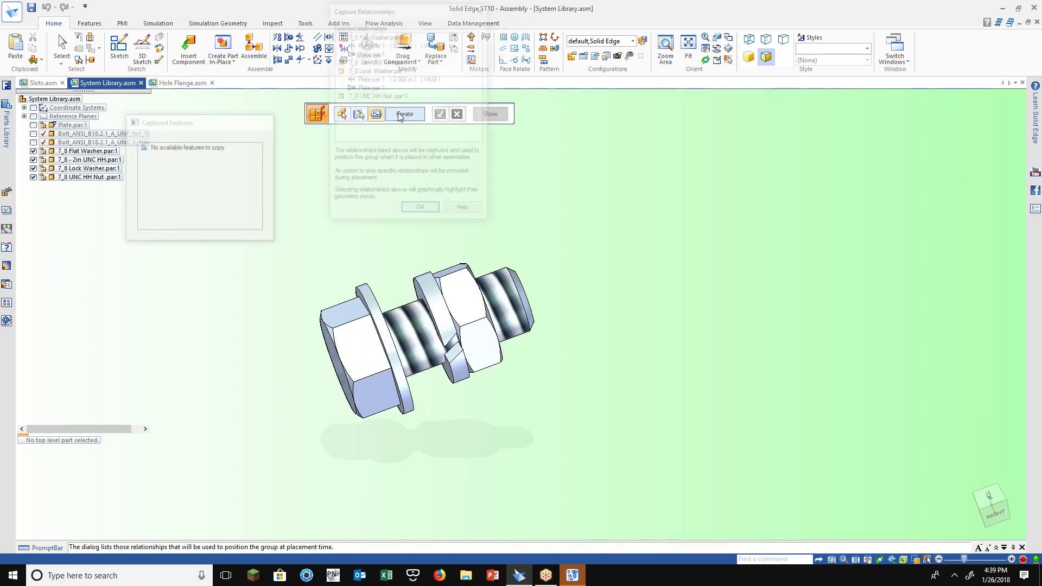
pyautogui.click(421, 211)
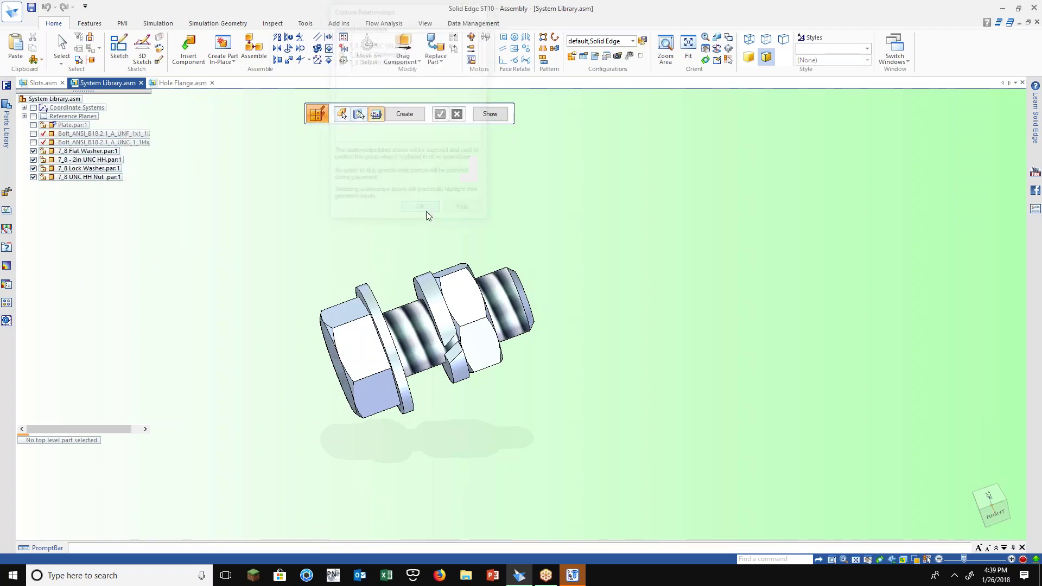
# Try to create the systems library document as 7_8 unc sys lib with the ansi inch assembly.asm template in the default Holes location
pyautogui.click(407, 116)
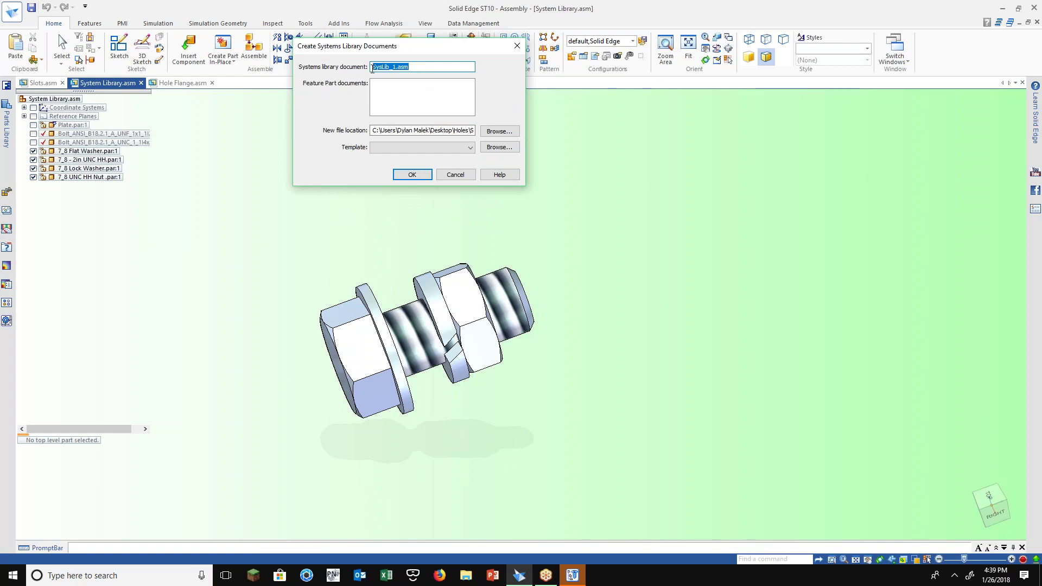
pyautogui.write('7_8 unc sys')
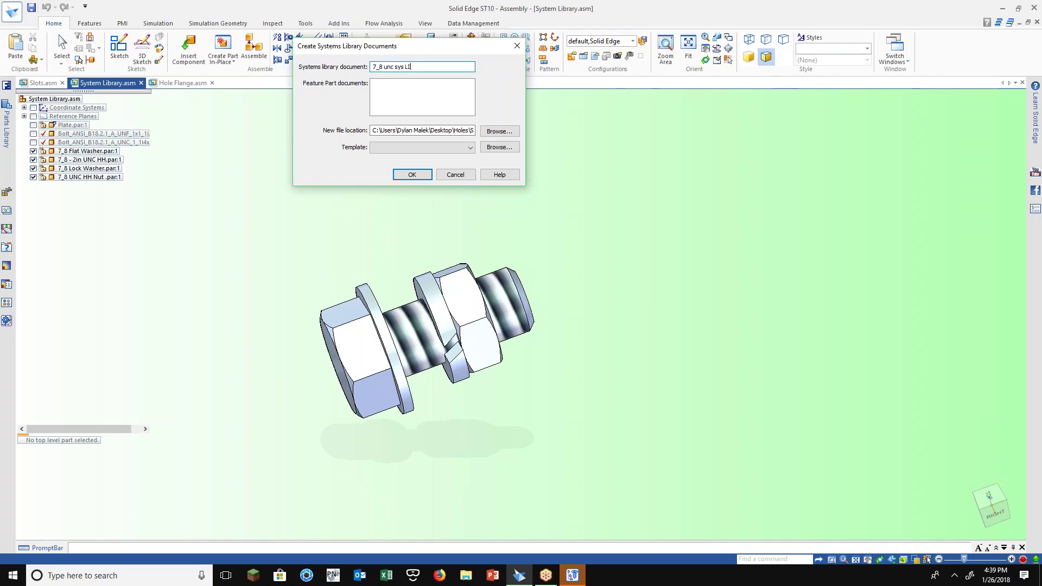
pyautogui.press('capslock')
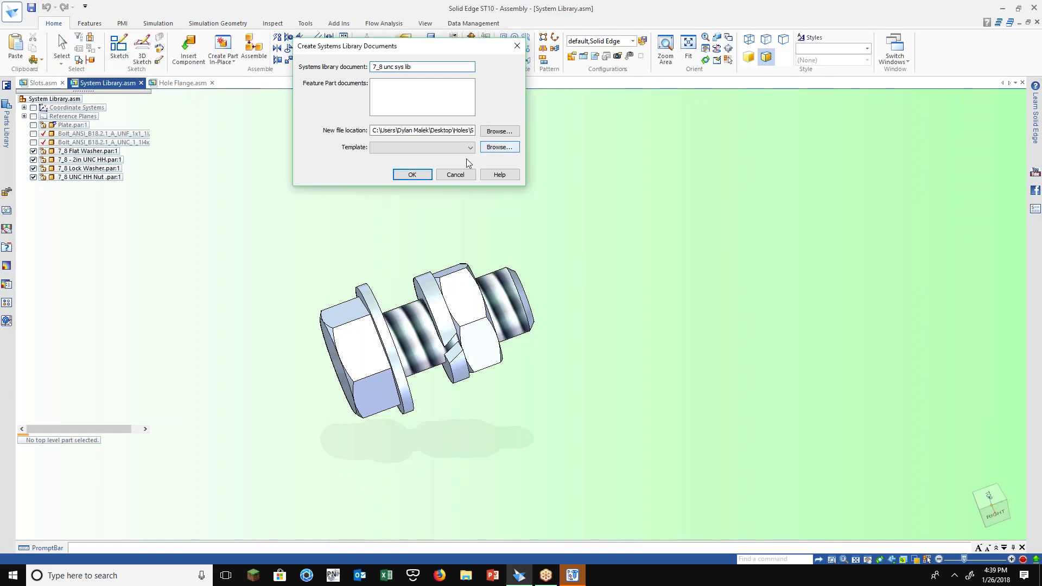
pyautogui.click(424, 147)
pyautogui.click(455, 151)
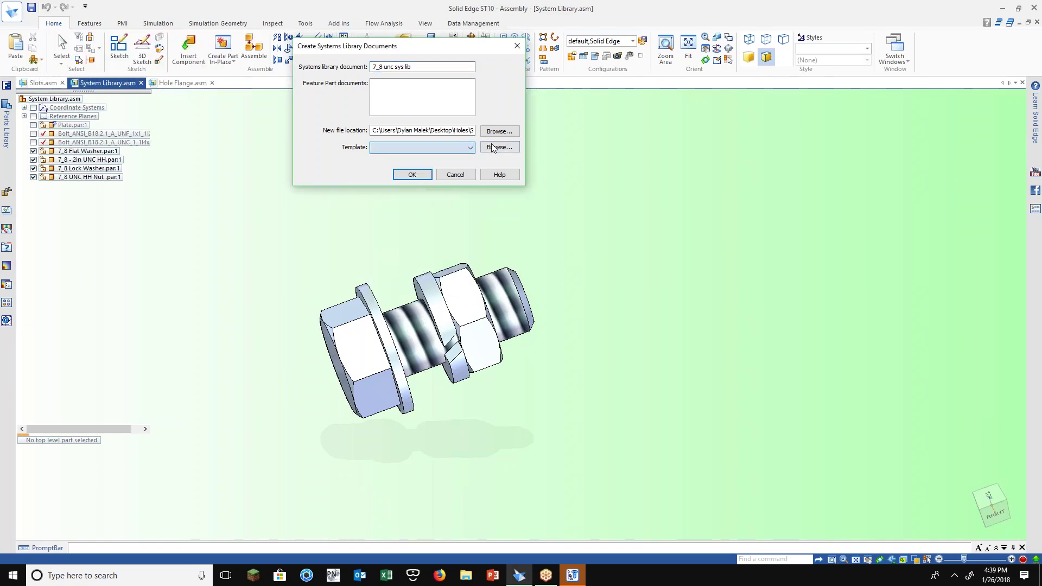
pyautogui.click(492, 148)
pyautogui.click(495, 208)
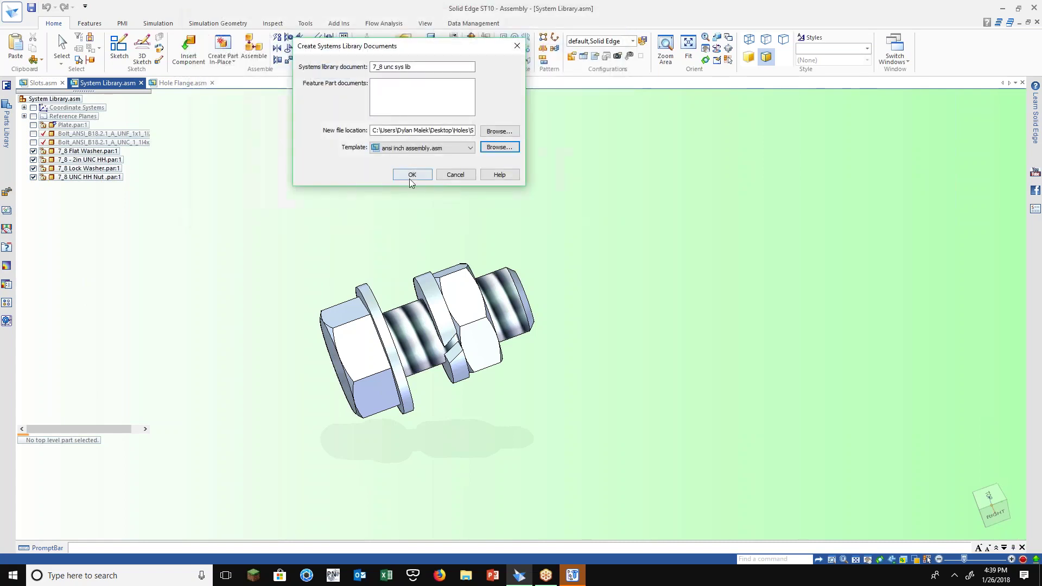
pyautogui.moveTo(394, 128); pyautogui.dragTo(574, 127)
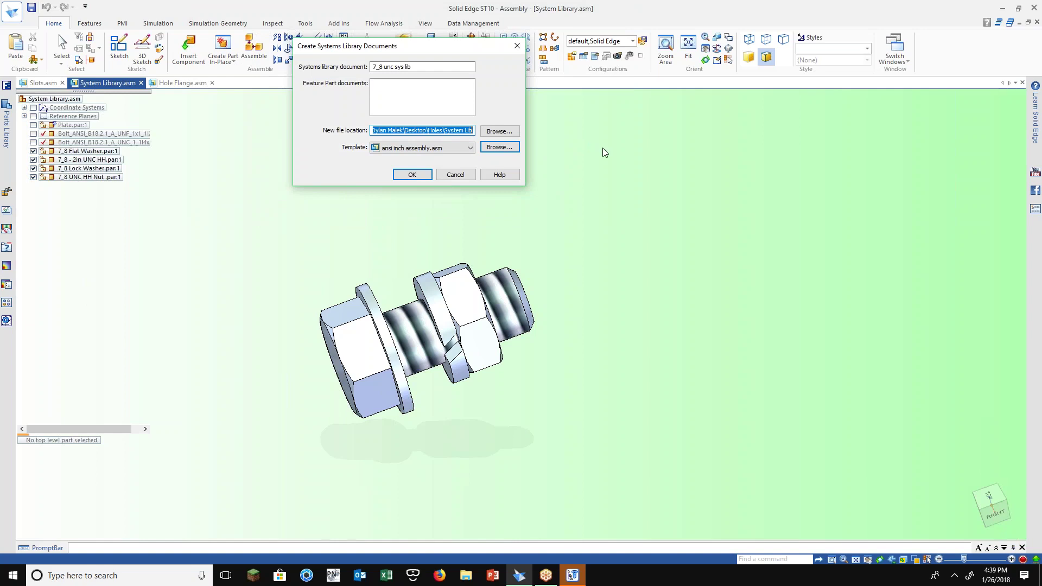
pyautogui.click(429, 177)
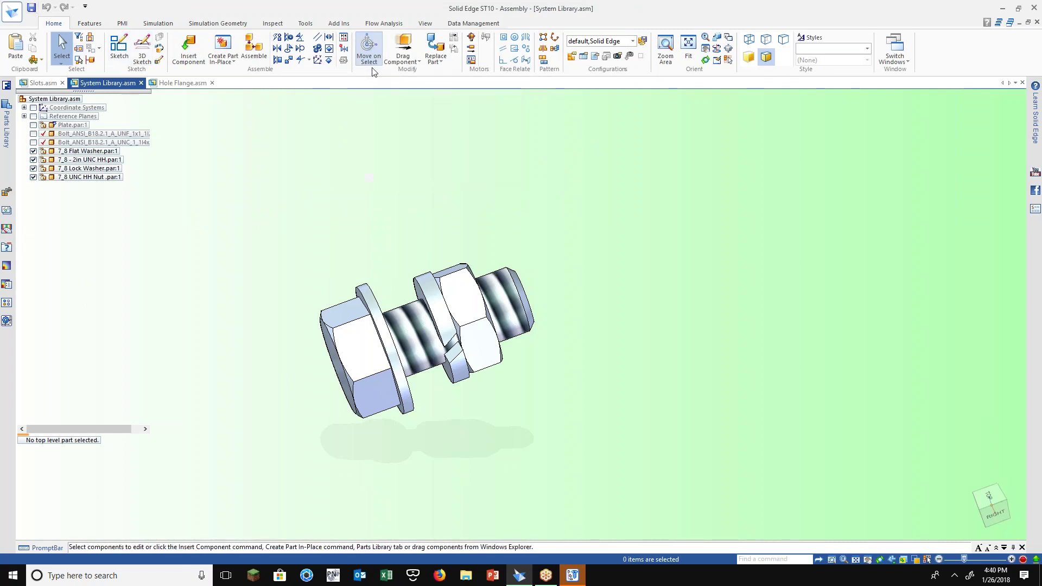
# Restart the systems library capture with the two washers, bolt and nut, and accept their learned plate relationships
pyautogui.click(233, 62)
pyautogui.click(234, 93)
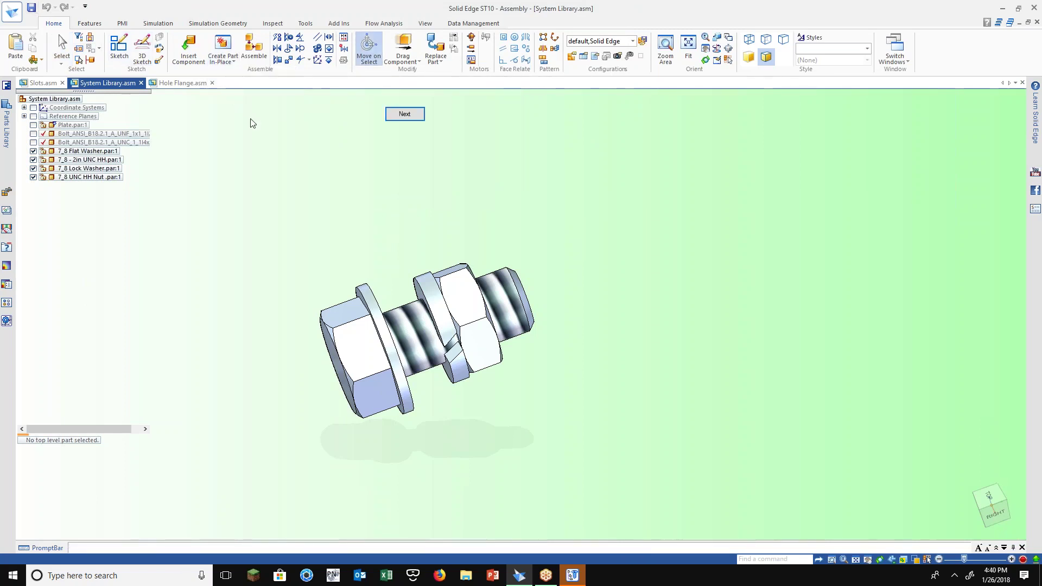
pyautogui.click(406, 371)
pyautogui.click(453, 369)
pyautogui.click(363, 386)
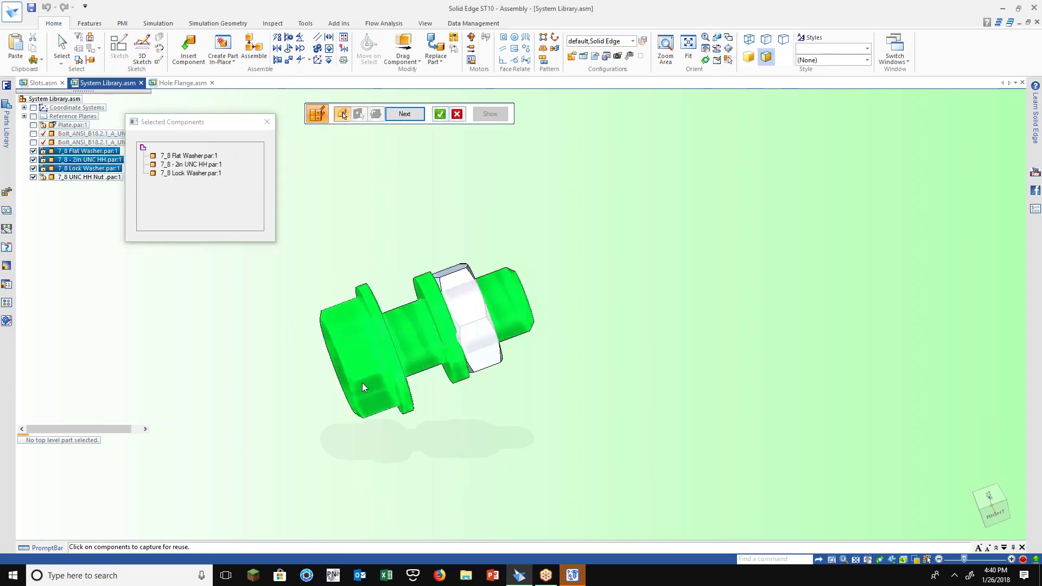
pyautogui.click(486, 369)
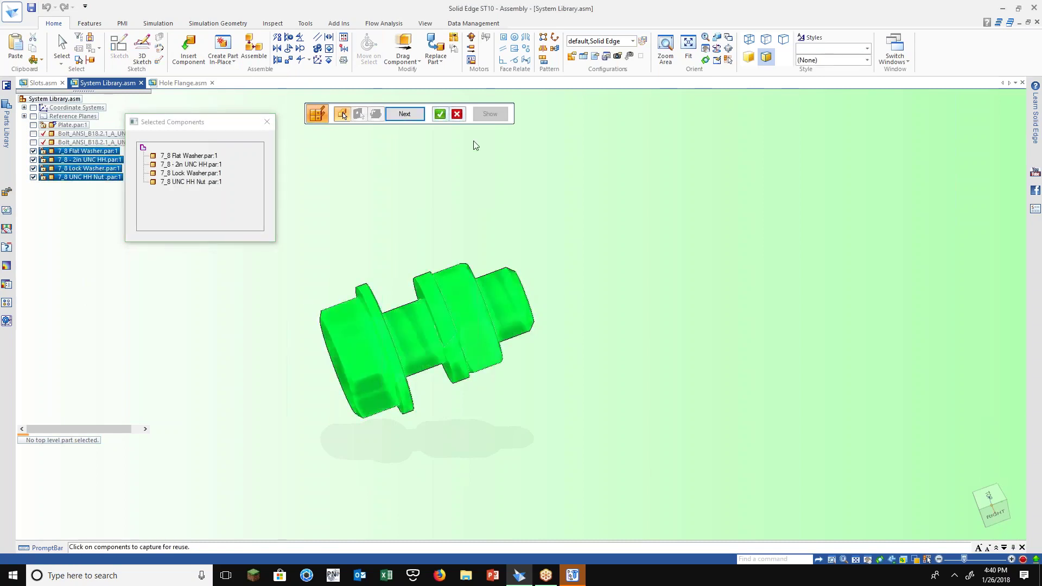
pyautogui.click(439, 115)
pyautogui.click(405, 114)
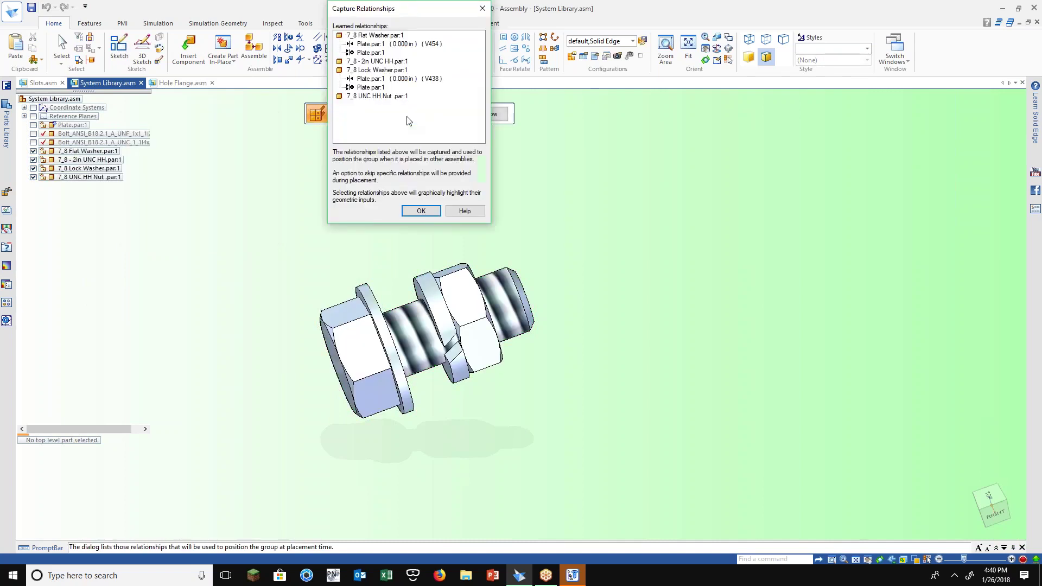
pyautogui.click(428, 215)
# Set the systems library document's template to ansi inch assembly.asm and name the document test
pyautogui.click(403, 115)
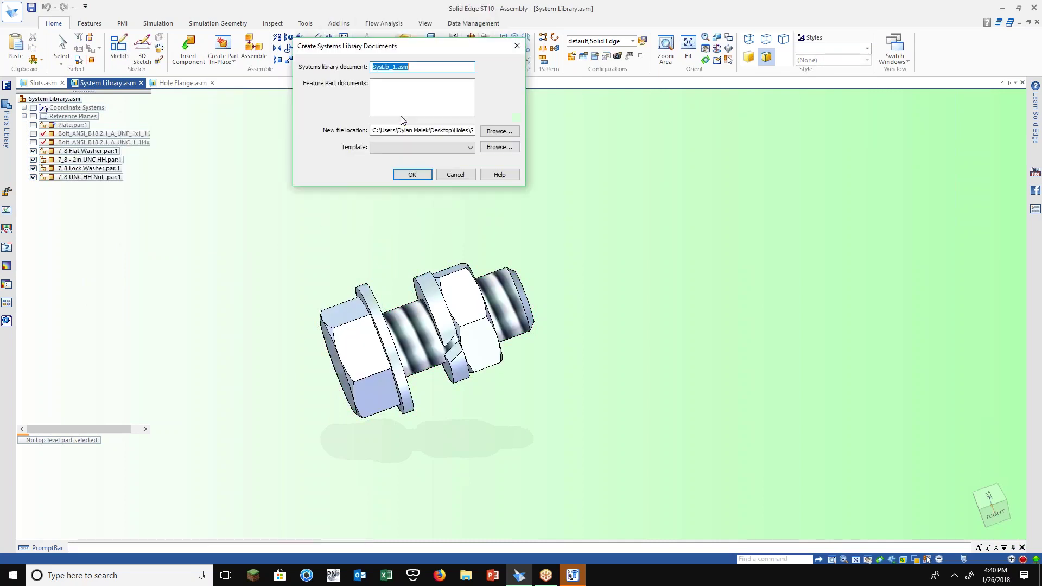
pyautogui.click(423, 148)
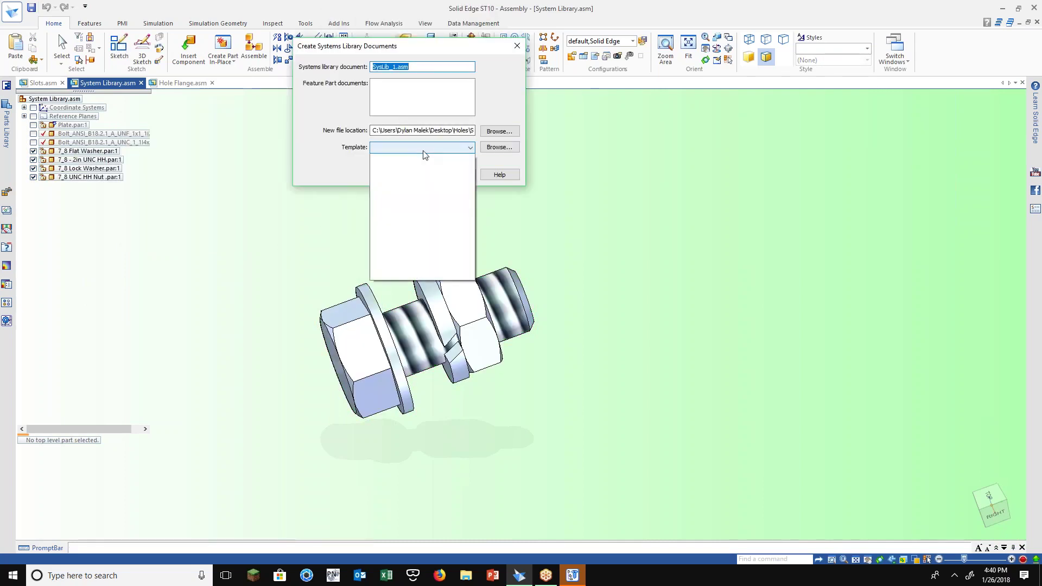
pyautogui.click(484, 151)
pyautogui.click(485, 149)
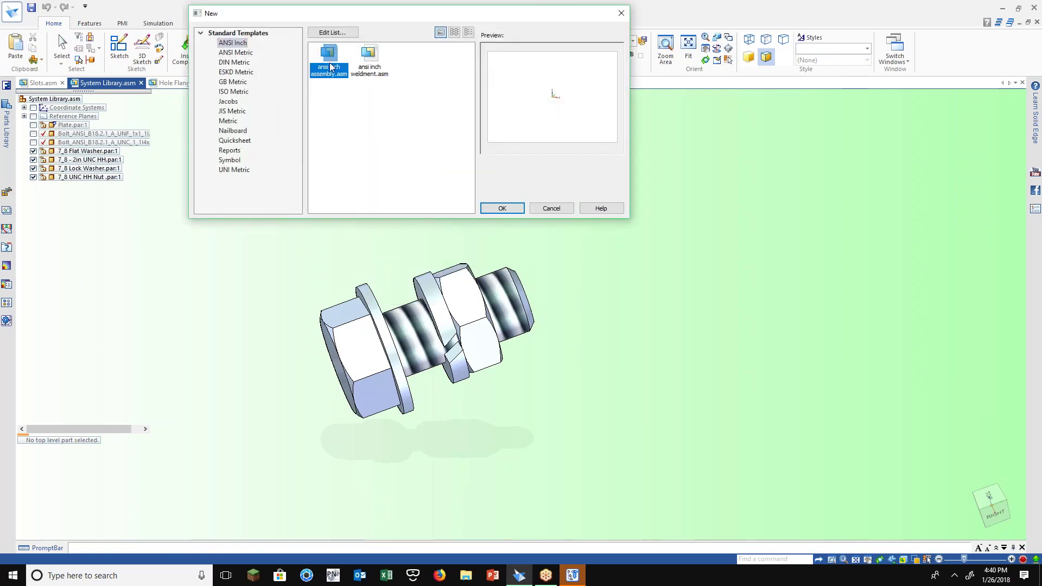
pyautogui.doubleClick(330, 66)
pyautogui.write('test')
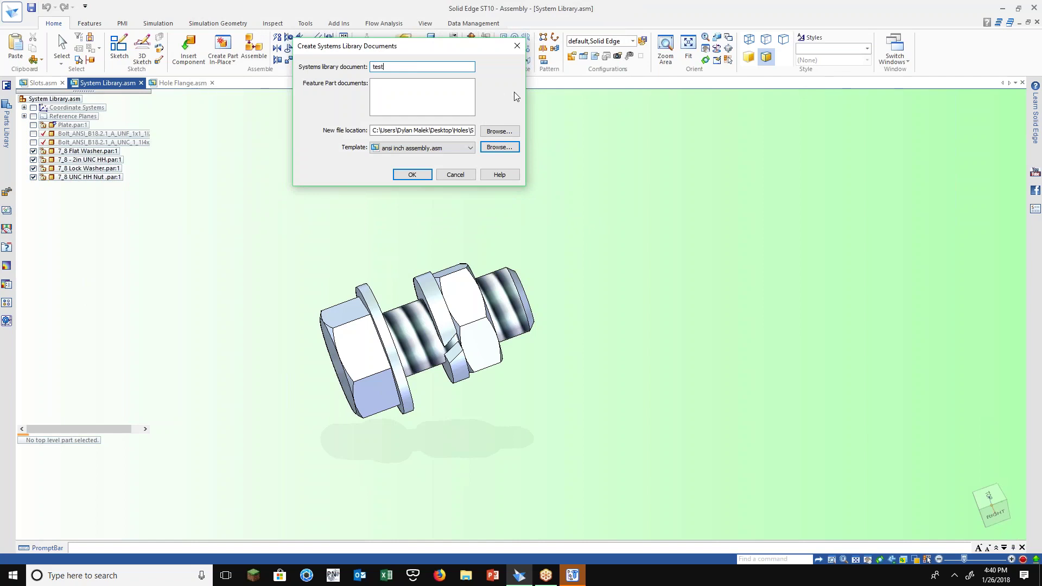
# Set the new file location to the System Lib folder inside Fastners on the Desktop
pyautogui.click(496, 132)
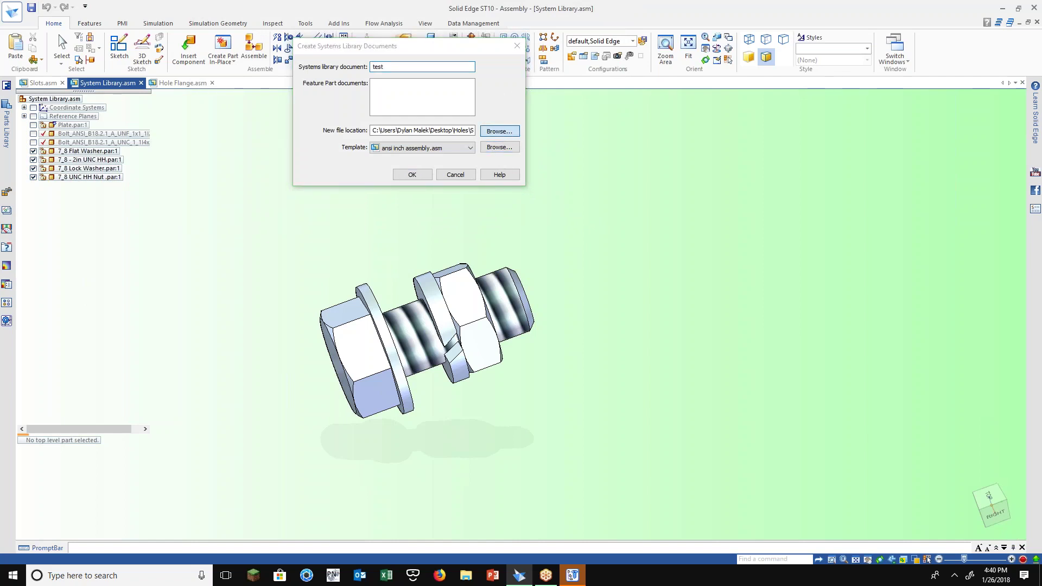
pyautogui.click(307, 80)
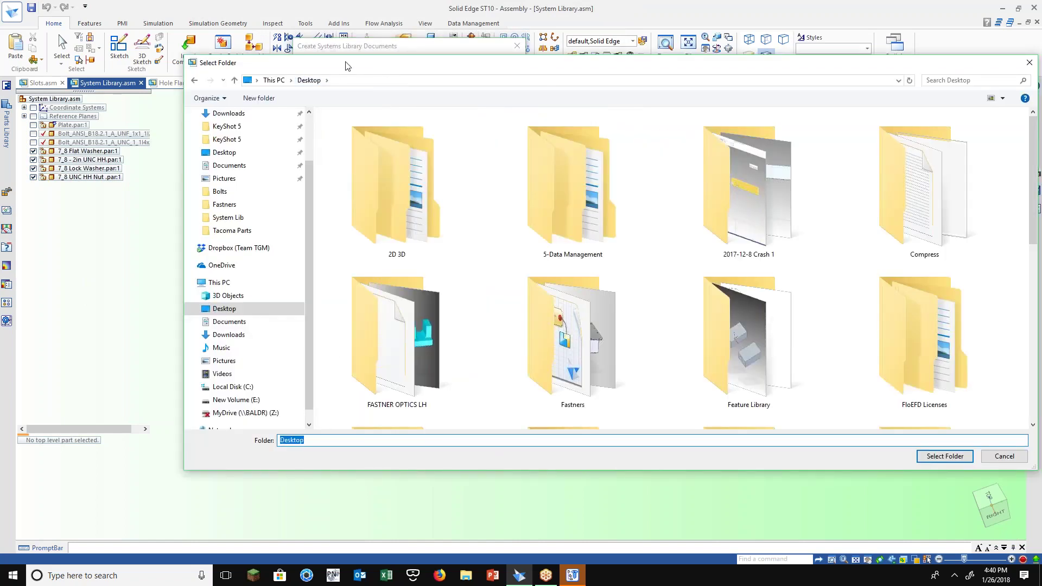
pyautogui.scroll(-5, 327, 381)
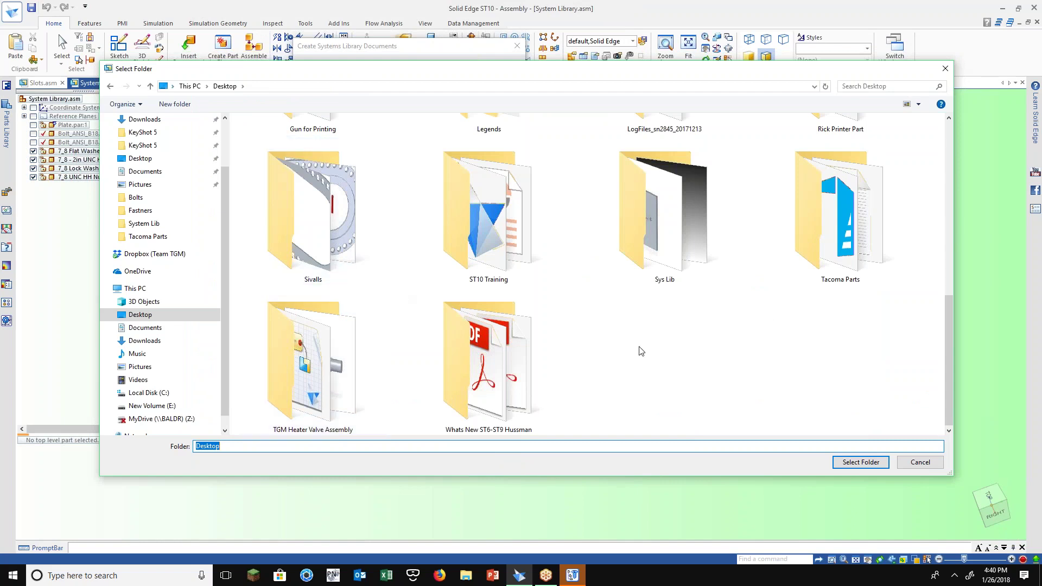
pyautogui.scroll(2, 639, 348)
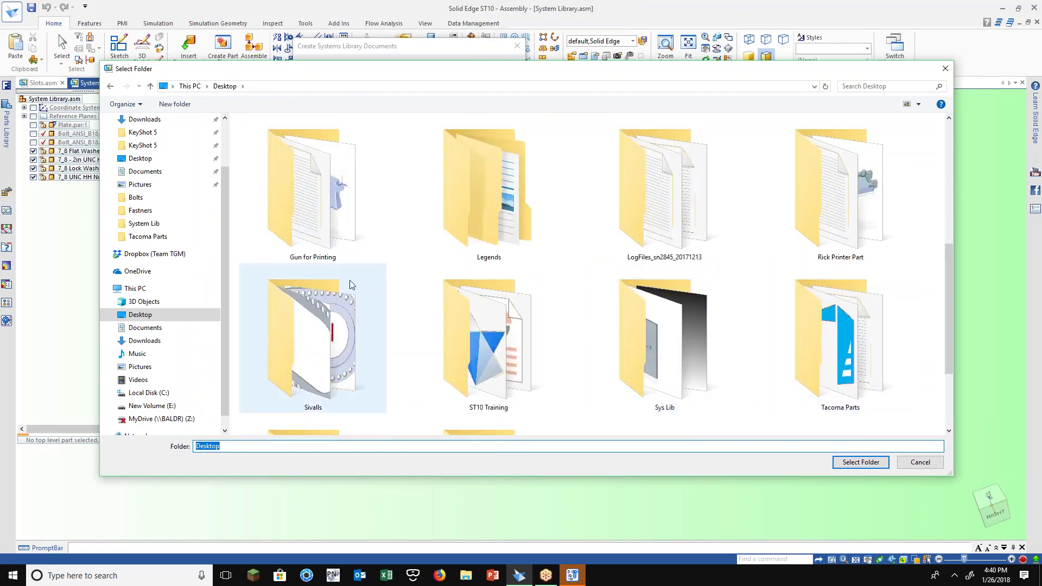
pyautogui.scroll(3, 350, 285)
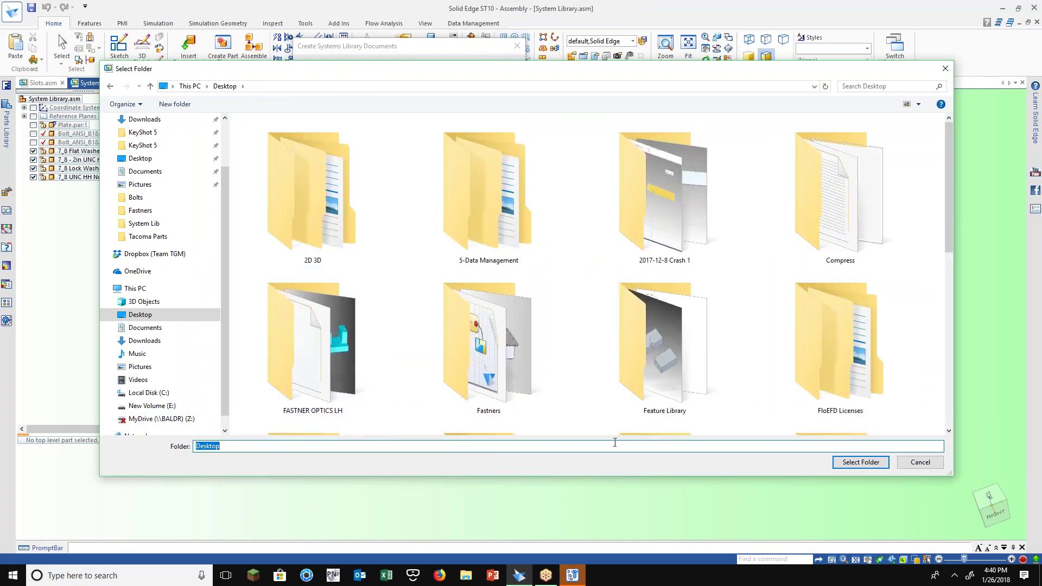
pyautogui.doubleClick(484, 316)
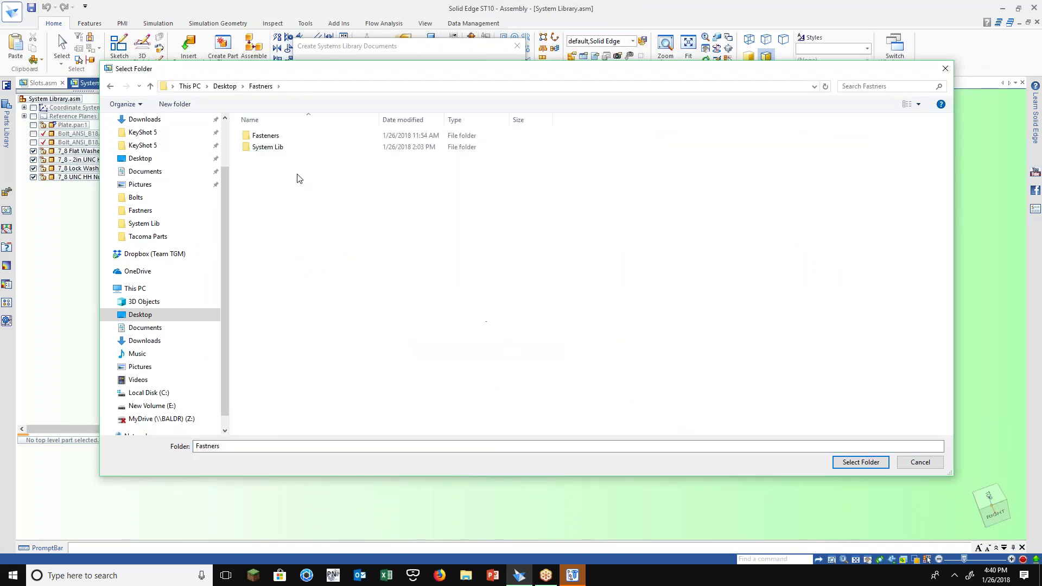
pyautogui.doubleClick(265, 147)
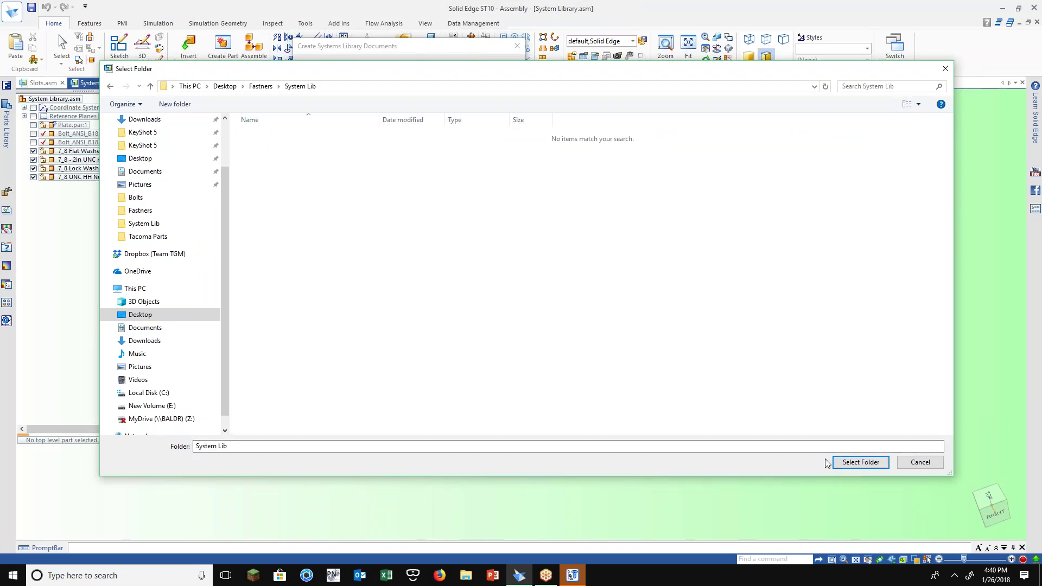
pyautogui.click(844, 462)
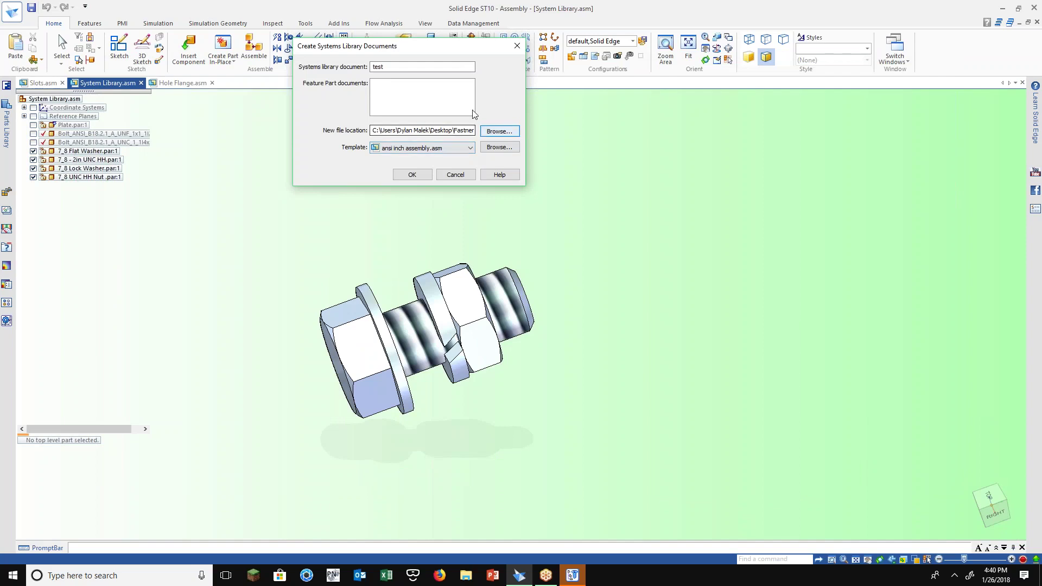
# Rename the systems library document to 7_8 UNC and create it
pyautogui.doubleClick(379, 66)
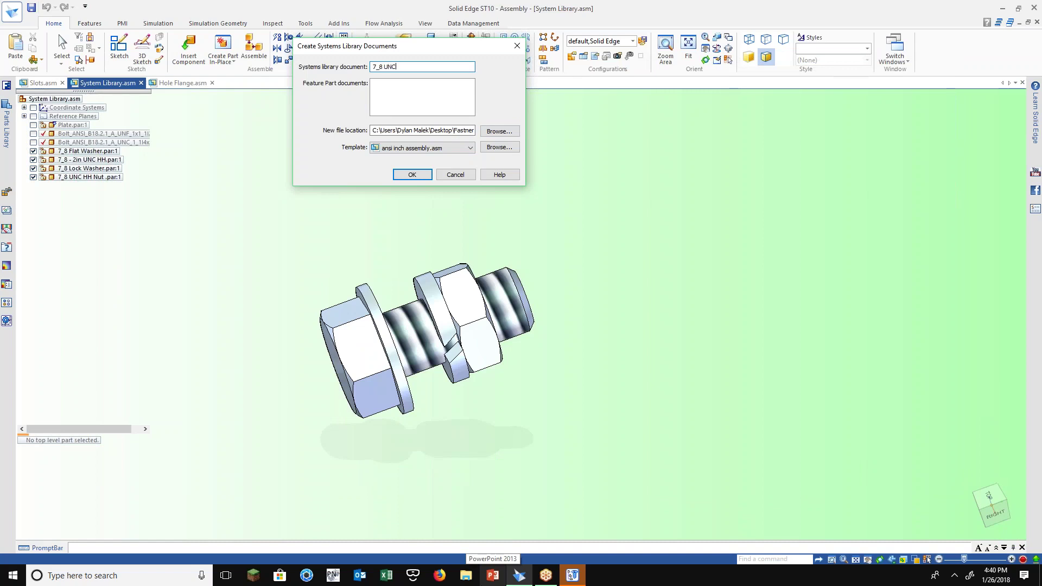
pyautogui.press('capslock')
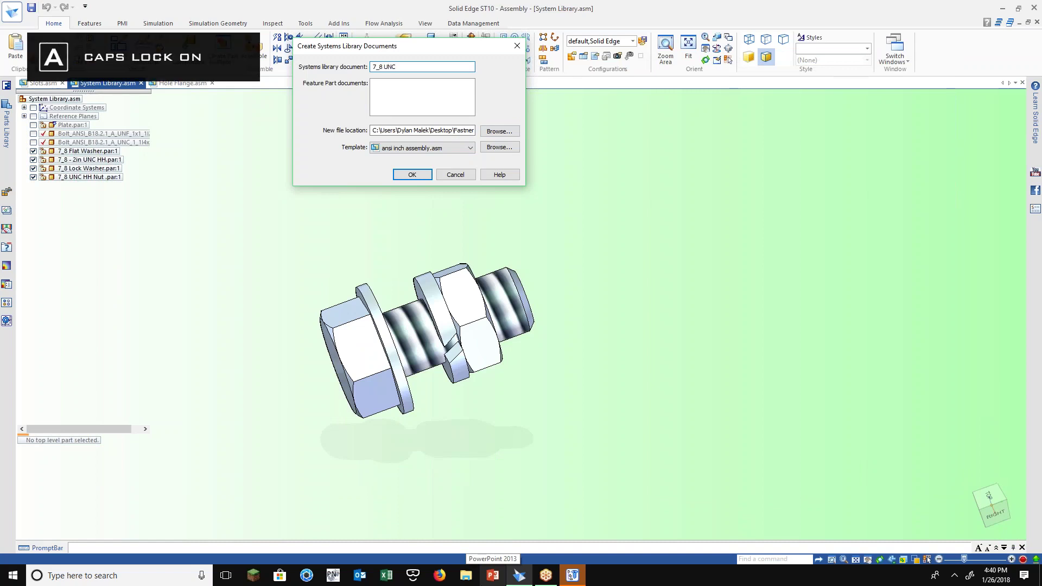
pyautogui.click(419, 178)
# Insert the 7_8 UNC.asm systems library document from the System Lib folder into the Slots assembly
pyautogui.click(470, 583)
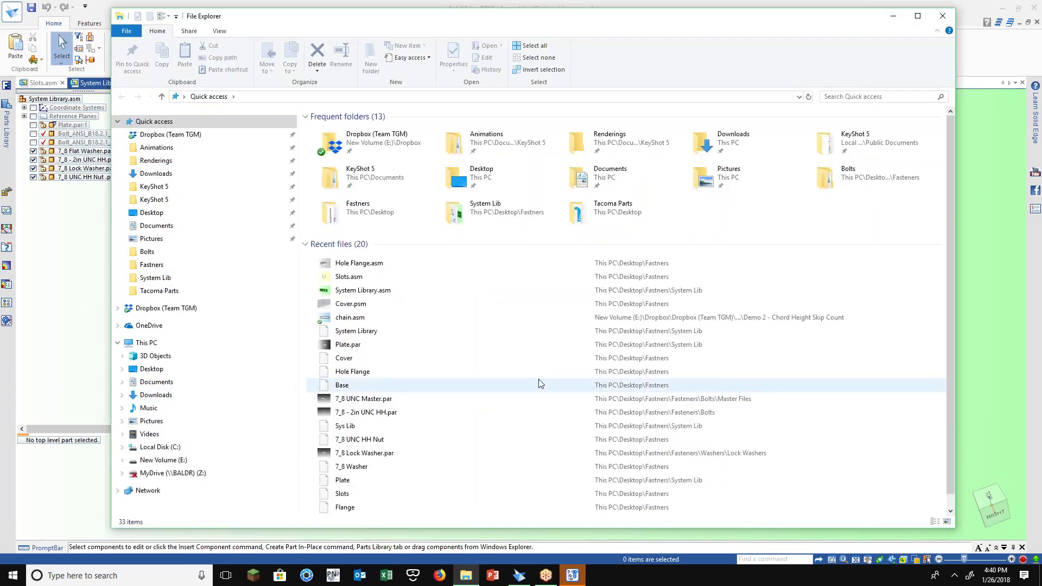
pyautogui.doubleClick(942, 259)
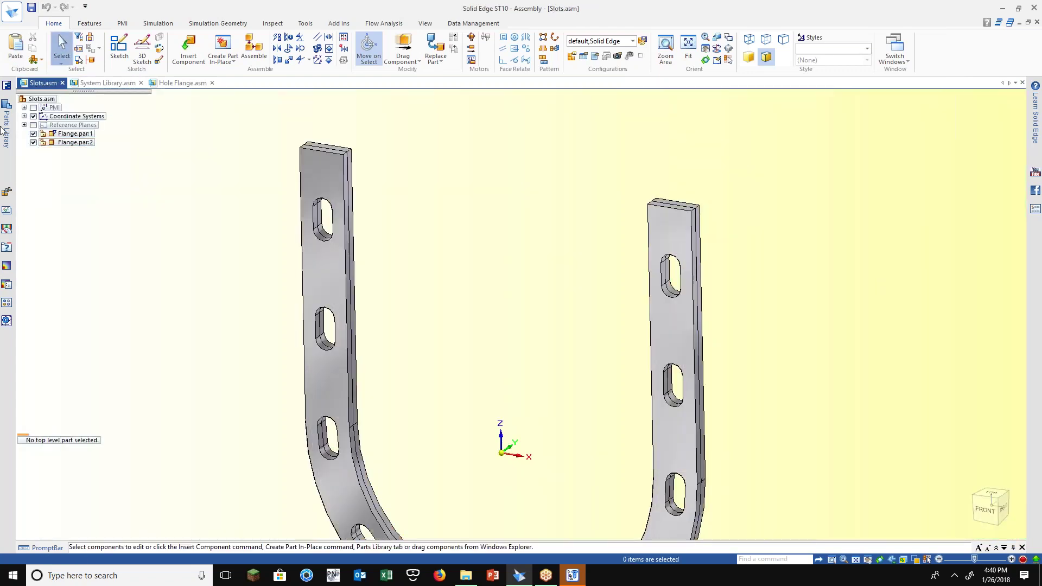
pyautogui.click(6, 128)
pyautogui.click(61, 172)
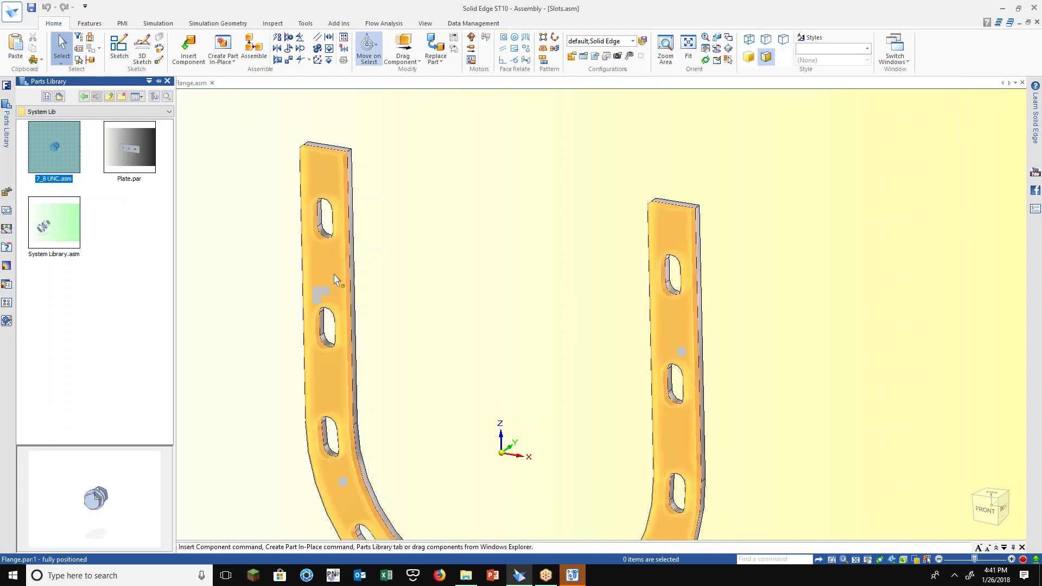
pyautogui.scroll(-3, 327, 255)
pyautogui.scroll(2, 324, 237)
pyautogui.scroll(1, 324, 237)
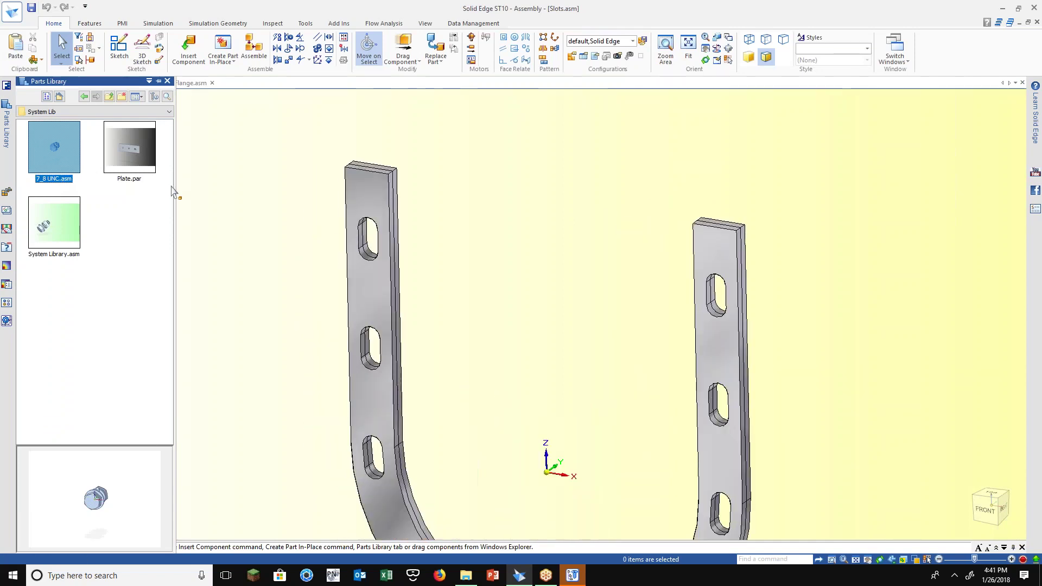
pyautogui.moveTo(35, 158); pyautogui.dragTo(281, 255)
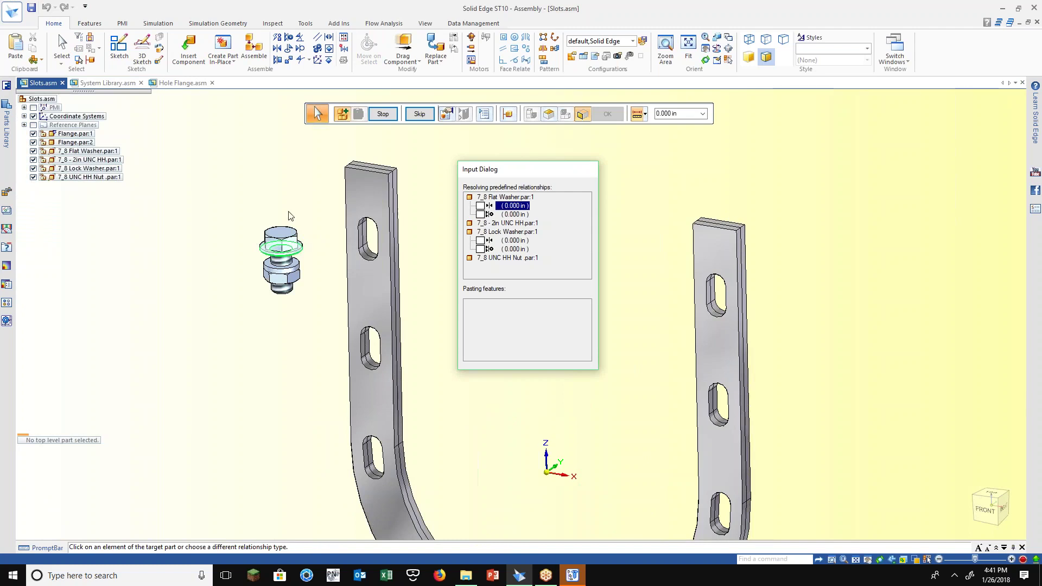
# Mate the 7/8 flat washer to the first flange's outer face and align it with the uppermost slot's axis
pyautogui.scroll(2, 290, 215)
pyautogui.keyDown('shift'); pyautogui.moveTo(334, 279); pyautogui.dragTo(257, 278, button='middle'); pyautogui.keyUp('shift')
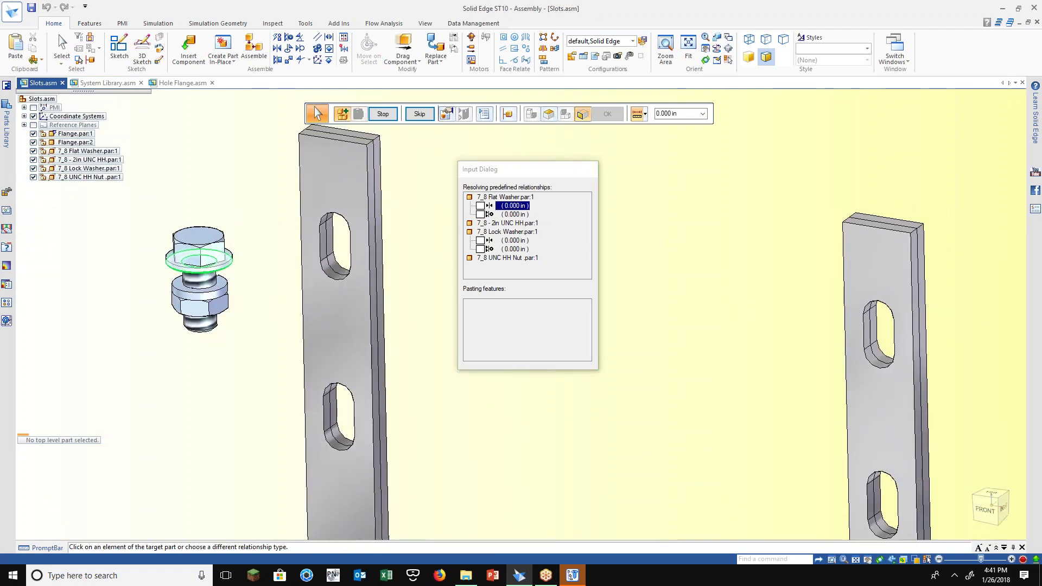
pyautogui.click(324, 311)
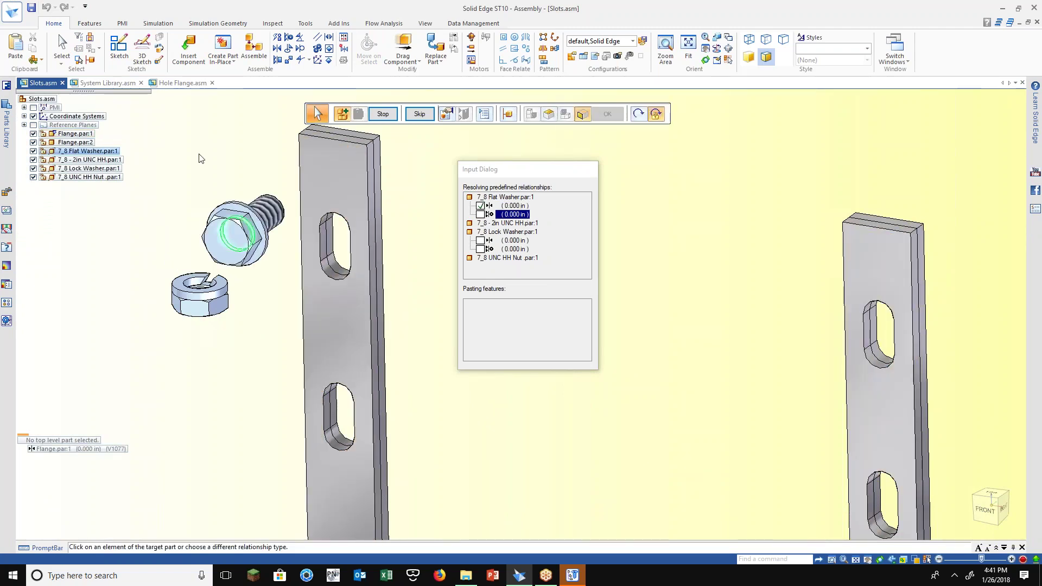
pyautogui.rightClick(328, 253)
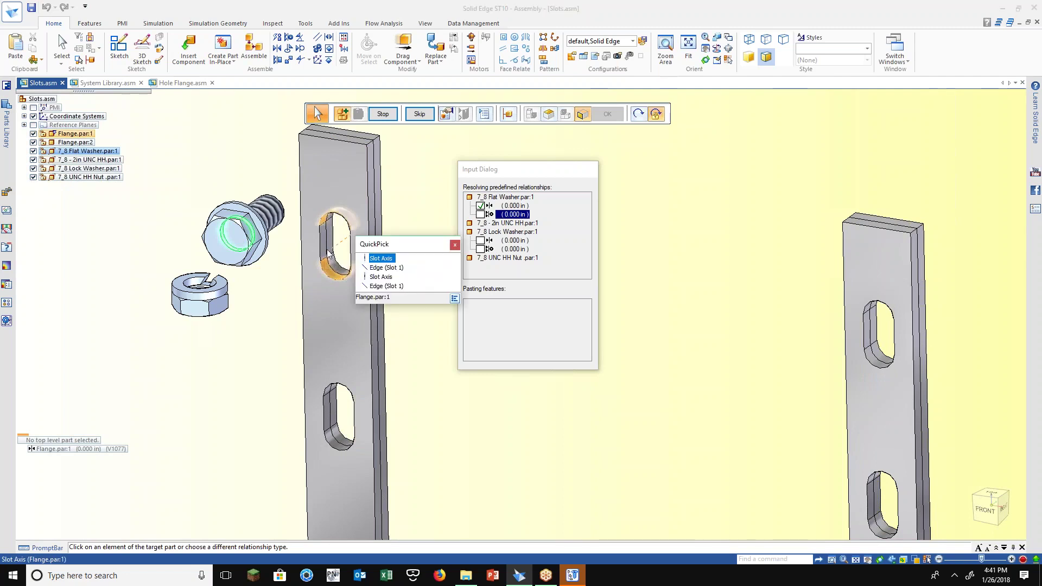
pyautogui.click(383, 263)
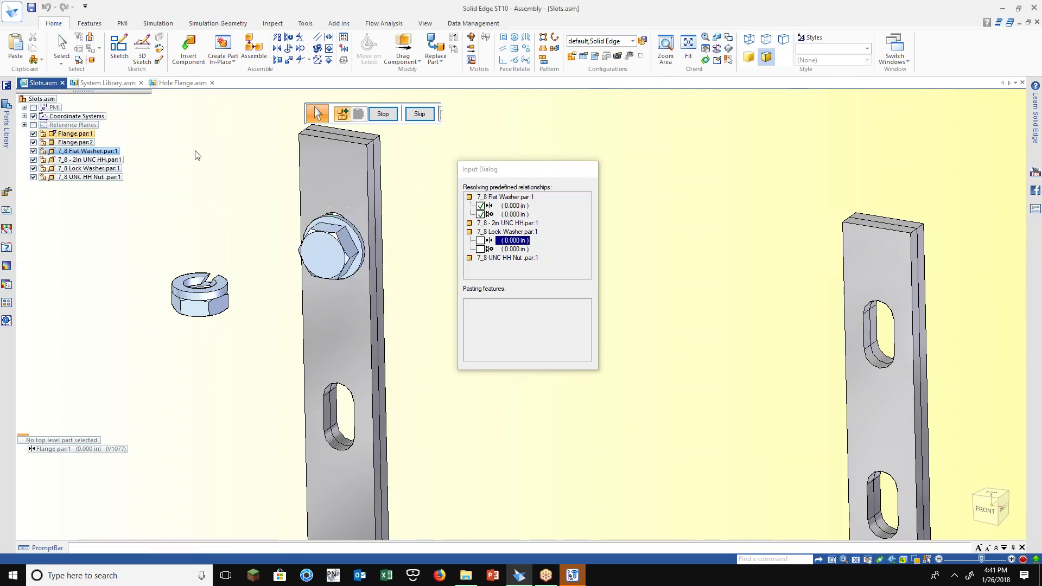
# Mate the 7/8 lock washer to the second flange's outer face and align it with the same slot's axis
pyautogui.moveTo(255, 199); pyautogui.dragTo(131, 264, button='middle')
pyautogui.click(357, 203)
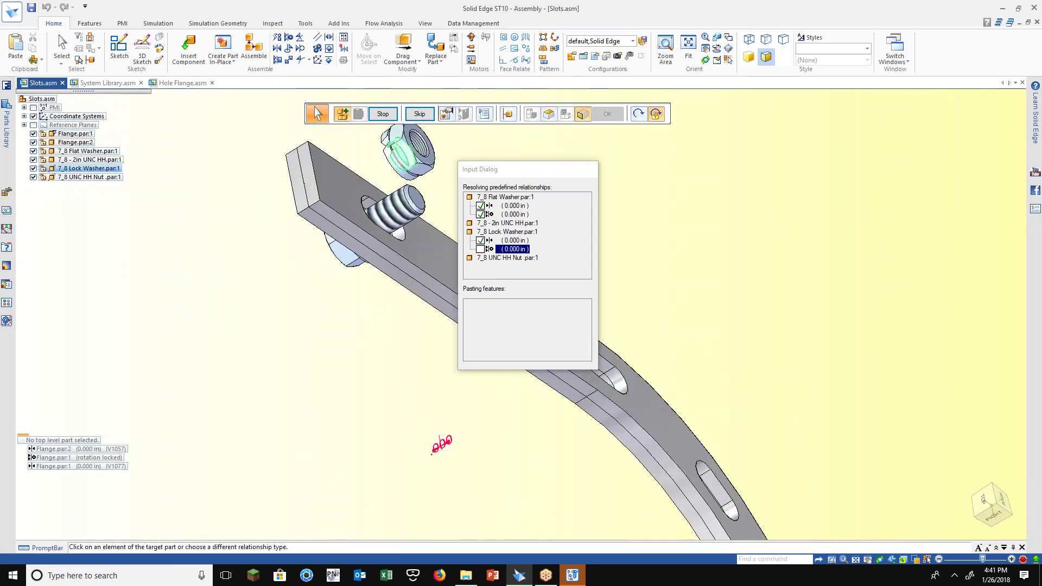
pyautogui.click(392, 210)
pyautogui.moveTo(210, 279); pyautogui.dragTo(298, 198, button='middle')
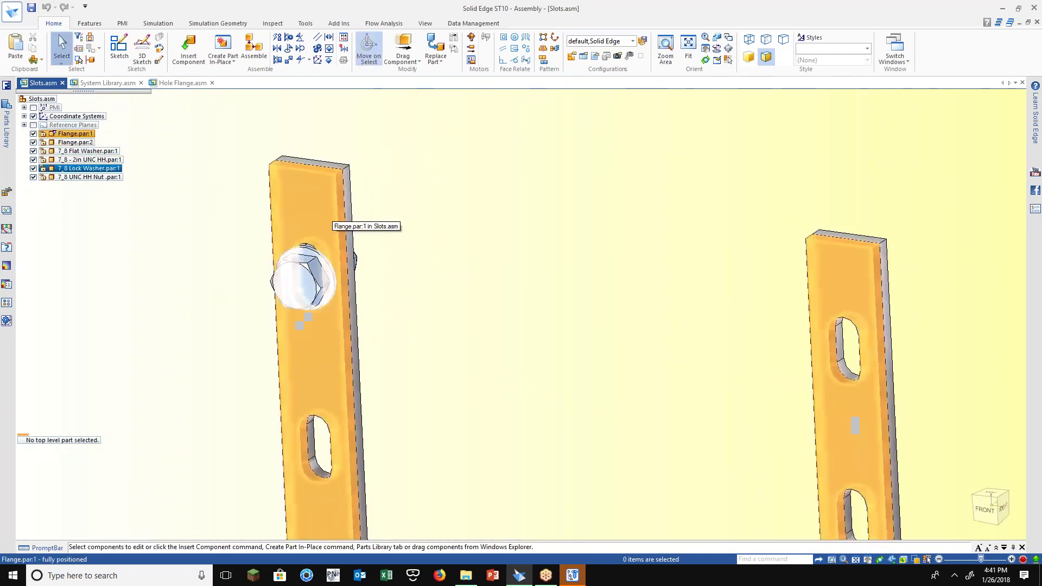
# Examine the fit of the placed bolt, washers and nut on the flanges from several angles
pyautogui.scroll(3, 378, 274)
pyautogui.moveTo(407, 305); pyautogui.dragTo(289, 384, button='middle')
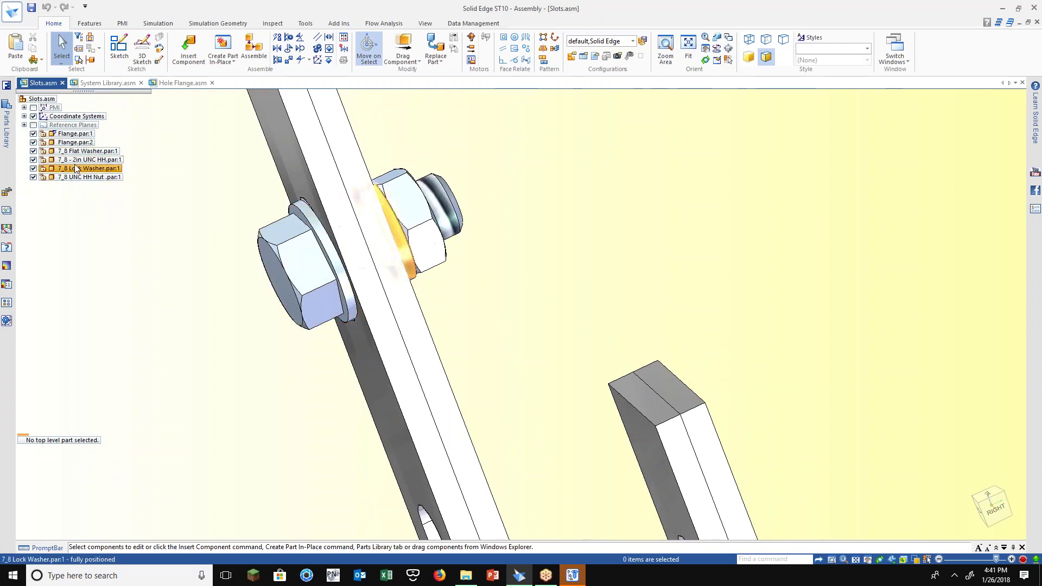
pyautogui.click(223, 57)
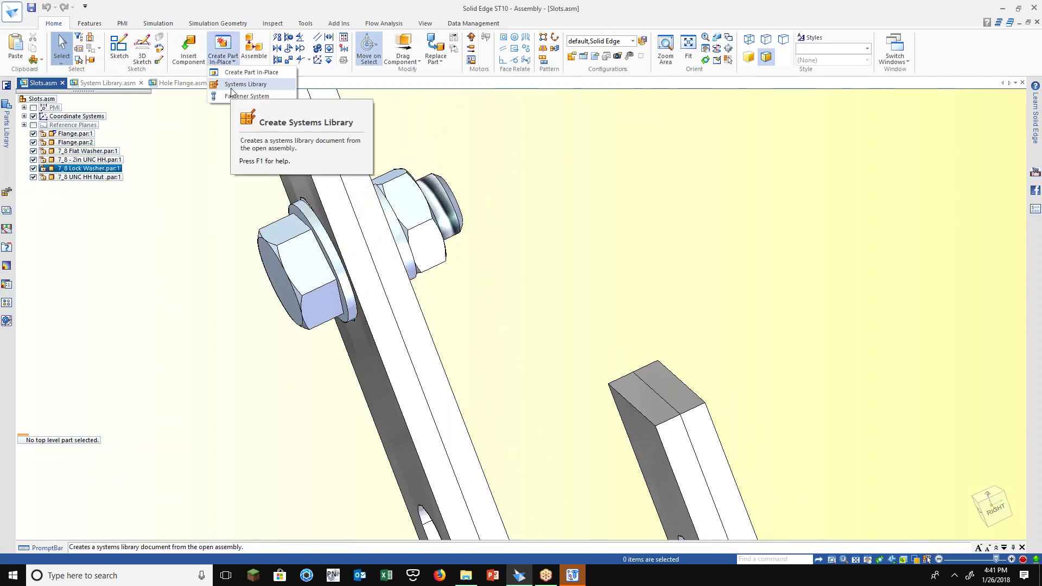
pyautogui.click(221, 83)
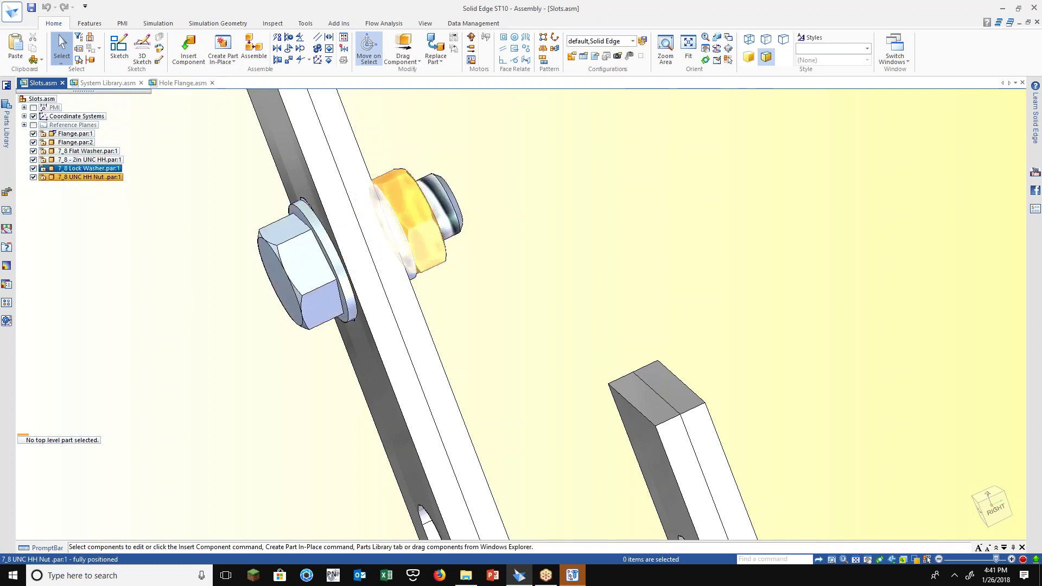
pyautogui.moveTo(144, 219); pyautogui.dragTo(195, 247, button='middle')
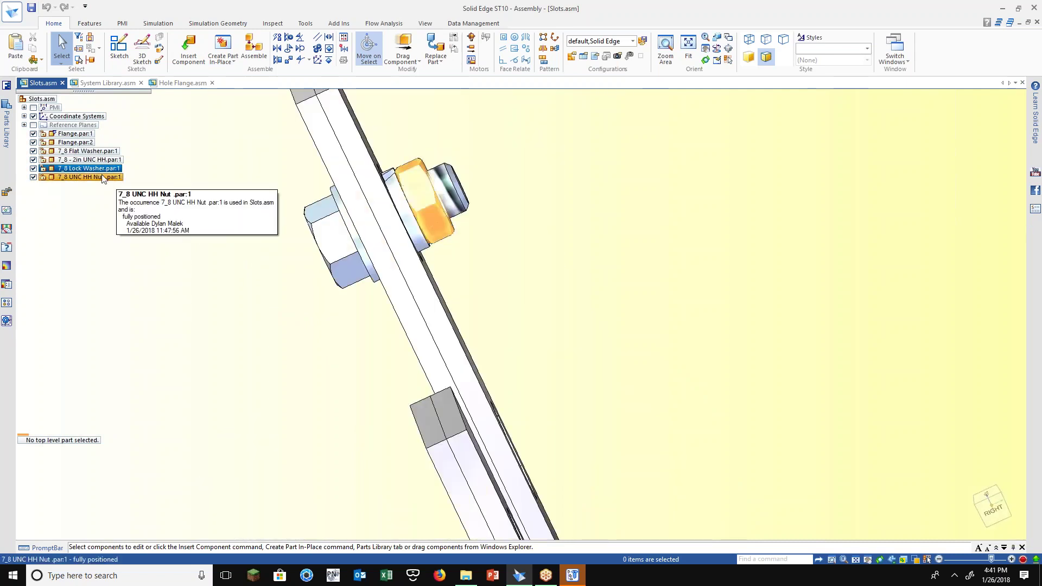
pyautogui.scroll(-1, 154, 251)
pyautogui.moveTo(155, 251); pyautogui.dragTo(134, 286, button='middle')
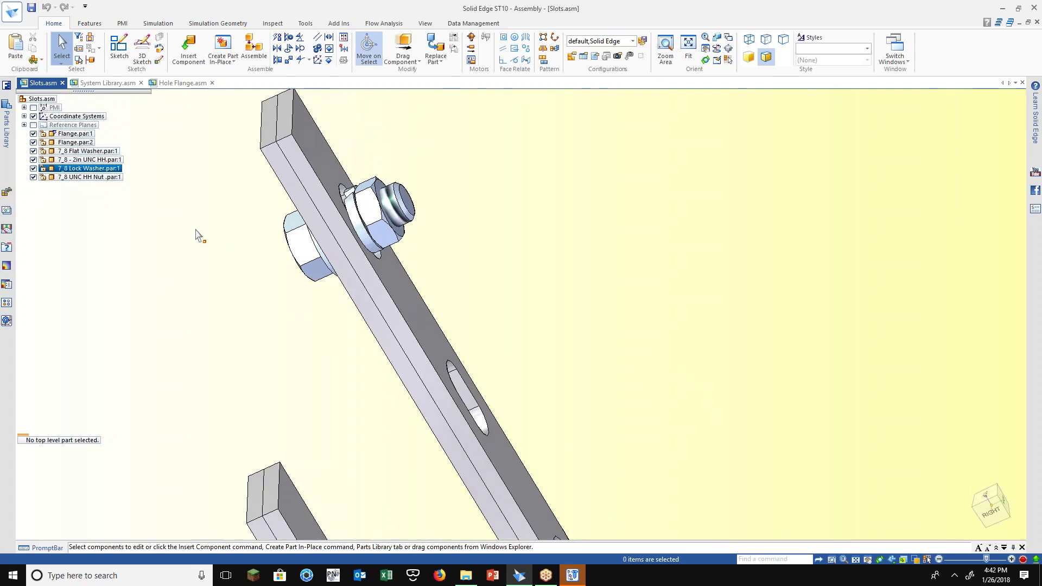
pyautogui.moveTo(190, 237); pyautogui.dragTo(208, 226, button='middle')
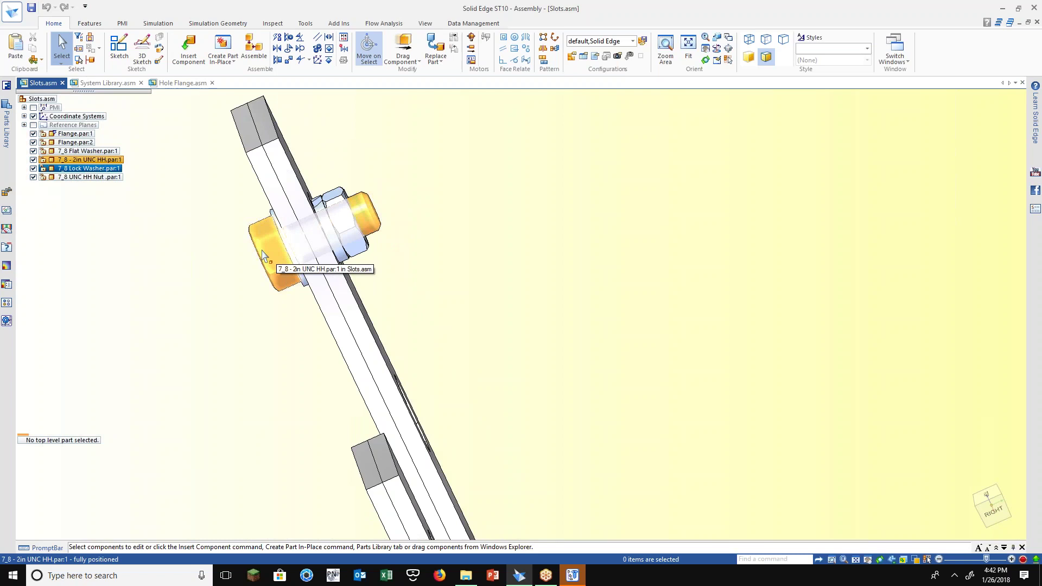
pyautogui.moveTo(249, 293); pyautogui.dragTo(274, 309, button='middle')
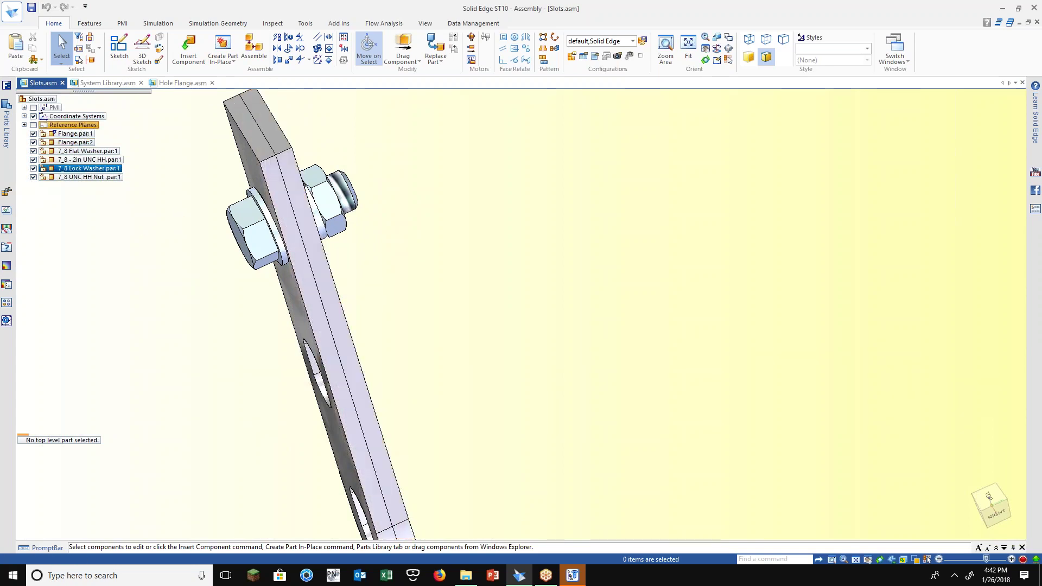
# Show only the two flanges, hiding the bolt, washers and nut
pyautogui.click(75, 133)
pyautogui.keyDown('shift'); pyautogui.click(76, 142); pyautogui.keyUp('shift')
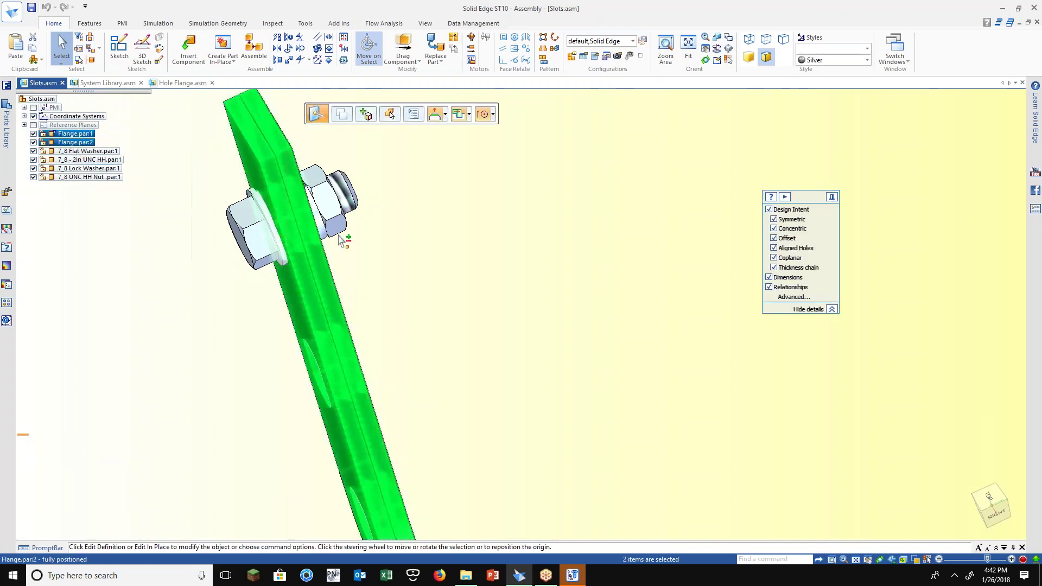
pyautogui.rightClick(389, 245)
pyautogui.click(429, 279)
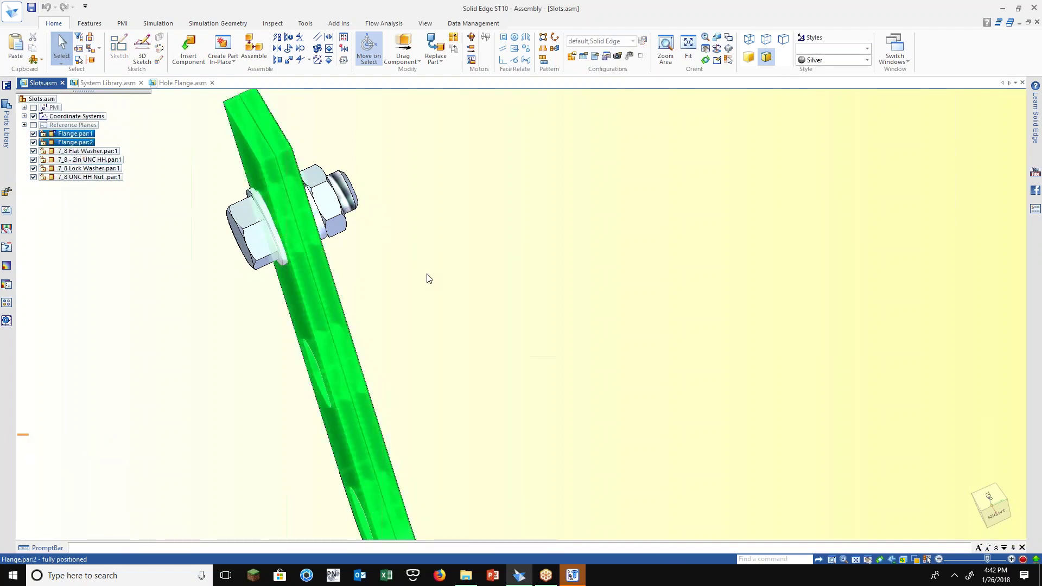
# Replace the second flange with a copy of itself saved as Gasket in the Fastners folder
pyautogui.click(332, 262)
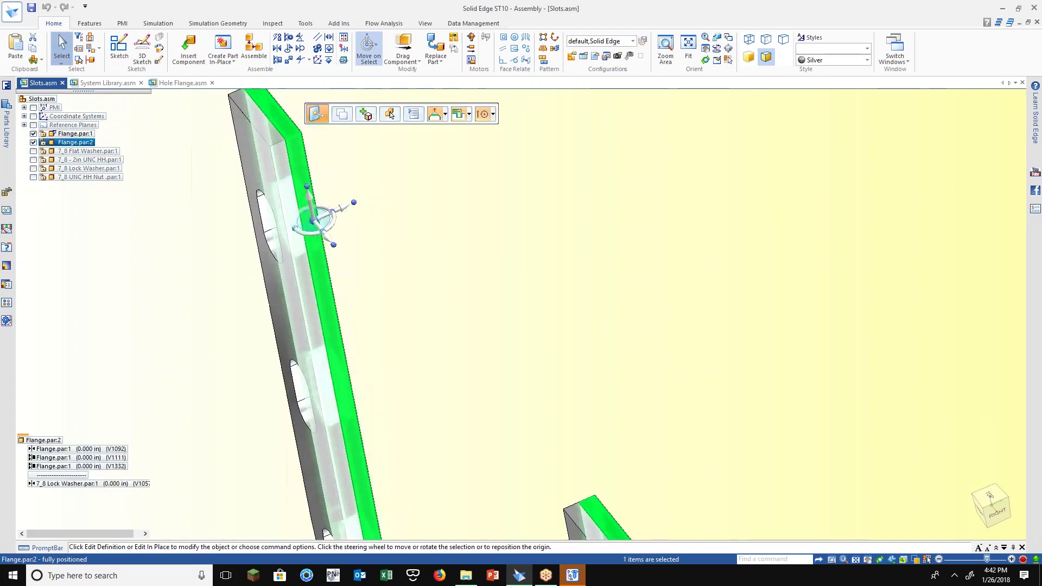
pyautogui.click(389, 114)
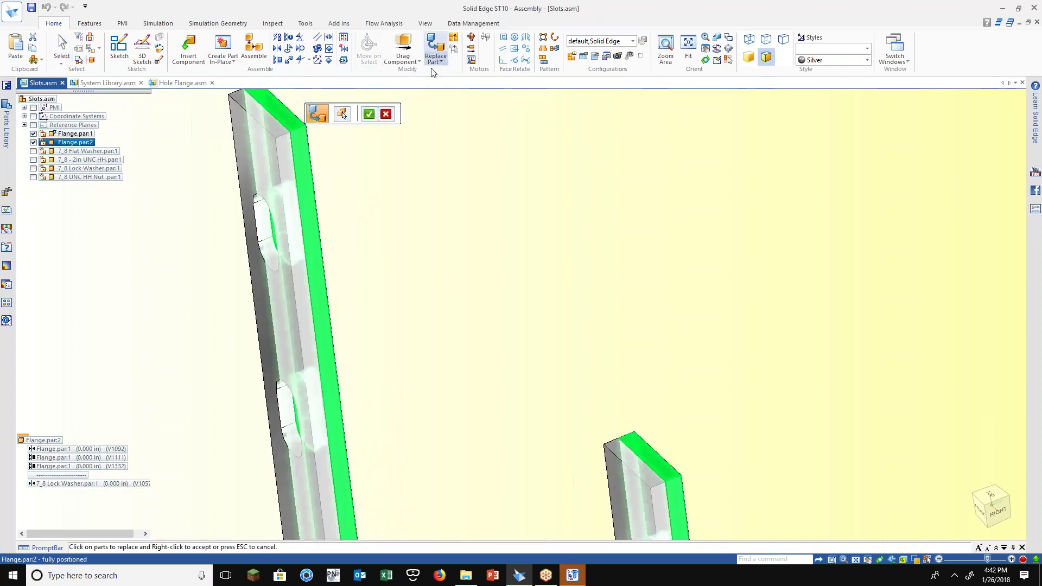
pyautogui.press('Escape')
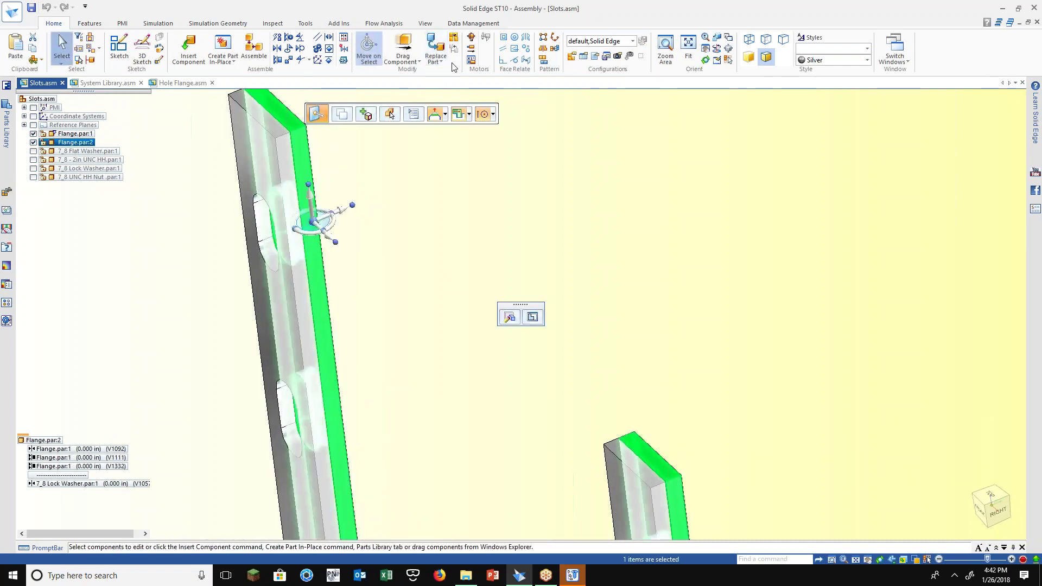
pyautogui.click(435, 59)
pyautogui.click(452, 110)
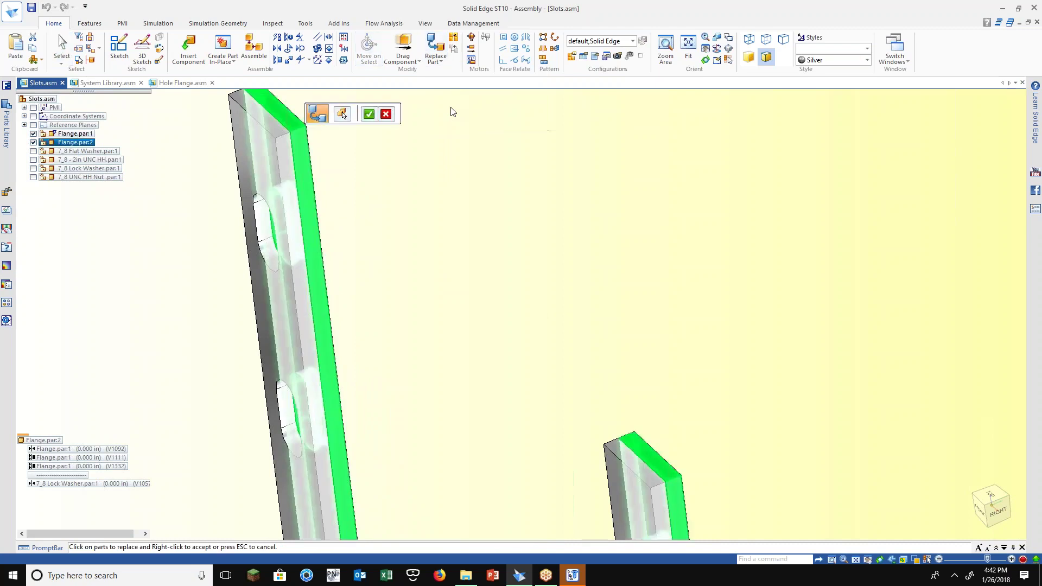
pyautogui.click(342, 114)
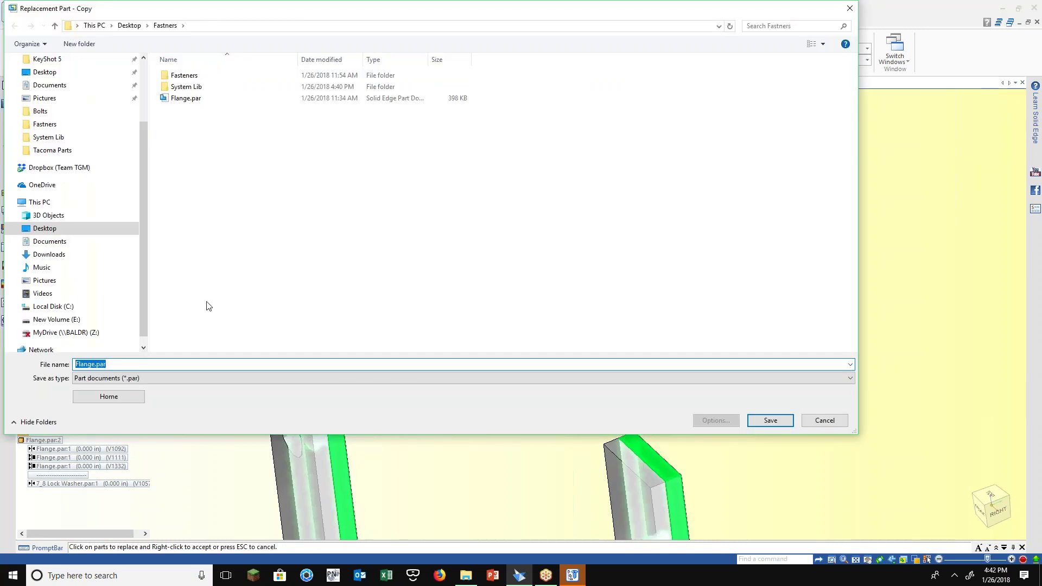
pyautogui.write('gASKET')
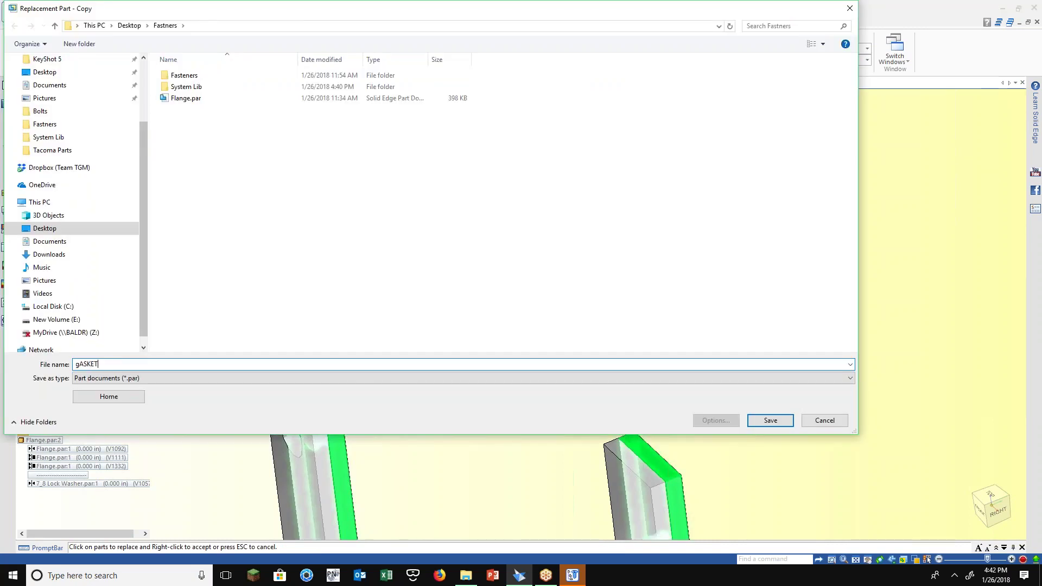
pyautogui.press('BackSpace')
pyautogui.press('BackSpace')
pyautogui.press('BackSpace')
pyautogui.press('capslock')
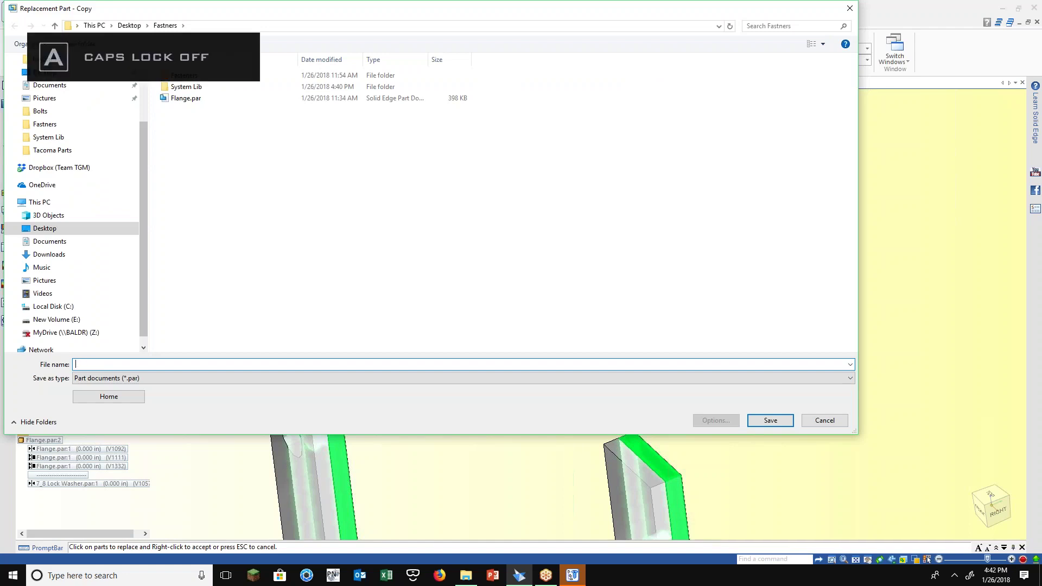
pyautogui.hotkey('ctrl', 'a')
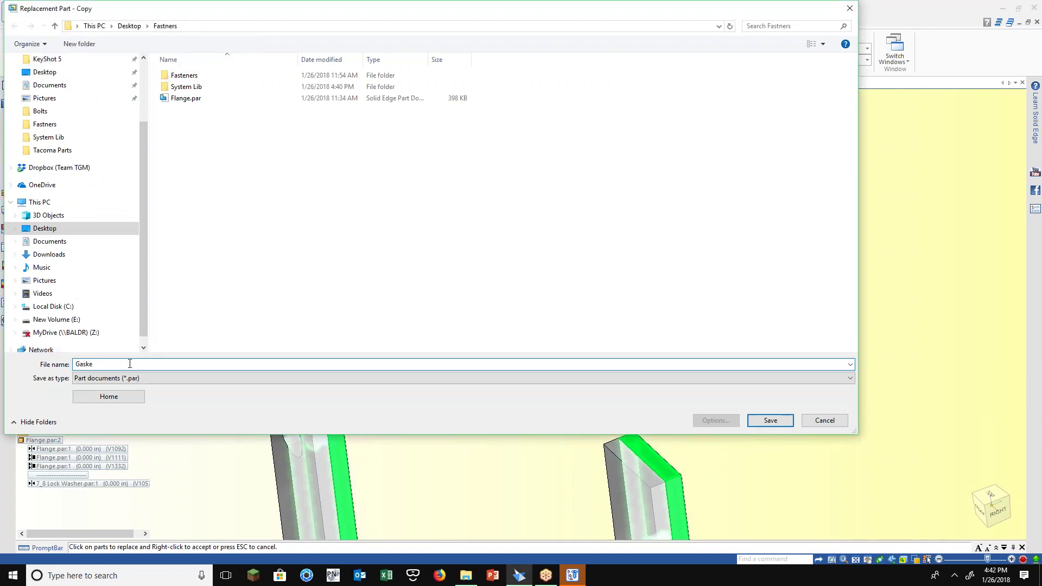
pyautogui.click(776, 419)
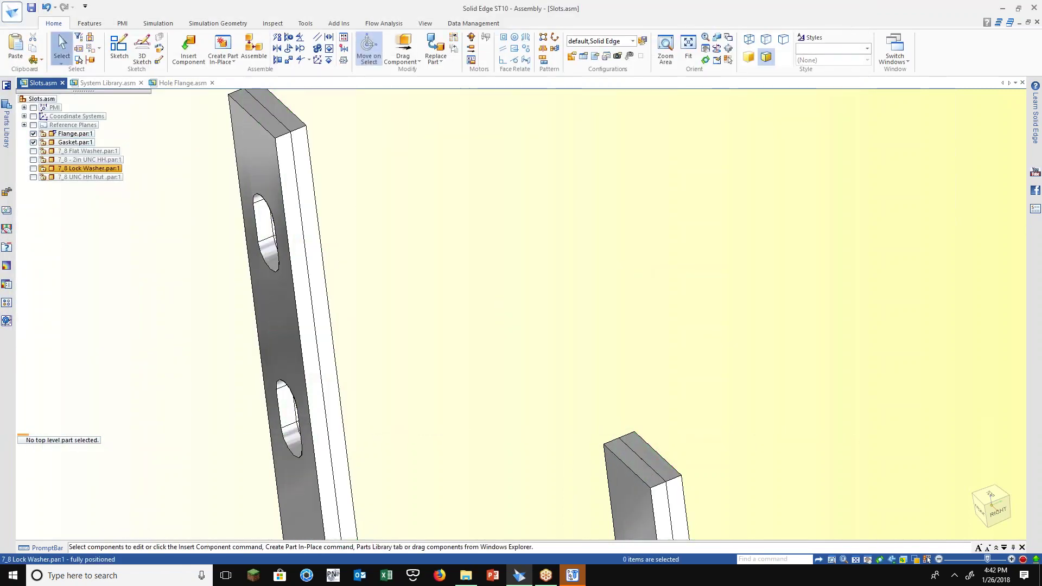
# Copy the first flange about 2.23 in away past the gasket, without repairing unsatisfied relationships and deleting the affected ones
pyautogui.click(75, 142)
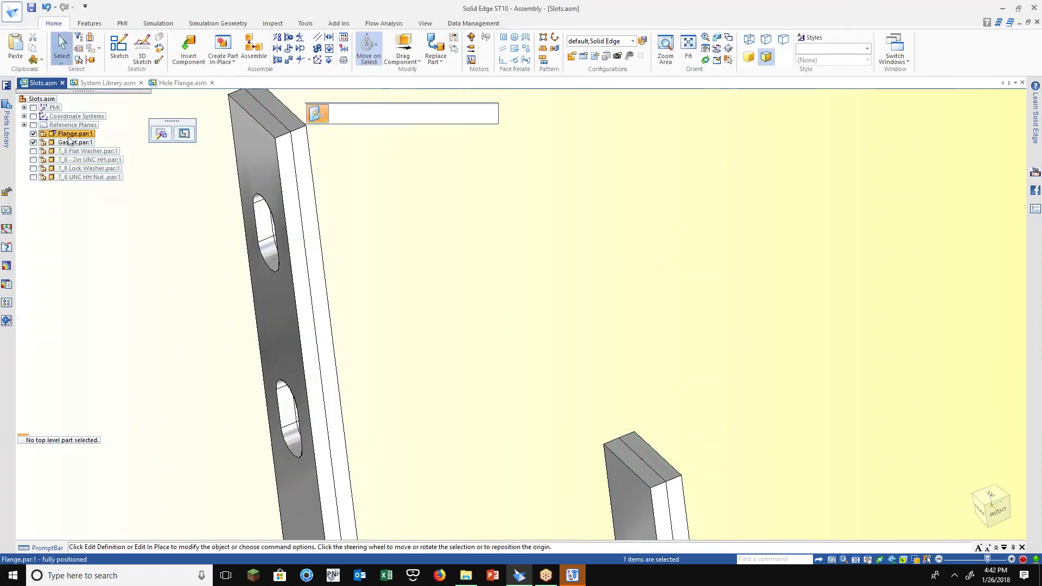
pyautogui.click(277, 145)
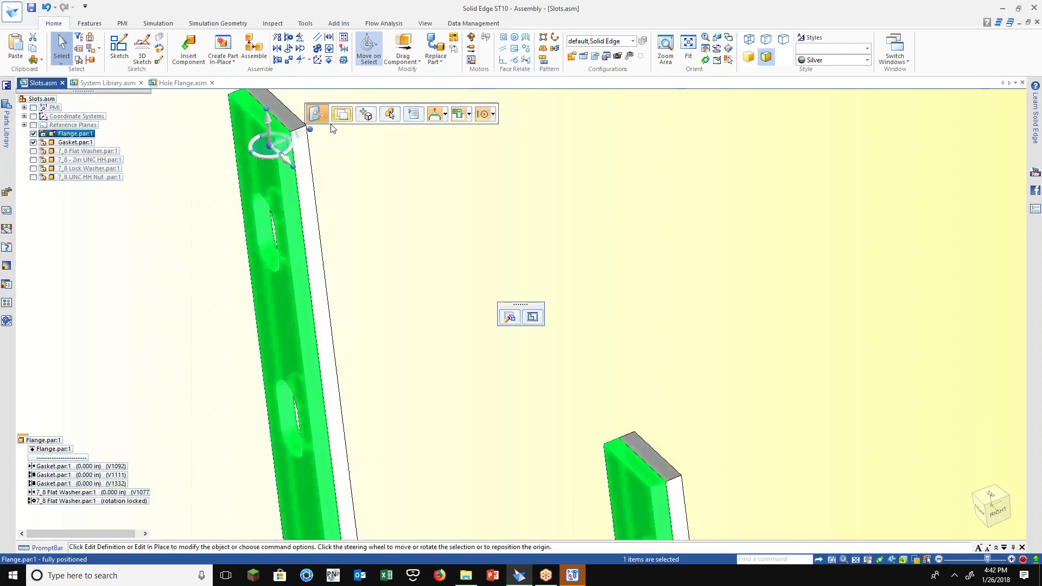
pyautogui.click(294, 133)
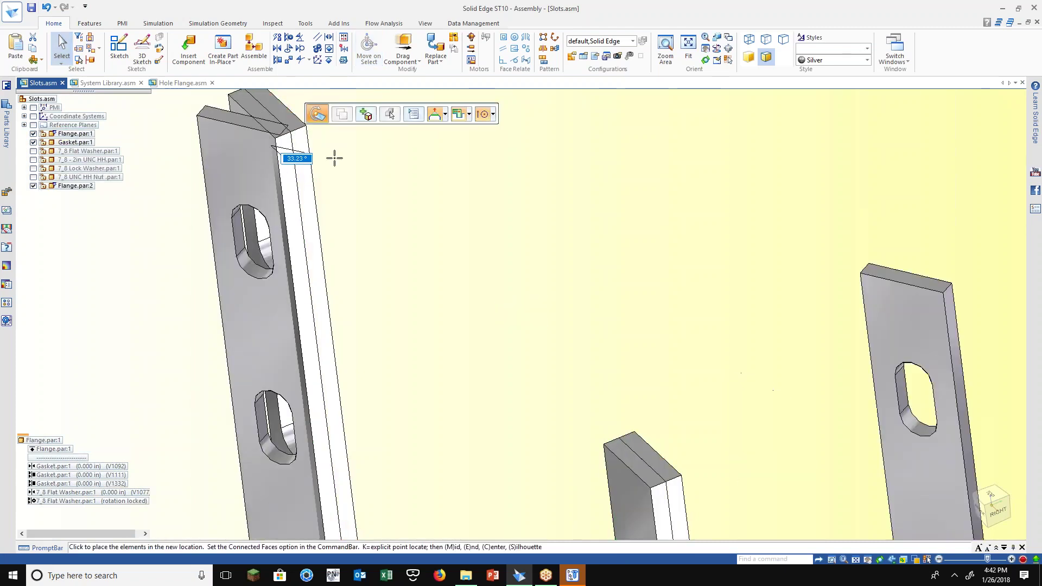
pyautogui.press('Escape')
pyautogui.click(281, 154)
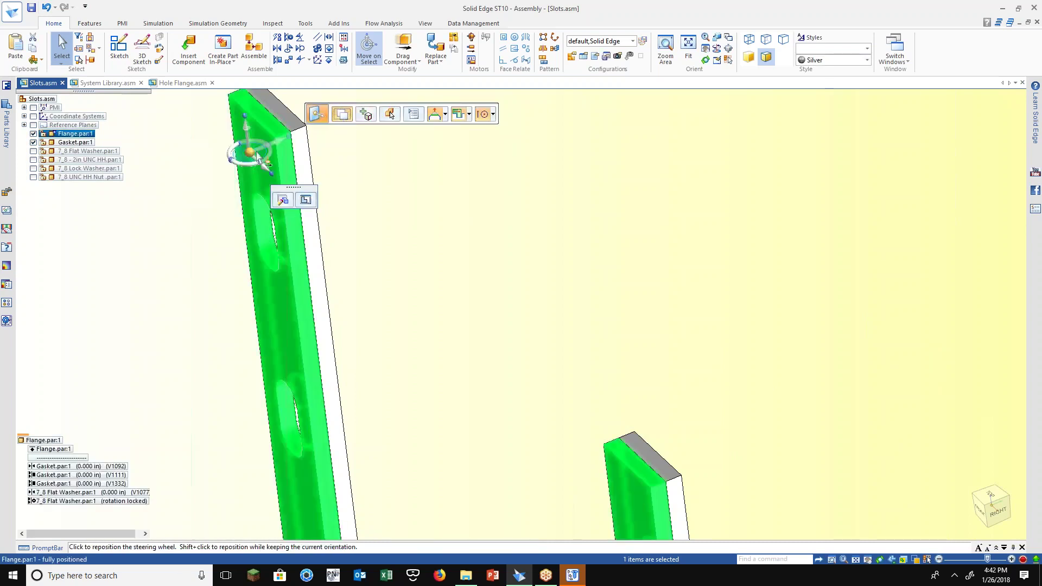
pyautogui.click(258, 154)
pyautogui.click(352, 216)
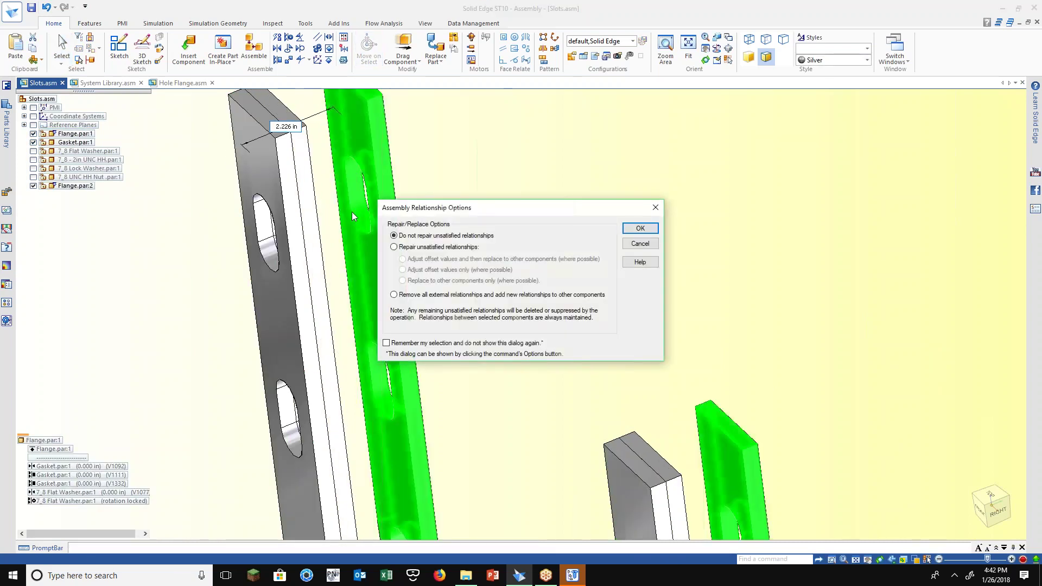
pyautogui.click(633, 228)
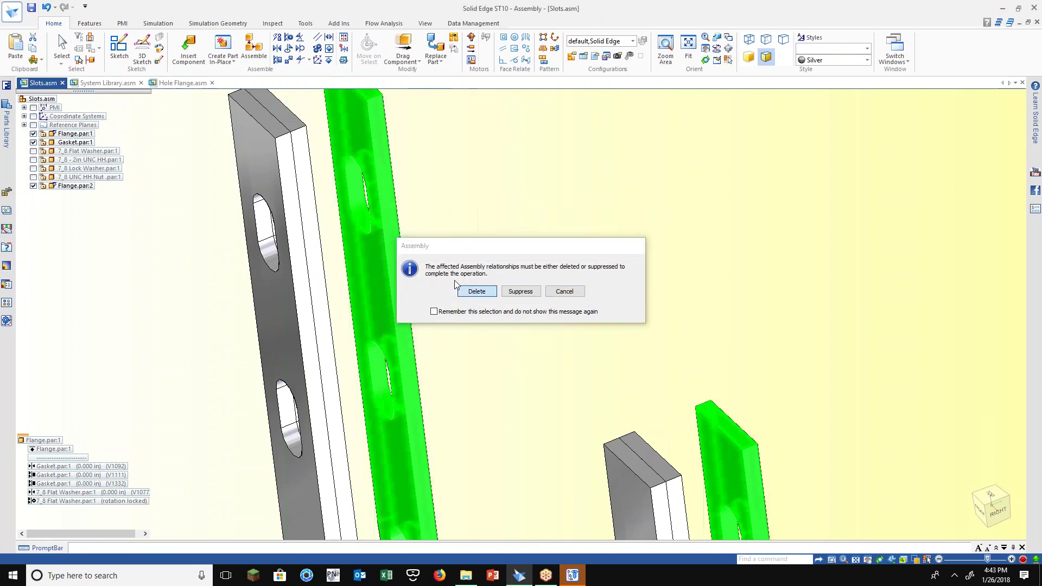
pyautogui.press('Return')
# Move the copied flange from its corner point flush against the gasket's free face
pyautogui.click(326, 216)
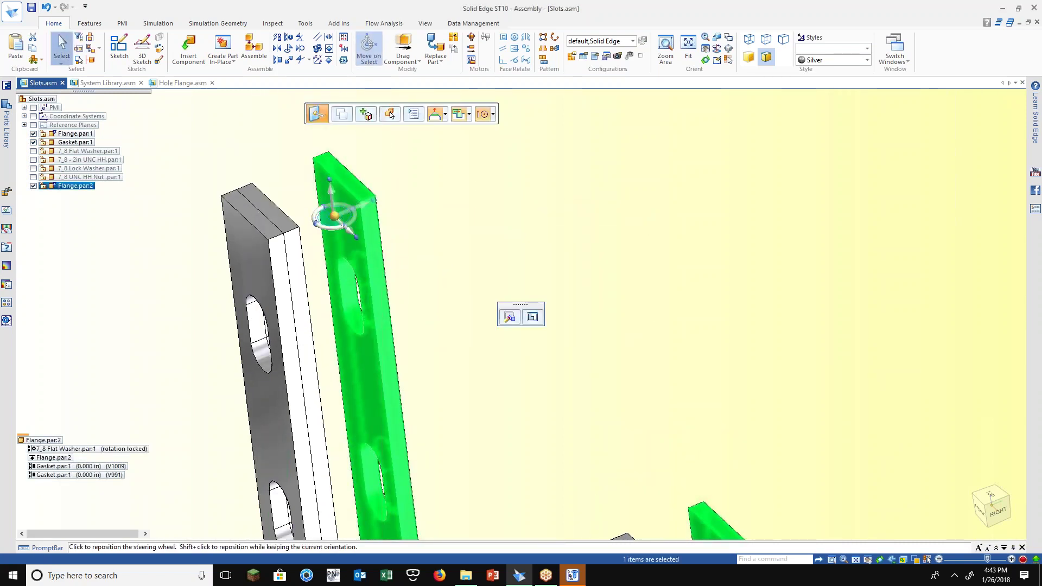
pyautogui.click(369, 206)
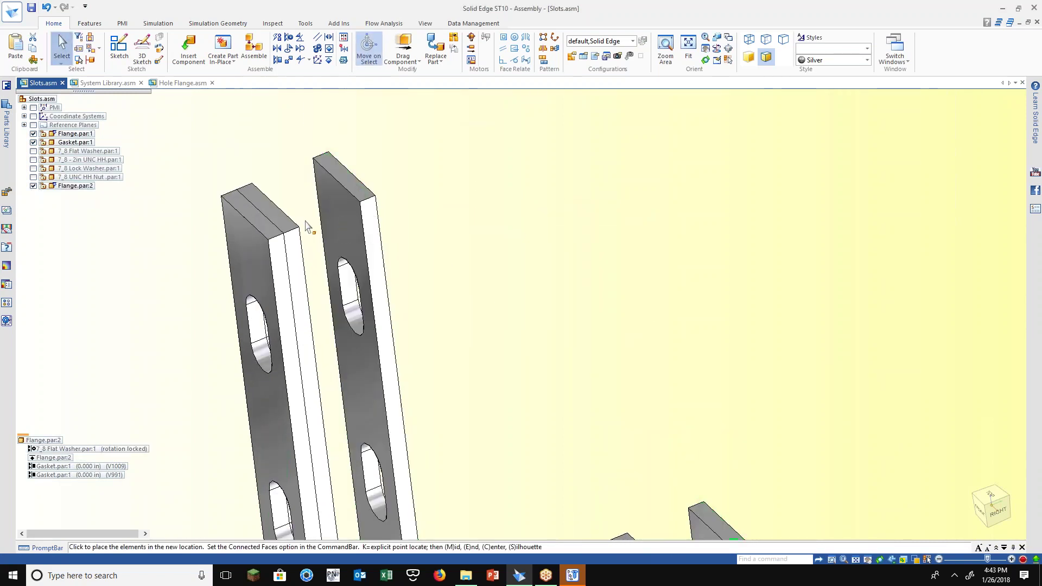
pyautogui.click(364, 228)
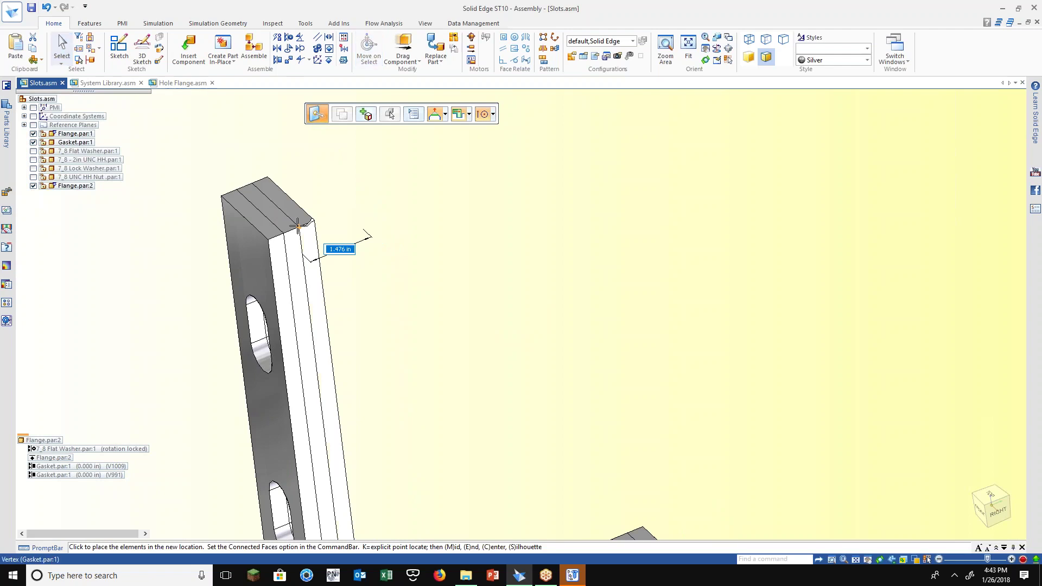
pyautogui.click(371, 233)
# Give the gasket the Violet face style
pyautogui.click(314, 260)
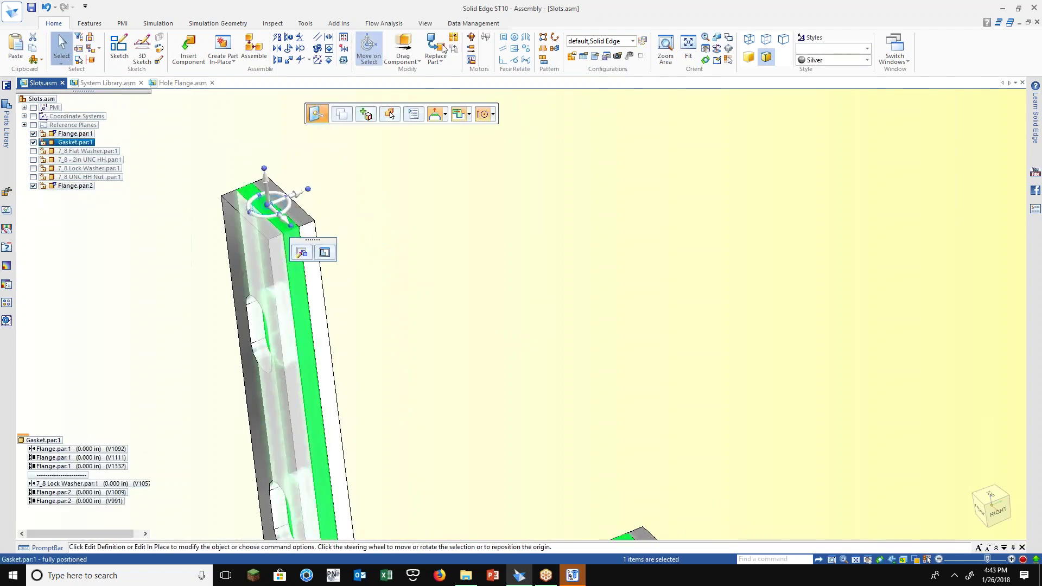
pyautogui.click(425, 23)
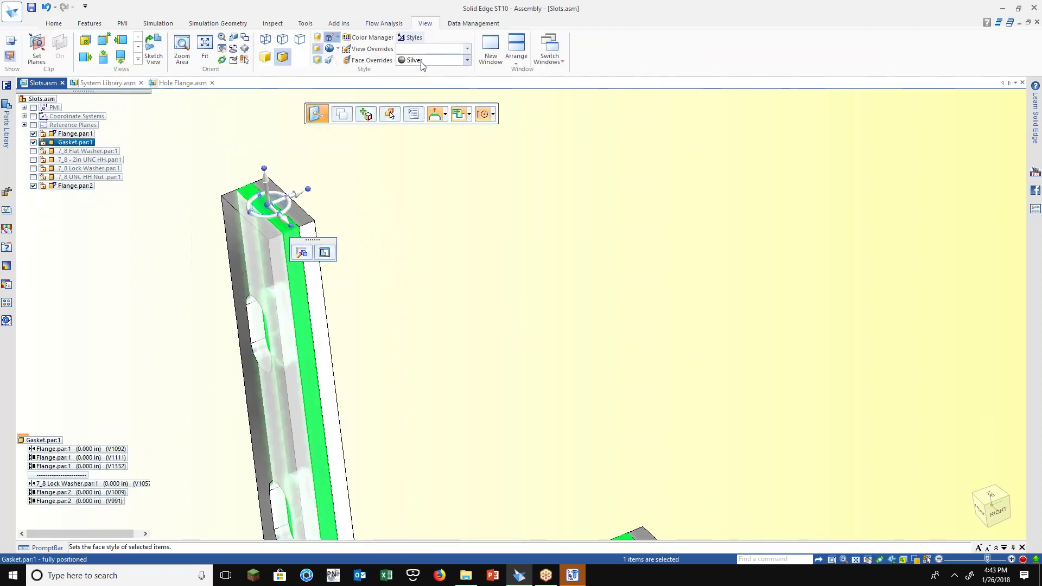
pyautogui.click(428, 60)
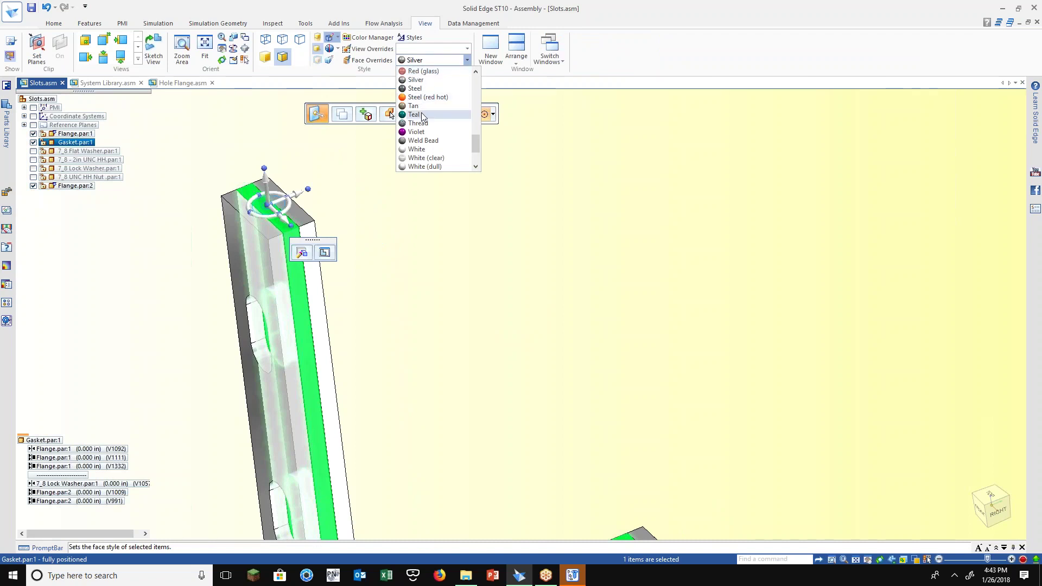
pyautogui.click(417, 131)
pyautogui.hotkey('ctrl', 'i')
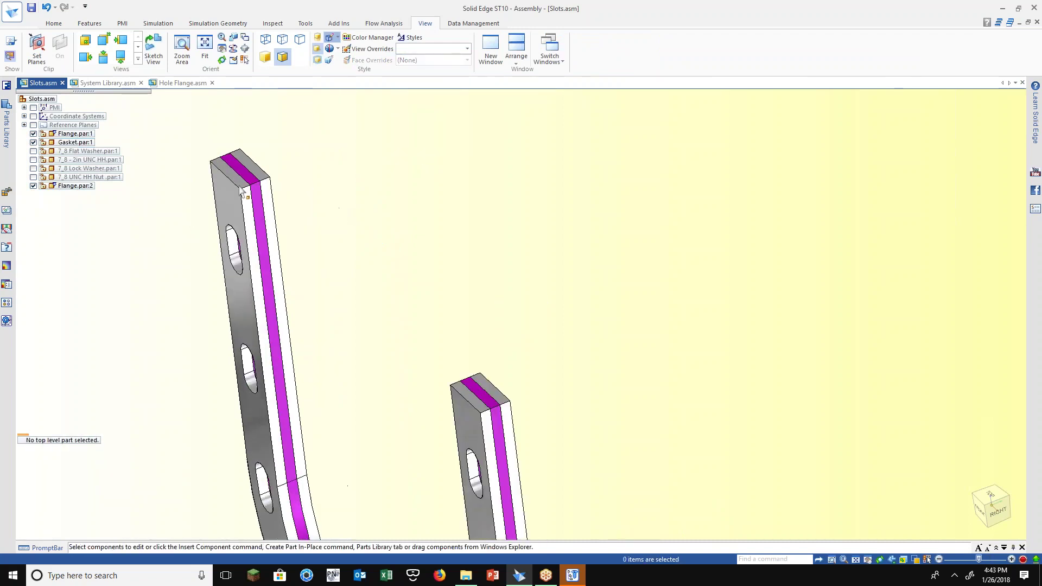
# Show the flat washer, the 2 in bolt, the lock washer and the nut again
pyautogui.click(33, 151)
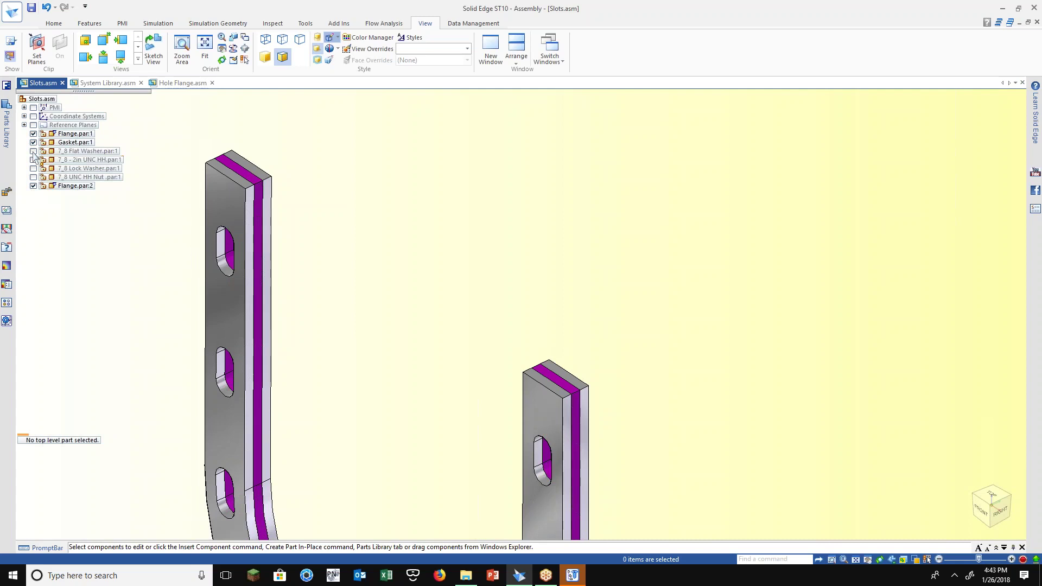
pyautogui.click(33, 159)
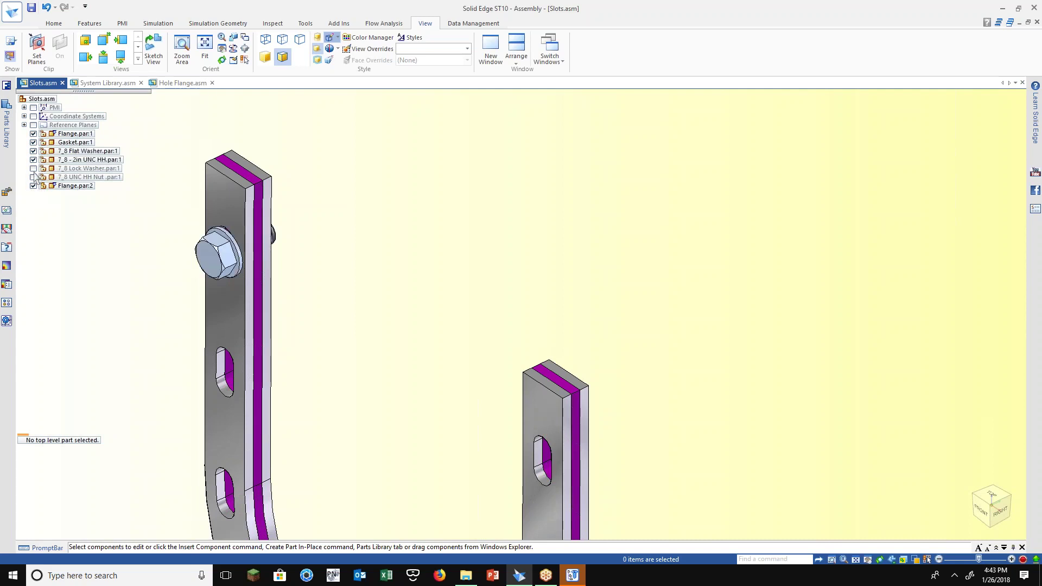
pyautogui.click(33, 177)
pyautogui.click(33, 168)
# Delete the 7/8 lock washer's mate relationship to the gasket
pyautogui.moveTo(179, 185); pyautogui.dragTo(221, 185, button='middle')
pyautogui.scroll(4, 312, 174)
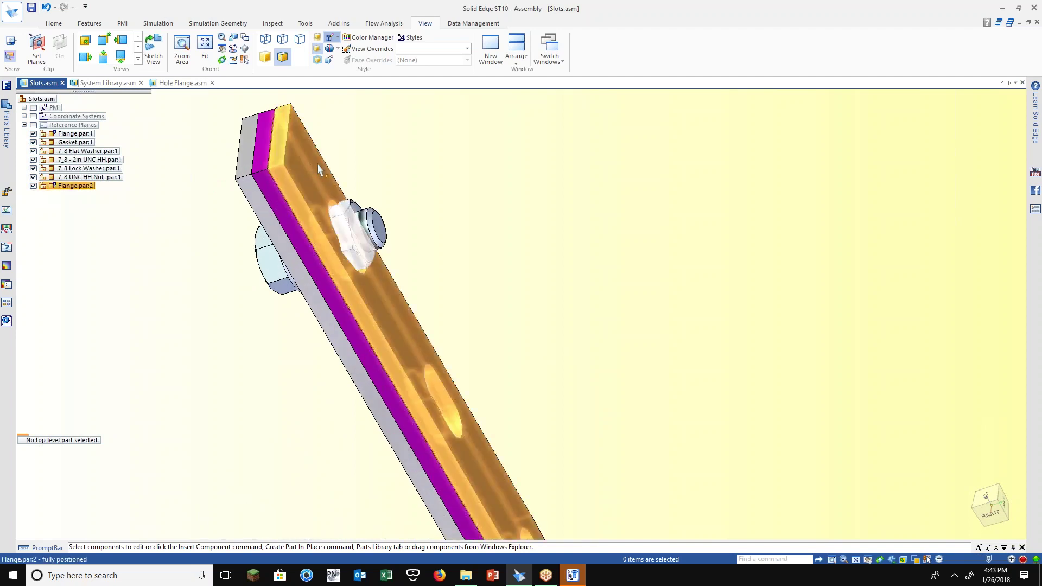
pyautogui.scroll(1, 320, 169)
pyautogui.moveTo(331, 328); pyautogui.dragTo(347, 241, button='middle')
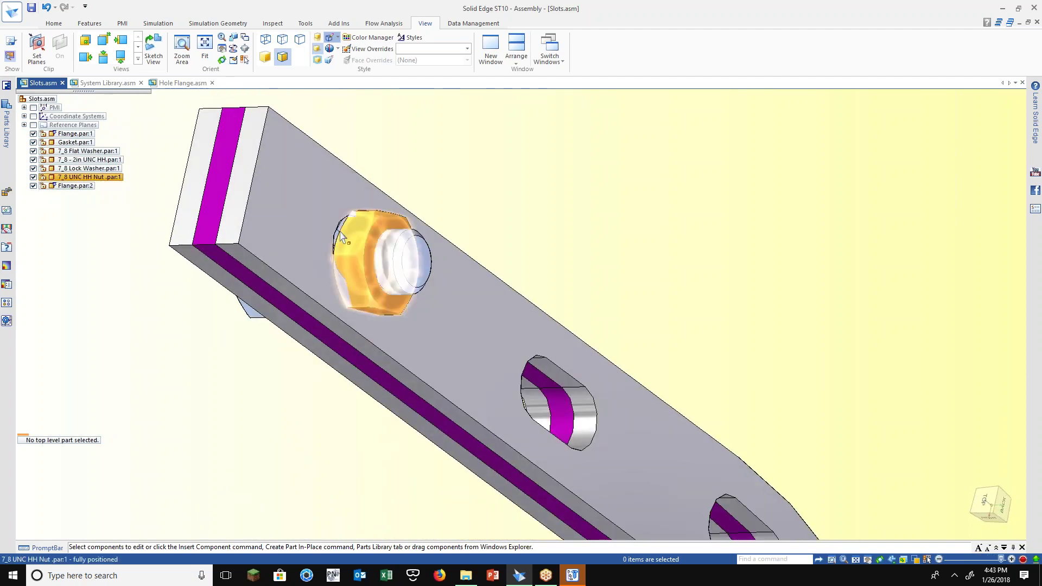
pyautogui.rightClick(340, 239)
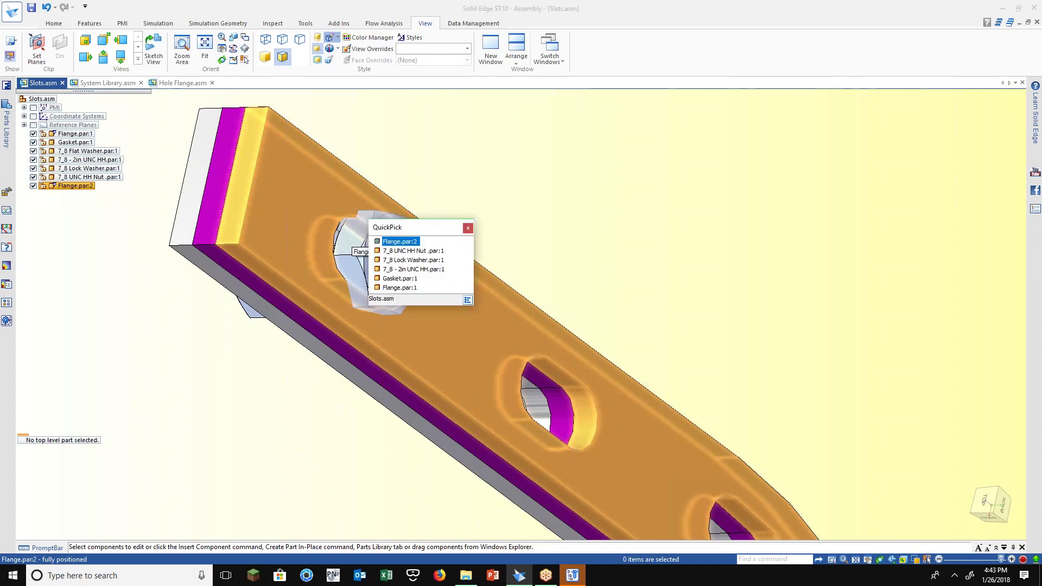
pyautogui.click(394, 262)
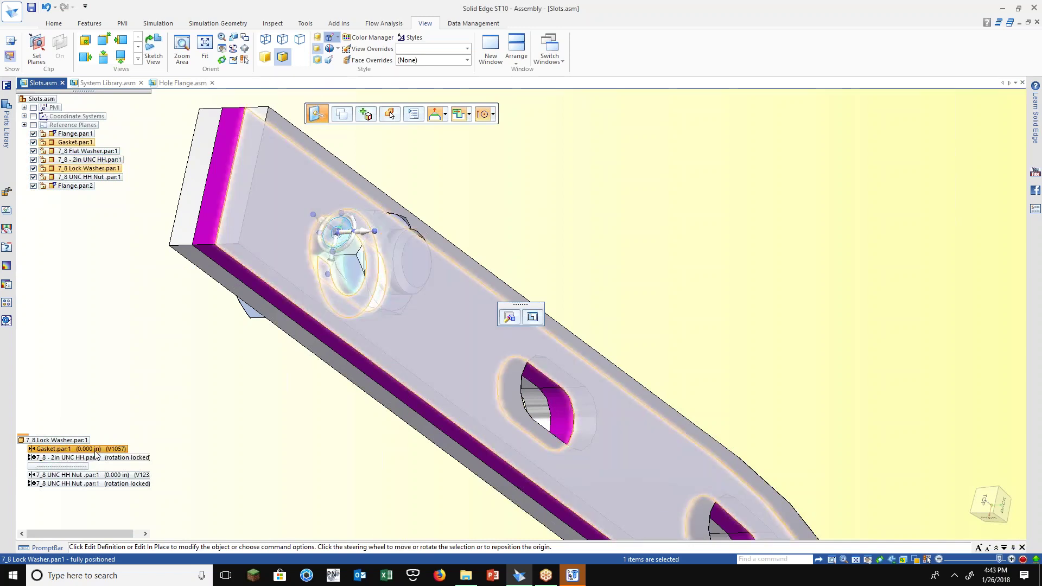
pyautogui.rightClick(96, 455)
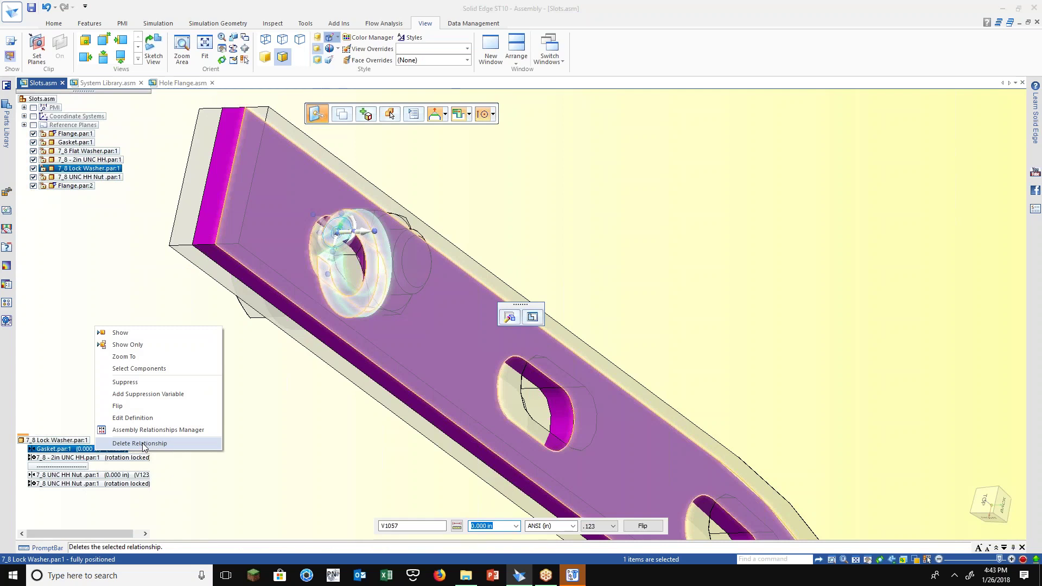
pyautogui.click(142, 444)
# Mate the lock washer's face to the outer face of the copied flange with a 0.000 in offset
pyautogui.click(515, 320)
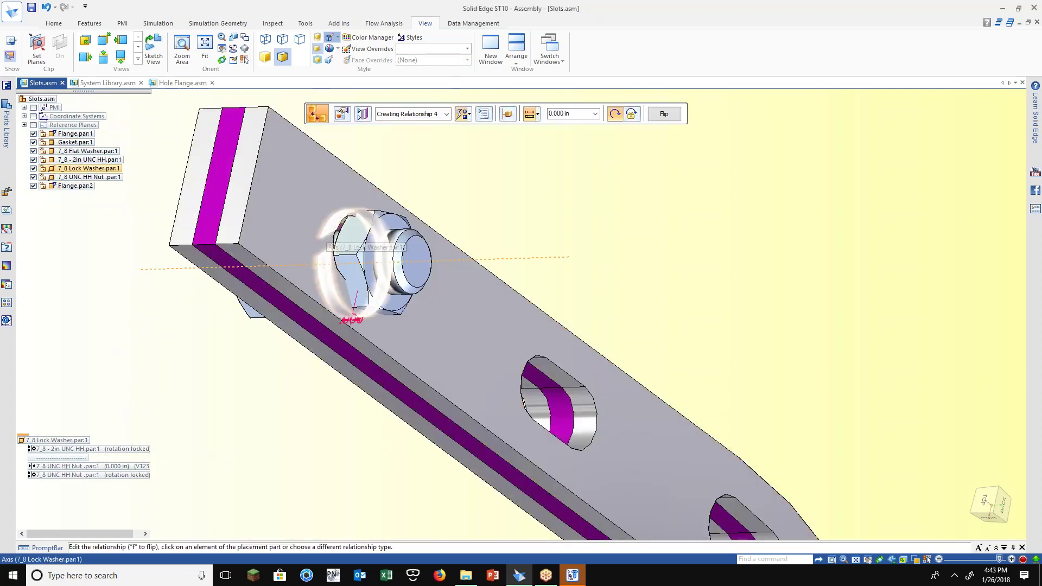
pyautogui.rightClick(369, 228)
pyautogui.click(413, 251)
pyautogui.click(436, 293)
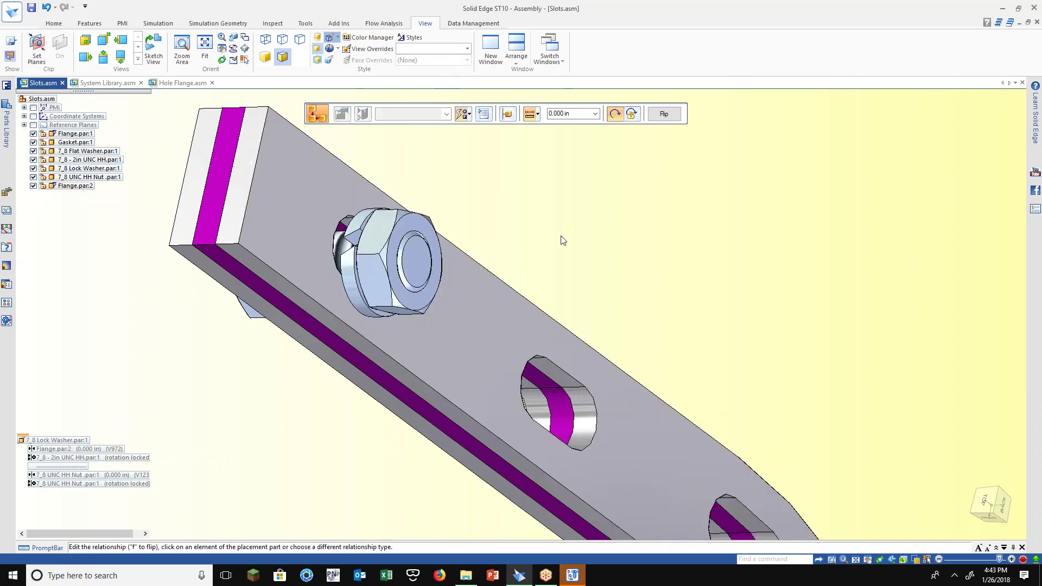
pyautogui.moveTo(564, 240); pyautogui.dragTo(604, 219, button='middle')
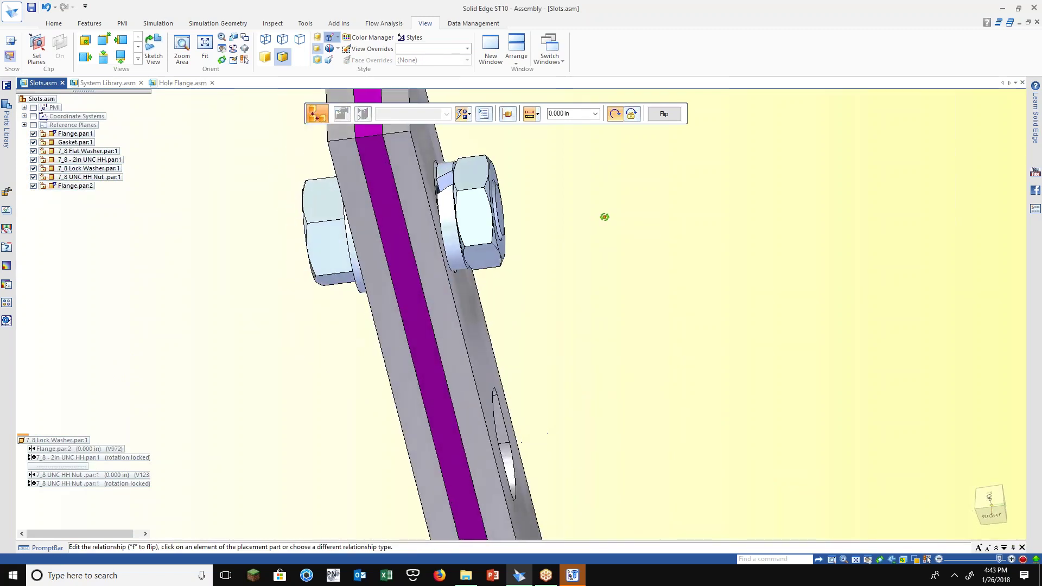
pyautogui.press('Escape')
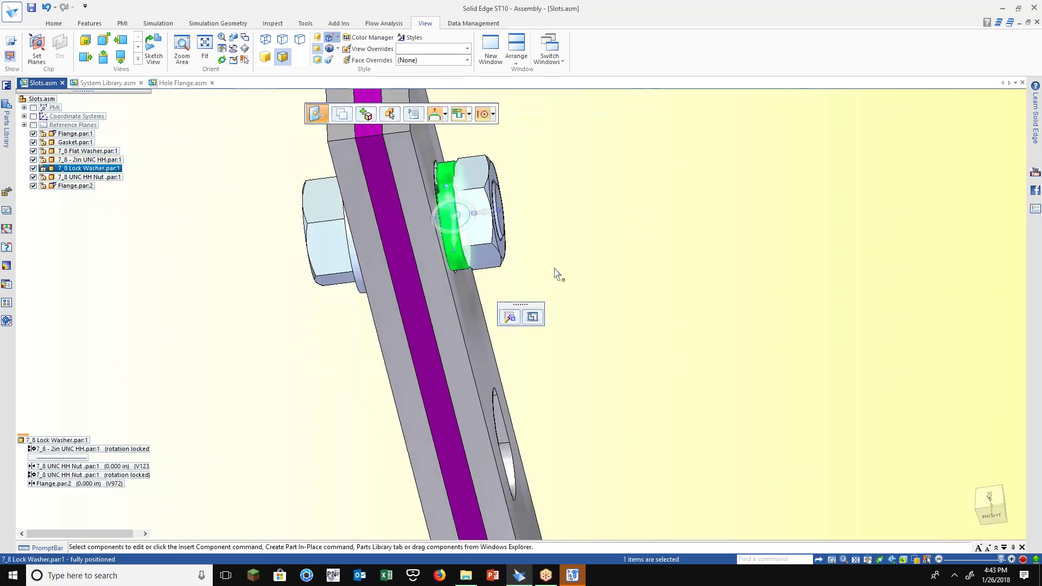
pyautogui.keyDown('shift'); pyautogui.moveTo(554, 274); pyautogui.dragTo(488, 293, button='middle'); pyautogui.keyUp('shift')
pyautogui.press('Escape')
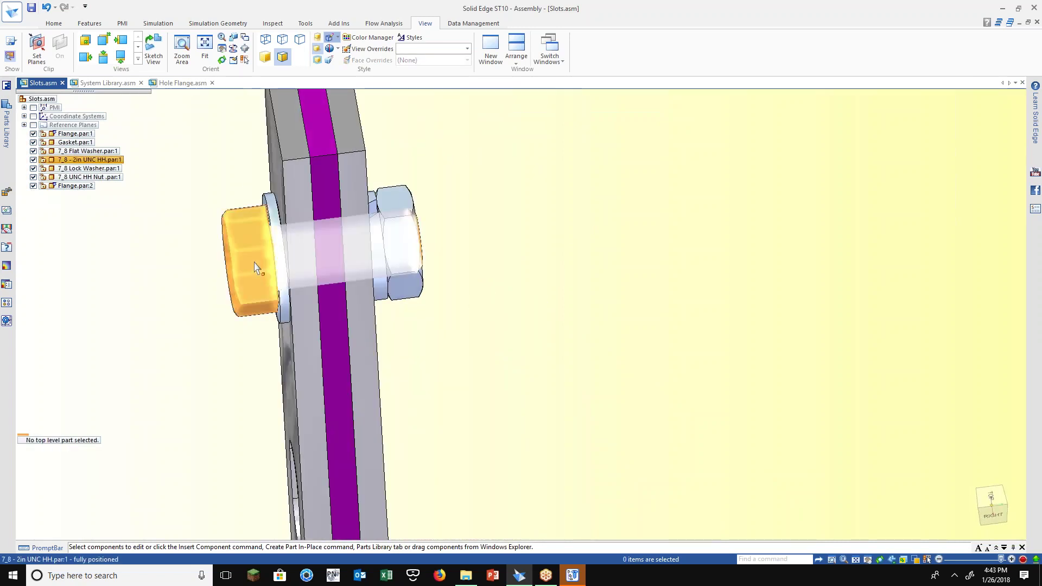
# Replace the 2 in bolt with the family member 7_8 - 3in UNC HH
pyautogui.press('Escape')
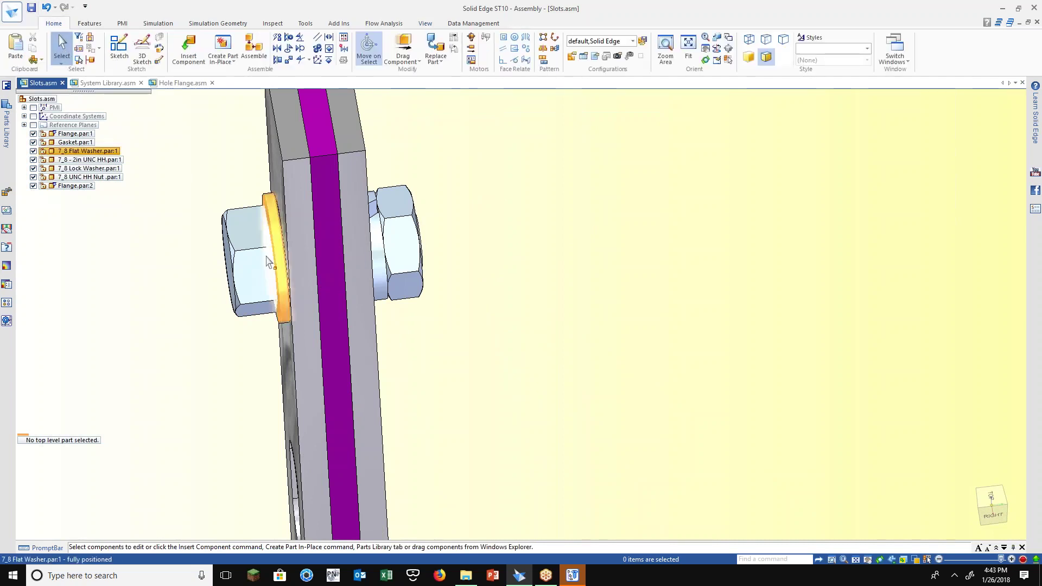
pyautogui.click(250, 256)
pyautogui.click(436, 58)
pyautogui.click(451, 72)
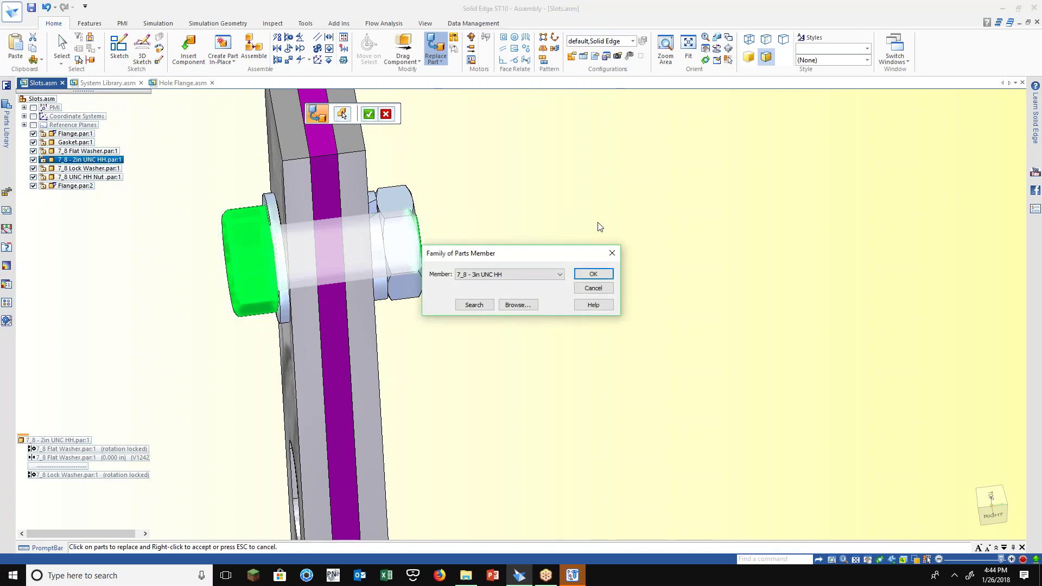
pyautogui.click(558, 210)
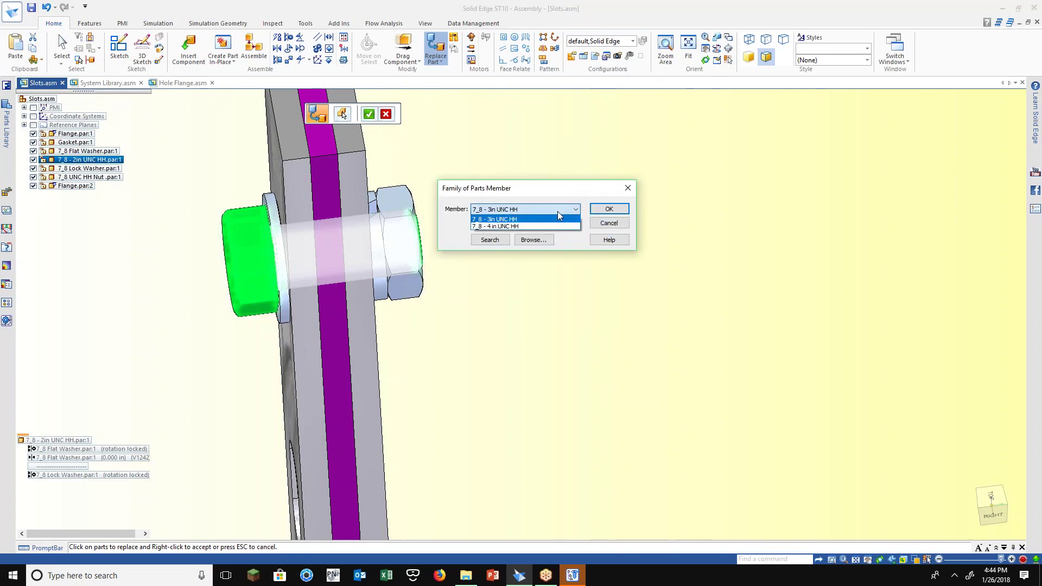
pyautogui.click(520, 220)
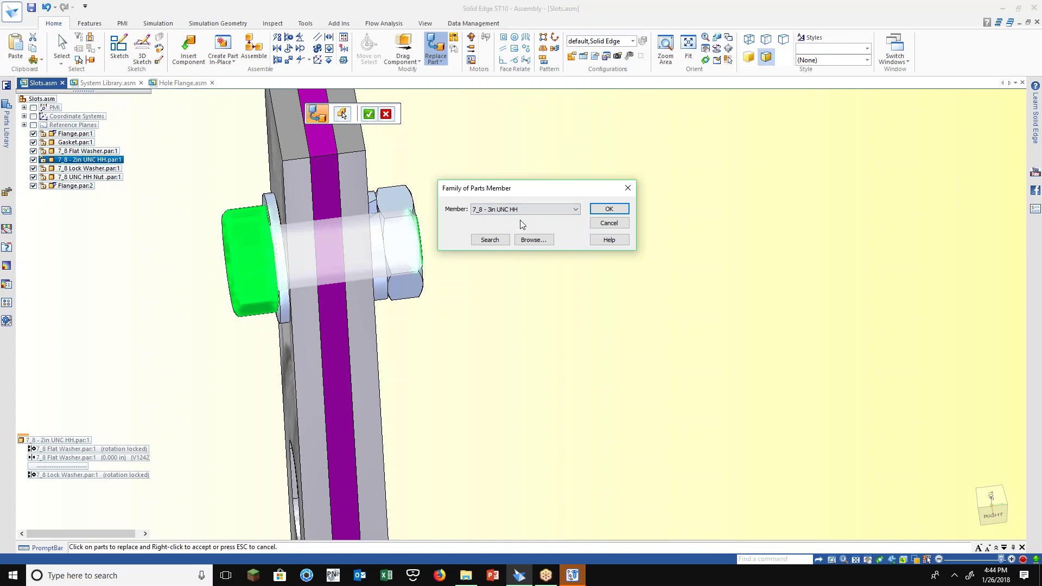
pyautogui.click(609, 209)
pyautogui.moveTo(501, 315); pyautogui.dragTo(543, 293, button='middle')
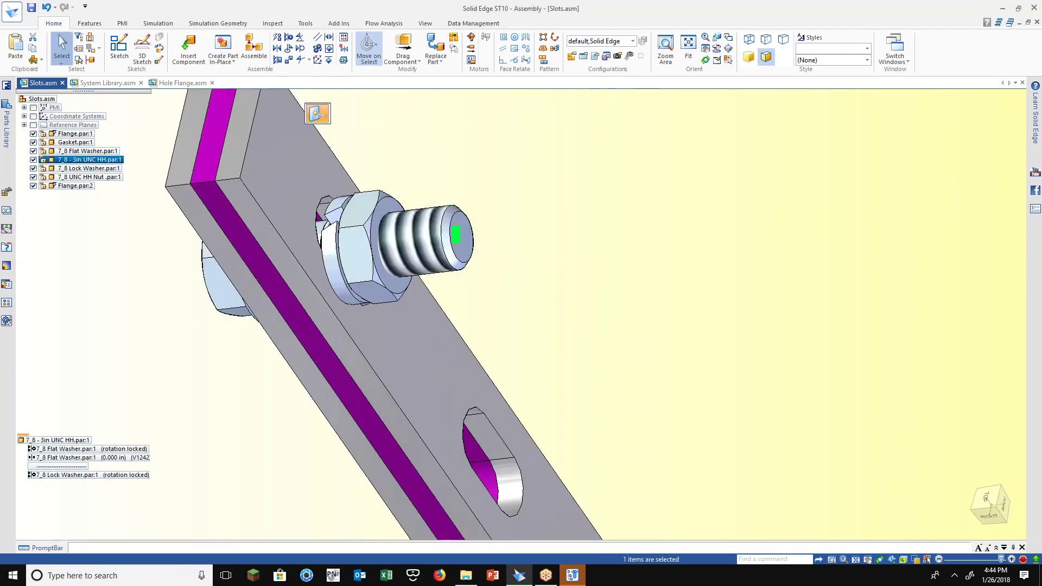
pyautogui.press('Escape')
# Edit the gasket in place, move its face toward the first flange to make it thinner, and return to the assembly
pyautogui.moveTo(574, 248); pyautogui.dragTo(616, 217, button='middle')
pyautogui.doubleClick(371, 194)
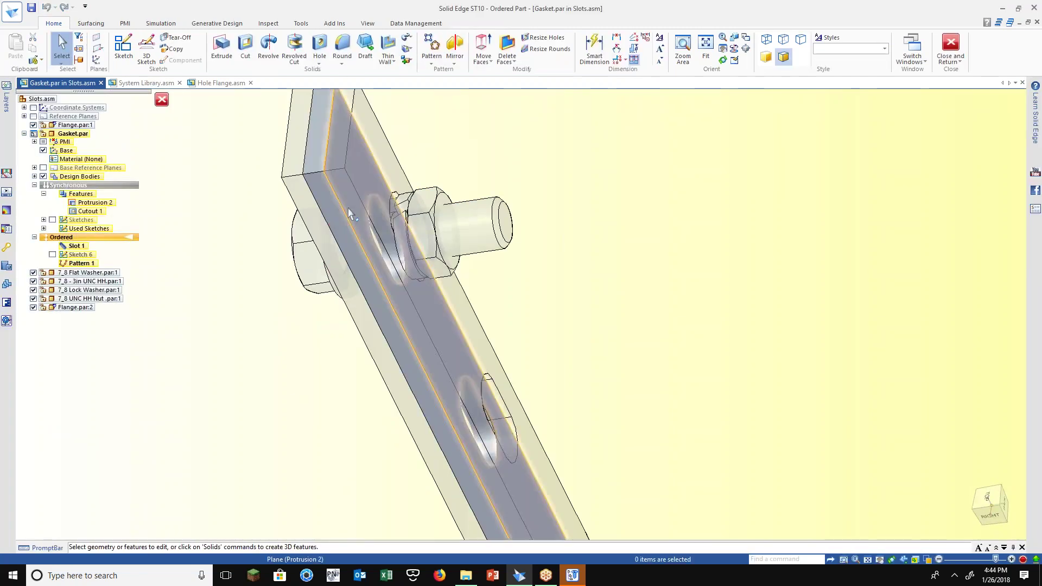
pyautogui.click(349, 212)
pyautogui.click(344, 211)
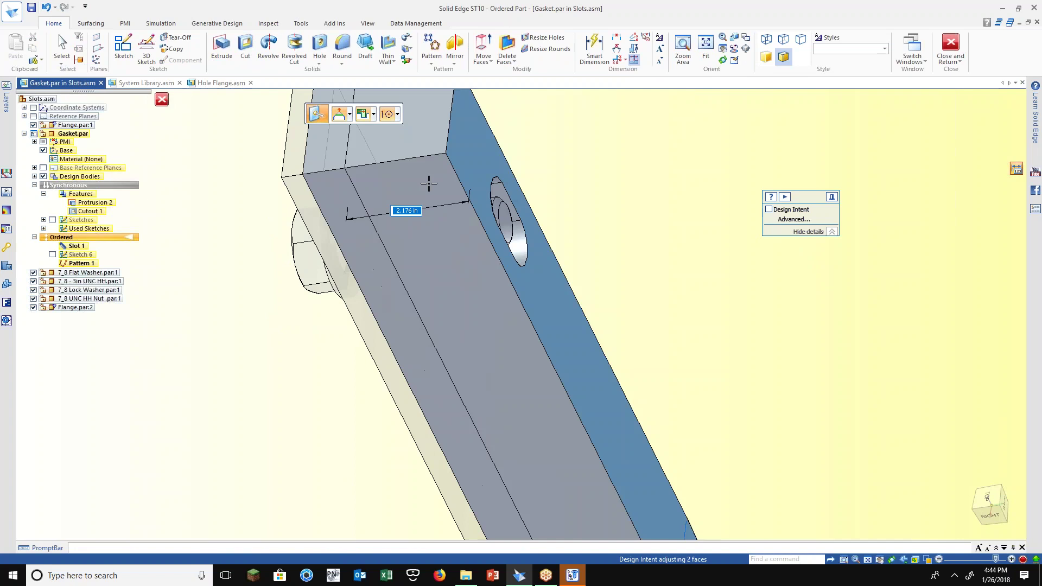
pyautogui.click(333, 201)
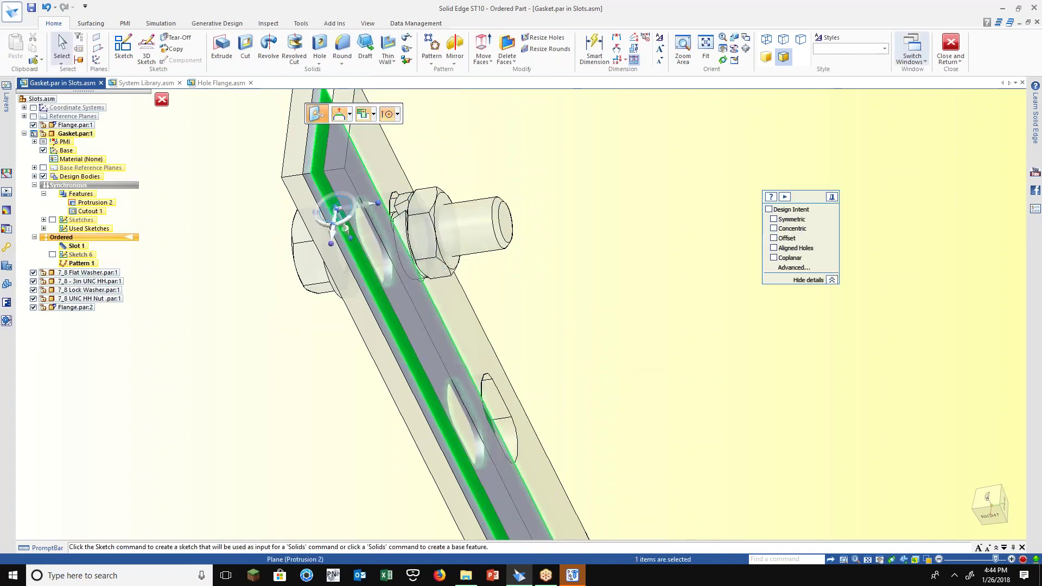
pyautogui.press('Escape')
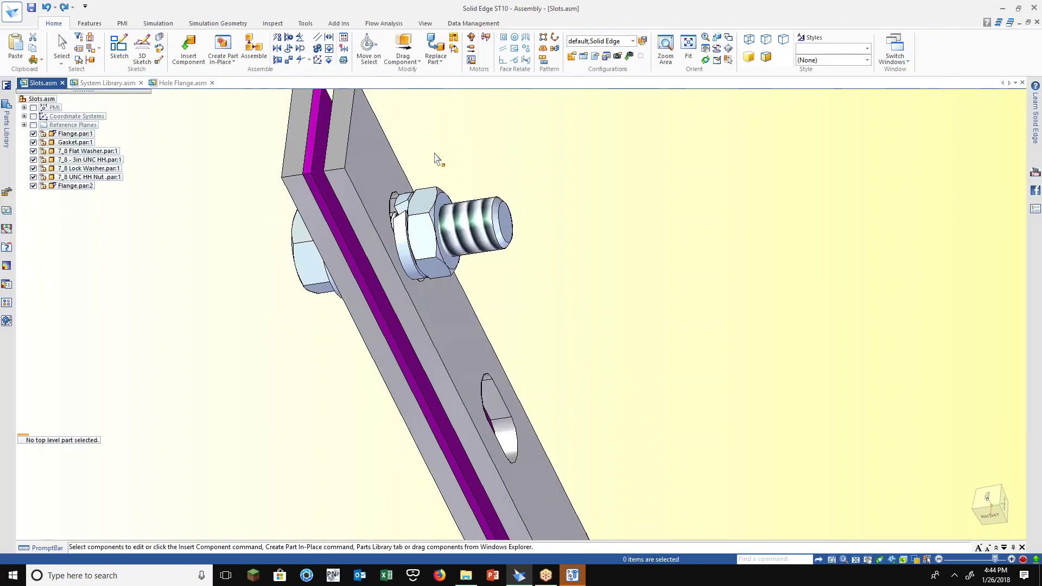
# Add three more relationships between the inner faces of the copied flange and the gasket
pyautogui.click(367, 218)
pyautogui.click(370, 245)
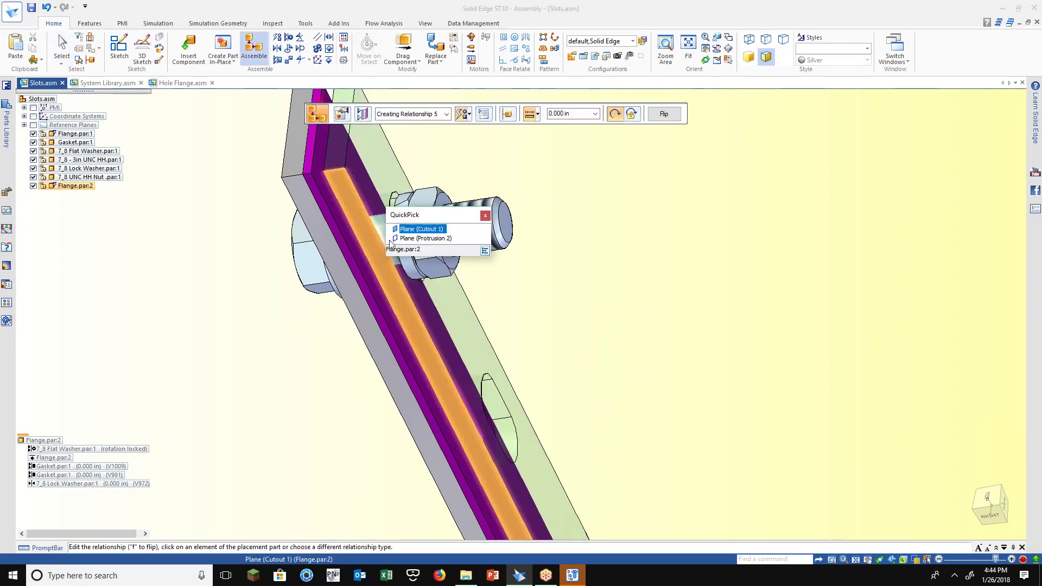
pyautogui.click(352, 220)
pyautogui.click(352, 219)
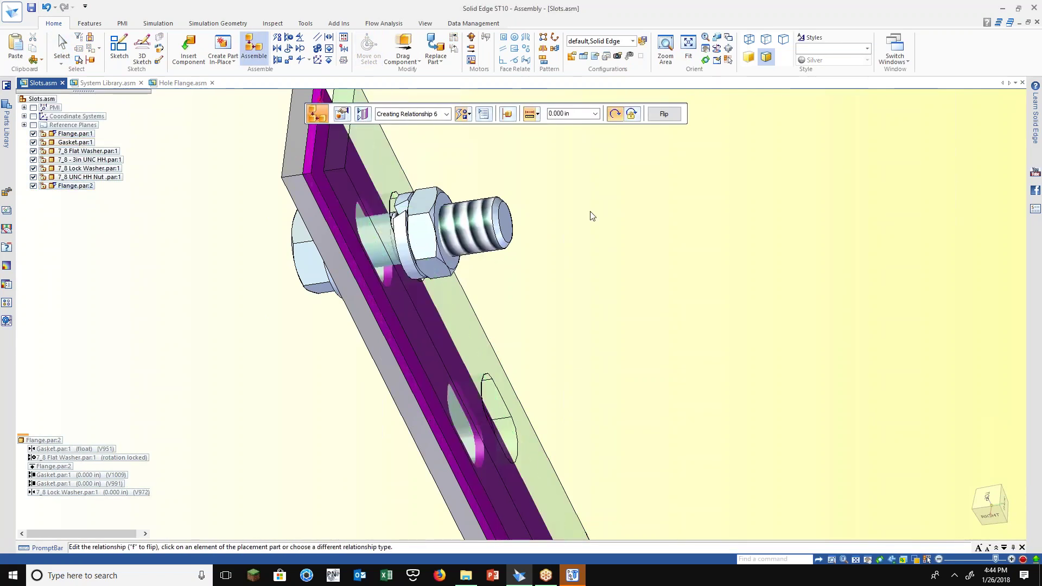
pyautogui.click(353, 204)
pyautogui.click(326, 213)
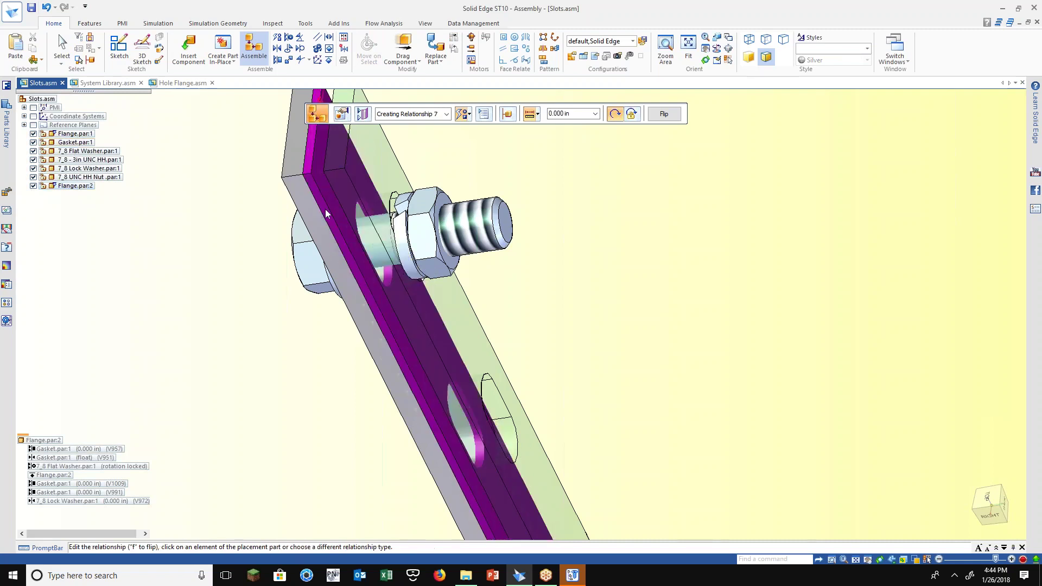
pyautogui.click(337, 209)
pyautogui.press('Escape')
pyautogui.click(391, 181)
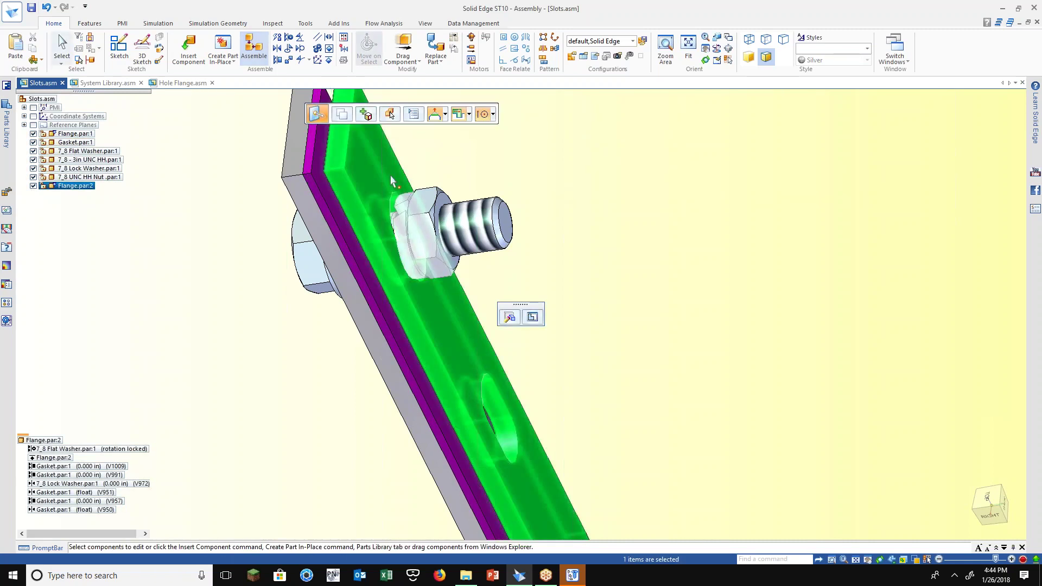
pyautogui.click(510, 318)
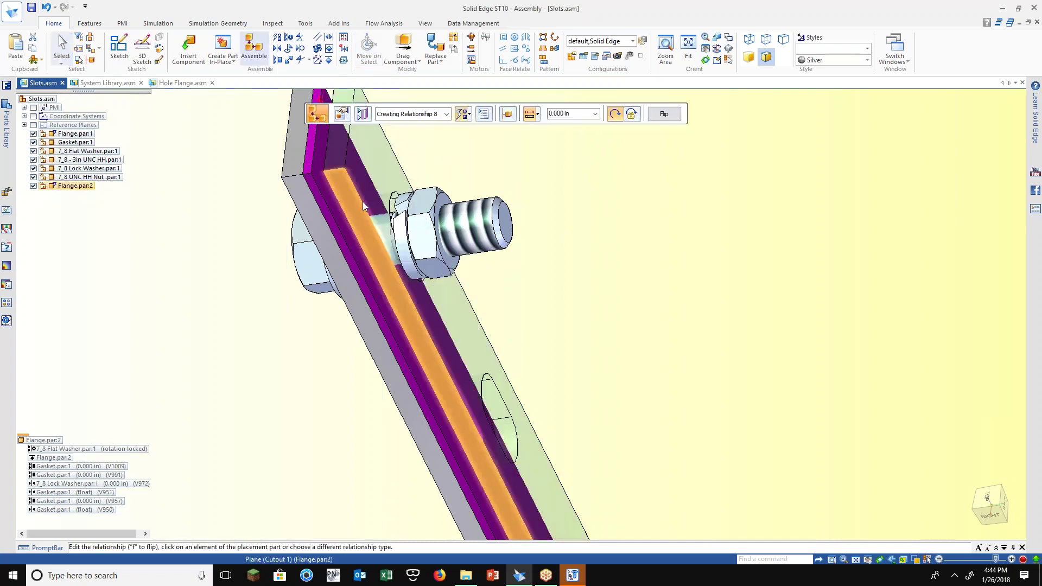
pyautogui.press('Escape')
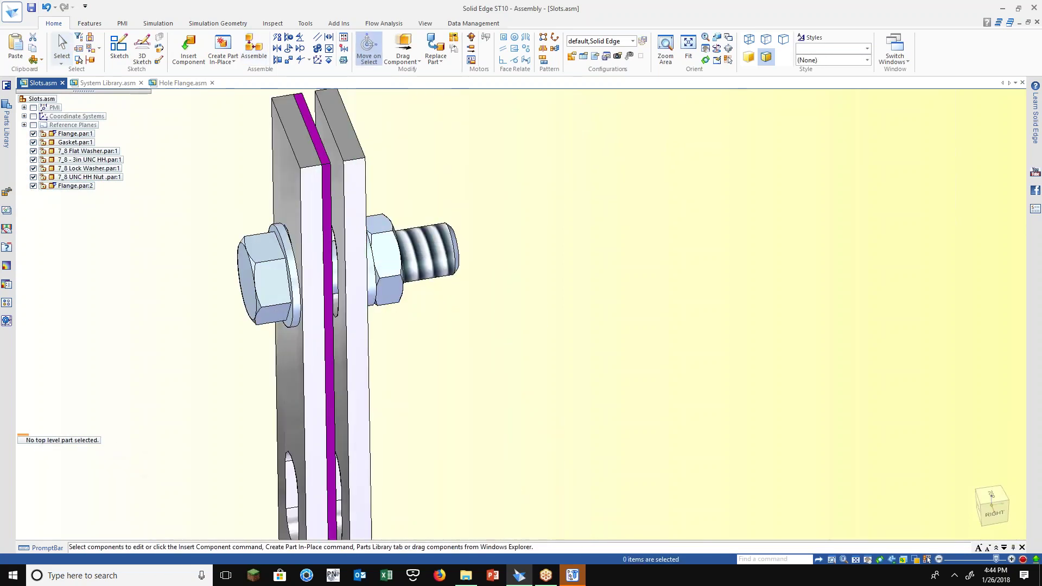
# Delete the ground relationship from the copied flange
pyautogui.scroll(-2, 139, 222)
pyautogui.click(61, 185)
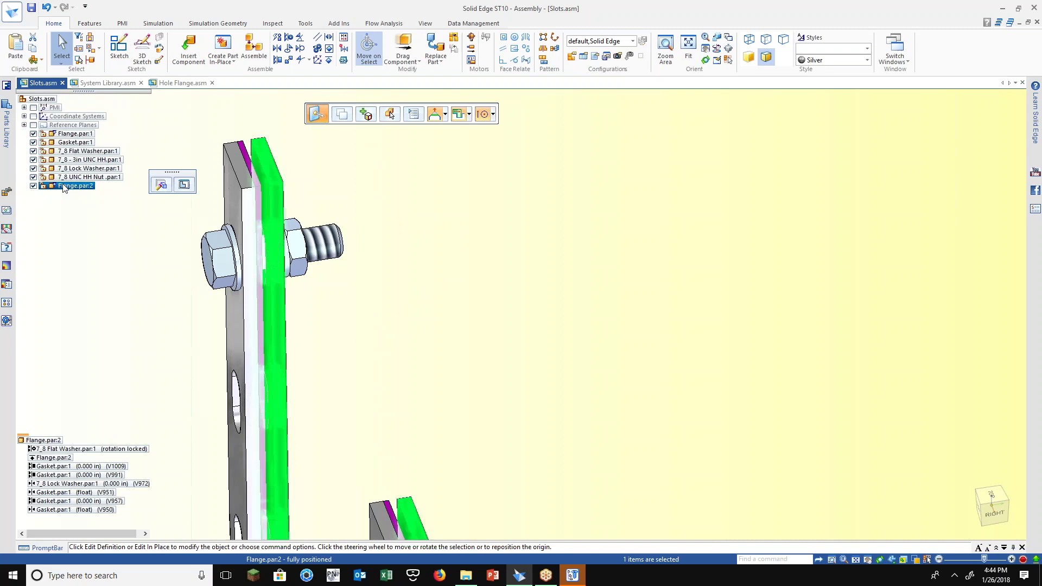
pyautogui.scroll(-2, 323, 297)
pyautogui.moveTo(294, 354); pyautogui.dragTo(306, 338, button='middle')
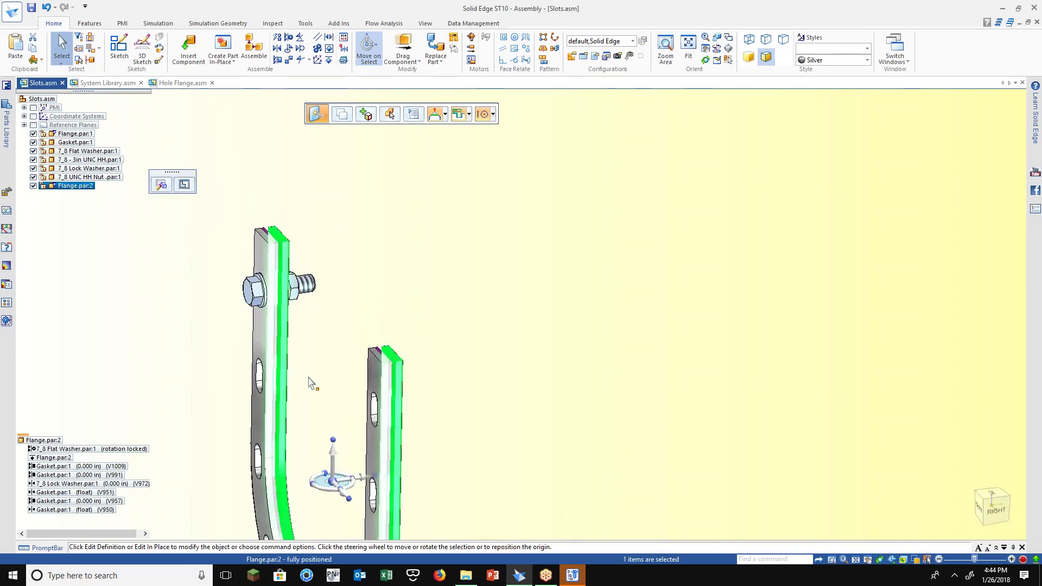
pyautogui.press('Escape')
pyautogui.scroll(3, 244, 223)
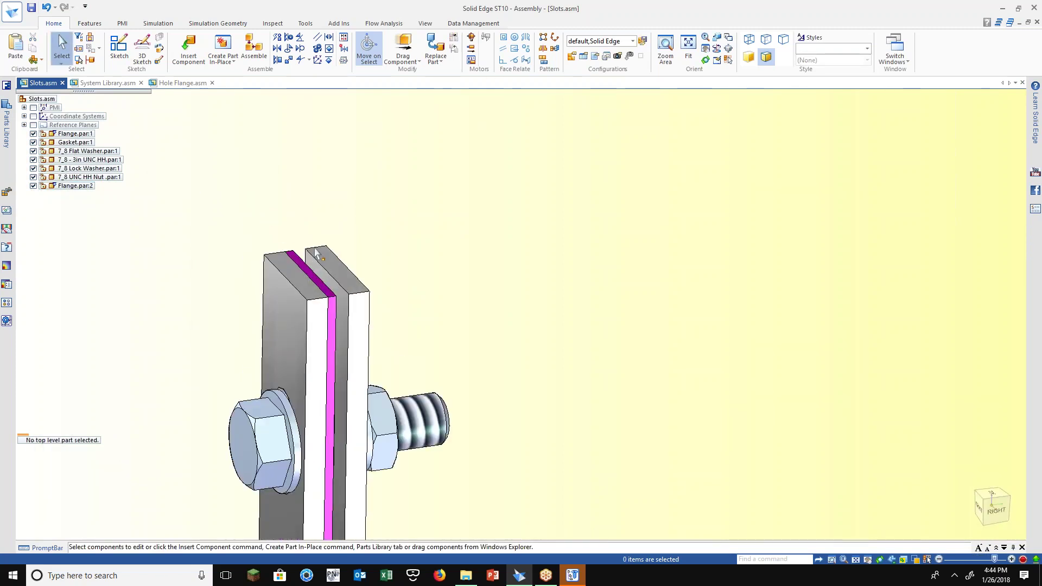
pyautogui.click(363, 290)
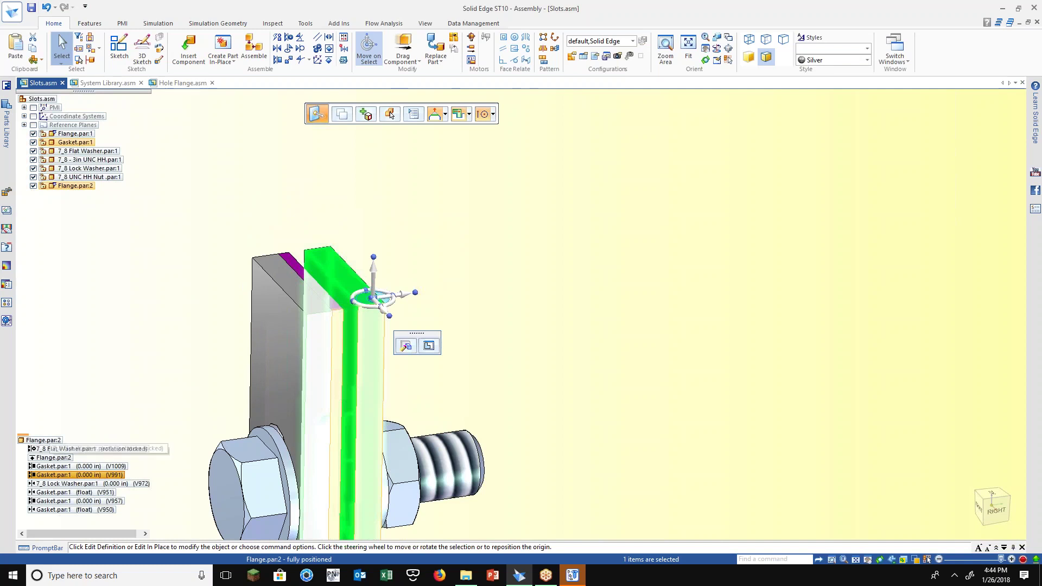
pyautogui.rightClick(54, 458)
pyautogui.click(103, 550)
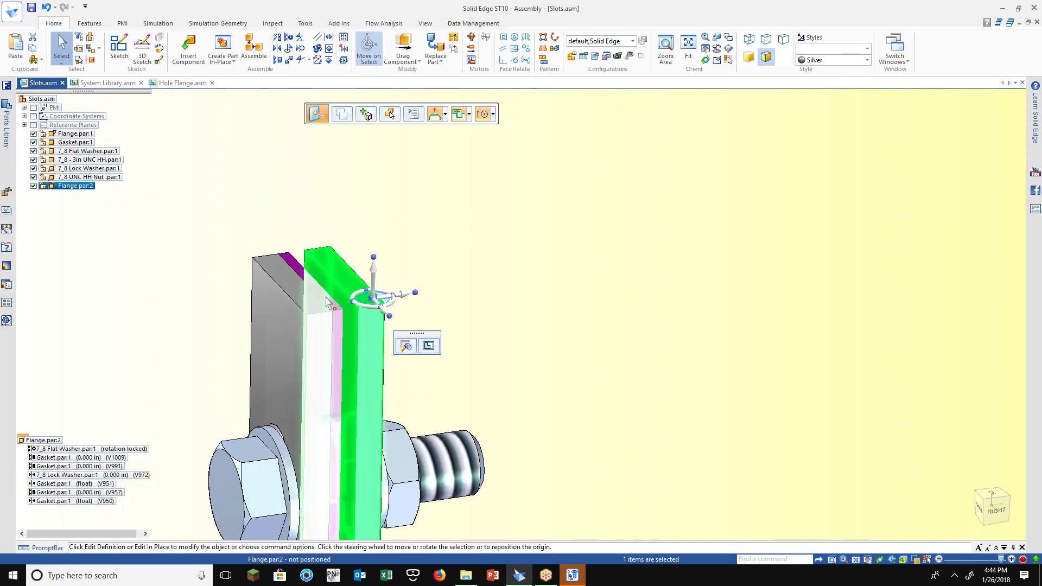
# Move the copied flange about 0.225 in against the gasket, choosing not to repair unsatisfied relationships
pyautogui.click(372, 298)
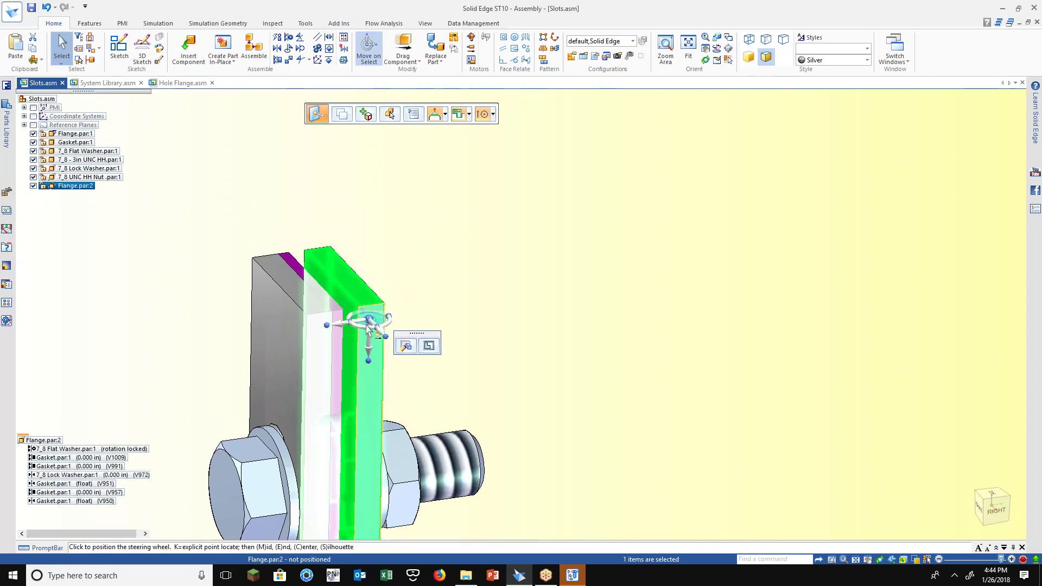
pyautogui.click(360, 329)
pyautogui.moveTo(394, 323); pyautogui.dragTo(343, 322)
pyautogui.click(641, 229)
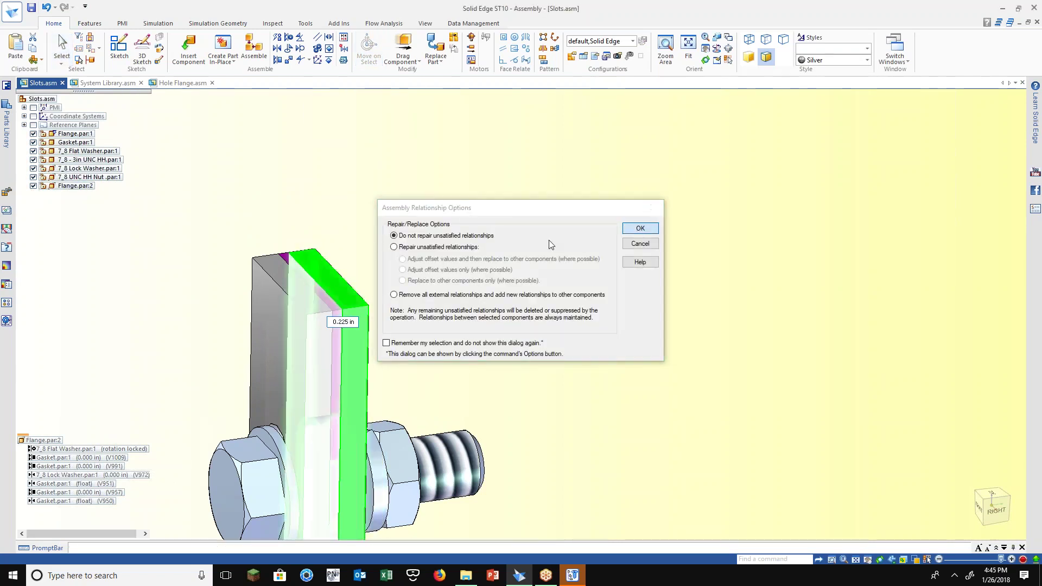
pyautogui.click(521, 291)
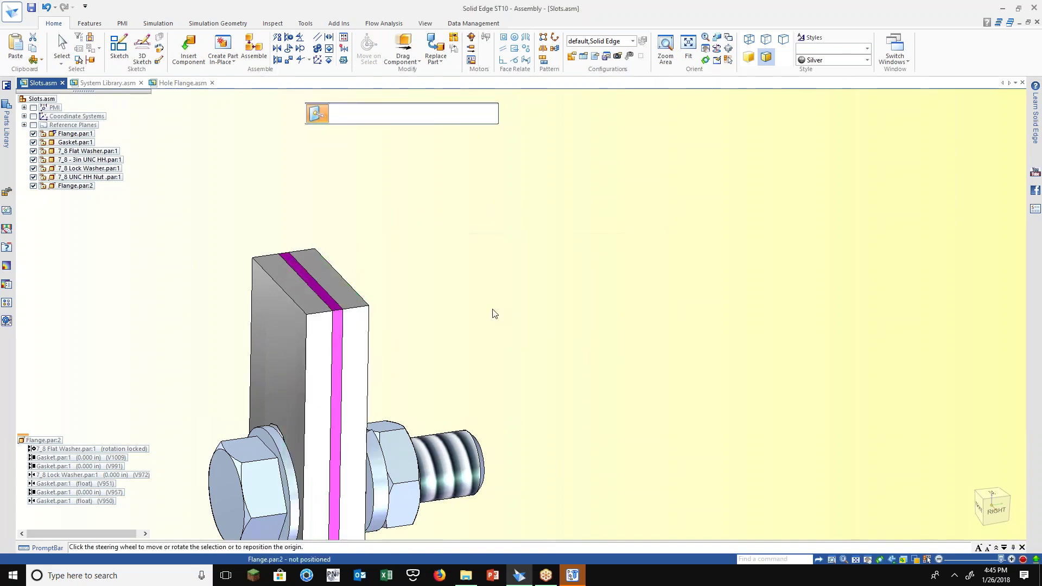
pyautogui.click(472, 310)
# Start a sketch on the first flange's outer face and hide the flat washer, bolt, lock washer and nut
pyautogui.scroll(-3, 473, 310)
pyautogui.moveTo(472, 309); pyautogui.dragTo(528, 158, button='middle')
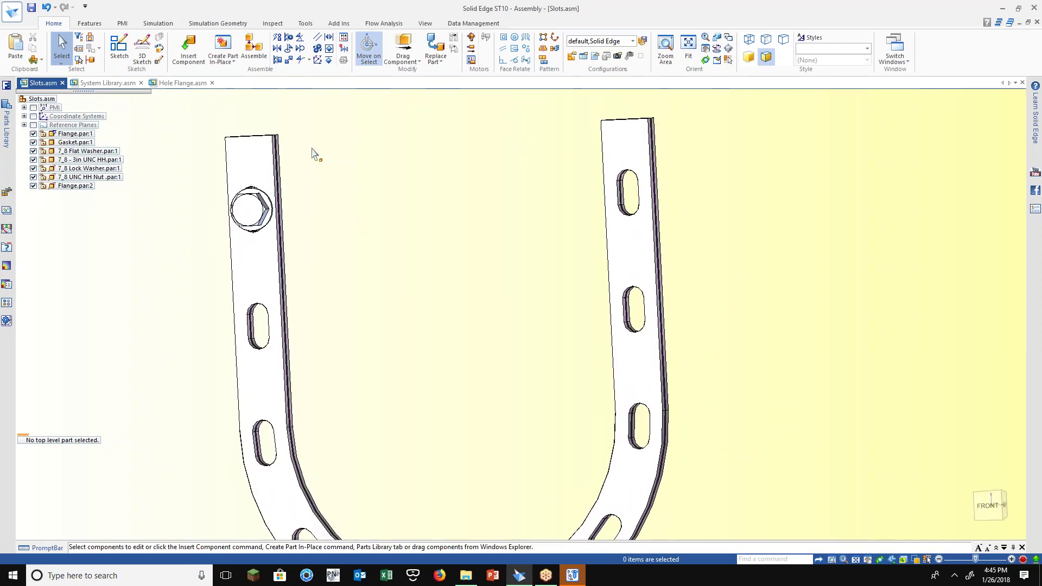
pyautogui.scroll(-3, 412, 244)
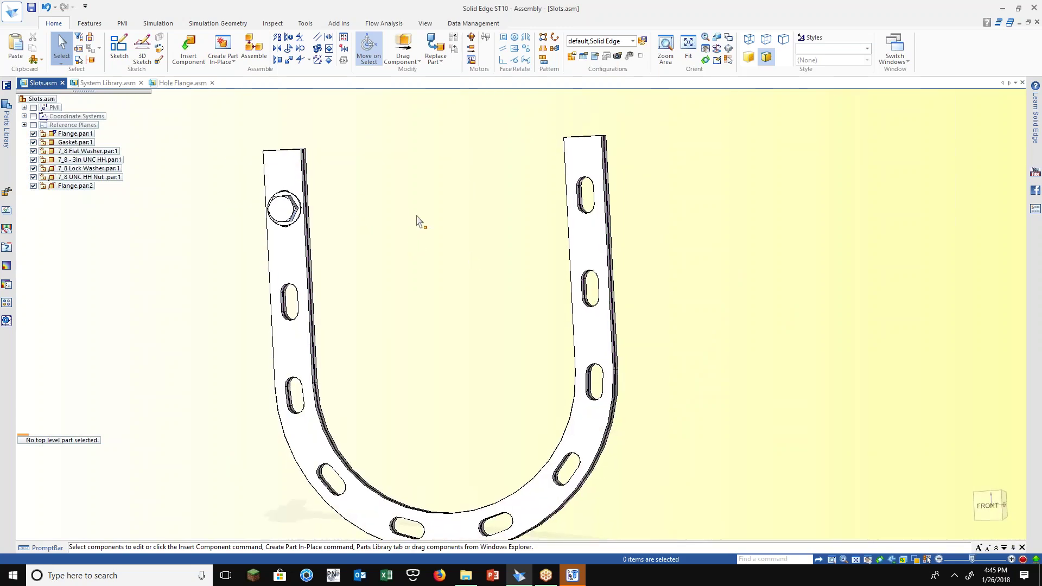
pyautogui.hotkey('ctrl', 'i')
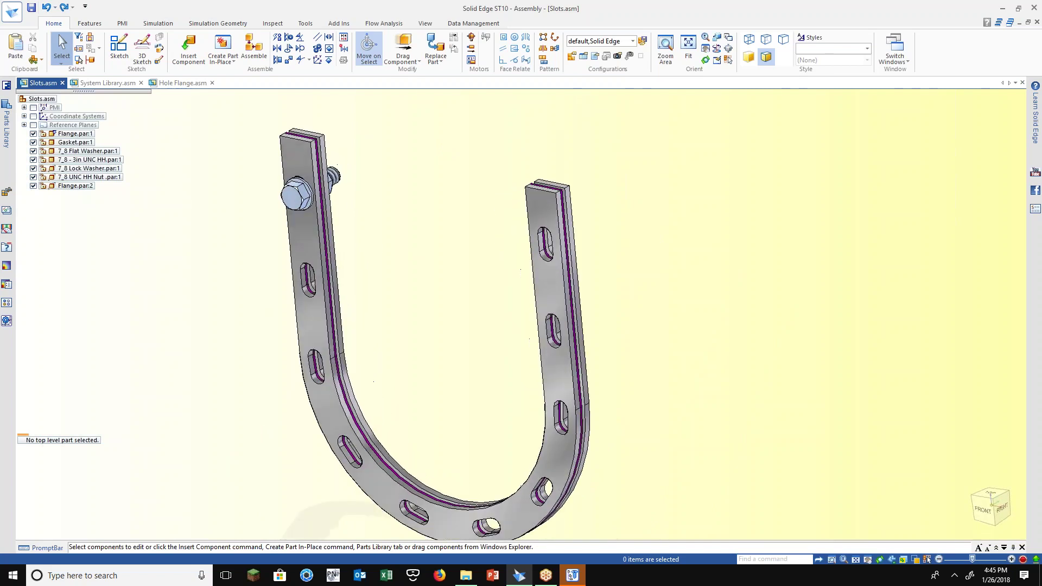
pyautogui.moveTo(421, 249)
pyautogui.mouseDown(button='middle')
pyautogui.moveTo(431, 251)
pyautogui.moveTo(419, 250)
pyautogui.mouseUp(button='middle')
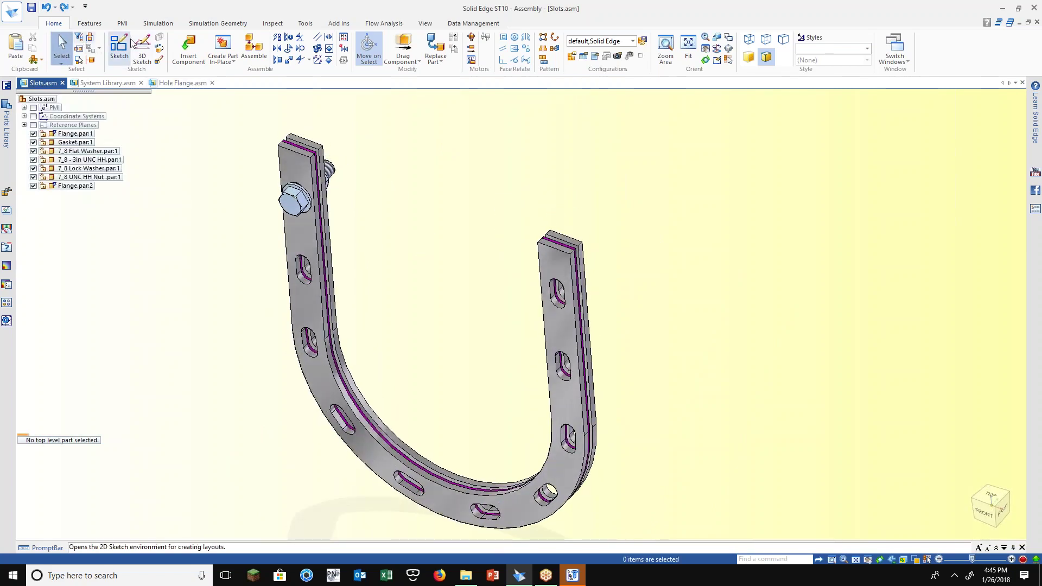
pyautogui.press('Escape')
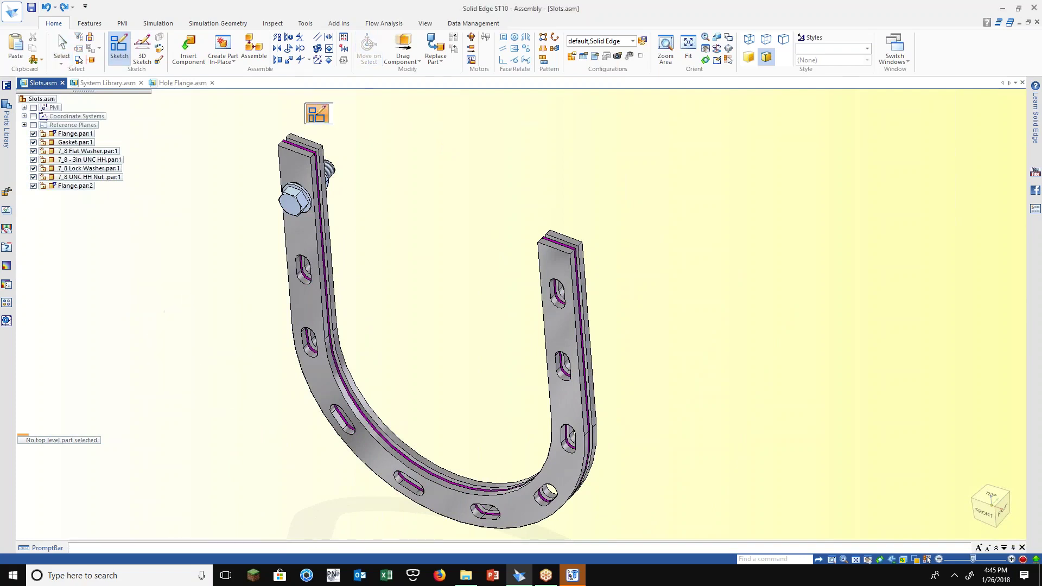
pyautogui.hotkey('ctrl', 'shift', 'z')
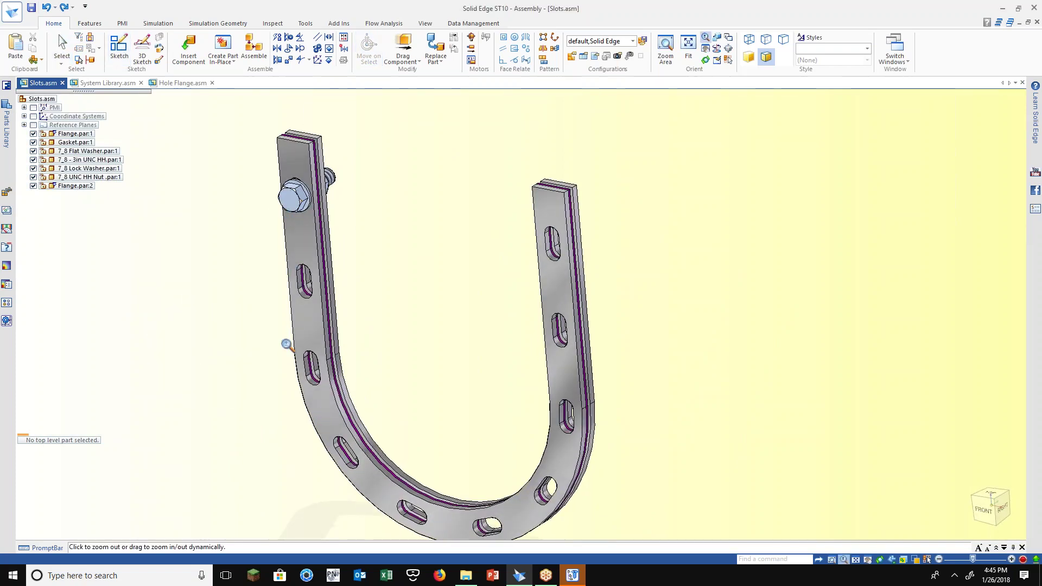
pyautogui.press('Escape')
pyautogui.click(312, 351)
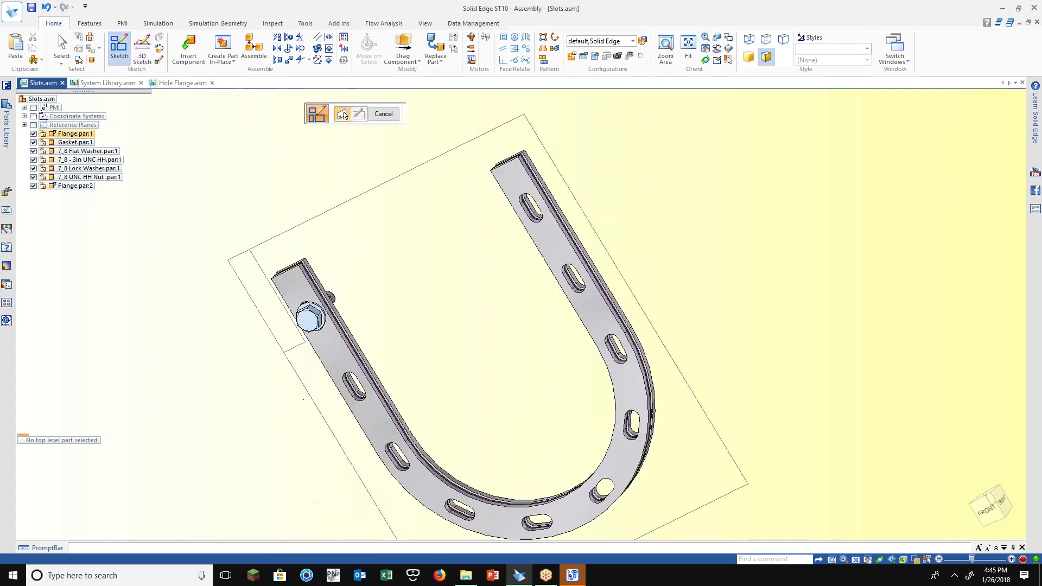
pyautogui.click(444, 456)
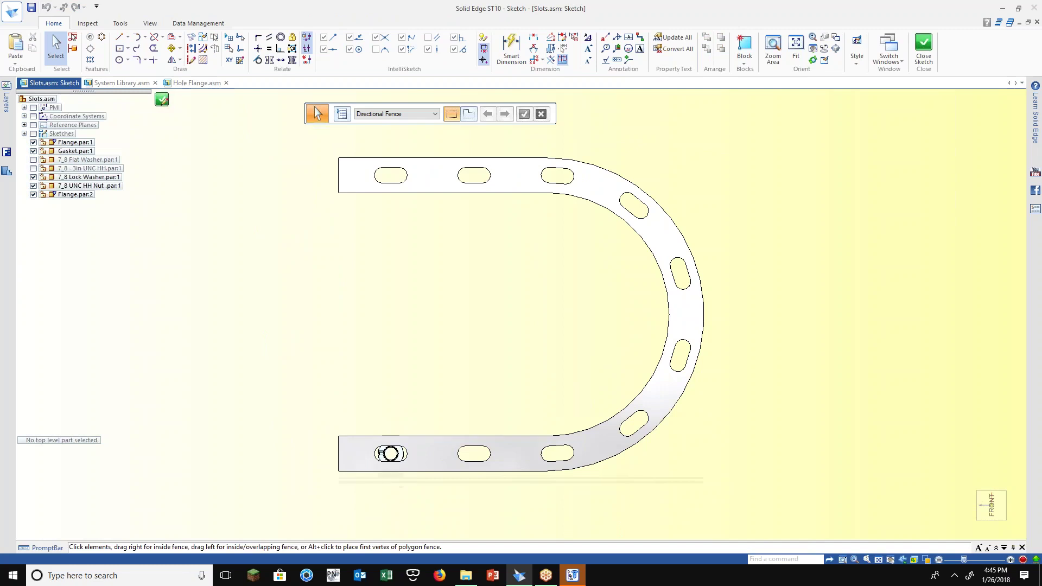
pyautogui.click(33, 177)
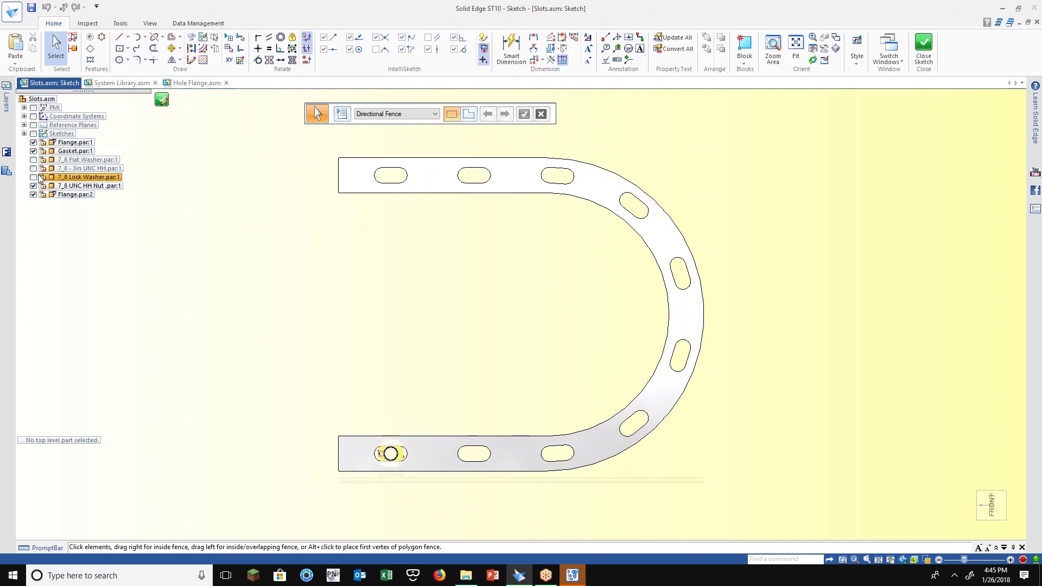
# Turn on locating of peer component edges for the sketch commands
pyautogui.press('l')
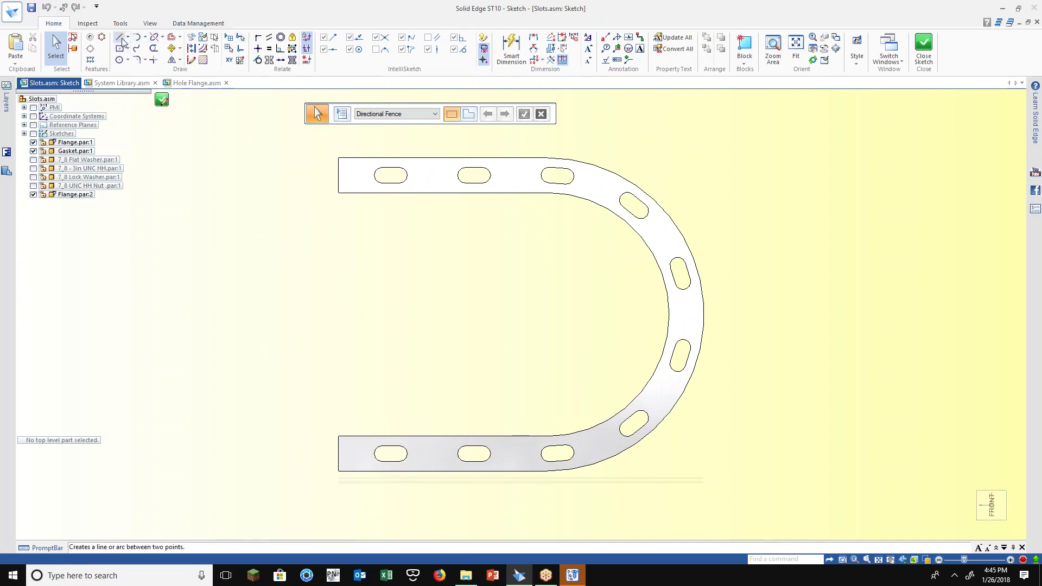
pyautogui.scroll(5, 400, 469)
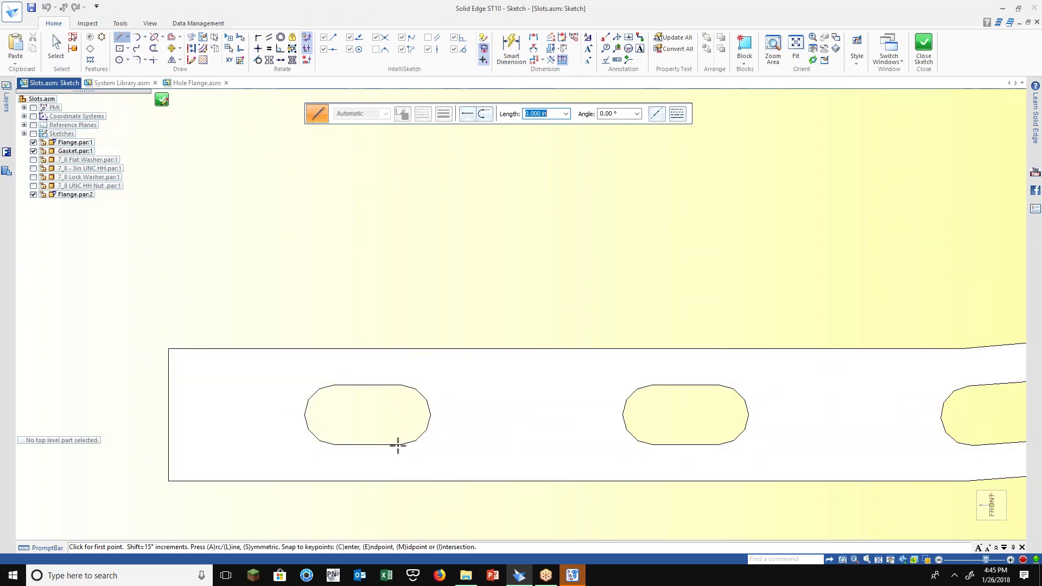
pyautogui.click(125, 24)
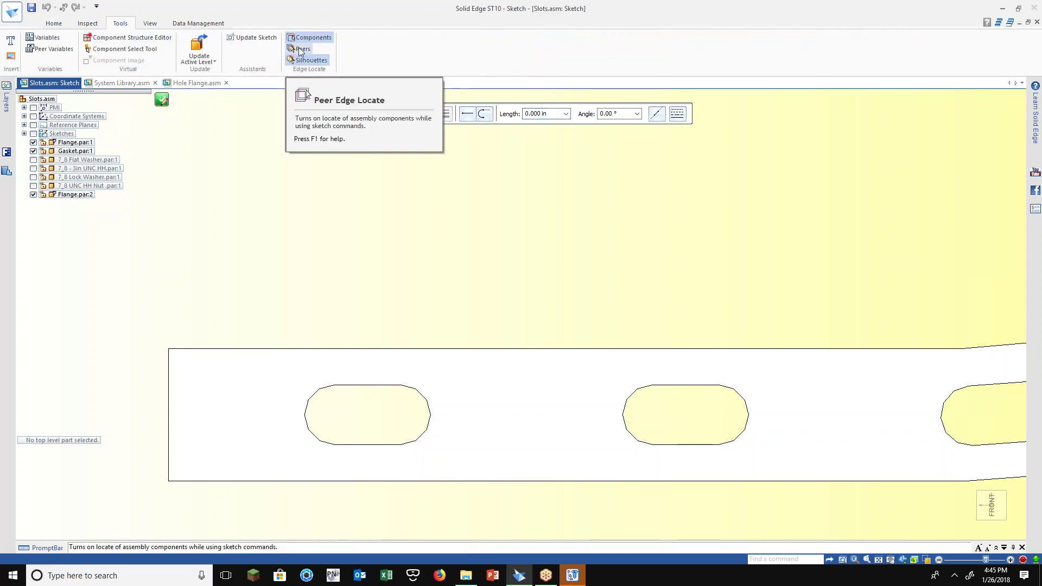
pyautogui.click(54, 23)
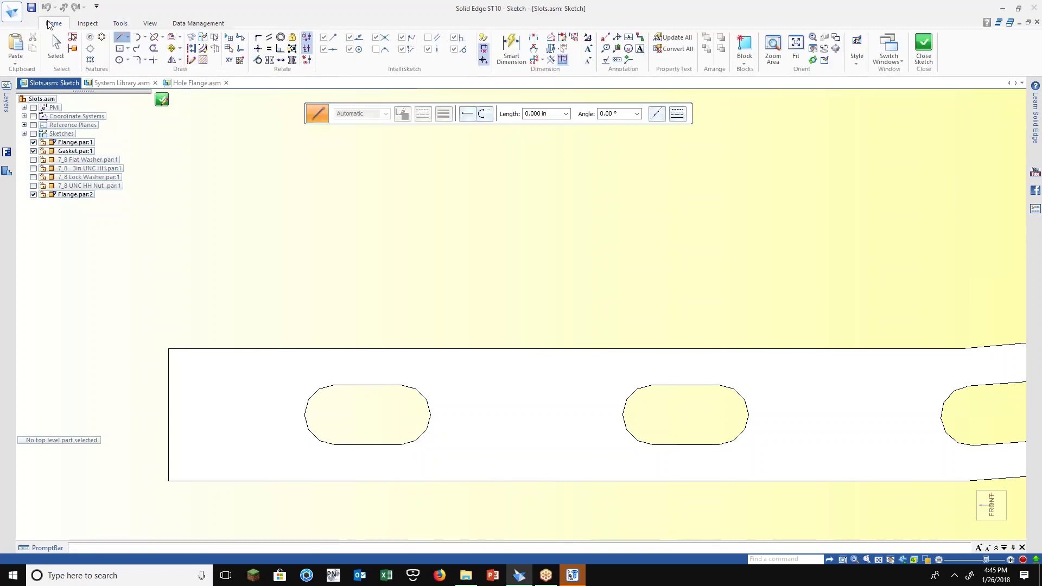
# Draw a U-shaped path from the bolted slot's centre: a straight line, a tangent arc around the bend, and a straight line along the opposite leg
pyautogui.click(119, 36)
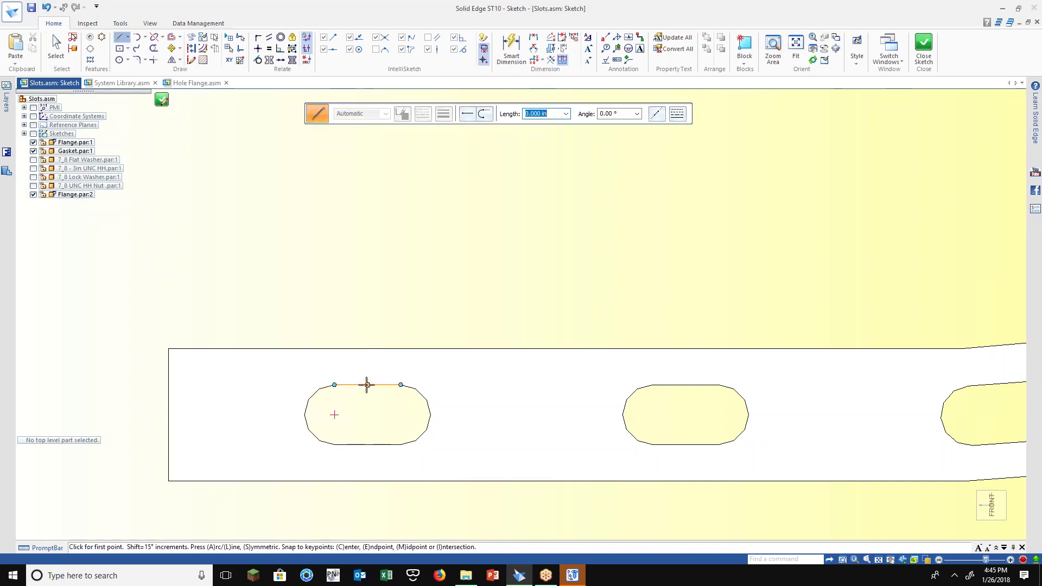
pyautogui.scroll(-5, 368, 415)
pyautogui.click(358, 417)
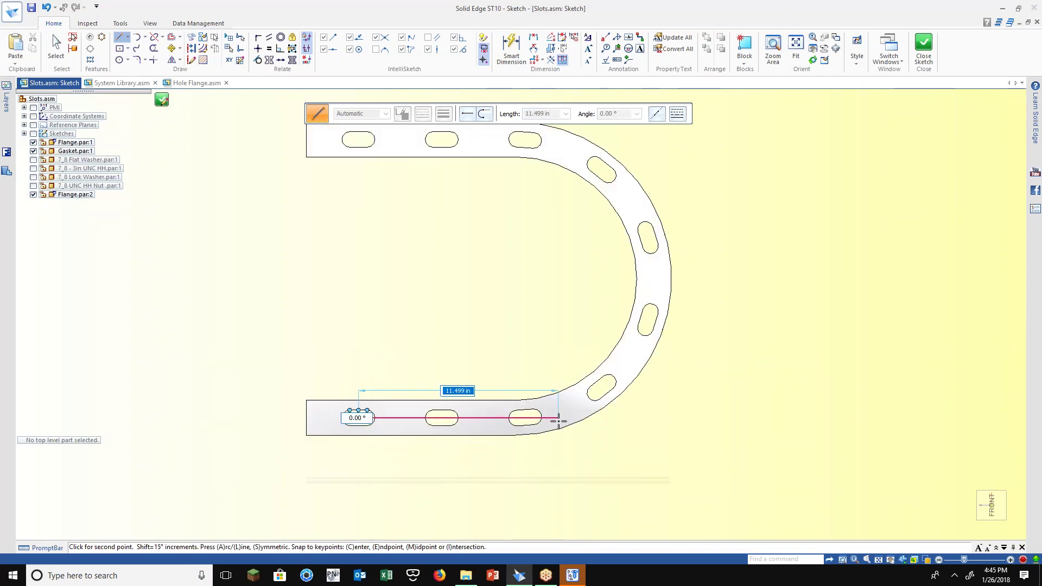
pyautogui.click(500, 418)
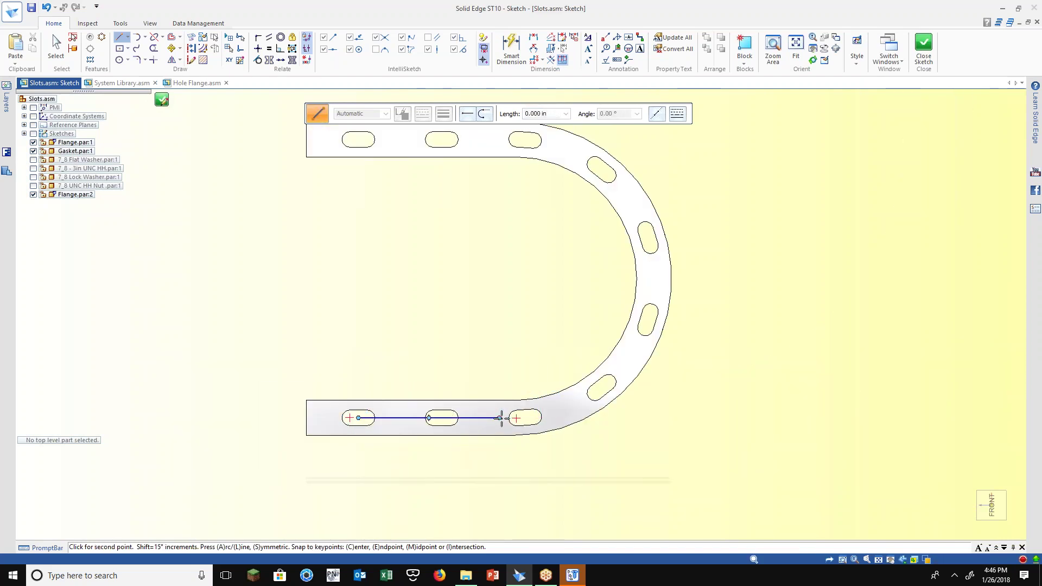
pyautogui.click(500, 135)
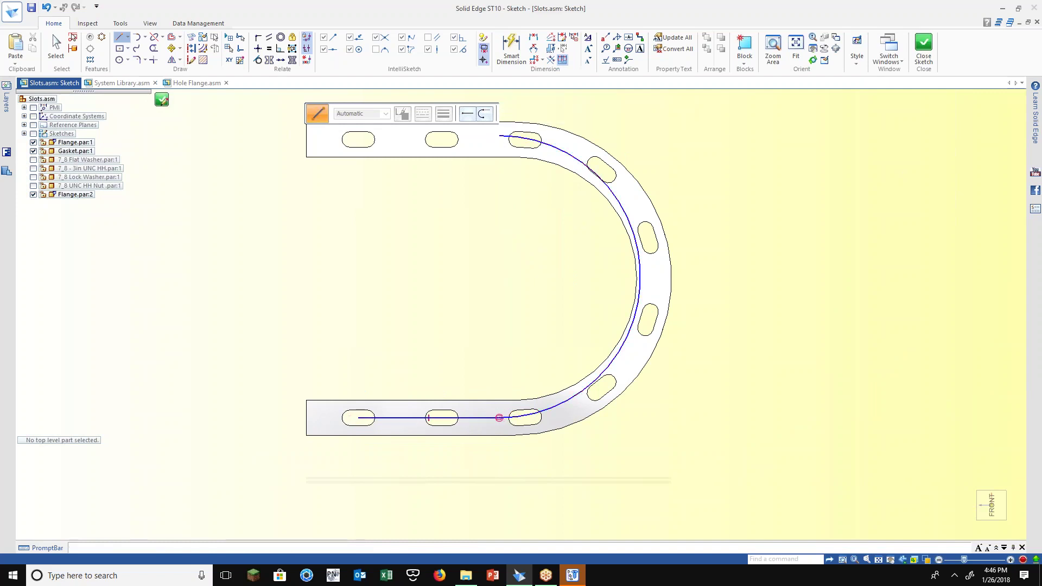
pyautogui.click(319, 133)
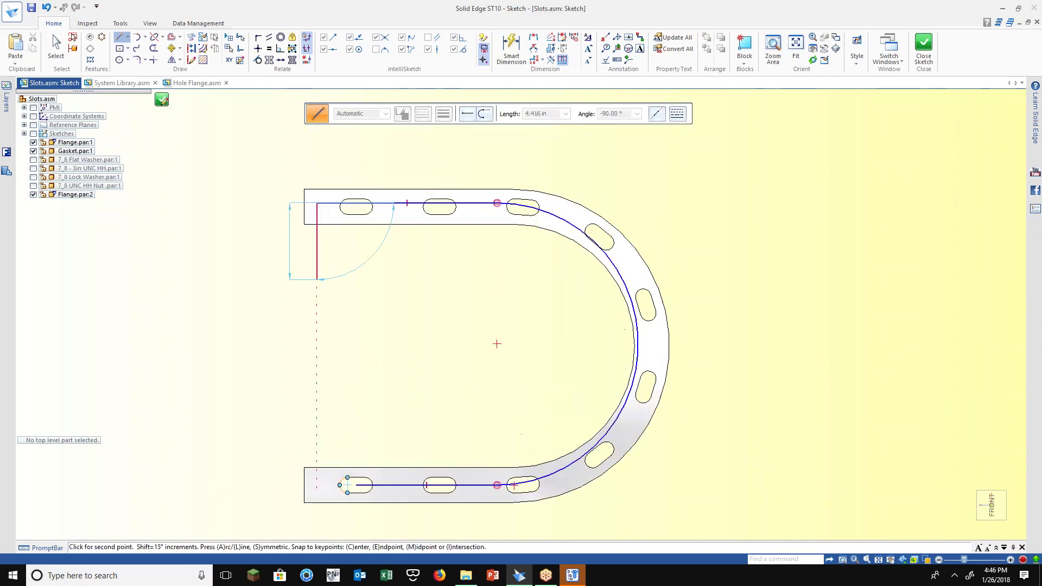
# Align the free ends of the path's two straight lines vertically with each other
pyautogui.press('Escape')
pyautogui.press('d')
pyautogui.click(317, 202)
pyautogui.click(356, 484)
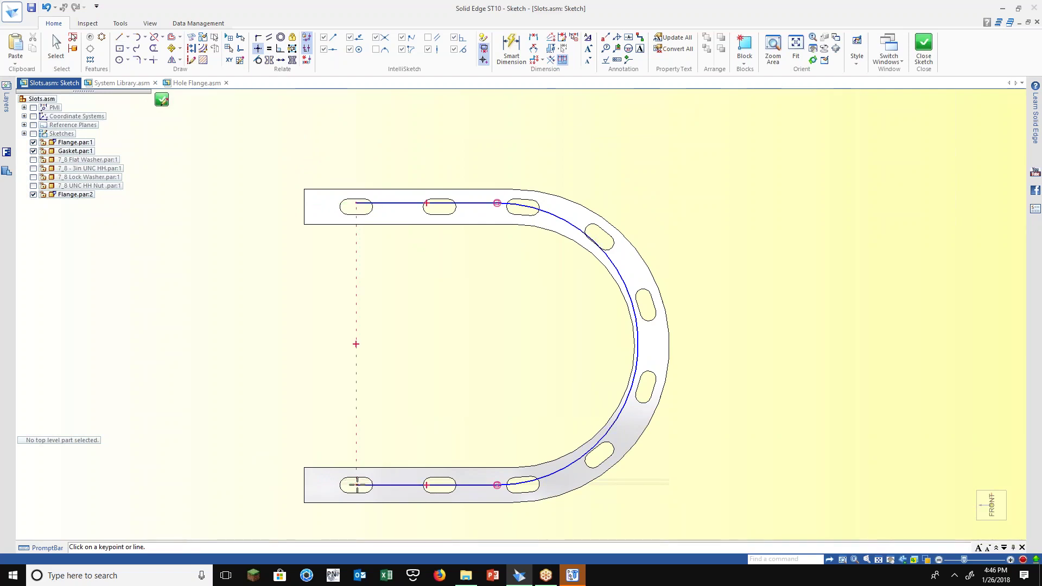
# Try to align the path's starting endpoint horizontally with the flange's end edge
pyautogui.scroll(6, 356, 484)
pyautogui.click(56, 475)
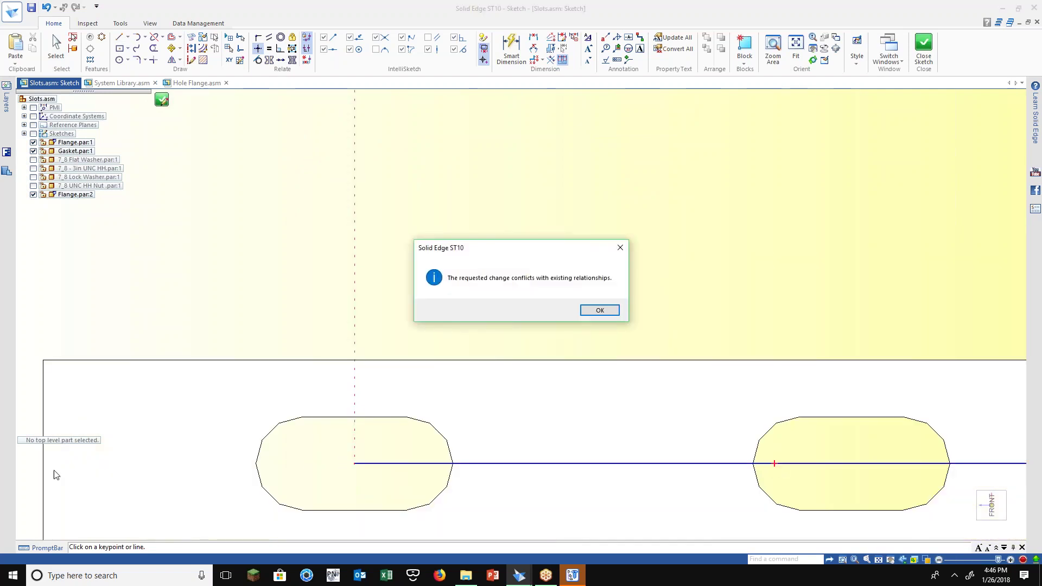
pyautogui.press('Return')
pyautogui.scroll(-3, 528, 283)
pyautogui.press('Escape')
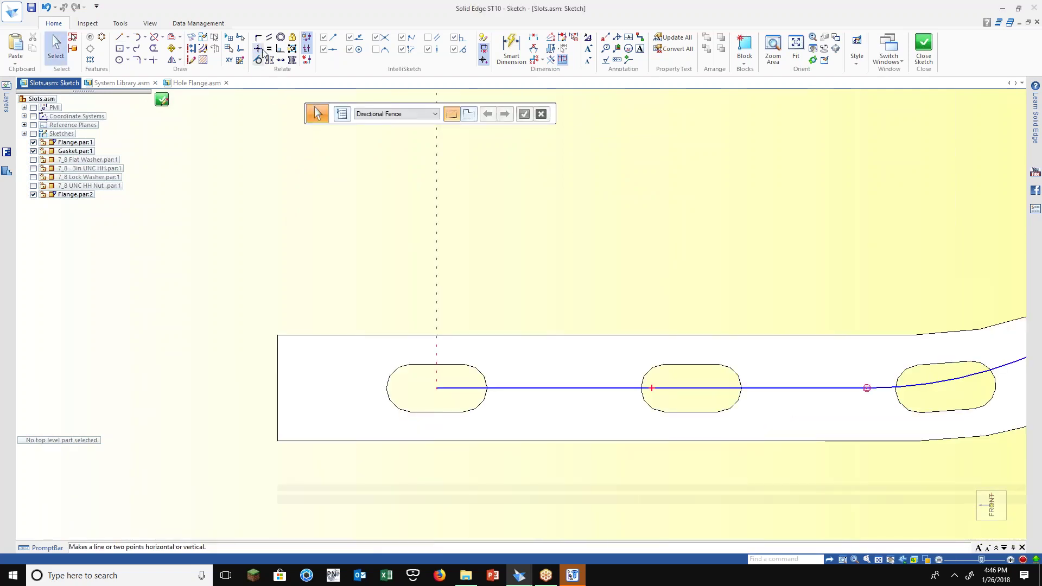
# Align the ends of the path's two straight lines horizontally with the midpoints of the flange's end edges
pyautogui.click(437, 388)
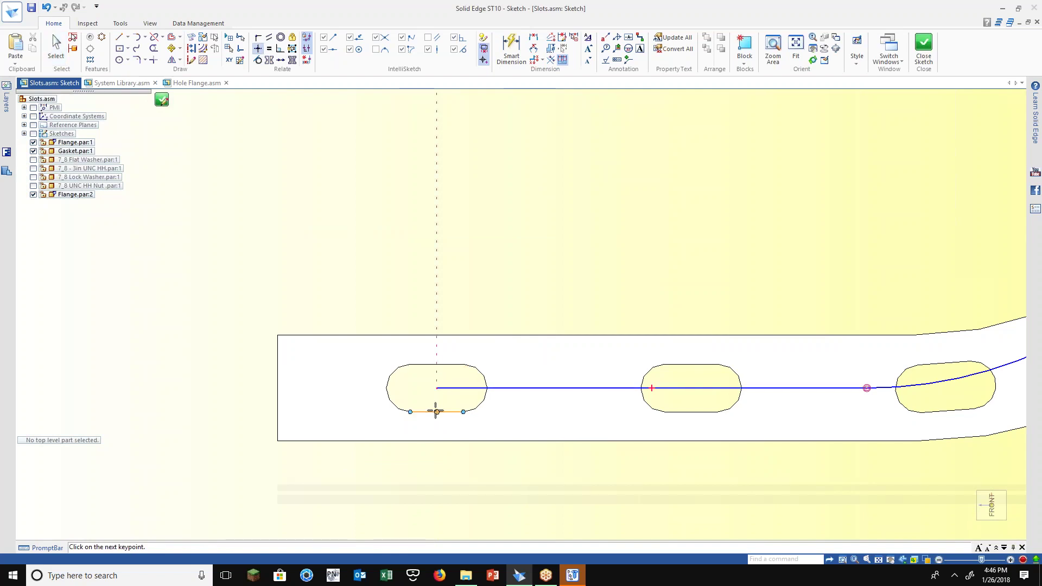
pyautogui.click(437, 388)
pyautogui.click(278, 388)
pyautogui.scroll(-5, 358, 502)
pyautogui.scroll(4, 428, 213)
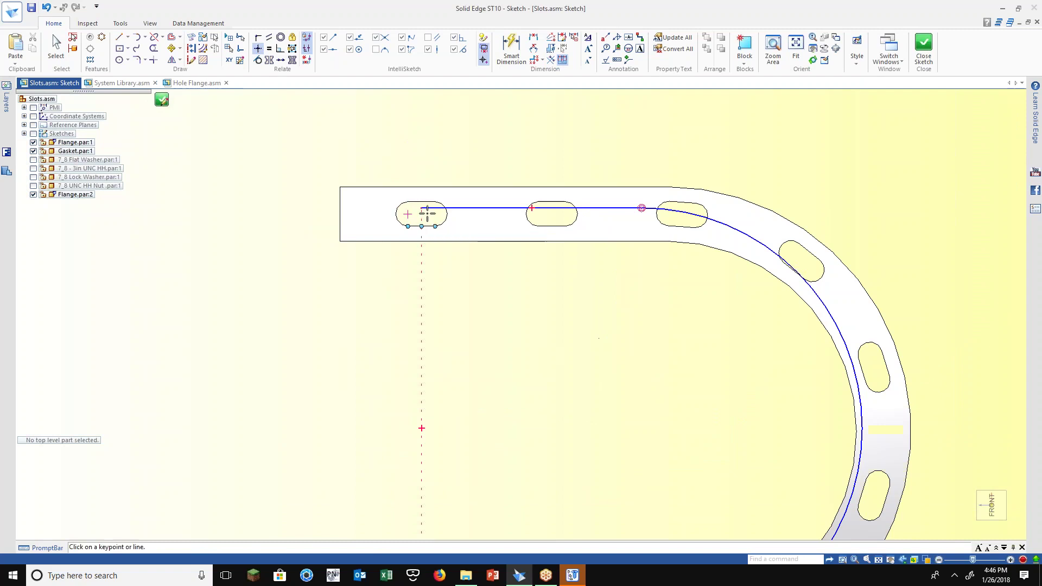
pyautogui.click(340, 214)
pyautogui.scroll(-4, 326, 187)
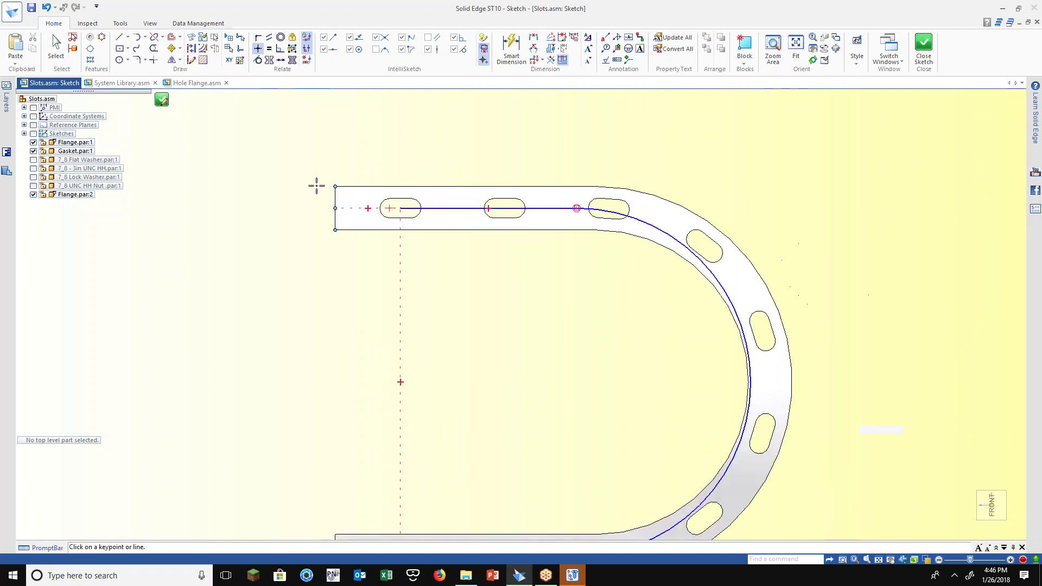
pyautogui.scroll(1, 537, 244)
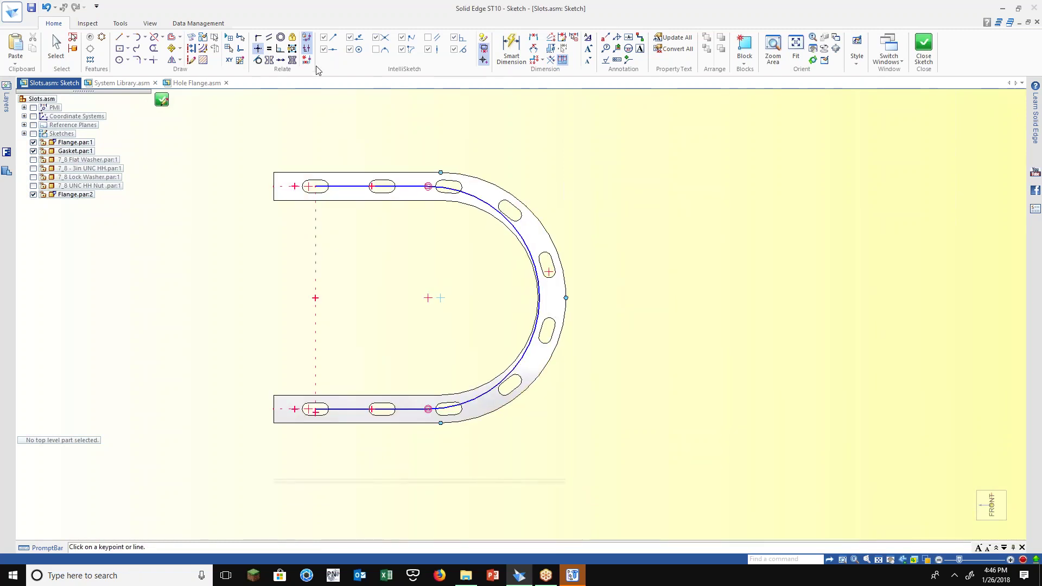
# Make the path's arc concentric with the flange's curved edge and close the sketch
pyautogui.click(280, 37)
pyautogui.click(534, 229)
pyautogui.click(541, 222)
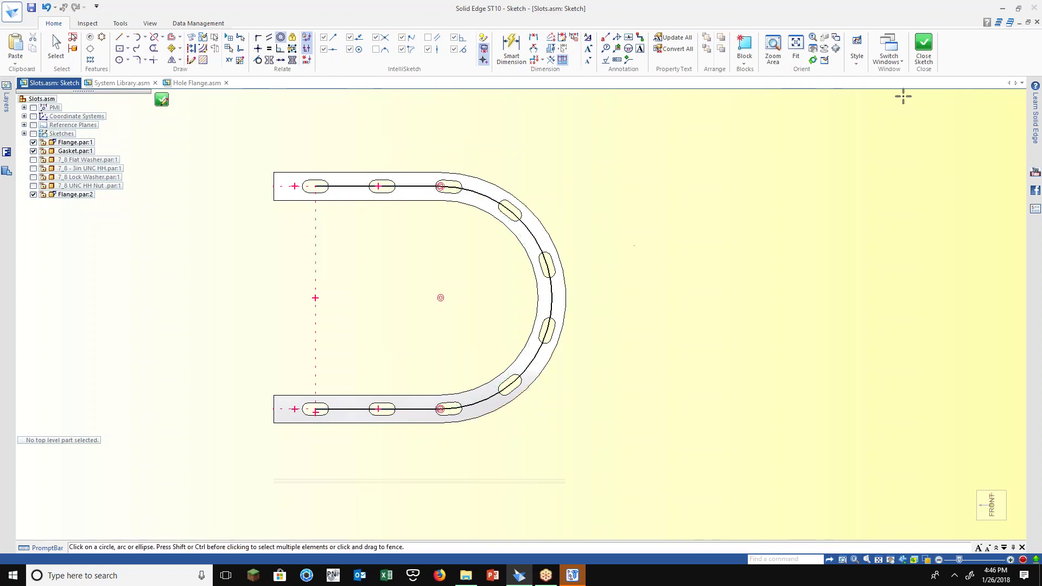
pyautogui.click(923, 48)
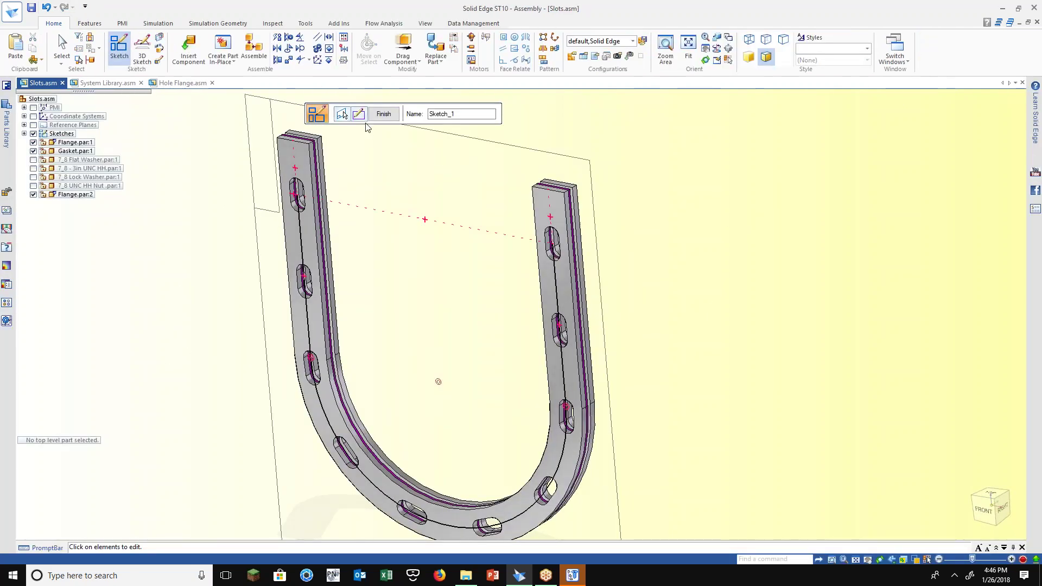
# Show the hidden 7/8 bolt, flat washer, lock washer and nut in the assembly again
pyautogui.click(342, 114)
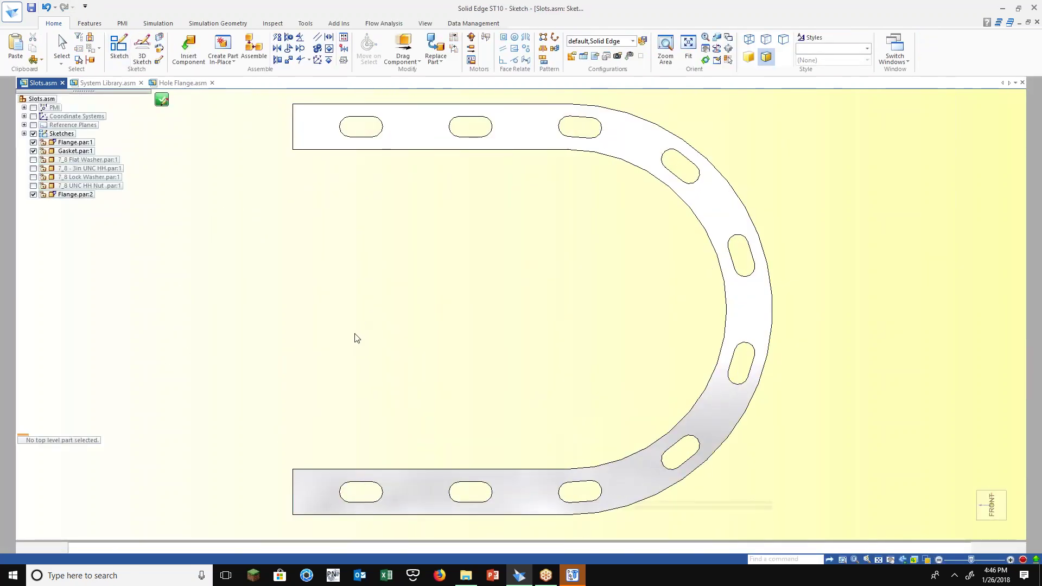
pyautogui.click(162, 100)
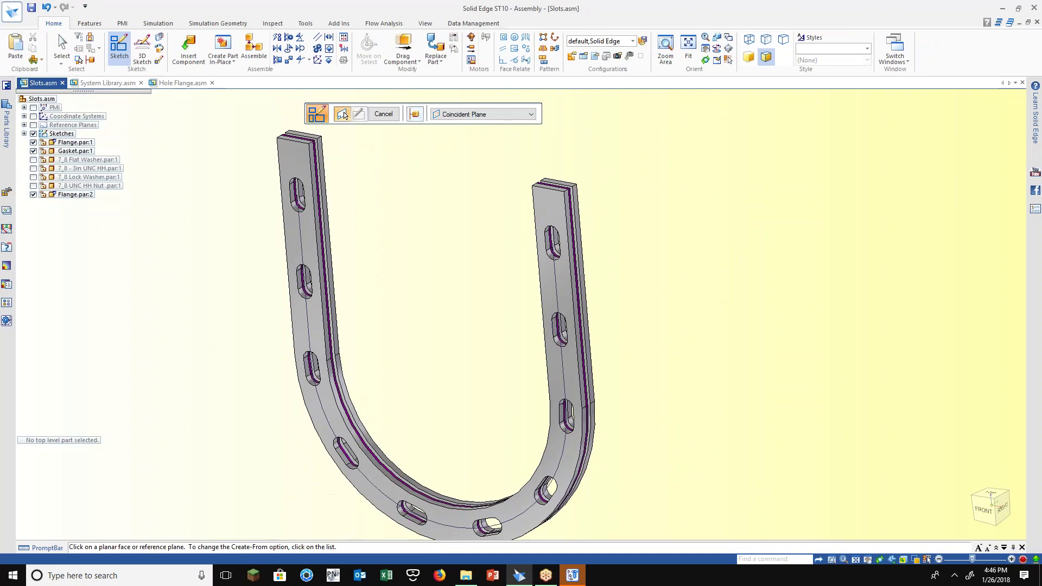
pyautogui.click(33, 169)
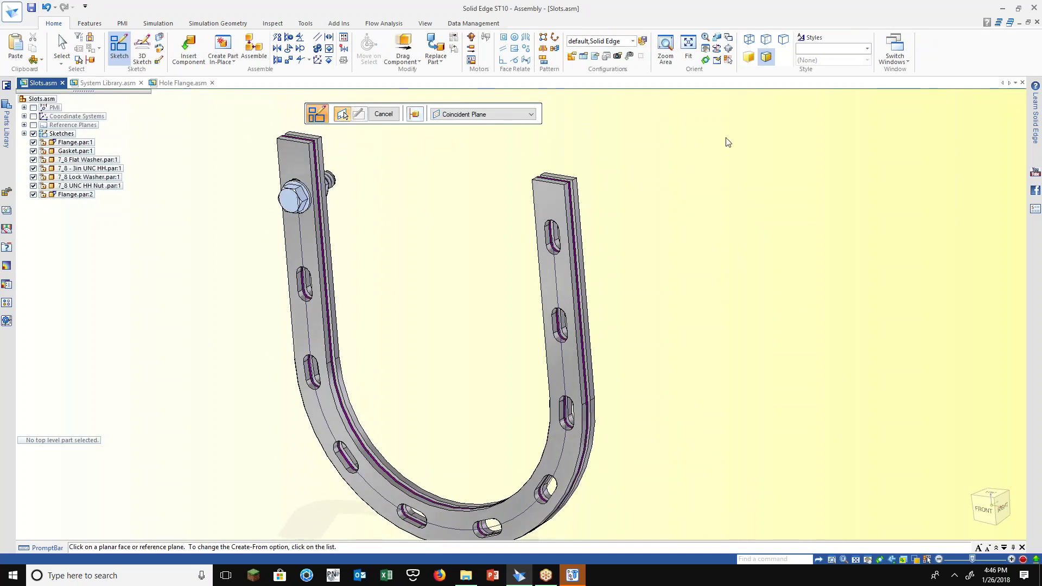
pyautogui.click(556, 38)
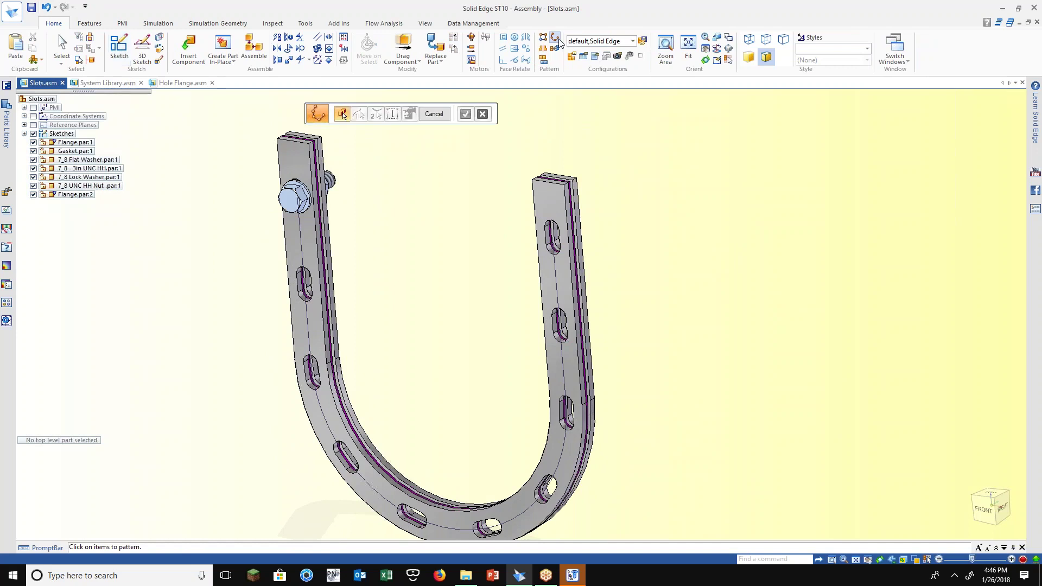
pyautogui.click(295, 198)
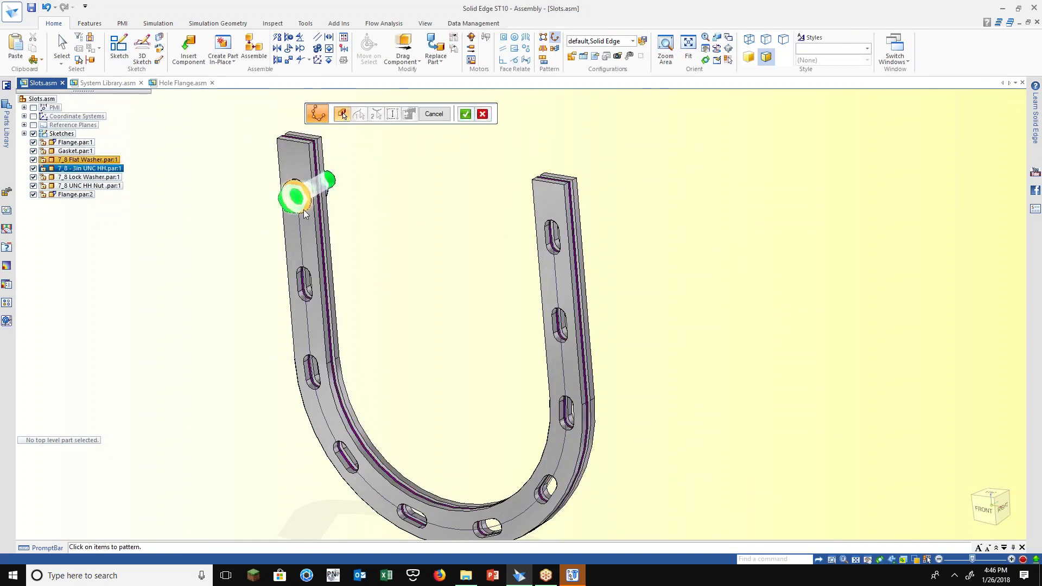
pyautogui.click(304, 212)
pyautogui.moveTo(305, 212); pyautogui.dragTo(342, 211, button='middle')
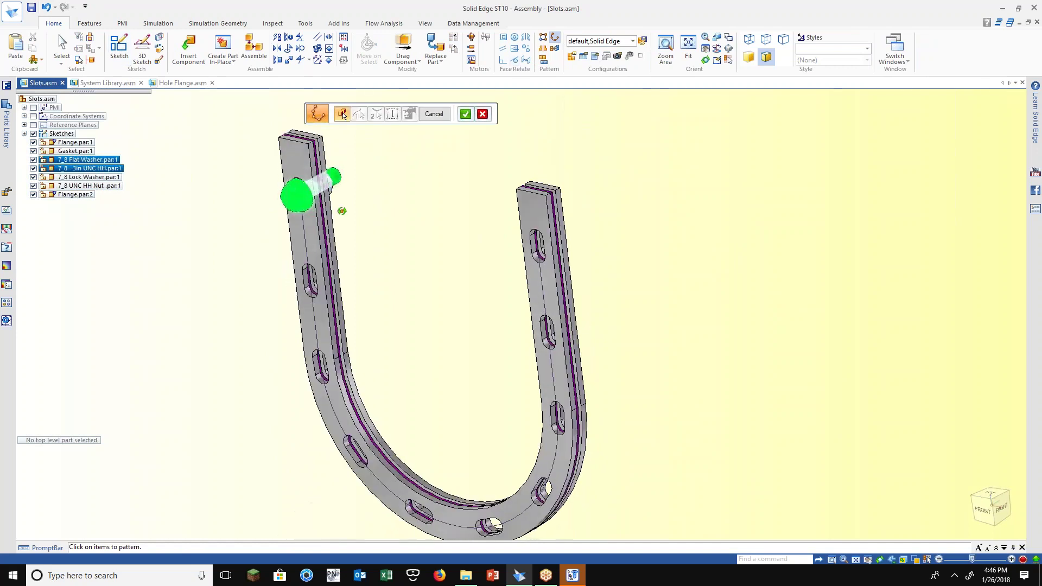
pyautogui.click(326, 182)
pyautogui.click(466, 114)
pyautogui.click(297, 209)
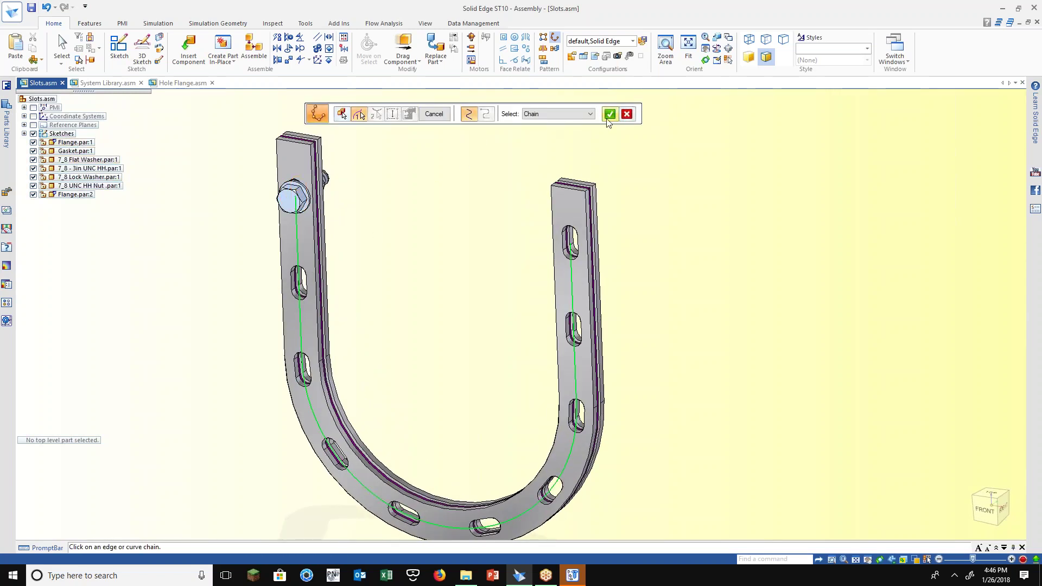
pyautogui.rightClick(300, 207)
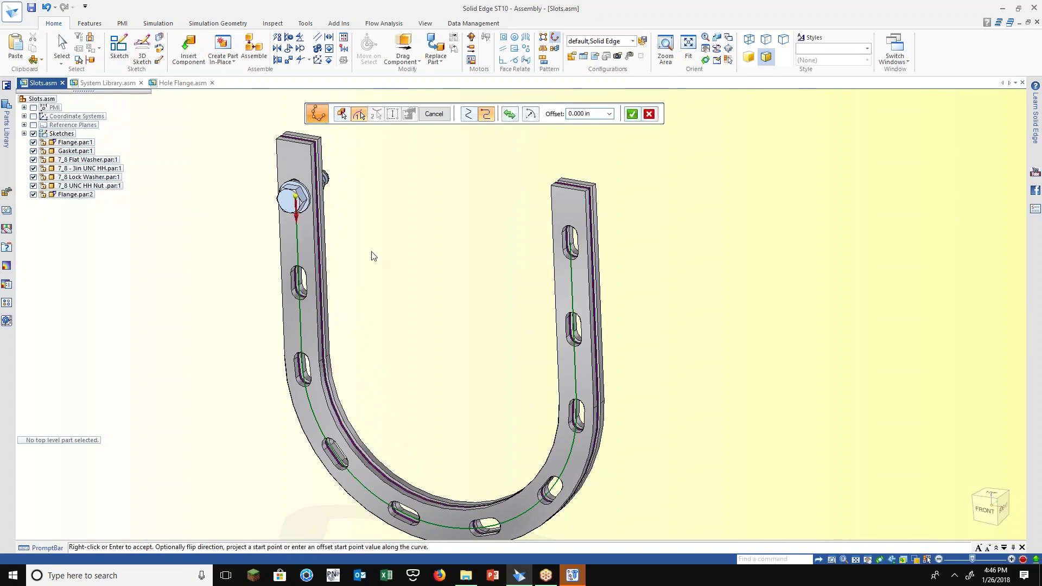
pyautogui.rightClick(500, 264)
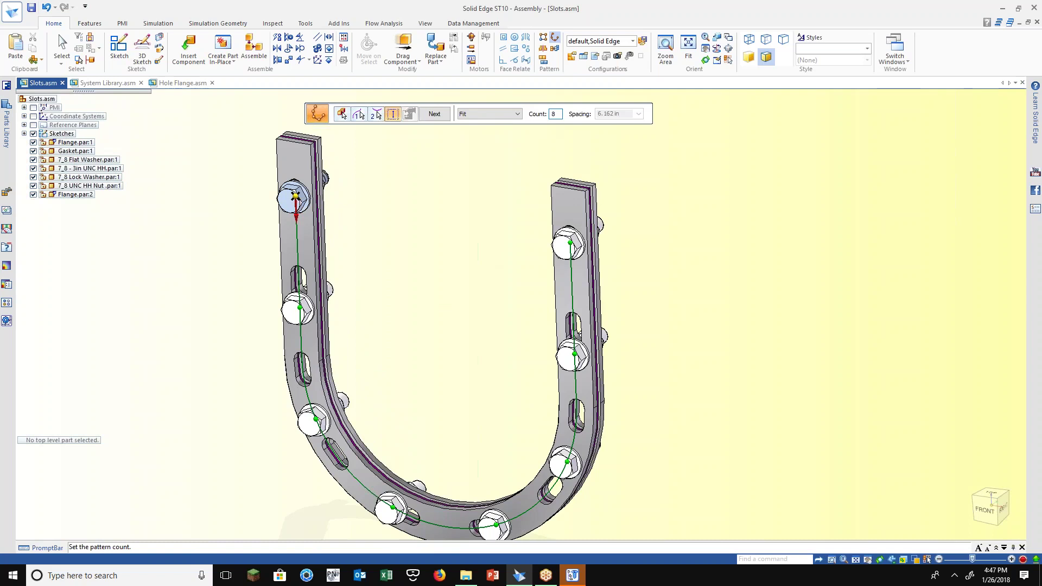
pyautogui.hotkey('ctrl', 'f')
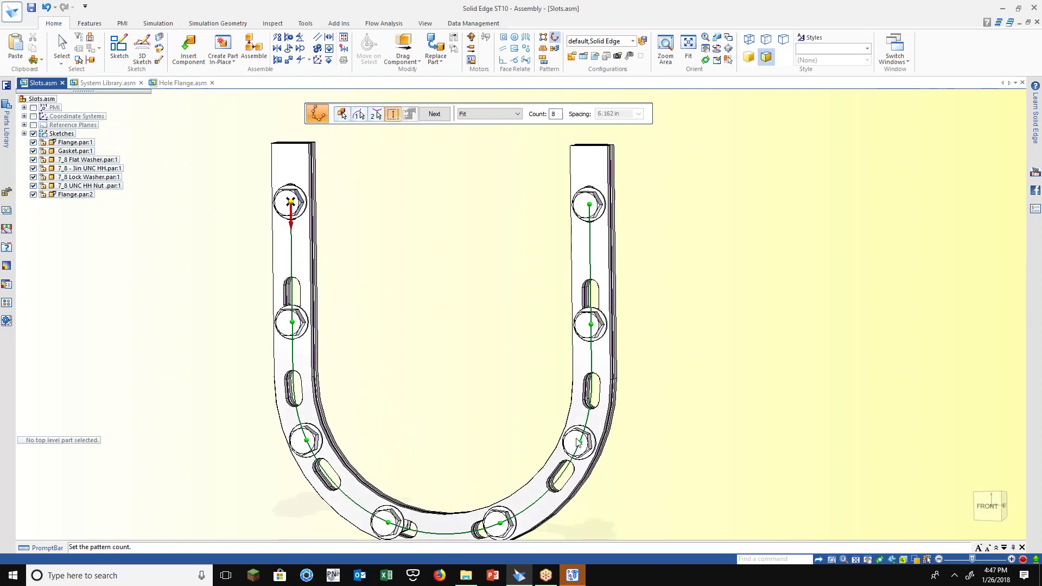
pyautogui.rightClick(405, 235)
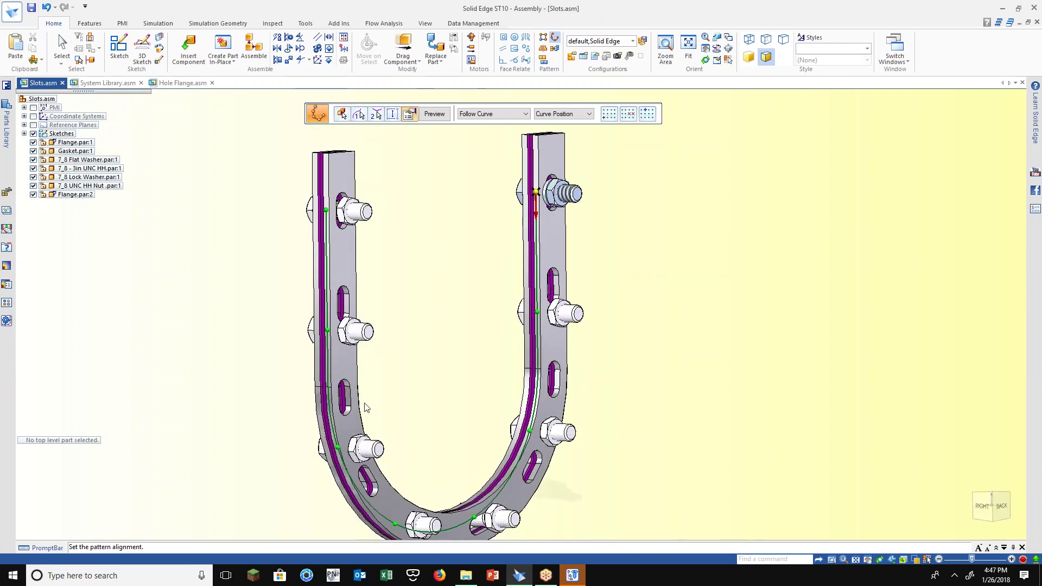
pyautogui.press('Escape')
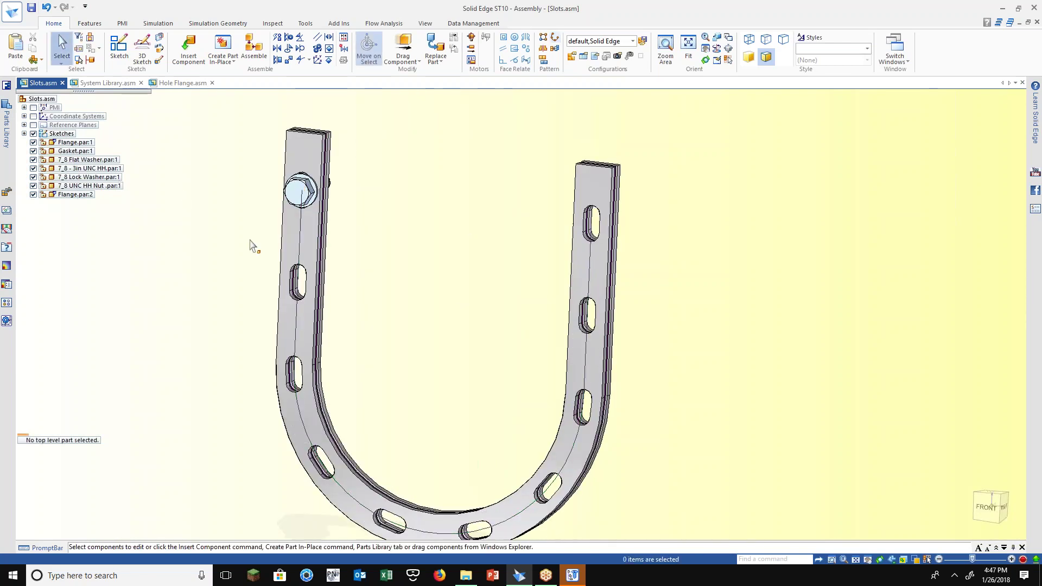
# Choose the bolt, flat washer, lock washer and nut as the components for a pattern along a curve
pyautogui.hotkey('ctrl', 'f')
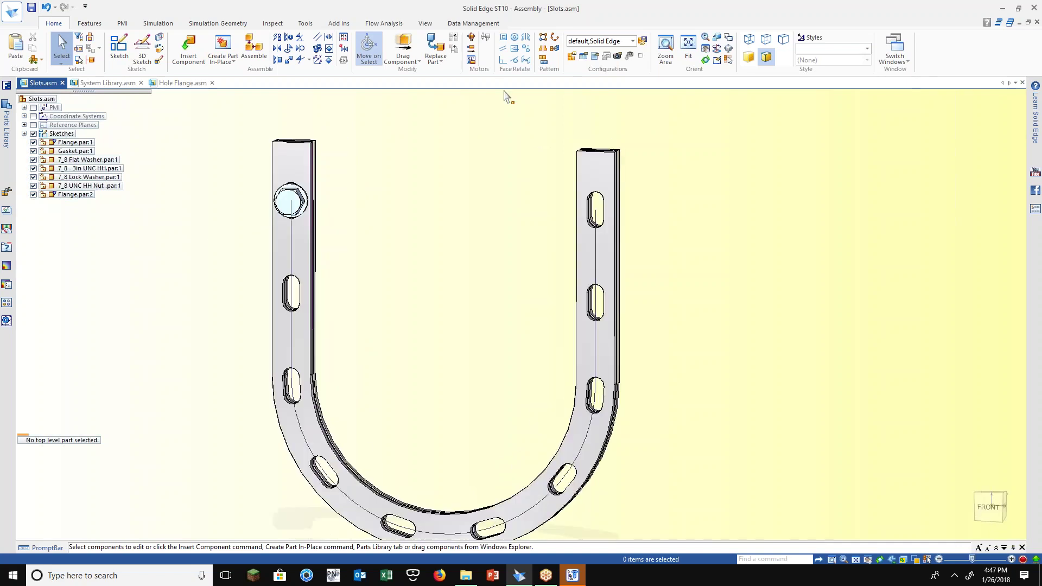
pyautogui.click(554, 42)
pyautogui.click(291, 193)
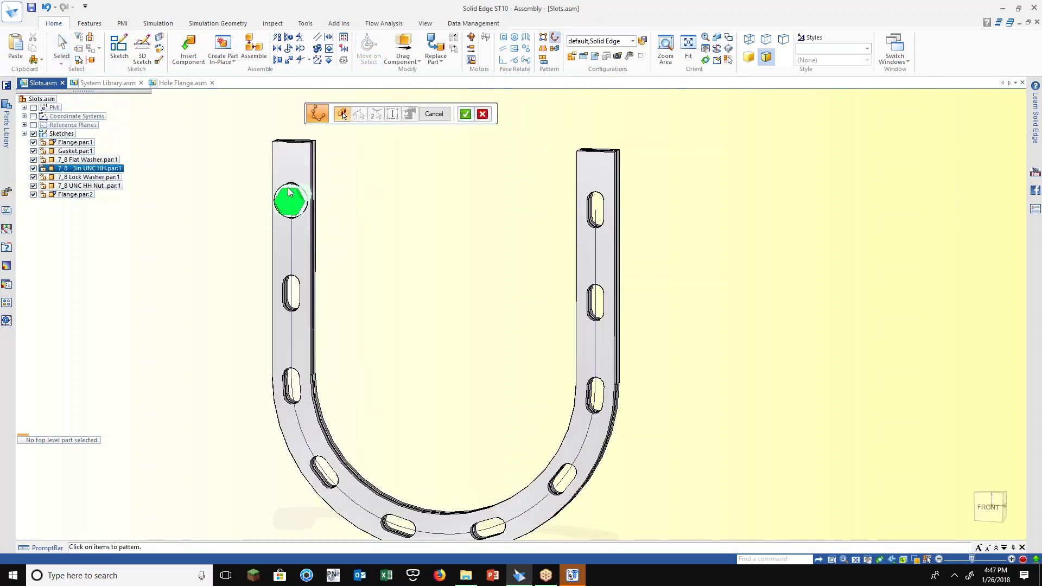
pyautogui.moveTo(337, 221); pyautogui.dragTo(319, 199, button='middle')
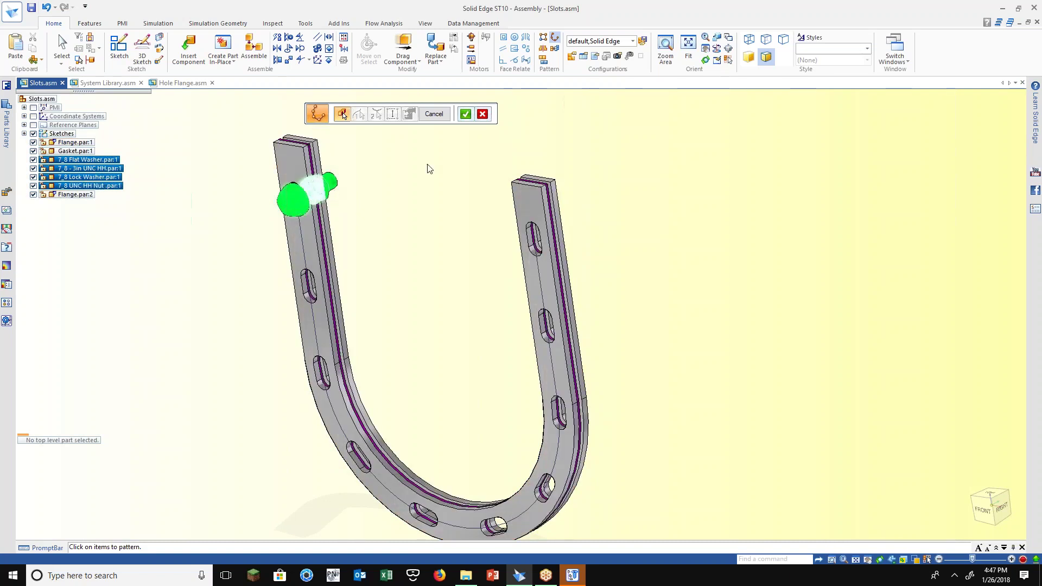
pyautogui.click(466, 114)
# Pattern the fasteners along the sketched path from the bolted slot, using Fit with a count of 10 and the Follow Curve alignment
pyautogui.click(301, 231)
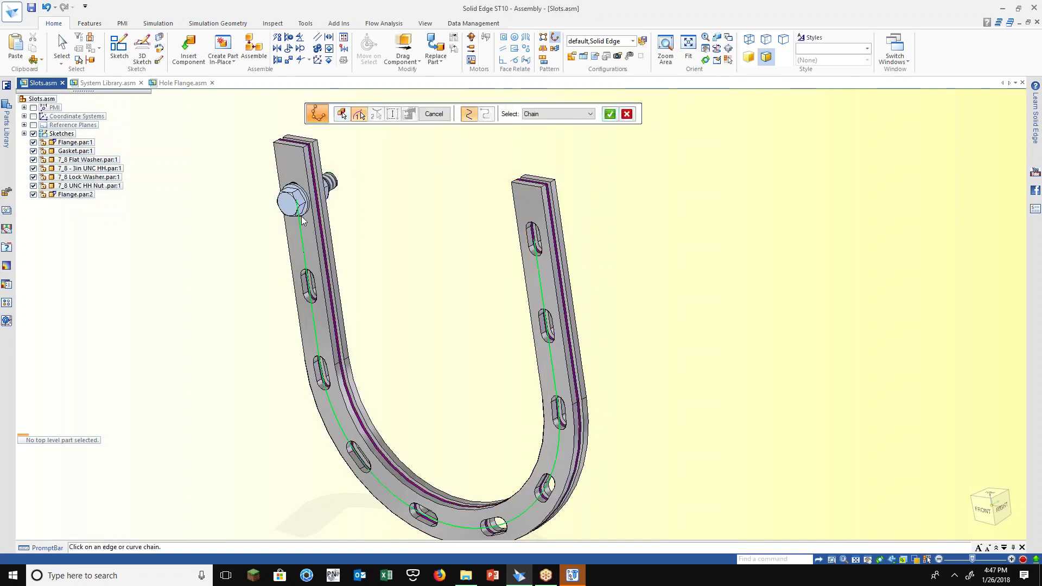
pyautogui.rightClick(428, 240)
pyautogui.click(296, 201)
pyautogui.rightClick(424, 302)
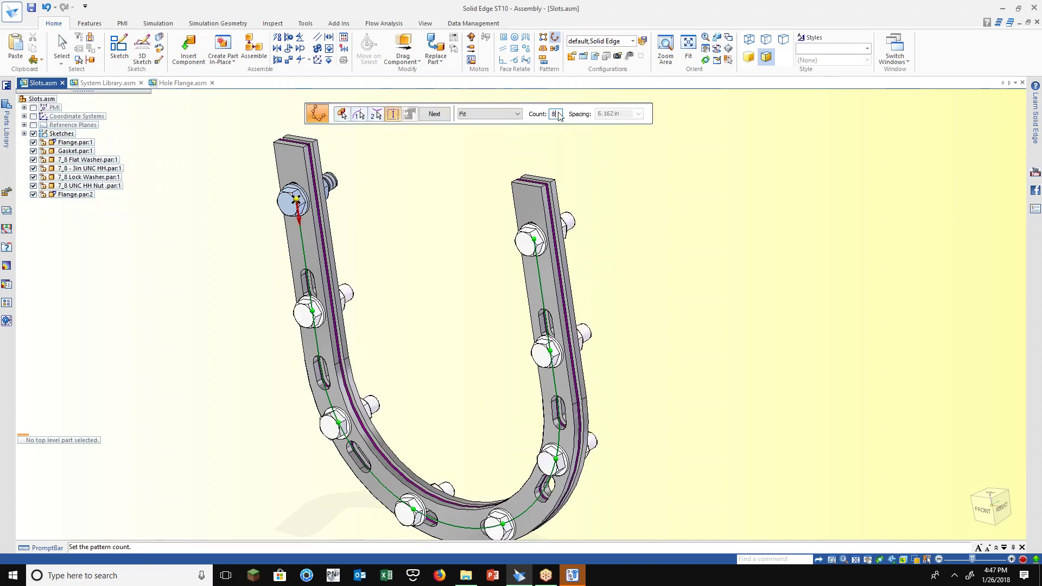
pyautogui.press('Return')
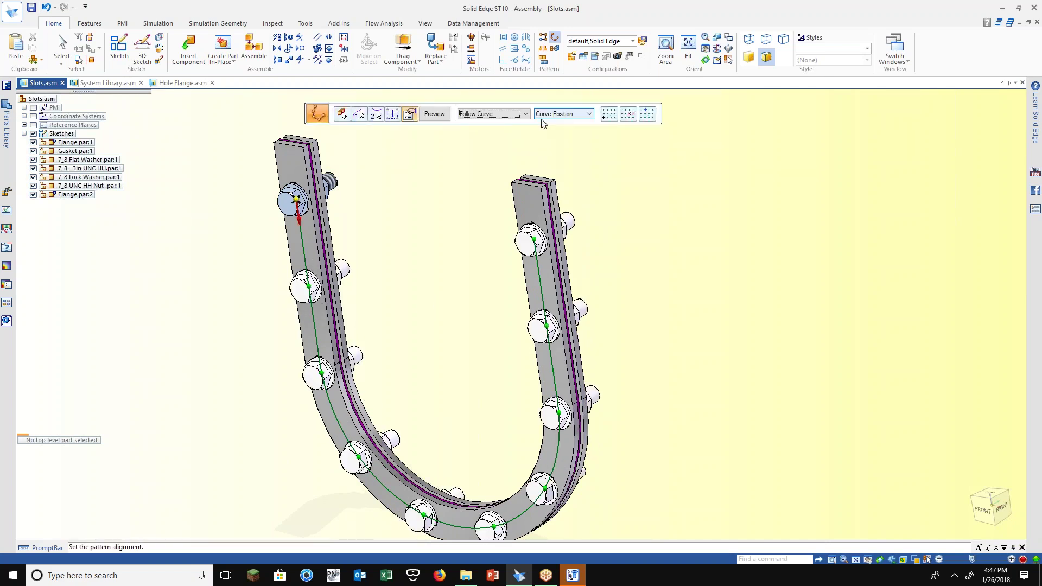
pyautogui.rightClick(449, 281)
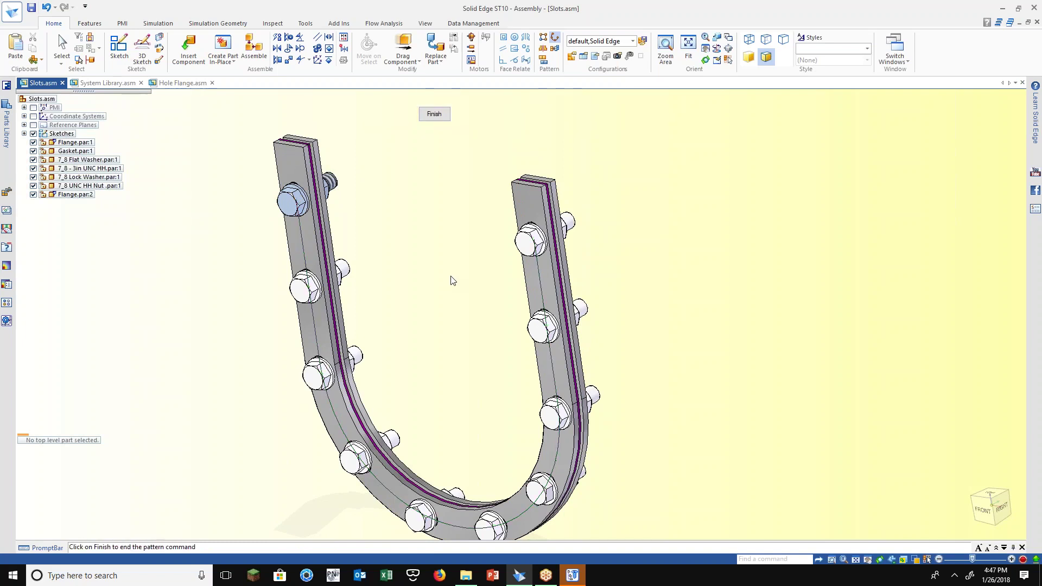
pyautogui.moveTo(450, 281); pyautogui.dragTo(480, 265, button='middle')
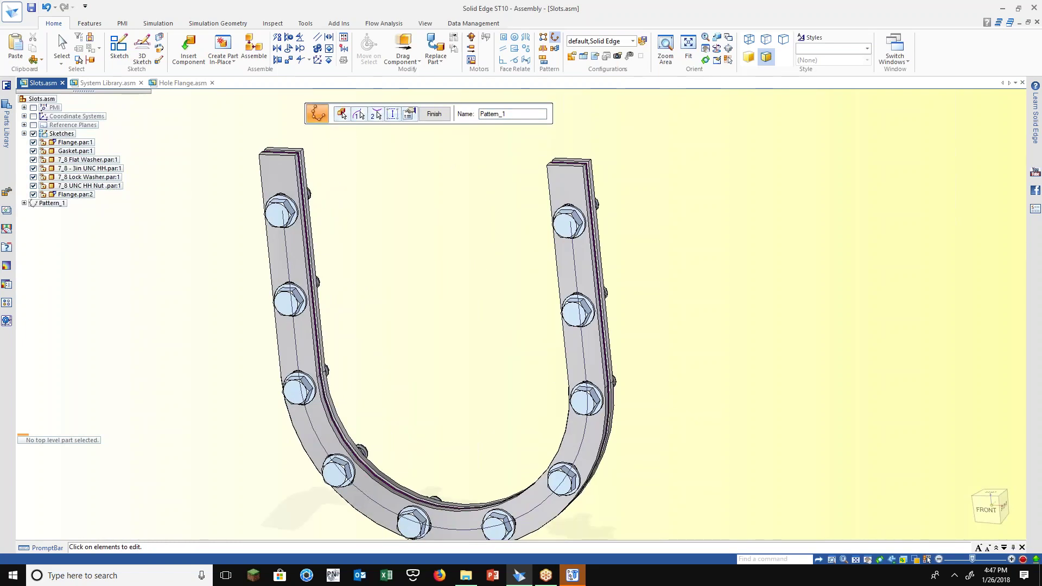
pyautogui.scroll(-2, 487, 268)
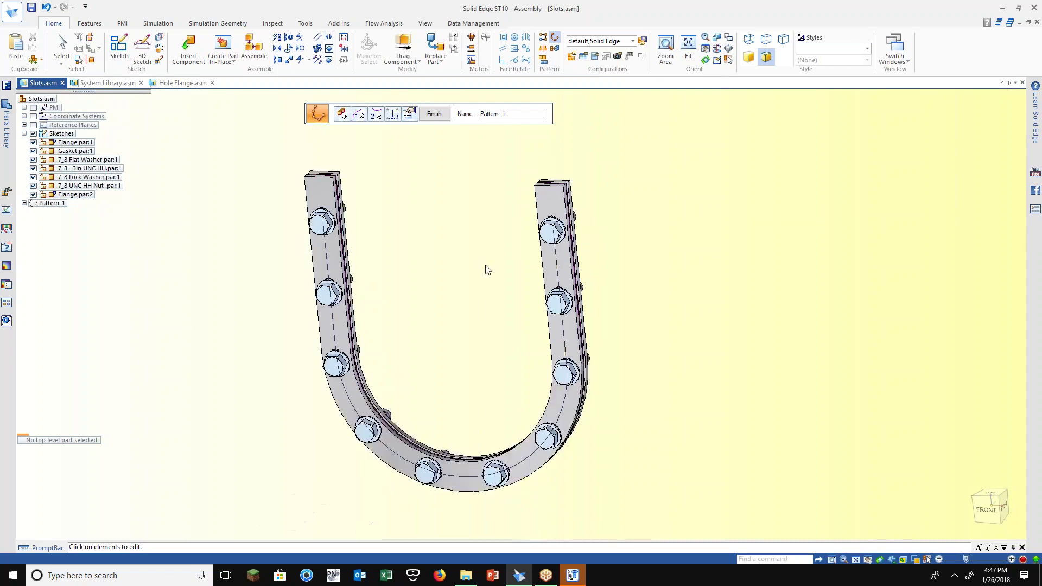
pyautogui.moveTo(487, 269); pyautogui.dragTo(516, 260, button='middle')
pyautogui.press('Escape')
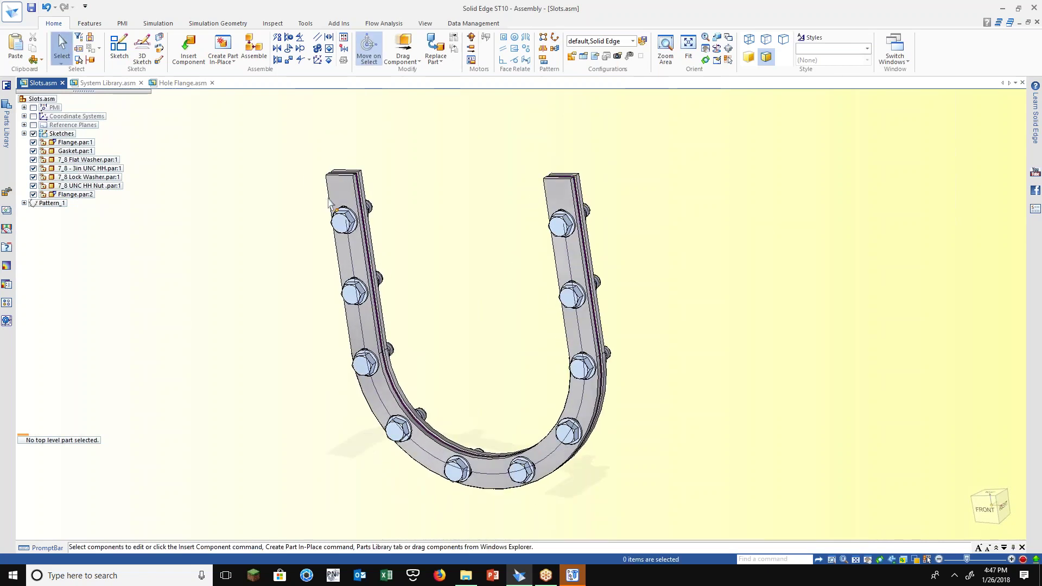
# Examine the fastener pattern's Pattern_1_XDirCount entry in the assembly's variable table
pyautogui.click(306, 23)
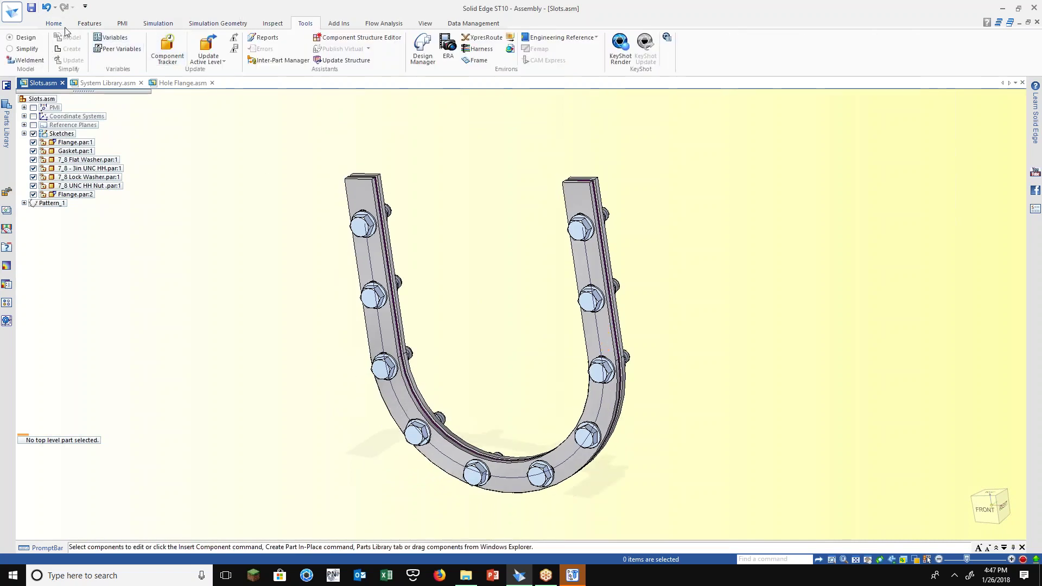
pyautogui.click(114, 38)
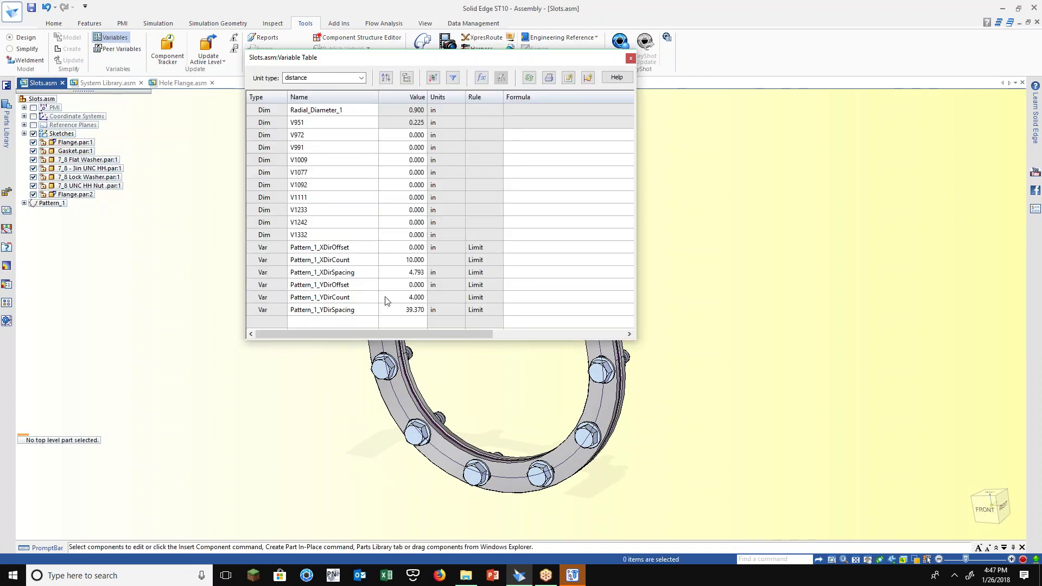
pyautogui.click(286, 261)
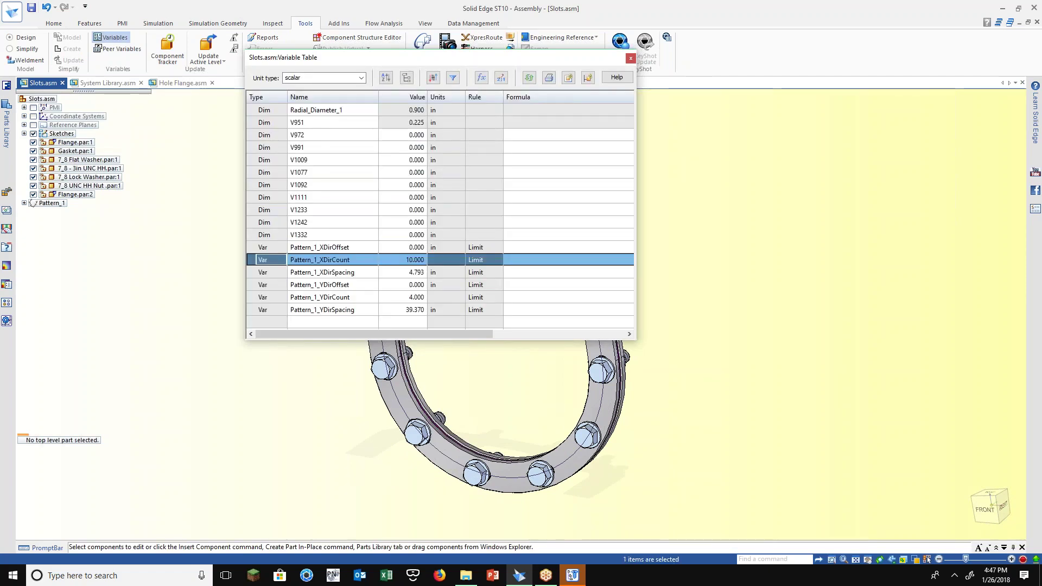
pyautogui.click(630, 58)
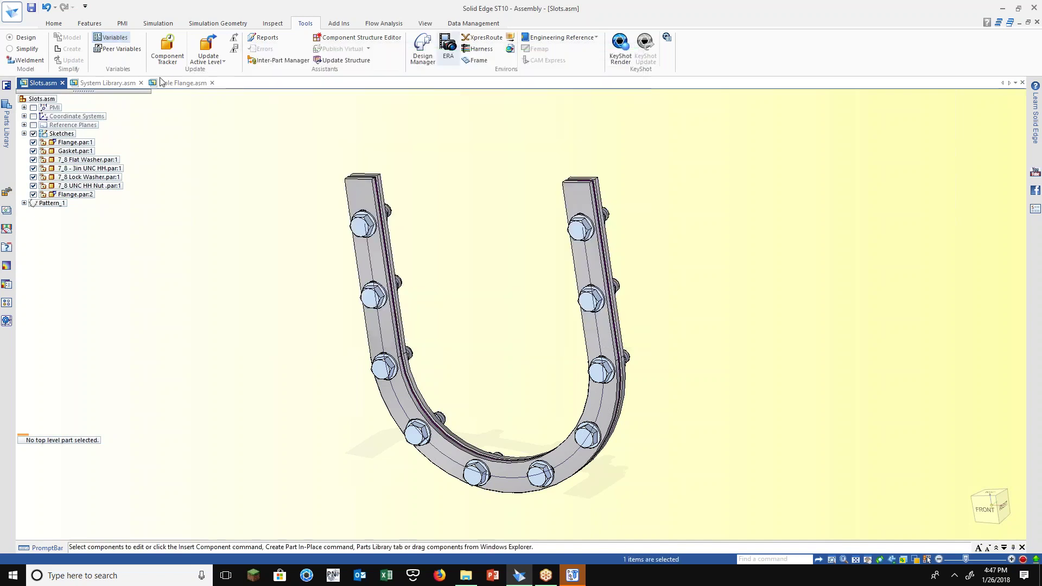
# Copy a link to the Pattern_1_XDirCount variable from the front flange's peer variables
pyautogui.click(118, 49)
pyautogui.click(356, 188)
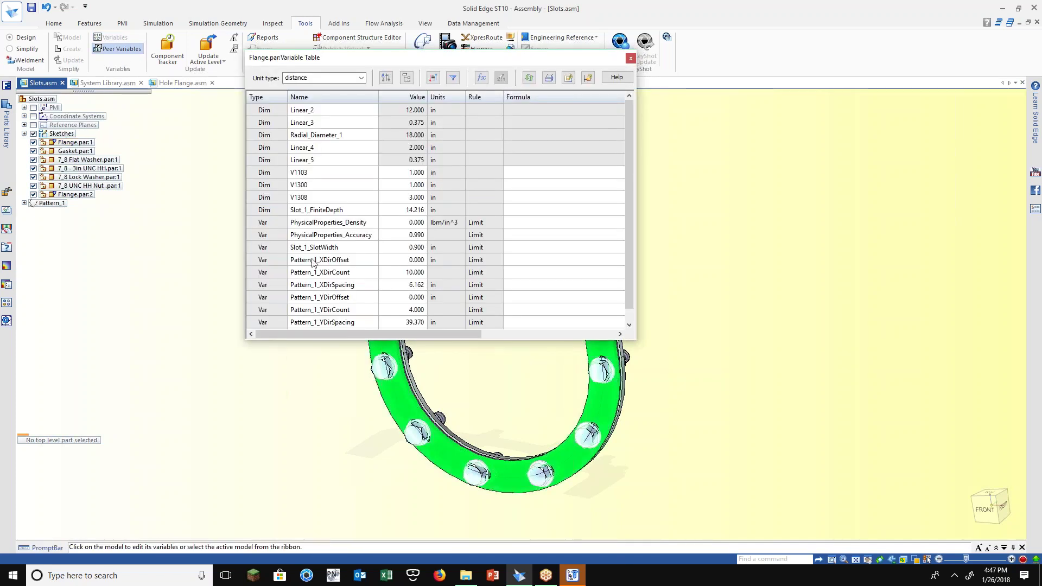
pyautogui.click(265, 274)
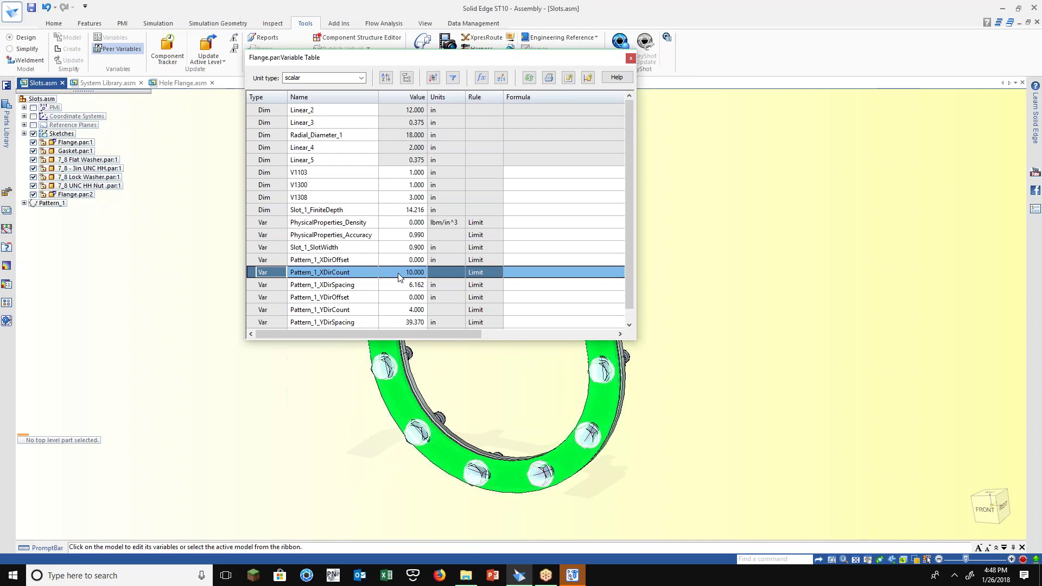
pyautogui.rightClick(261, 273)
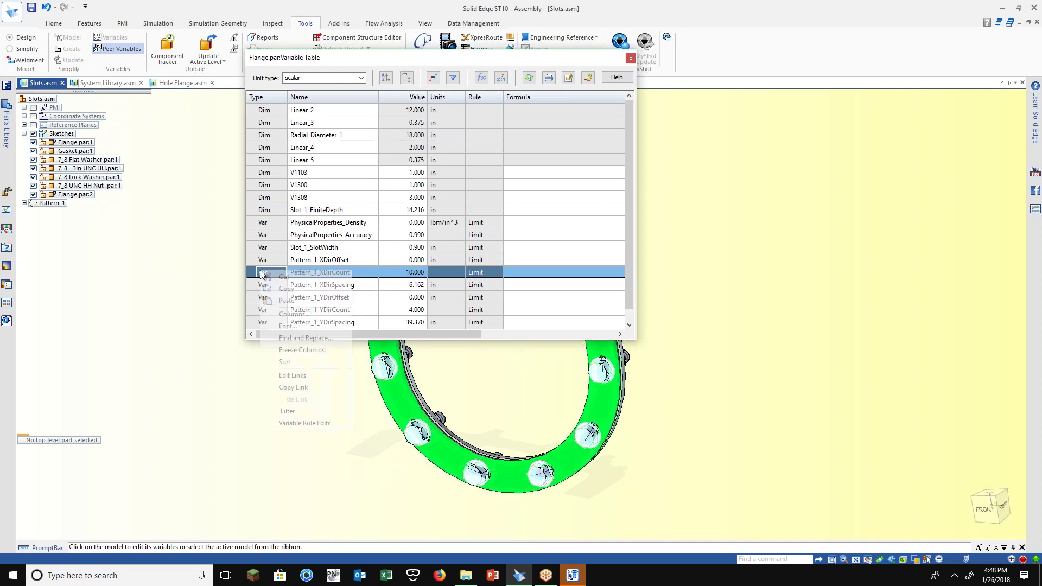
pyautogui.click(301, 388)
pyautogui.click(630, 58)
# Paste the copied link onto the assembly's Pattern_1_XDirCount variable and save the assembly
pyautogui.click(112, 36)
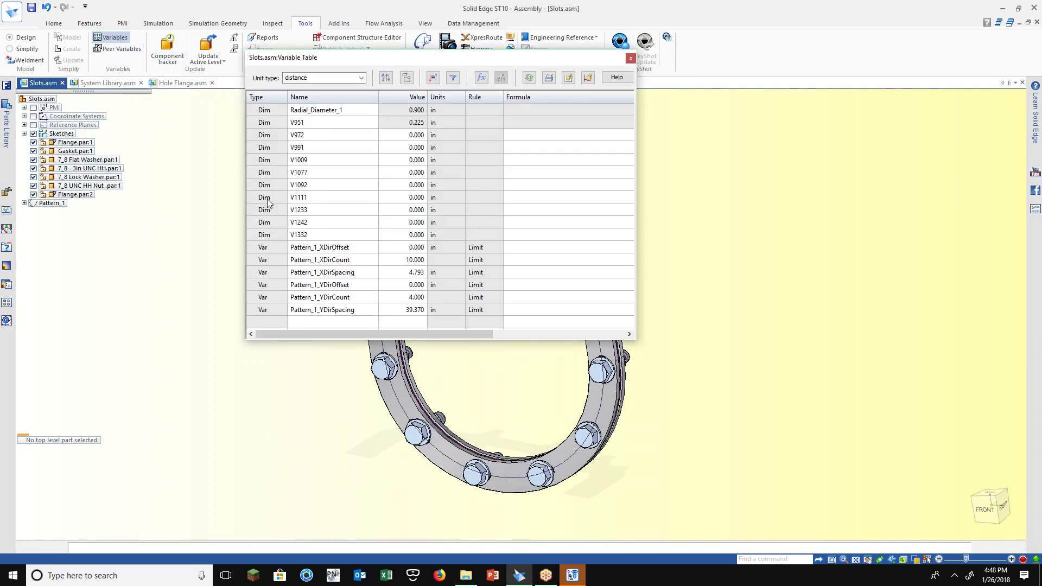
pyautogui.rightClick(265, 261)
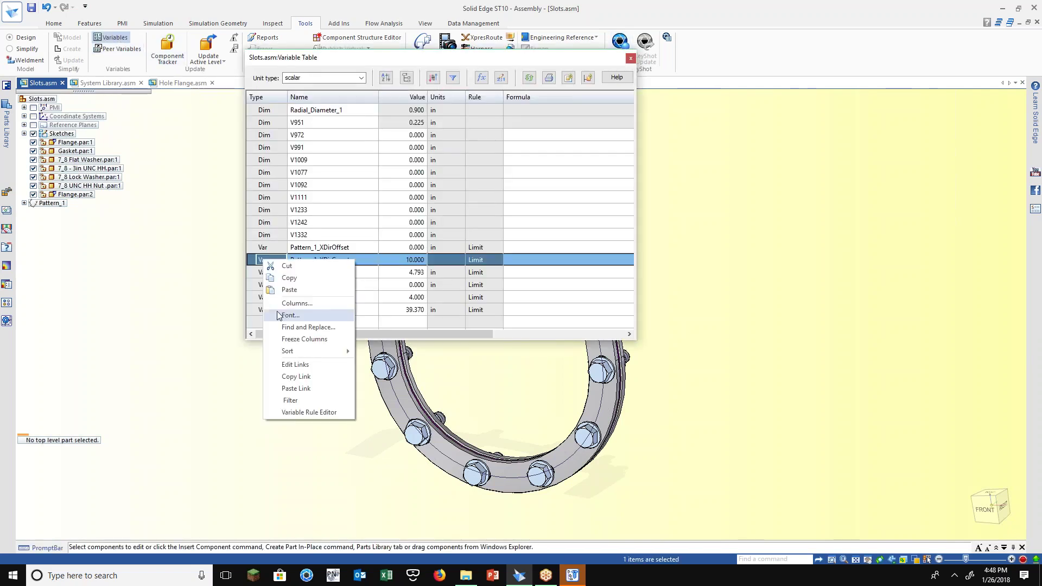
pyautogui.click(295, 388)
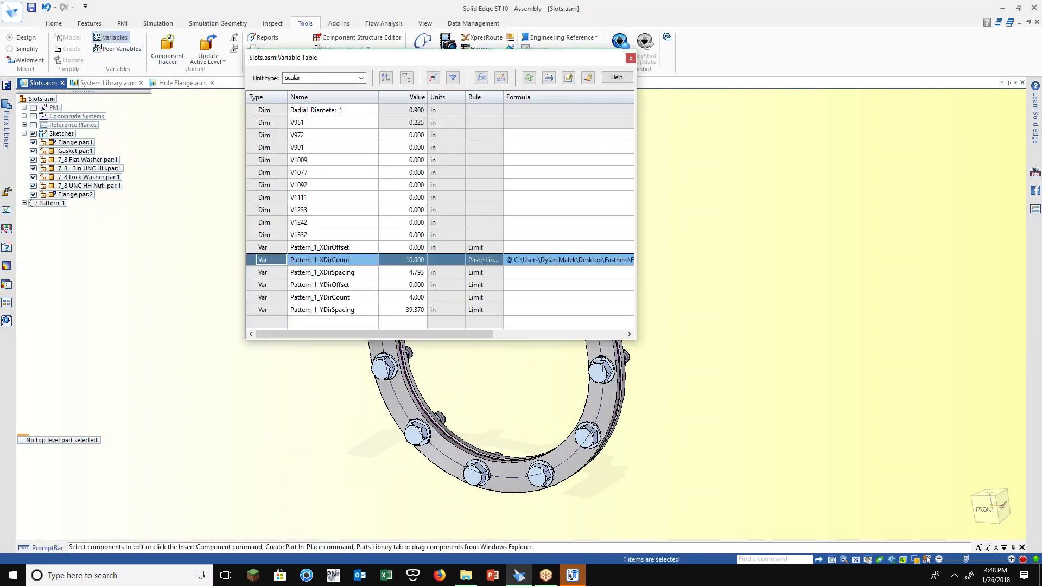
pyautogui.click(631, 58)
pyautogui.click(31, 9)
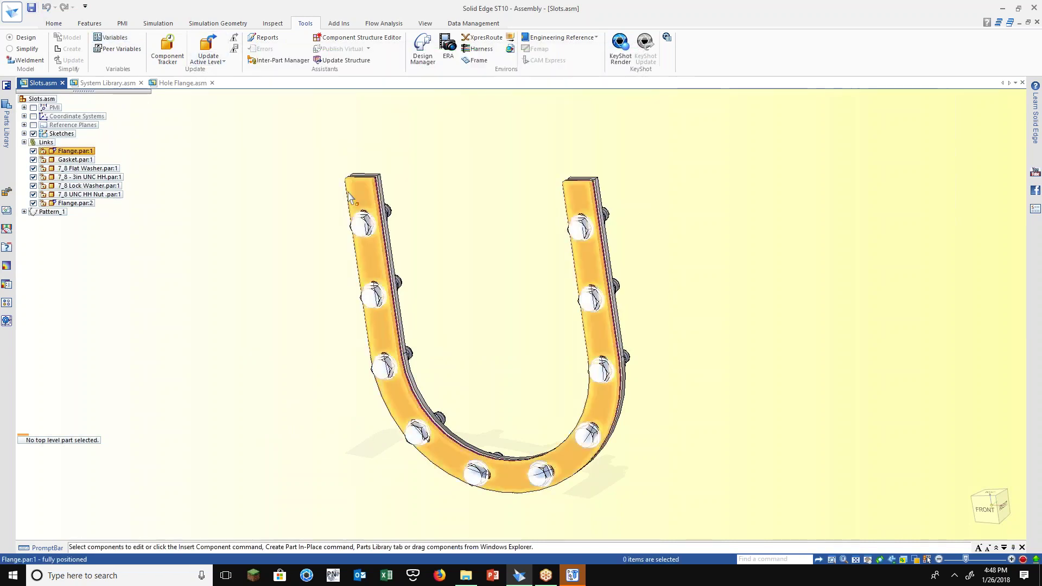
# Set the flange's Pattern_1_XDirCount to 8 through its peer variables to test the linked fastener count
pyautogui.click(122, 49)
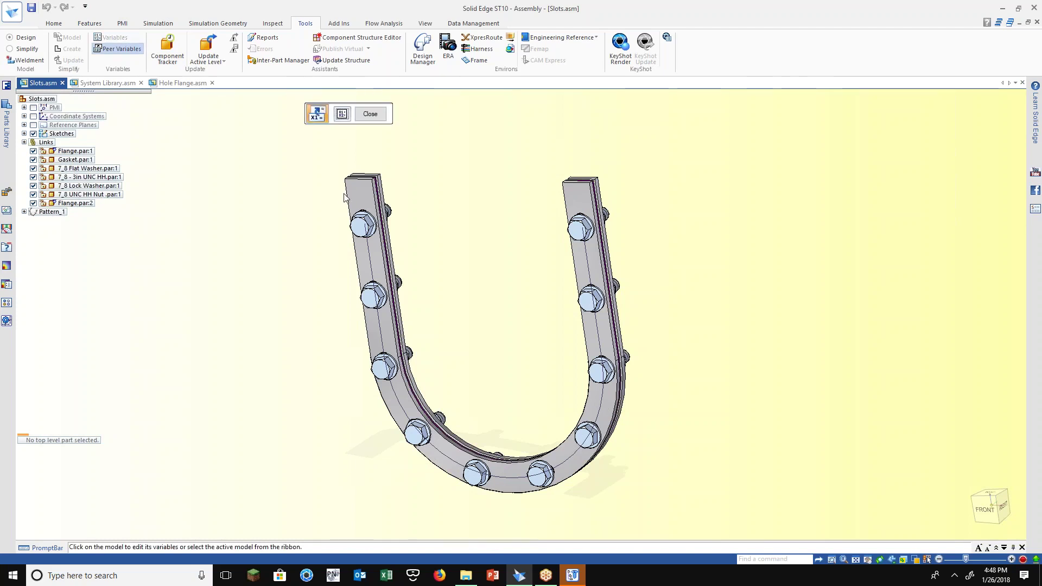
pyautogui.click(385, 274)
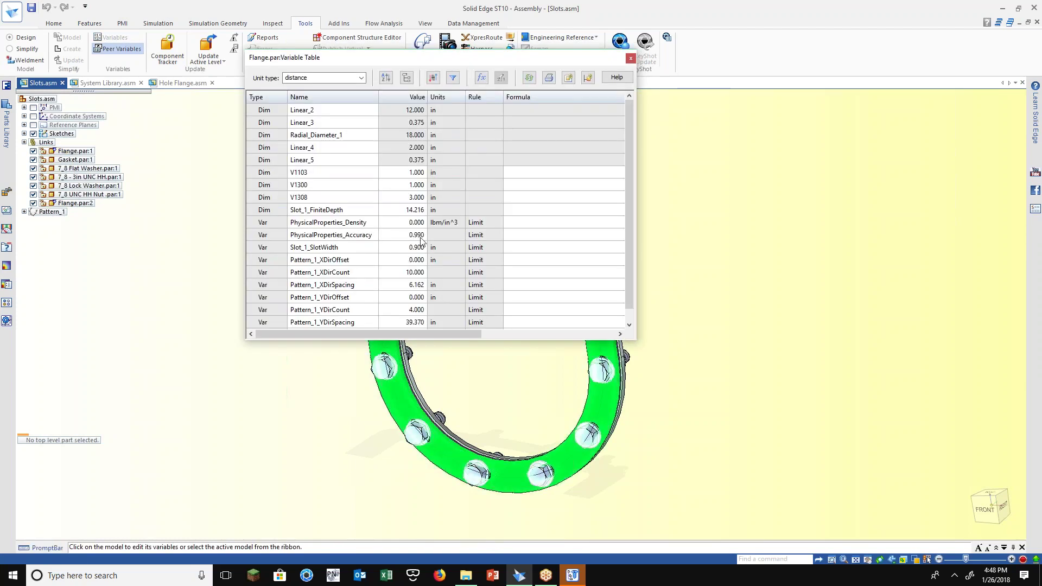
pyautogui.moveTo(592, 57); pyautogui.dragTo(769, 25)
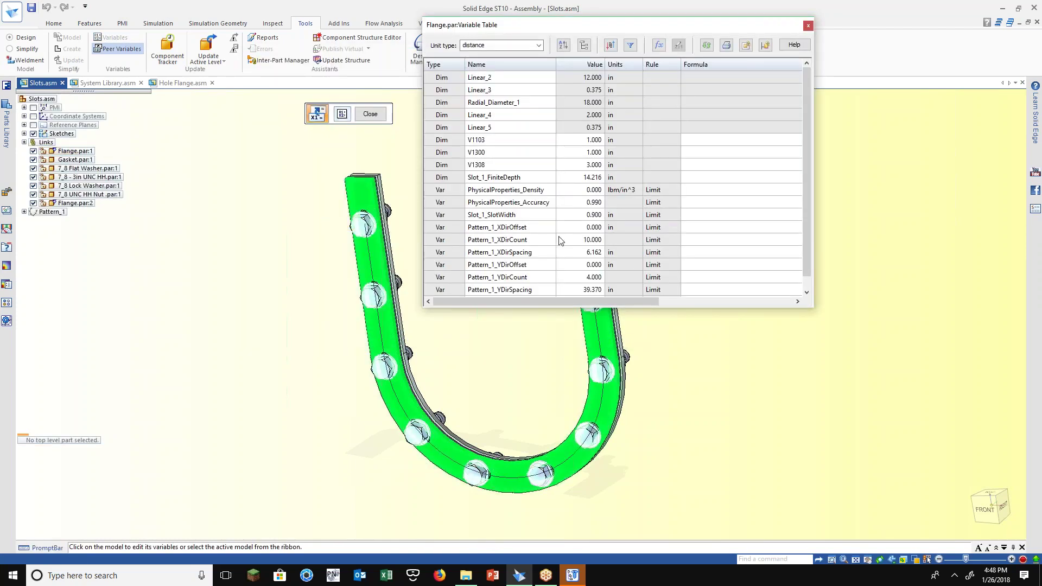
pyautogui.click(575, 240)
pyautogui.write('8')
pyautogui.press('Return')
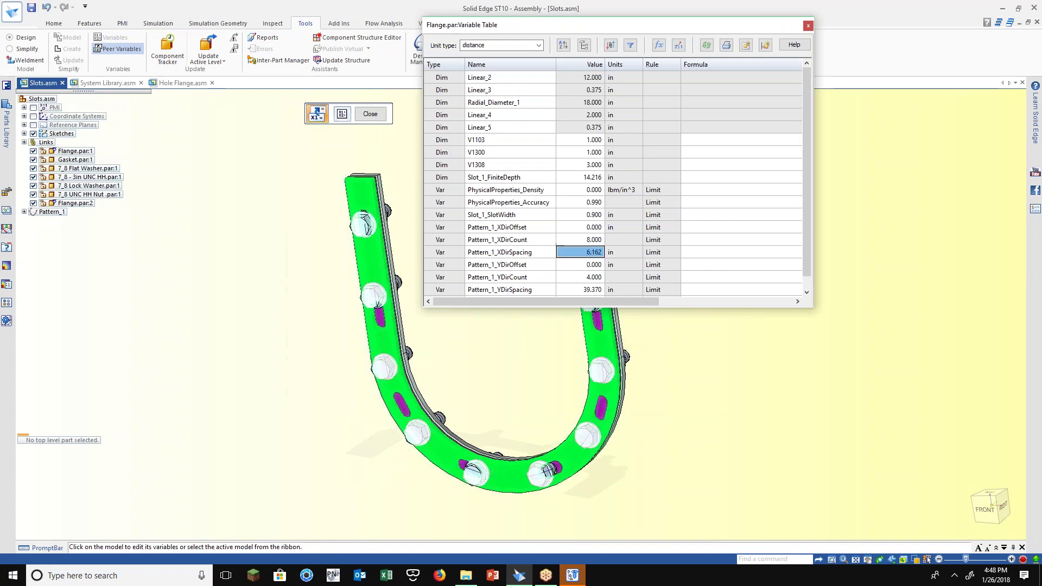
pyautogui.click(808, 26)
# Examine the patterned fasteners and the flange slots from the side, front and an angled view
pyautogui.moveTo(777, 249); pyautogui.dragTo(700, 277, button='middle')
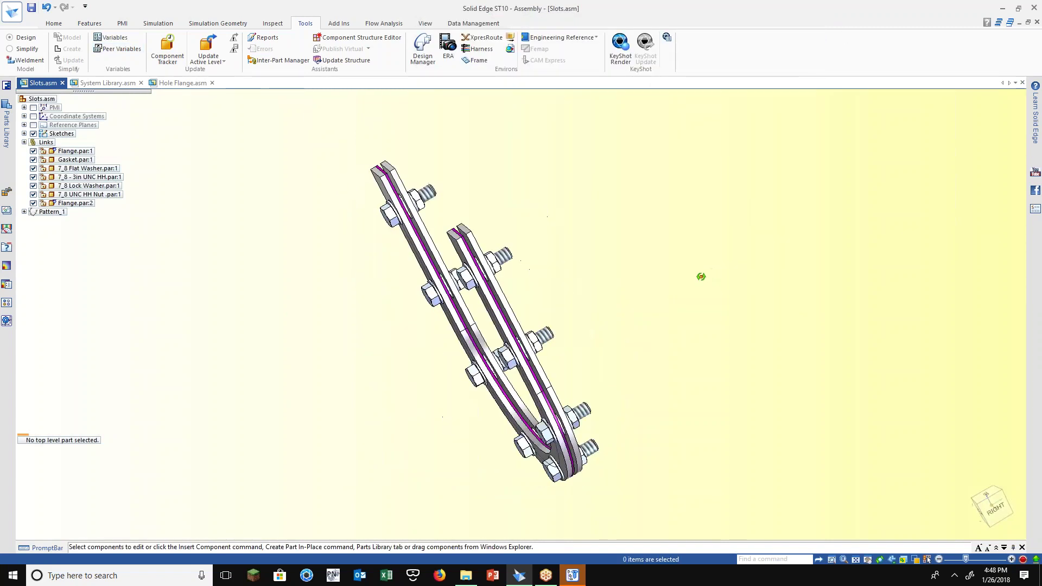
pyautogui.hotkey('ctrl', 'f')
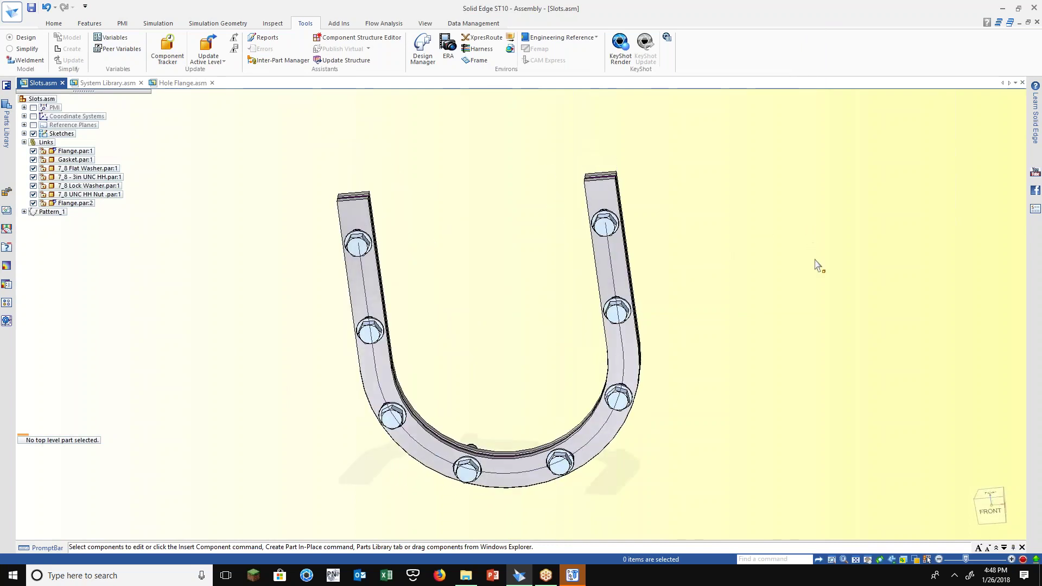
pyautogui.scroll(3, 814, 271)
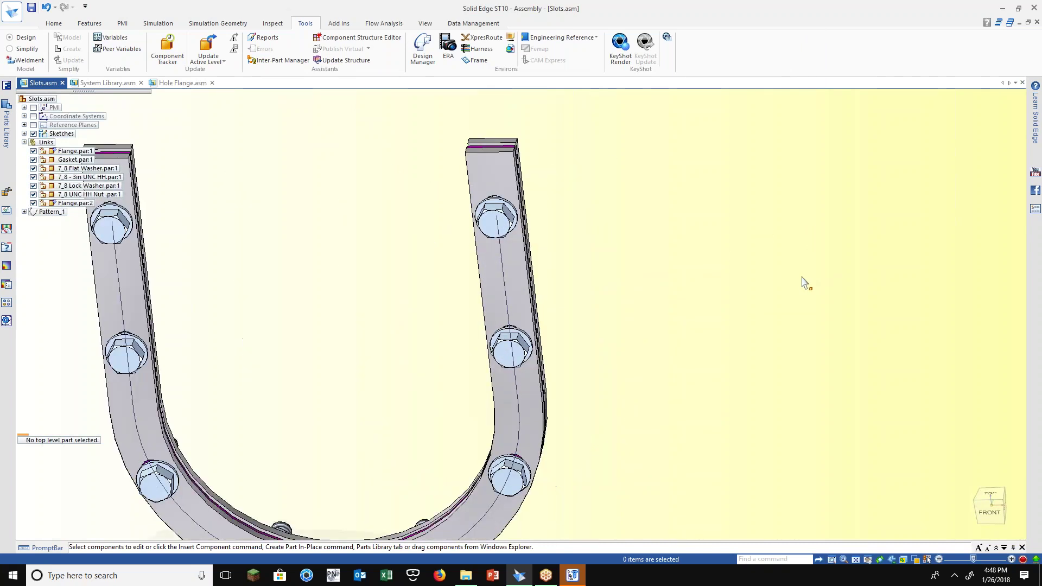
pyautogui.scroll(-3, 805, 282)
pyautogui.moveTo(803, 262); pyautogui.dragTo(760, 264, button='middle')
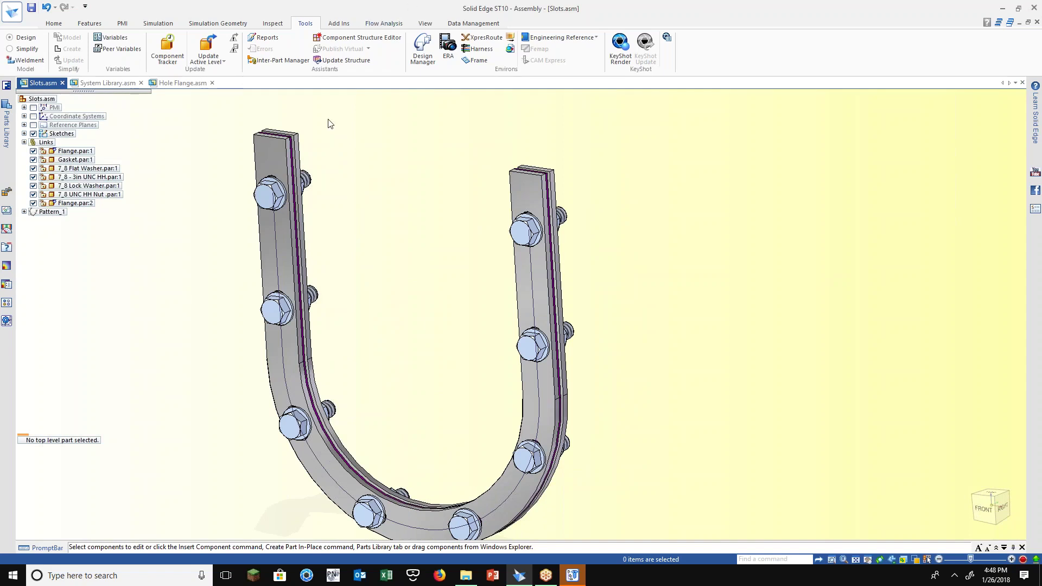
pyautogui.moveTo(328, 121); pyautogui.dragTo(262, 311, button='middle')
# Show the System Lib folder in the Parts Library and bring up the Standard Parts window
pyautogui.click(6, 126)
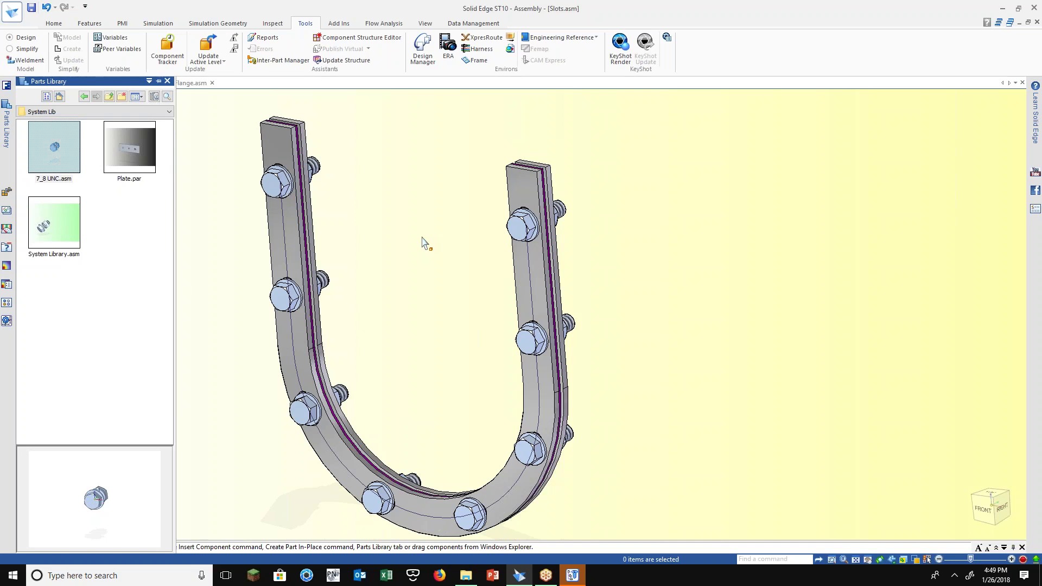
pyautogui.moveTo(585, 579)
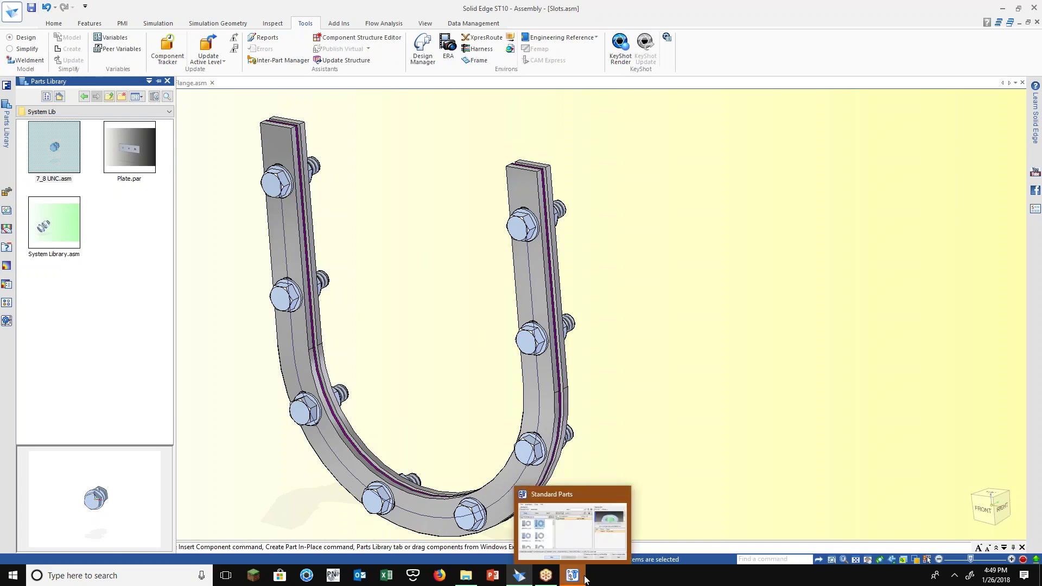